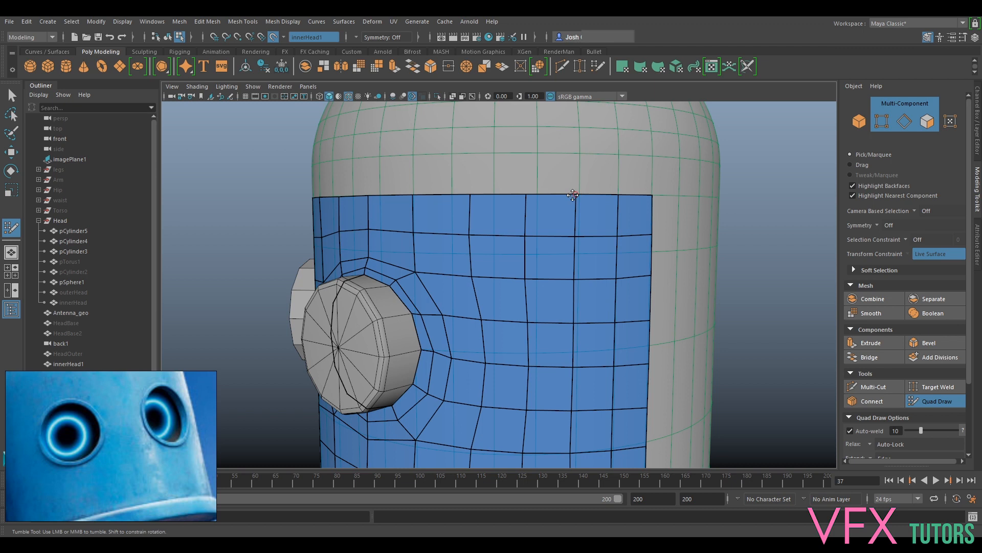
Relax the Quad Draw patch's vertices beside the eye cylinder so the quads flow more evenly.
left_click_drag(541, 333, 532, 371, "shift")
left_click_drag(402, 274, 450, 281, "alt")
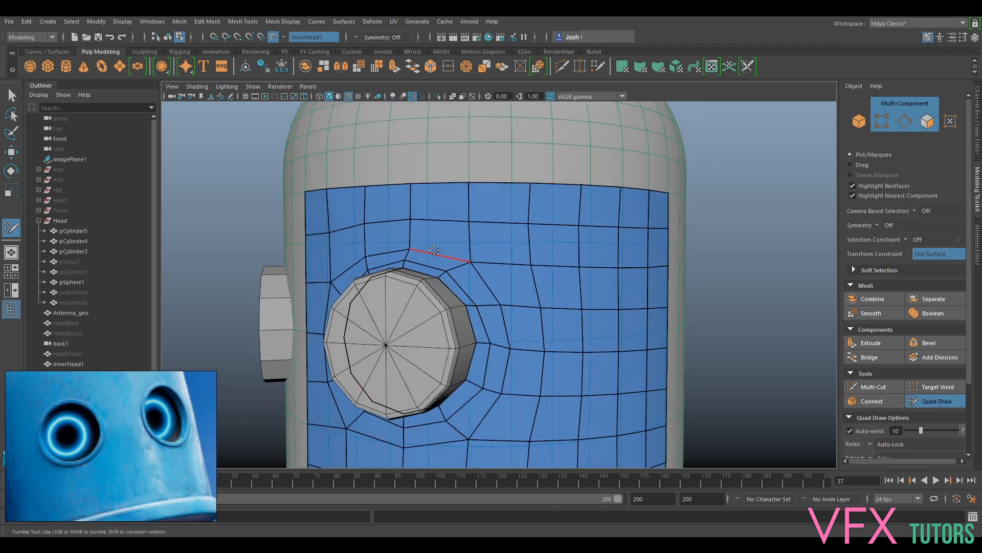
left_click_drag(541, 243, 555, 220, "alt")
middle_click_drag(550, 256, 552, 174, "alt")
right_click_drag(575, 204, 523, 210, "alt")
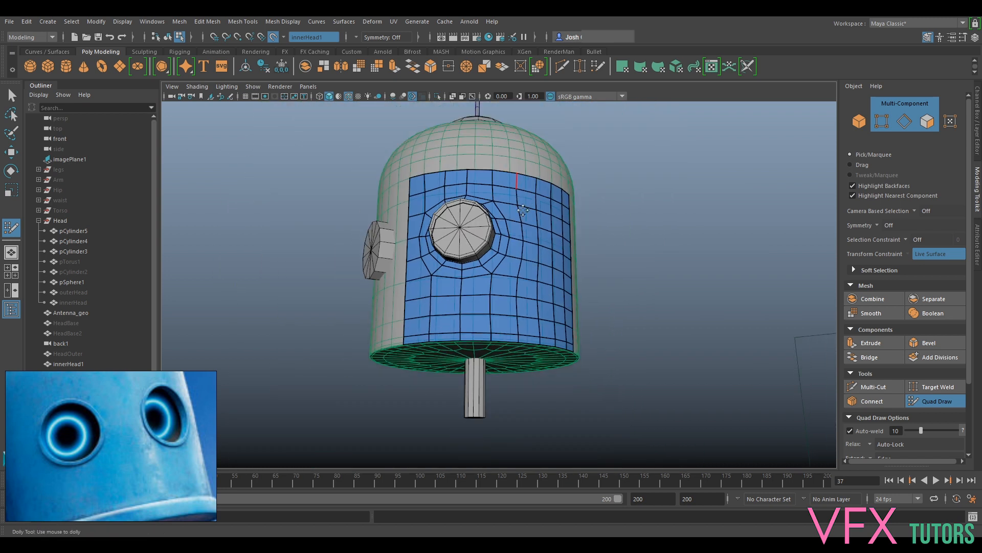
left_click_drag(523, 210, 512, 286, "alt")
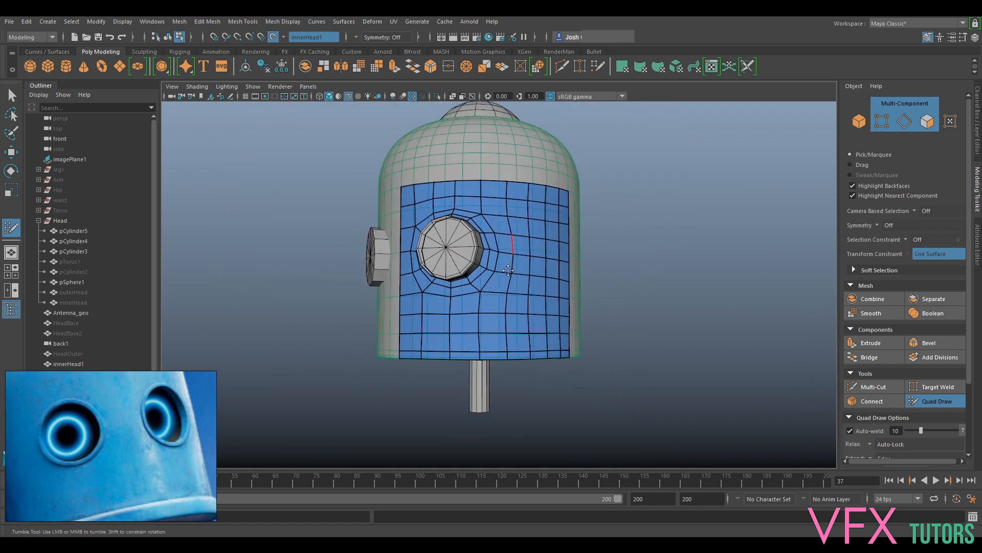
Exit Quad Draw and turn off the live surface on the inner head.
left_click(939, 400)
left_click_drag(759, 323, 689, 215, "alt")
right_click_drag(542, 252, 512, 244)
left_click_drag(527, 245, 547, 222, "alt")
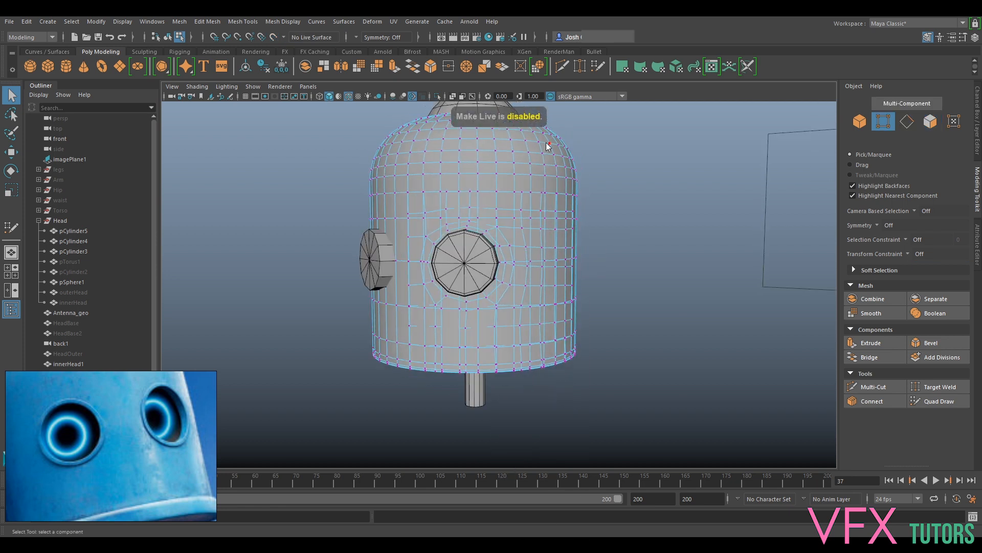
Return to object mode and hide the innerHead1 mesh, leaving the retopology patch isolated.
right_click_drag(546, 142, 600, 128)
left_click(624, 140)
left_click(541, 204)
right_click_drag(551, 200, 531, 194)
key("ctrl+z")
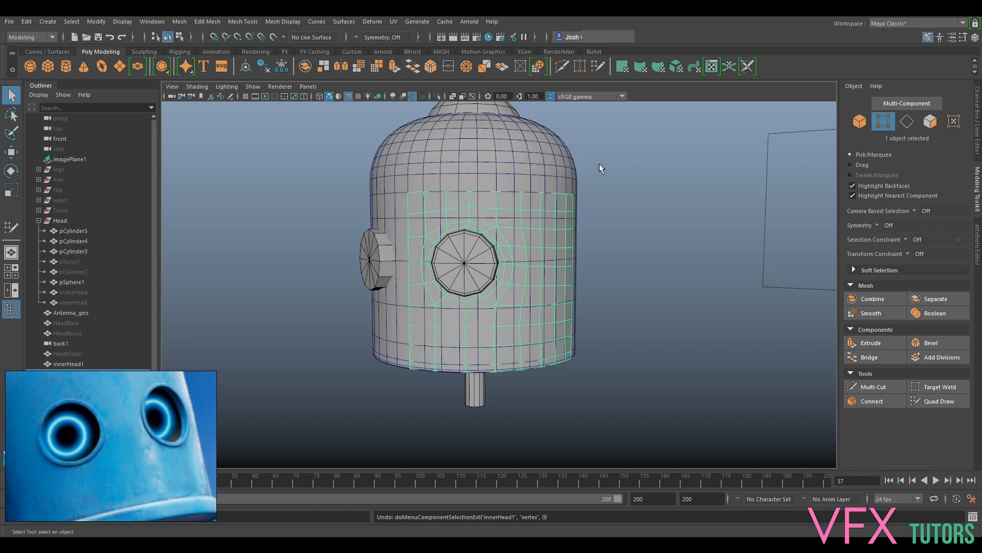
left_click(548, 161)
left_click(978, 139)
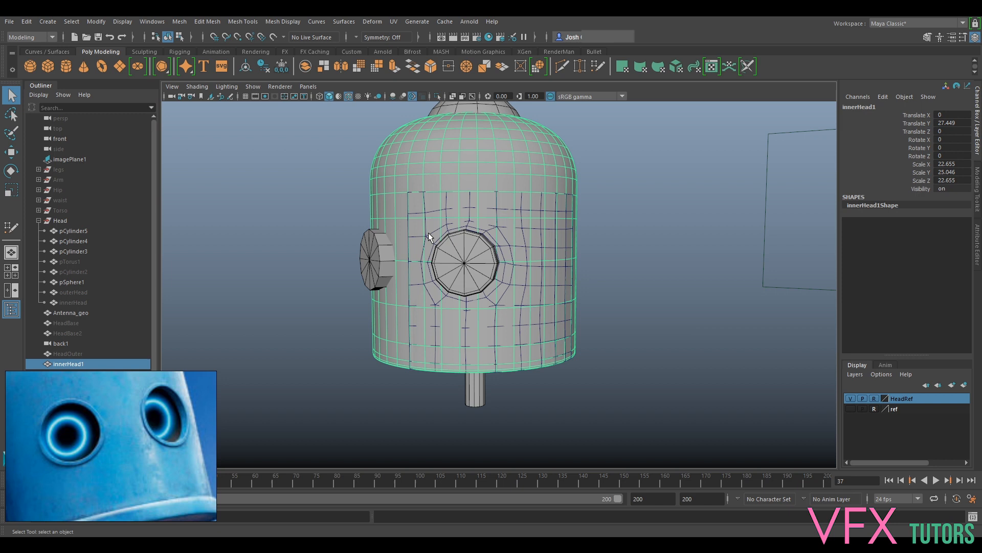
key("ctrl+h")
Flatten the patch's top and bottom rows of border vertices along Y by scaling.
right_click_drag(519, 203, 504, 200)
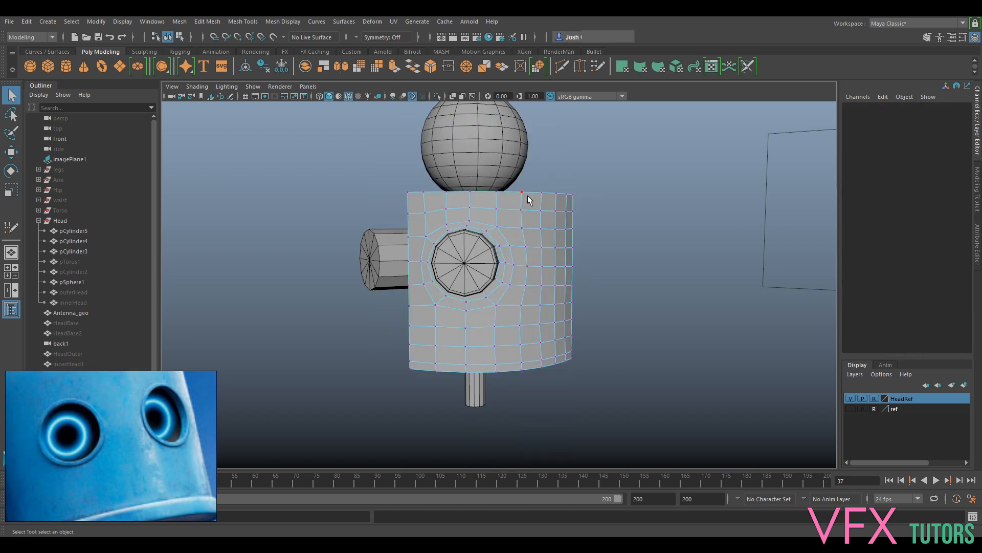
left_click_drag(628, 166, 403, 195)
key("r")
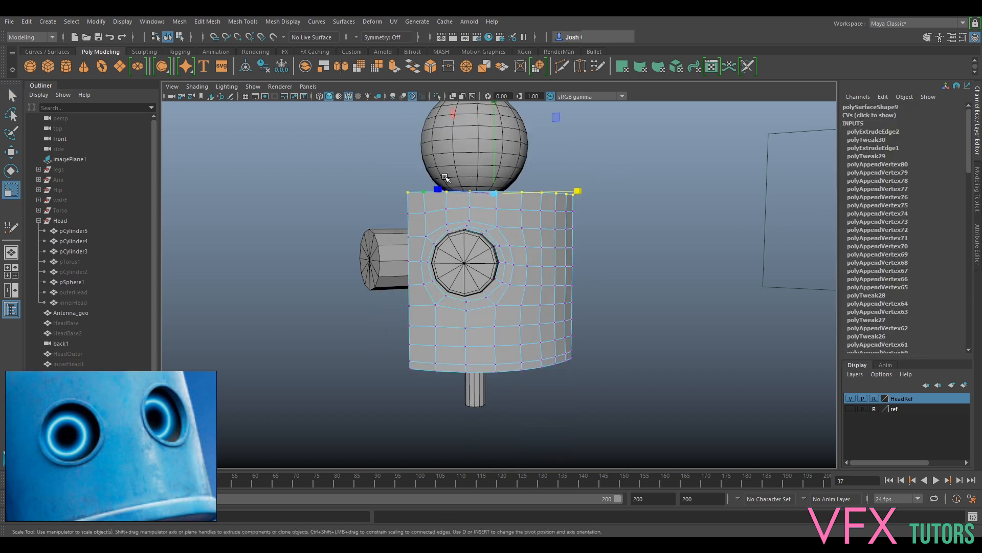
middle_click_drag(485, 422, 500, 351, "alt")
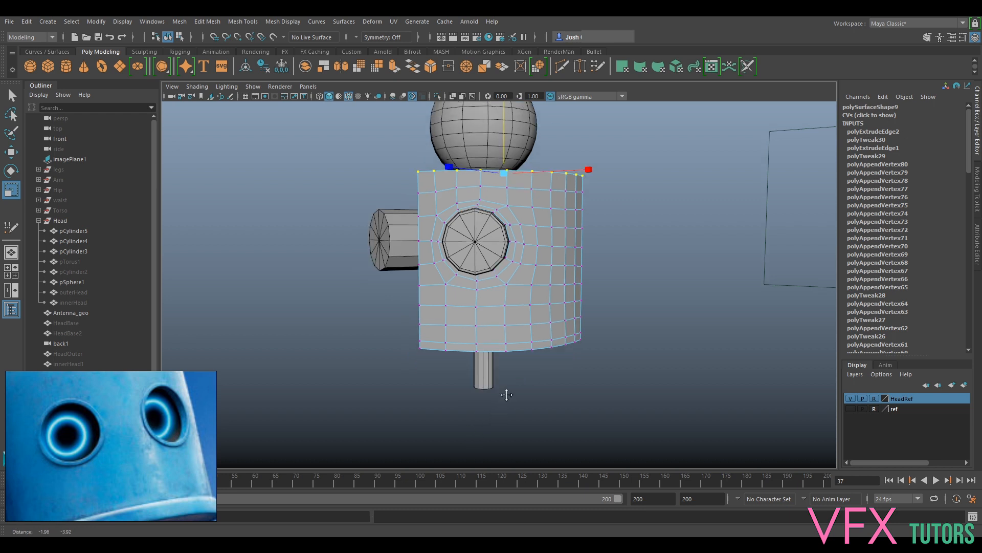
left_click_drag(389, 352, 624, 275)
left_click_drag(522, 231, 512, 428)
Flatten the patch's vertical border vertices at the face's centre line along X, and return to object mode.
left_click_drag(439, 249, 552, 285, "alt")
left_click_drag(464, 152, 544, 403)
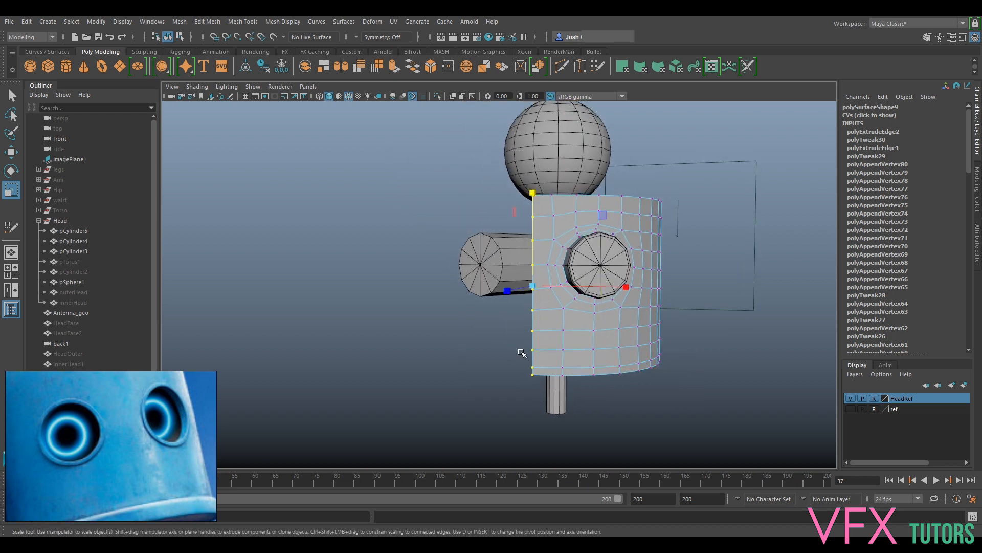
left_click_drag(612, 287, 310, 348)
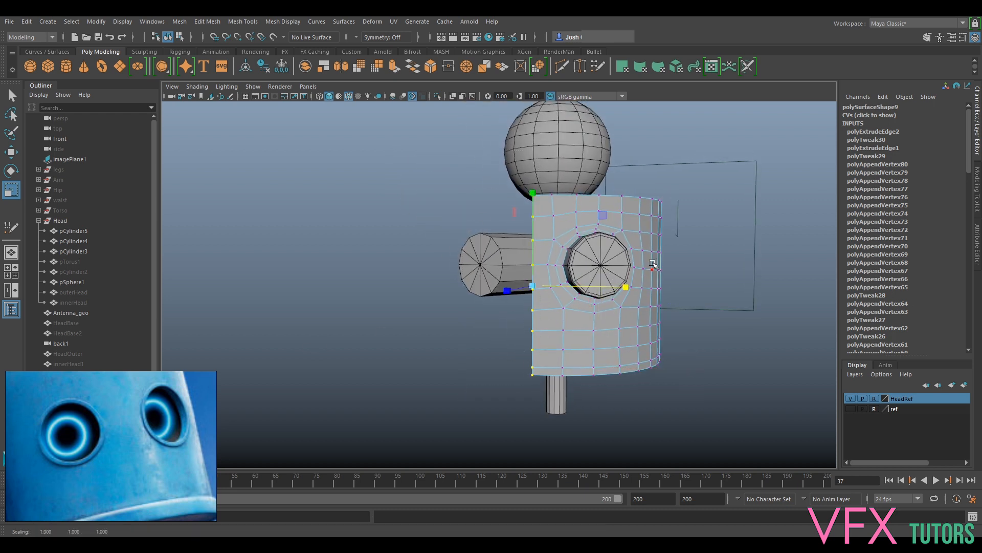
right_click_drag(635, 234, 692, 218)
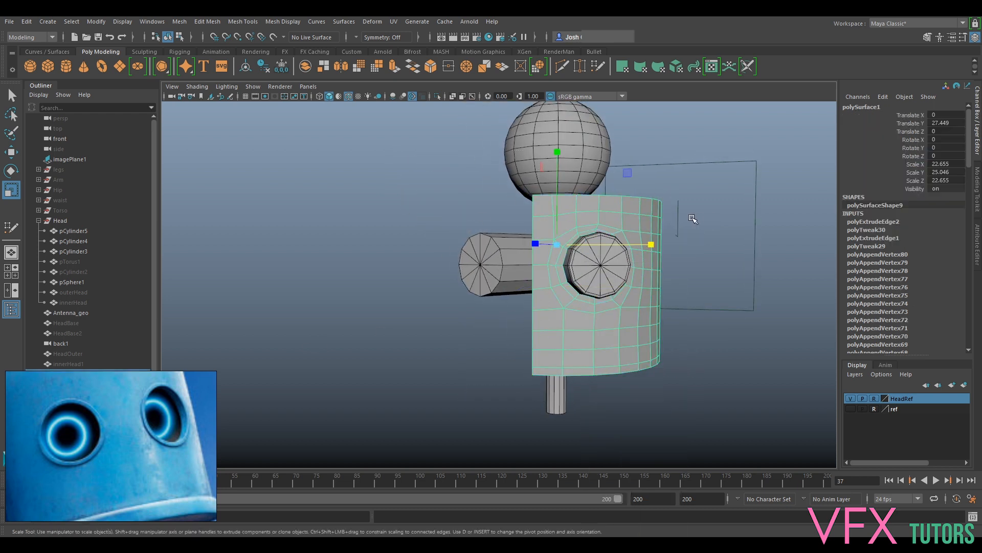
Unhide innerHead1 and select the retopology patch around the eye.
left_click(69, 364)
key("shift+h")
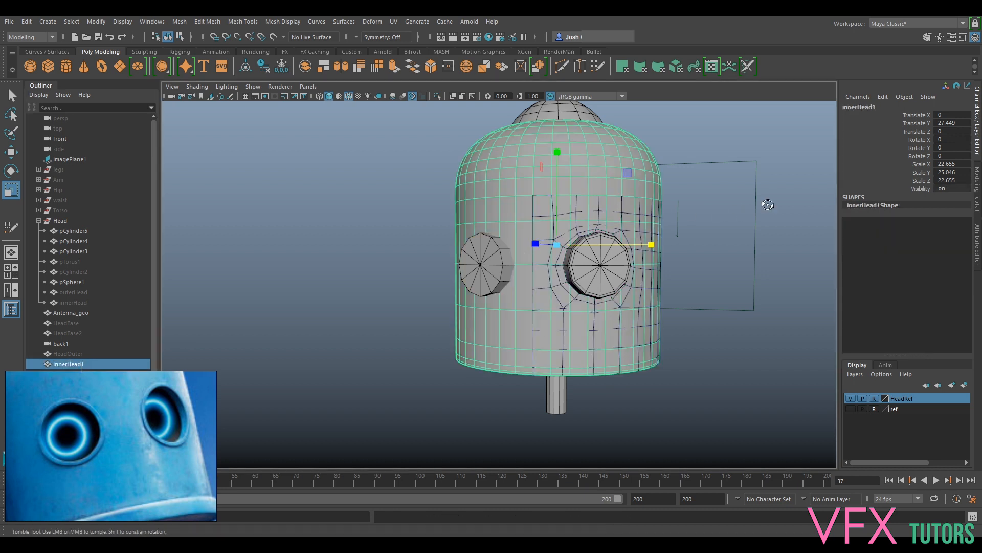
left_click_drag(720, 260, 782, 278, "alt")
left_click(716, 347)
left_click(623, 357)
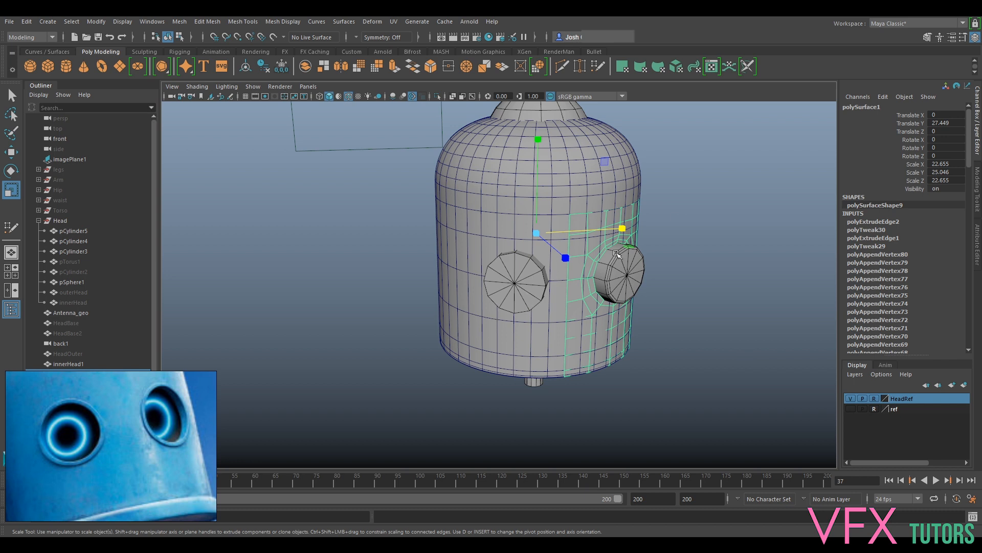
Browse the robot reference images and examine a close-up of the side of the head.
scroll(148, 421, "down", 3)
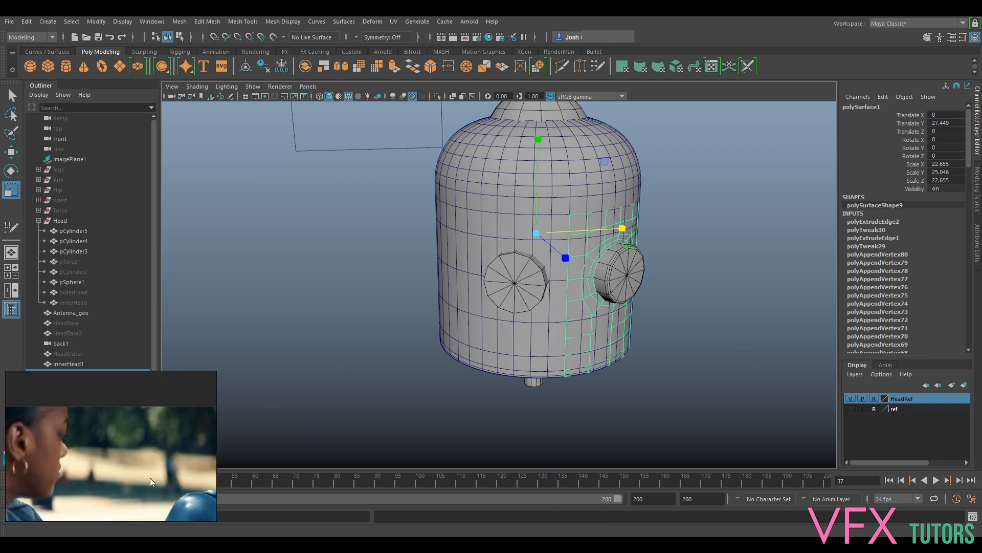
scroll(147, 454, "down", 5)
middle_click_drag(138, 481, 116, 395)
left_click_drag(622, 228, 594, 229)
scroll(174, 440, "up", 2)
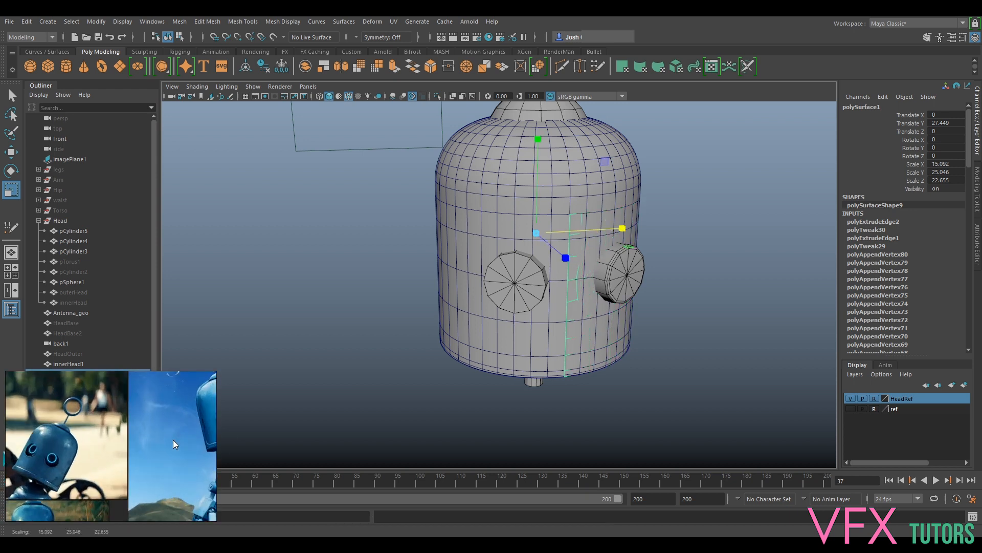
key("ctrl+z")
scroll(152, 441, "up", 3)
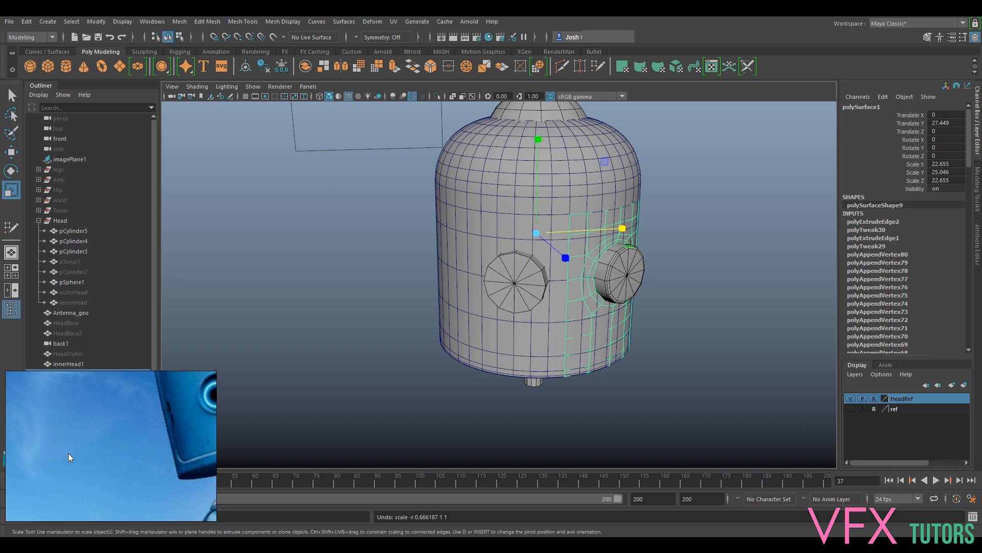
scroll(130, 450, "down", 5)
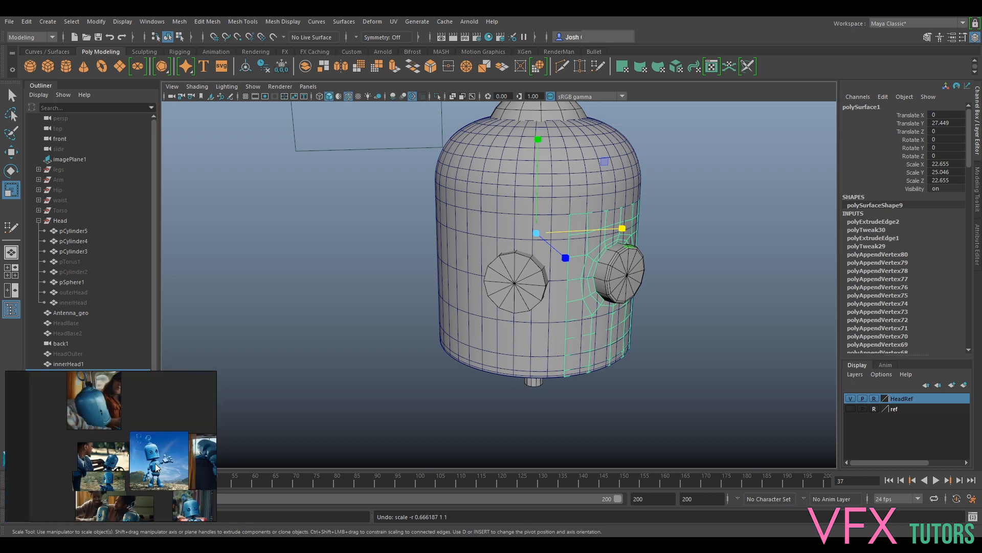
scroll(128, 451, "down", 4)
scroll(149, 449, "up", 6)
middle_click_drag(132, 465, 147, 453)
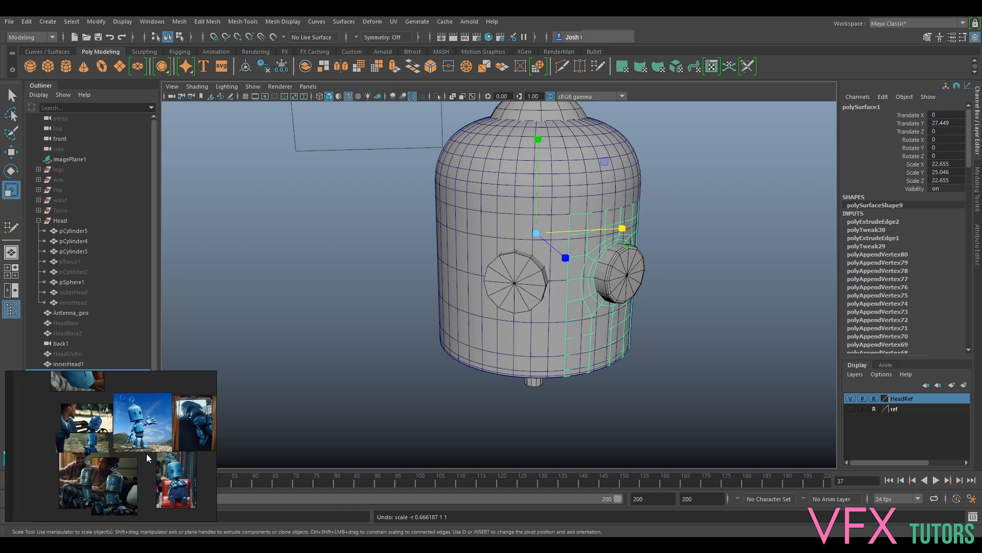
left_click(140, 474)
scroll(140, 473, "up", 8)
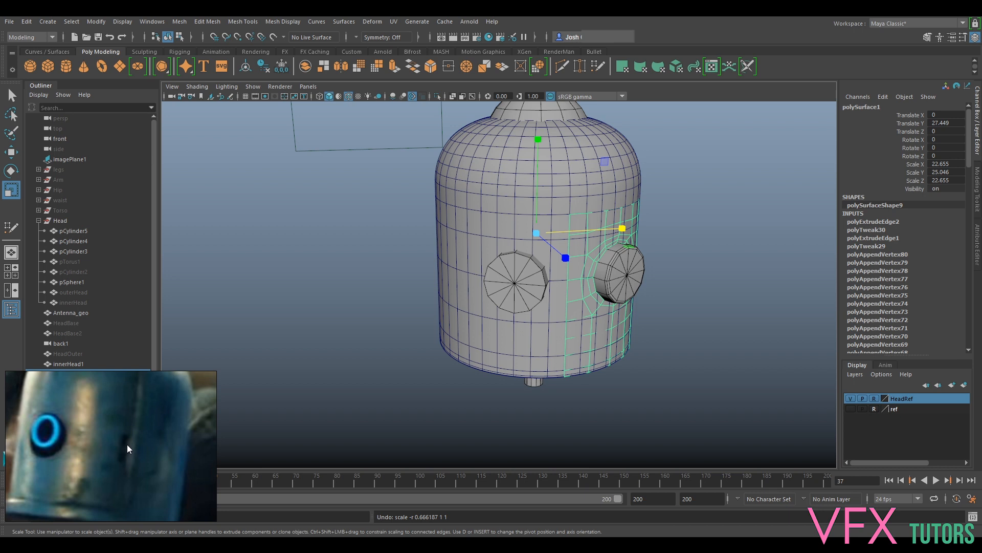
Create a polygon plane, scale it uniformly to 78.75 and raise it to Translate Y 17.217 across the head.
left_click_drag(754, 293, 693, 403, "alt")
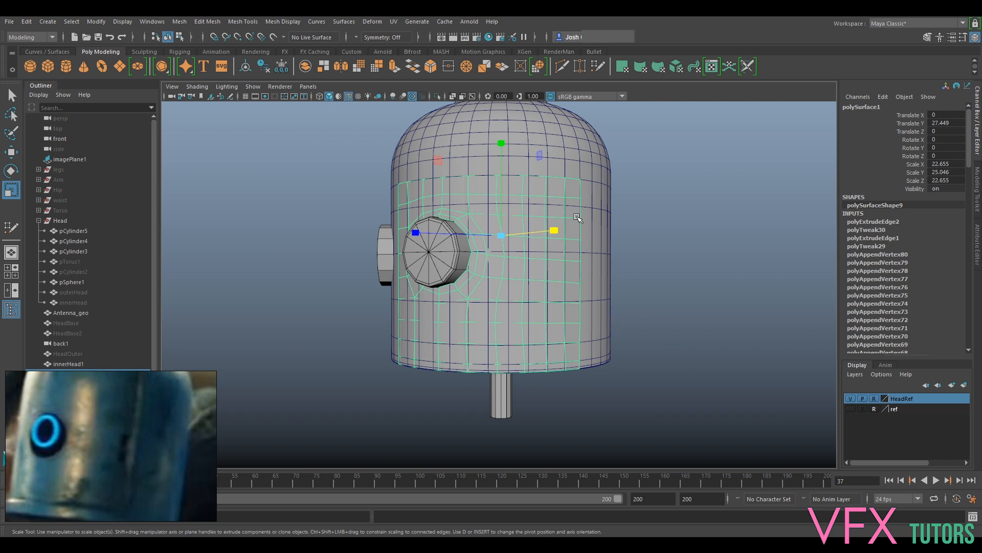
left_click(120, 66)
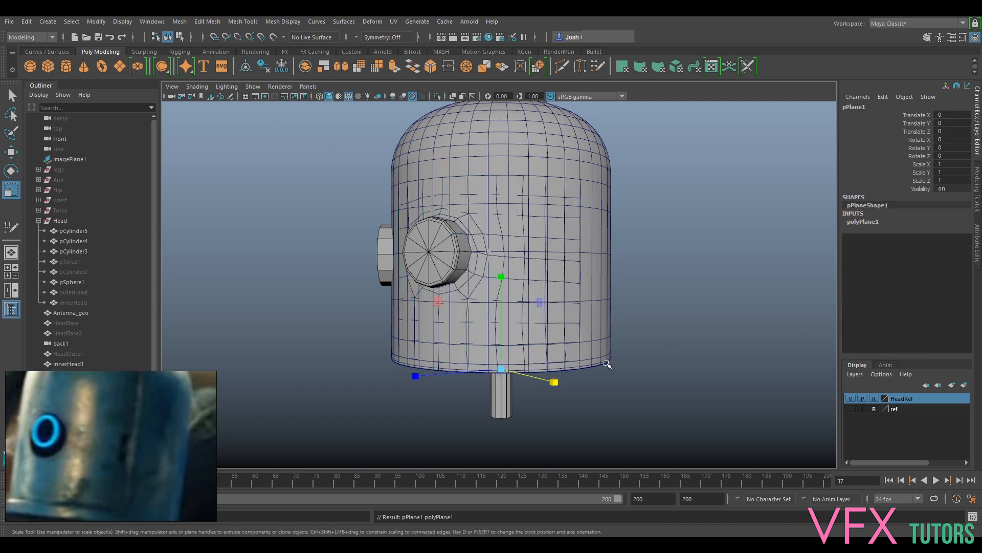
left_click_drag(501, 369, 769, 317)
key("q")
key("w")
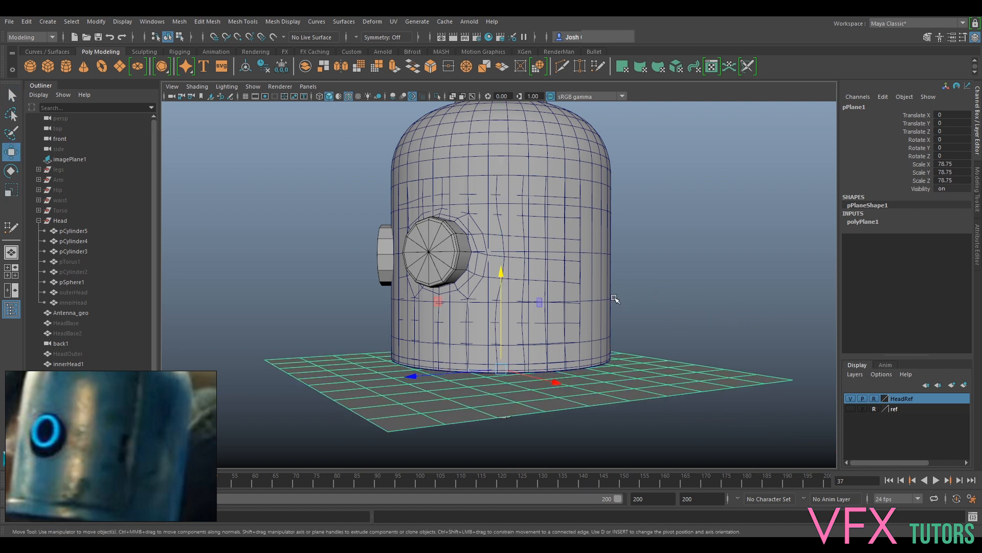
left_click_drag(502, 329, 436, 287)
Add the new plane to the HeadRef display layer.
right_click_drag(451, 312, 537, 348, "alt")
left_click_drag(464, 358, 487, 361, "alt")
left_click_drag(742, 350, 535, 340, "alt")
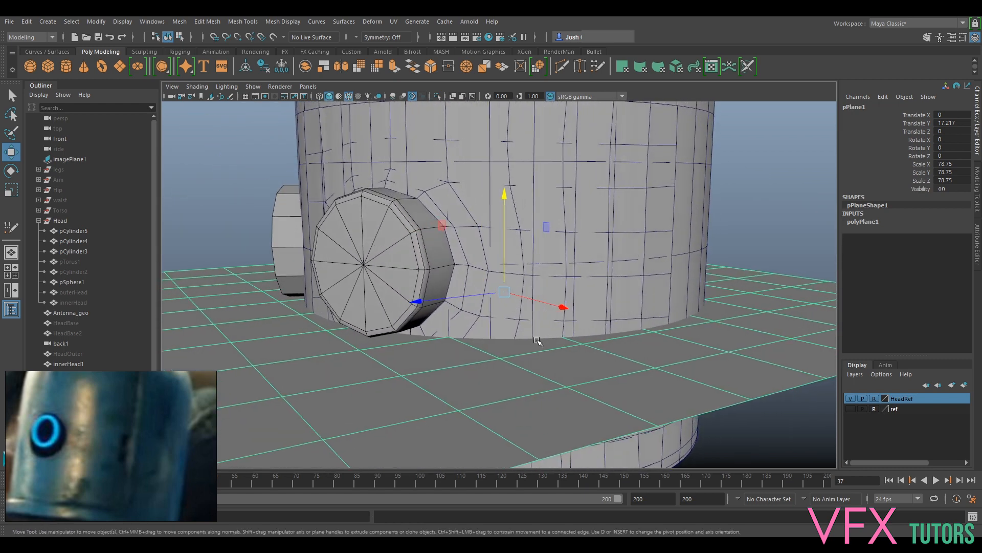
left_click_drag(735, 361, 703, 353, "alt")
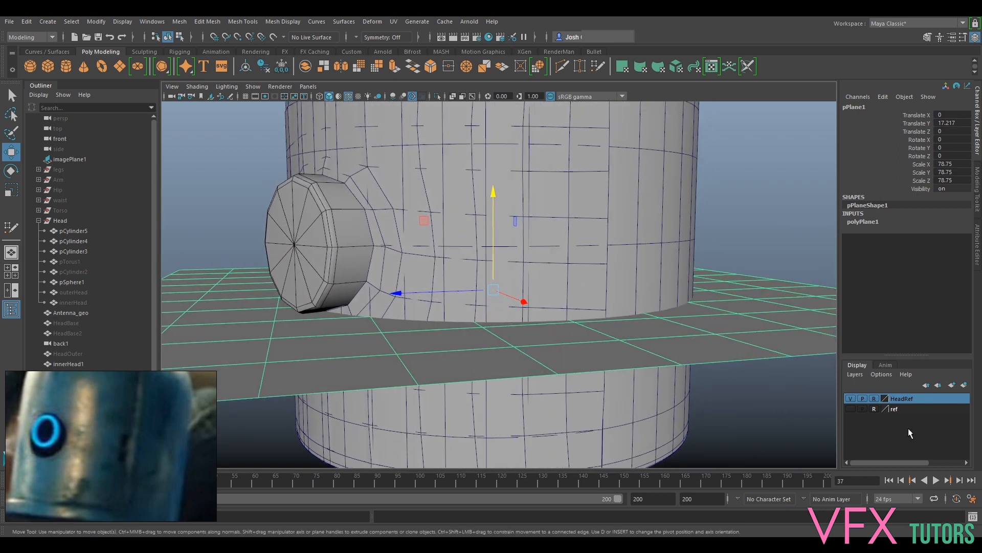
right_click(908, 398)
left_click(906, 416)
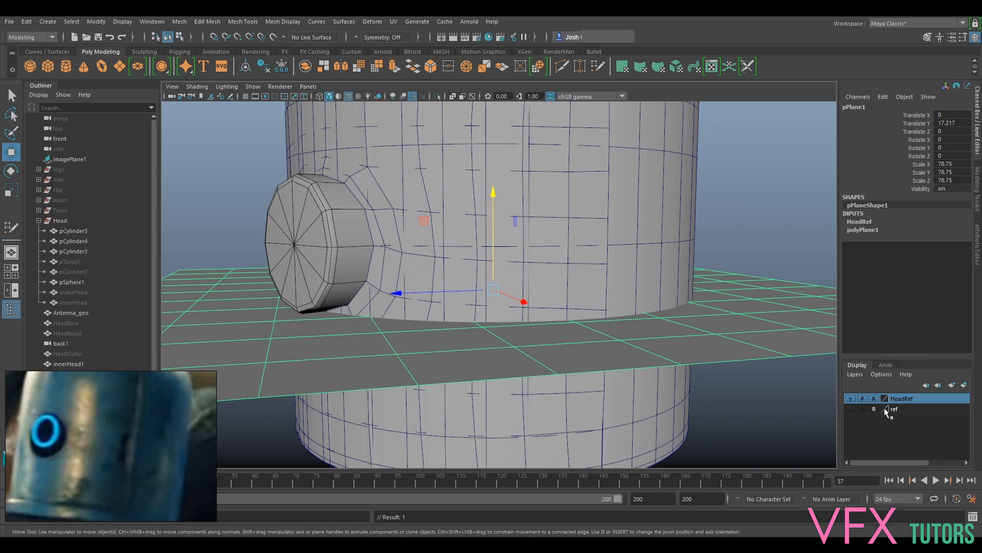
Unhide the HeadOuter mesh and compare its side seam with the patch and the plane's height.
left_click(782, 250)
left_click_drag(752, 261, 562, 250, "alt")
left_click(566, 227)
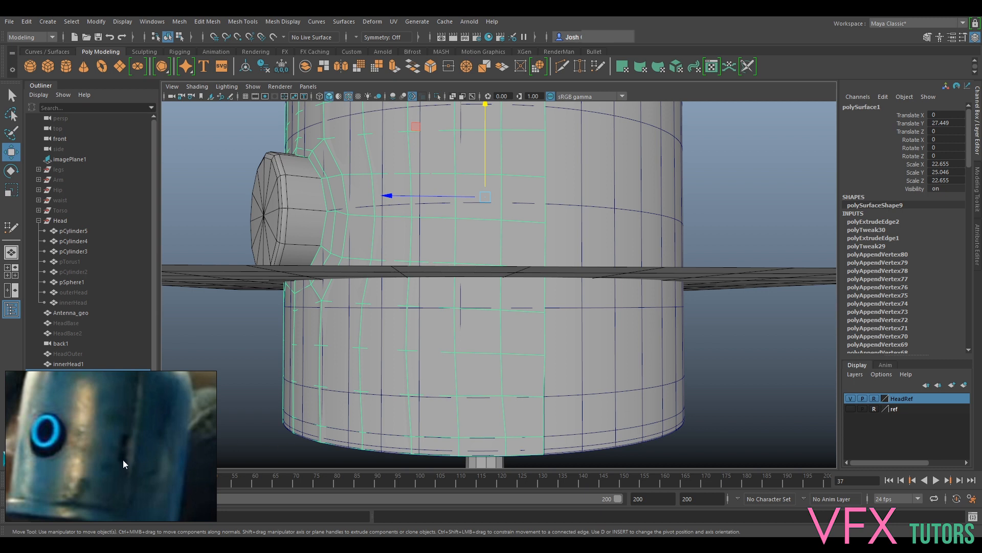
left_click_drag(514, 244, 517, 247, "alt")
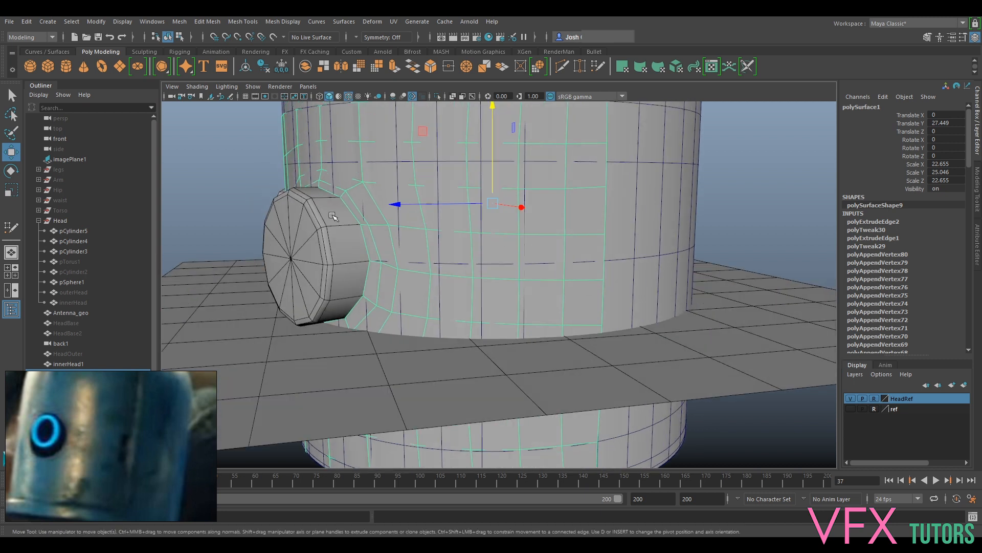
left_click(74, 353)
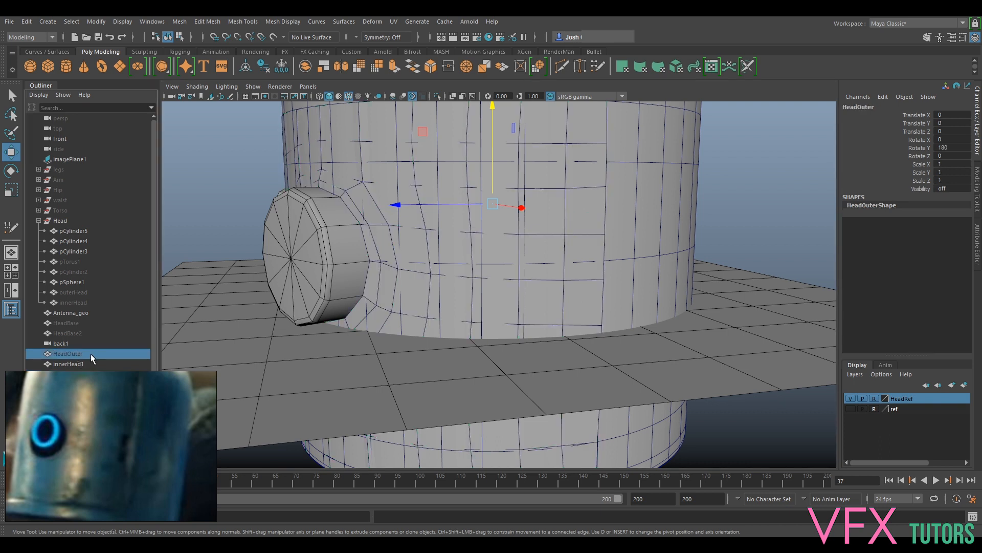
key("h")
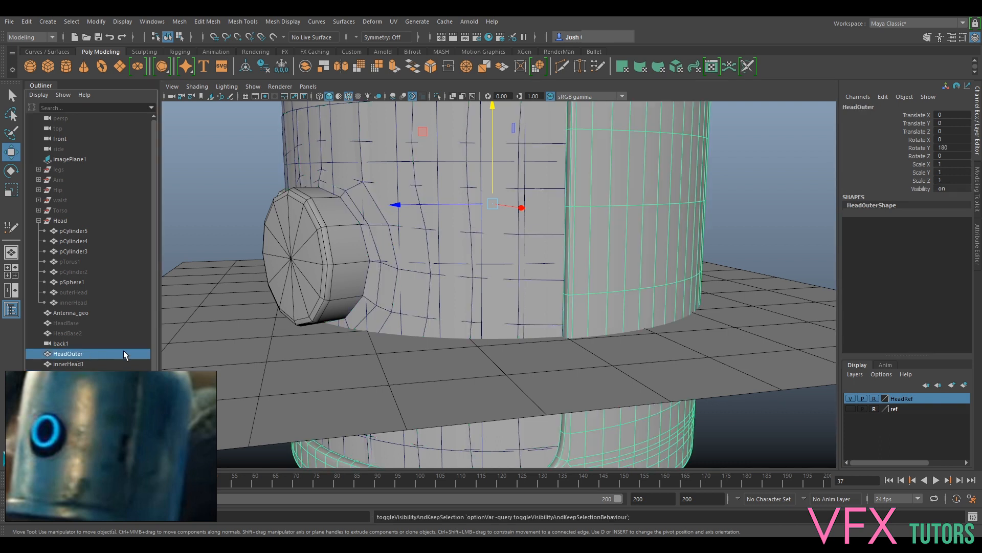
left_click(539, 283)
left_click_drag(539, 284, 522, 277, "alt")
left_click(464, 232)
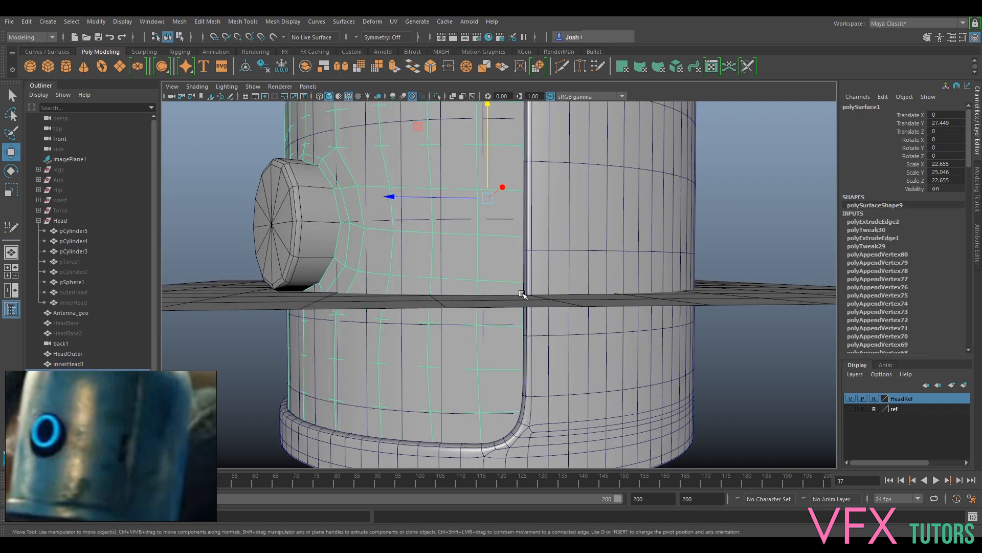
Switch the HeadRef layer from reference to normal display and duplicate the plane upward.
left_click(874, 398)
left_click(743, 298)
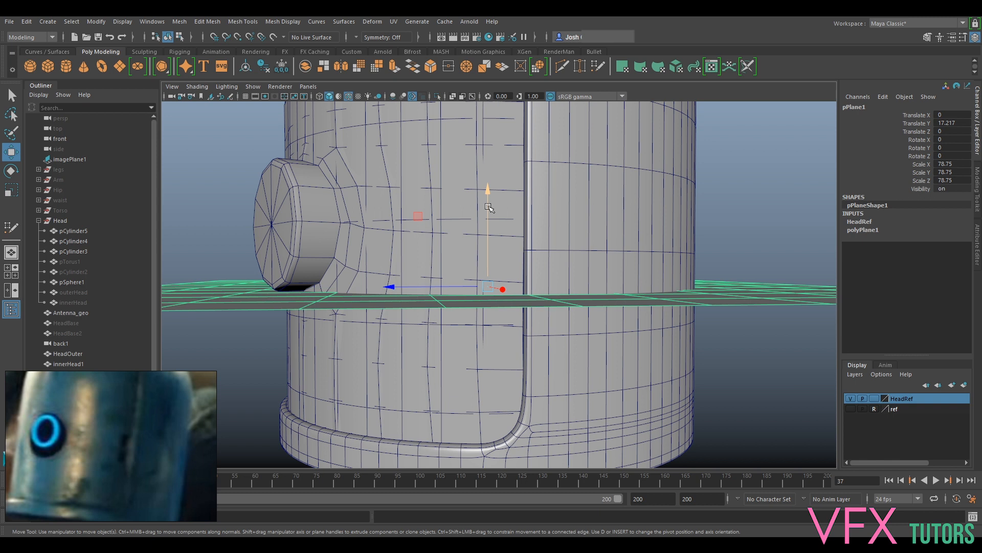
left_click_drag(490, 212, 490, 118, "shift")
Try to adjust the duplicated plane's height and undo its moves.
mouse_move(484, 154)
left_mouse_down("alt")
mouse_move(484, 188)
mouse_move(489, 171)
left_mouse_up("alt")
left_click_drag(502, 215, 486, 213, "alt")
left_click_drag(483, 179, 497, 150)
key("ctrl+z")
key("ctrl+z")
key("ctrl+z")
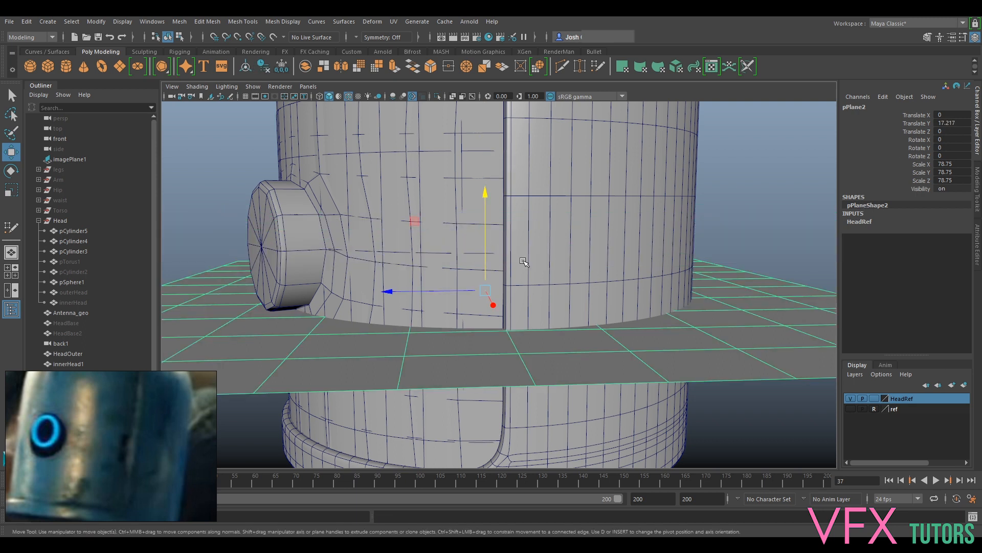
Freeze the duplicated plane's transformations and raise it to Translate Y 8.055 above the first plane.
left_click(282, 66)
left_click_drag(487, 266, 498, 154)
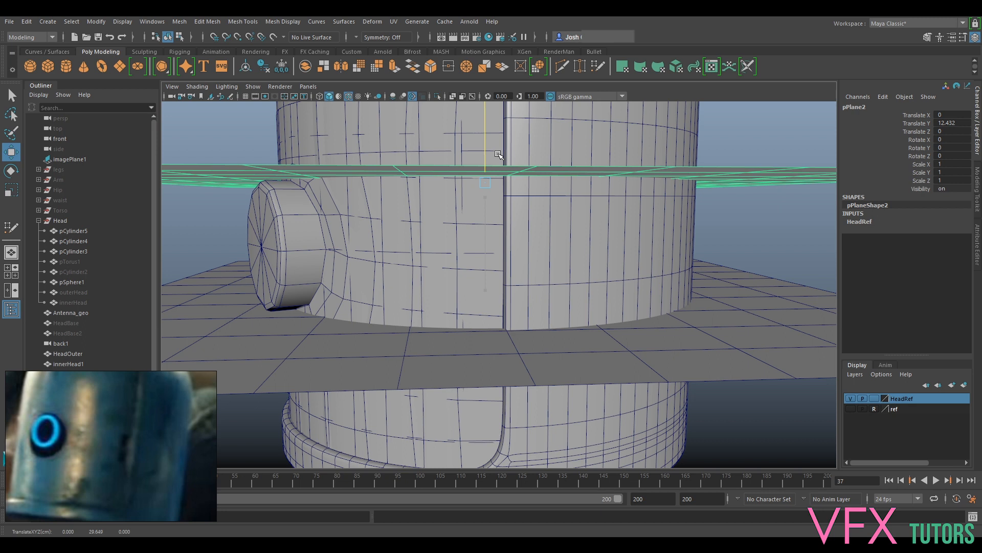
left_click_drag(498, 154, 534, 235)
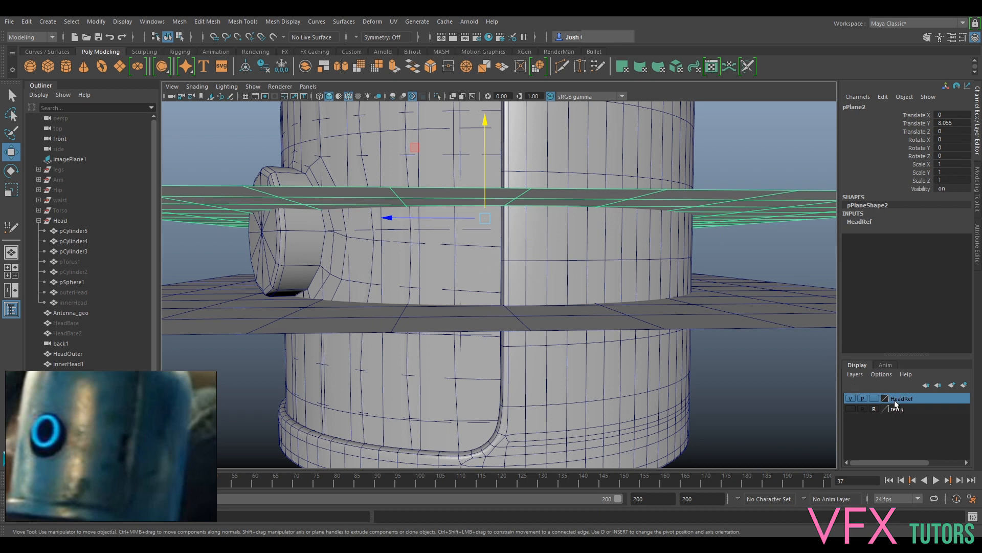
Set the HeadRef layer's display type to reference.
left_click(875, 398)
left_click(874, 399)
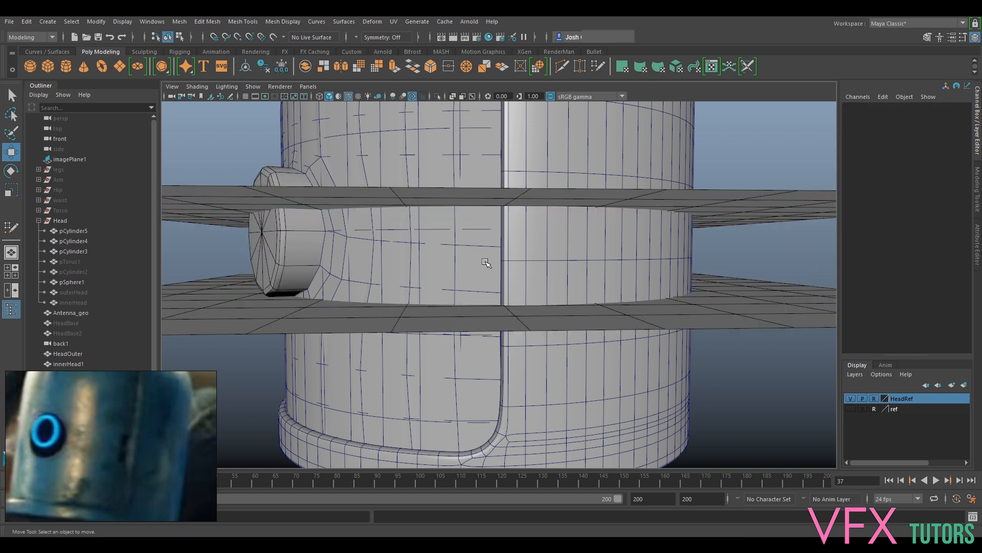
Create a display layer from the HeadOuter and Antenna_geo meshes and name it model.
left_click(600, 286)
left_click(525, 196)
left_click_drag(483, 318, 494, 321, "alt")
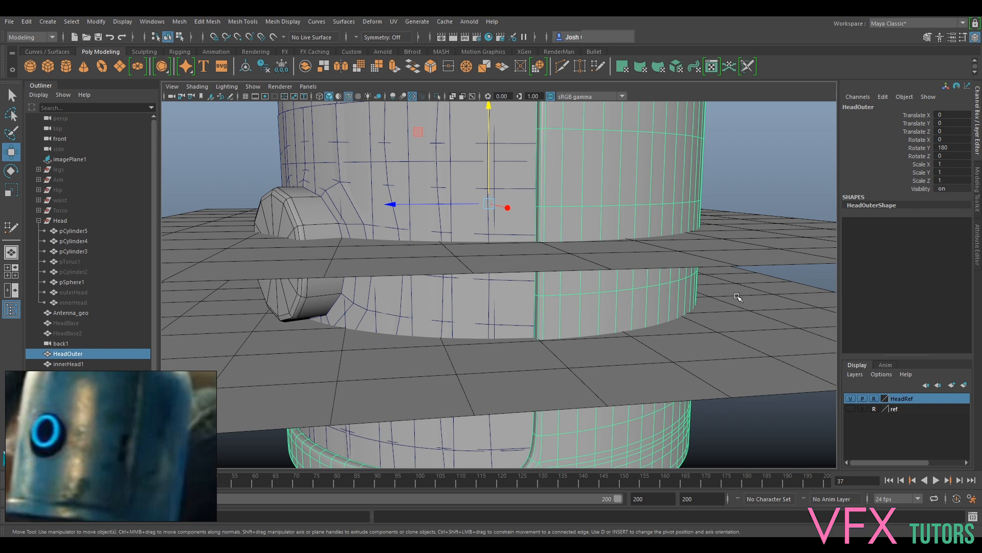
scroll(617, 169, "down", 5)
middle_click_drag(639, 197, 643, 240, "alt")
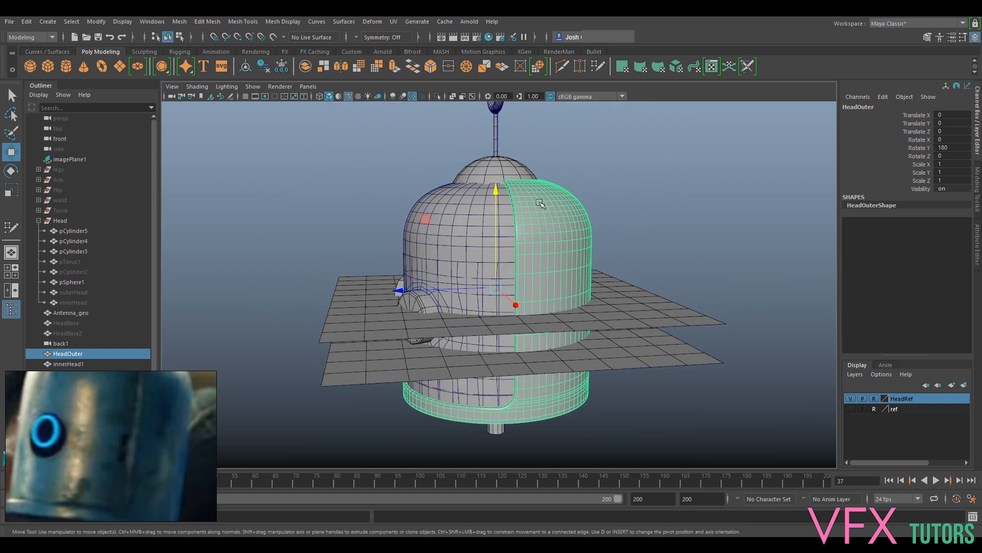
left_click(497, 134, "shift")
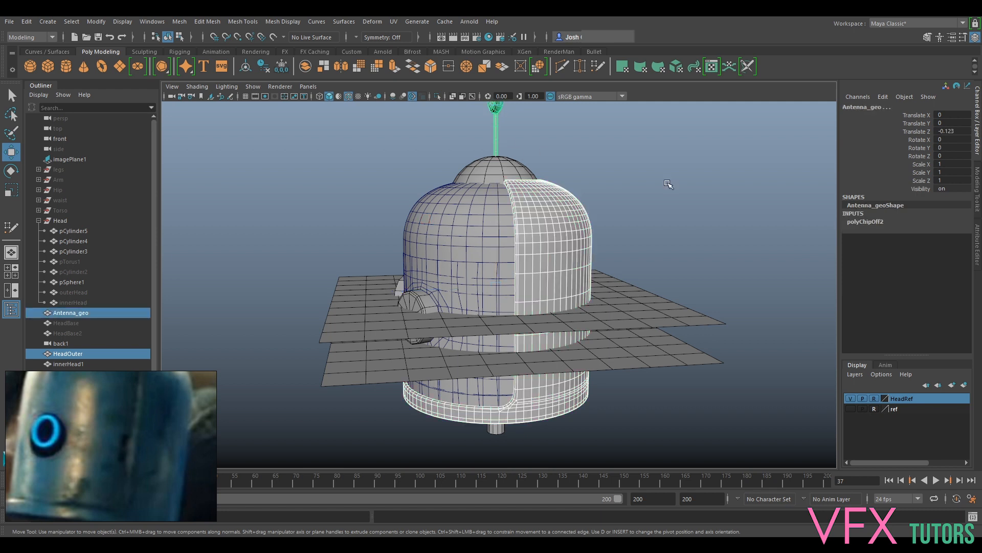
left_click(965, 386)
double_click(896, 398)
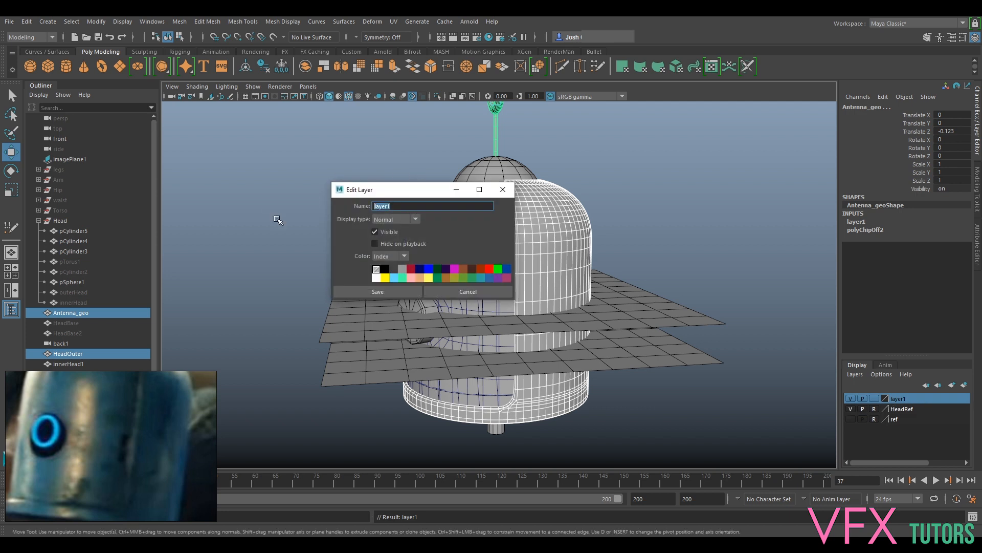
type("model")
key("Return")
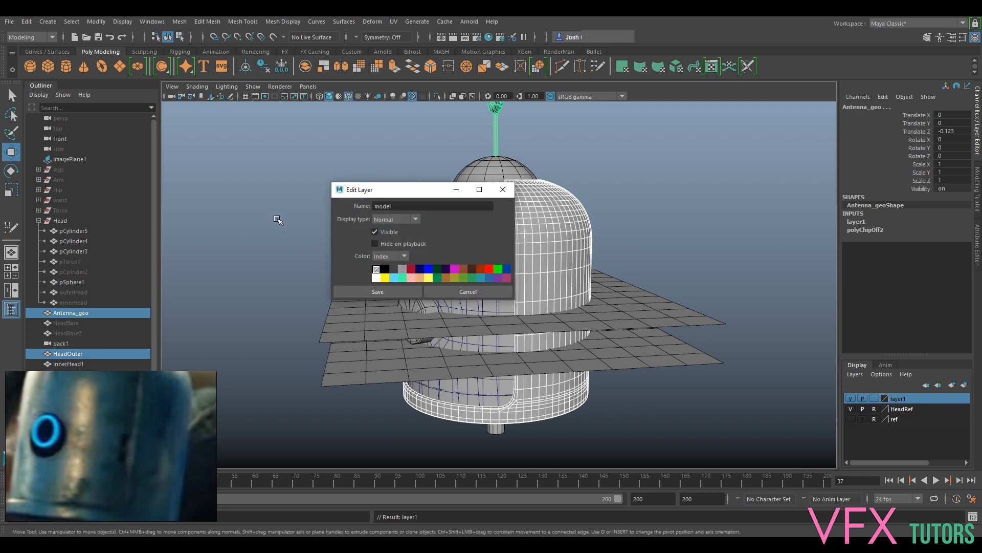
left_click(369, 291)
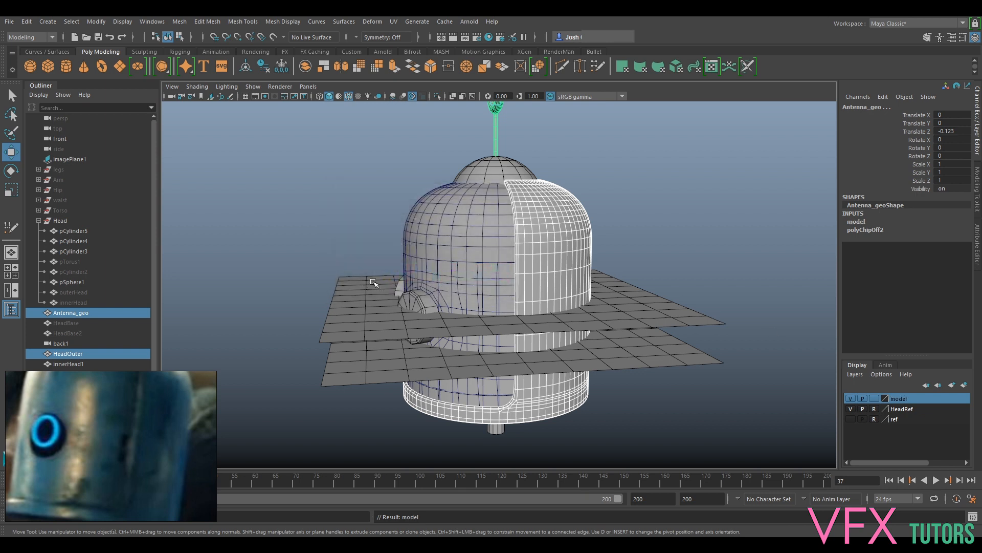
Set the model layer's display type to reference and clear the selection.
left_click(873, 399)
left_click(873, 399)
left_click(793, 260)
Compare the inner head and the retopology patch edges between the two guide planes.
scroll(518, 375, "up", 5)
left_click_drag(507, 379, 520, 303, "alt")
left_click(465, 275)
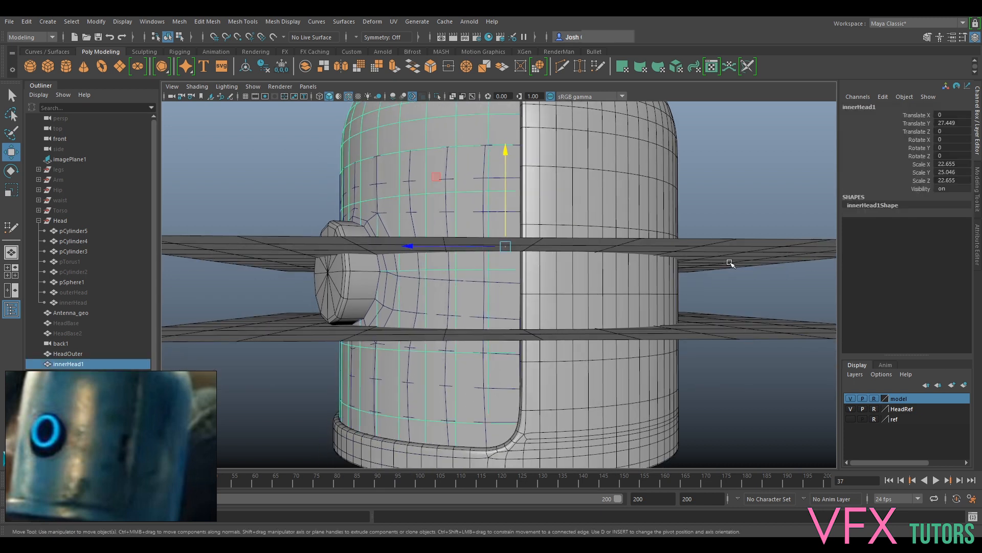
left_click(730, 263)
left_click_drag(724, 270, 729, 274, "alt")
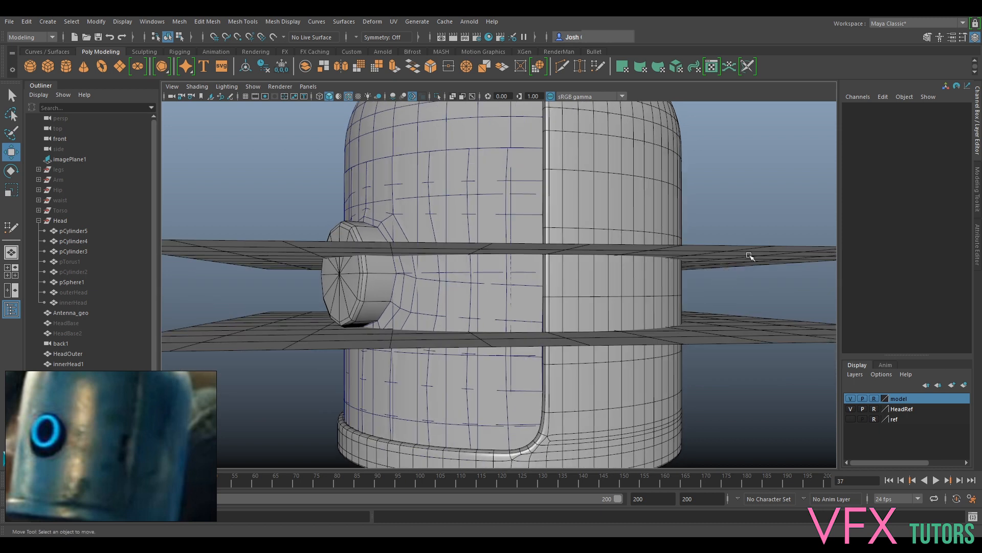
scroll(748, 252, "up", 5)
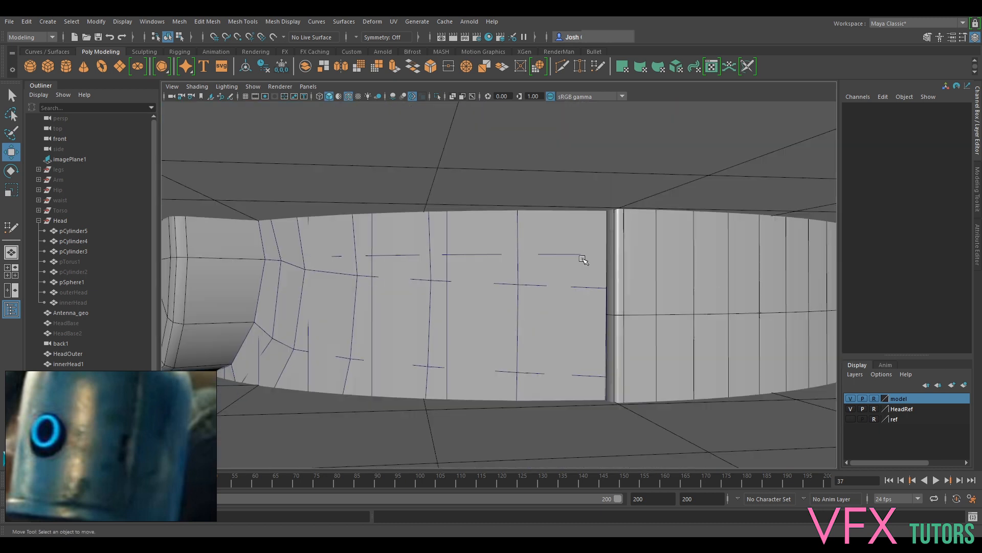
left_click(521, 263)
scroll(522, 266, "down", 5)
left_click_drag(522, 283, 523, 280, "alt")
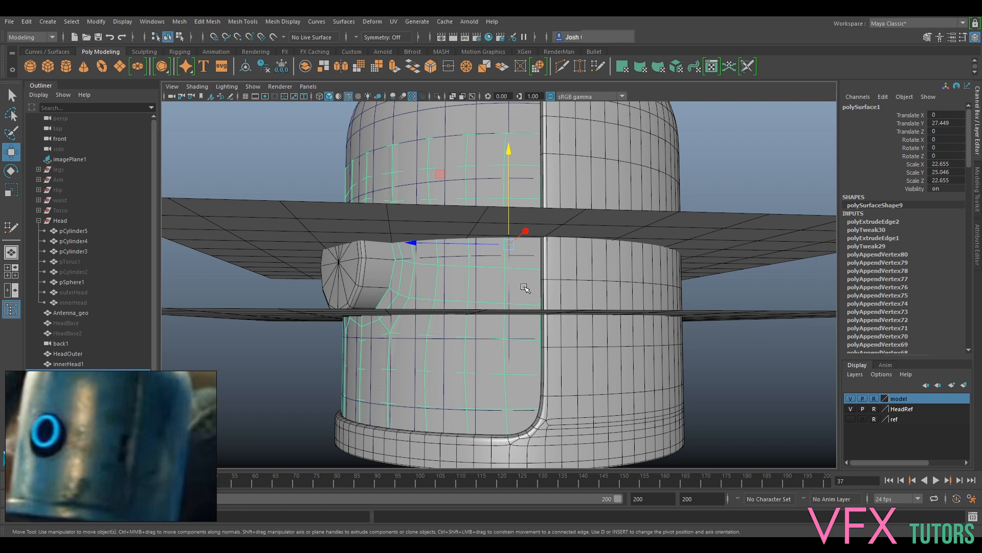
Examine from several angles how the patch's edge rows beside the seam line up with the two guide plane heights.
left_click_drag(491, 317, 510, 301, "alt")
scroll(503, 282, "up", 3)
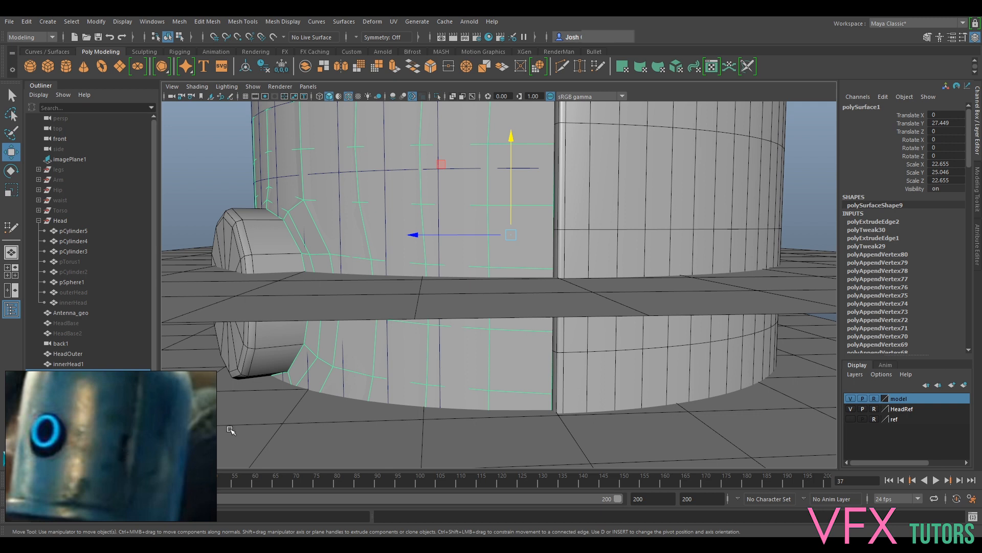
left_click_drag(491, 364, 499, 333, "alt")
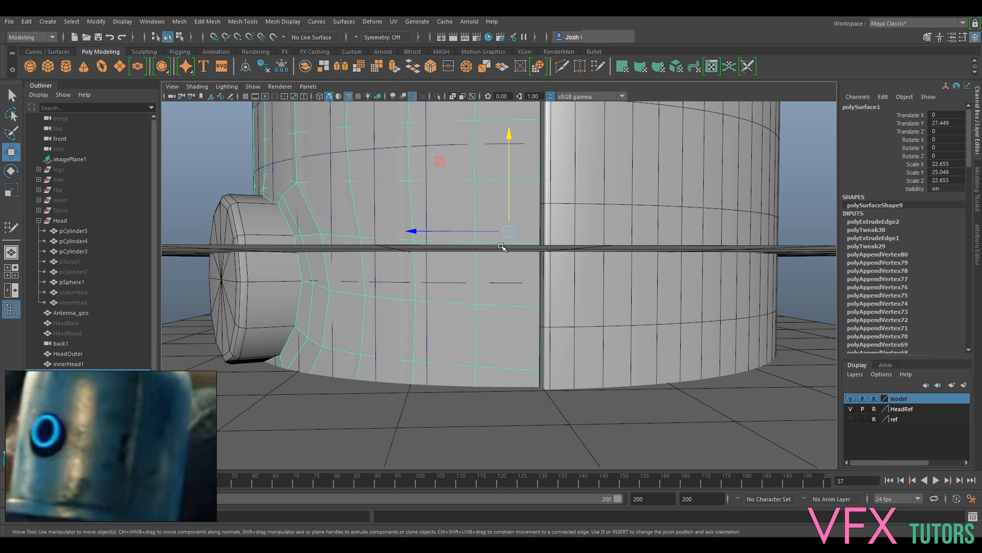
mouse_move(535, 337)
left_mouse_down("alt")
mouse_move(497, 284)
mouse_move(465, 201)
mouse_move(533, 213)
mouse_move(509, 199)
mouse_move(532, 316)
mouse_move(500, 251)
mouse_move(514, 250)
mouse_move(520, 340)
left_mouse_up("alt")
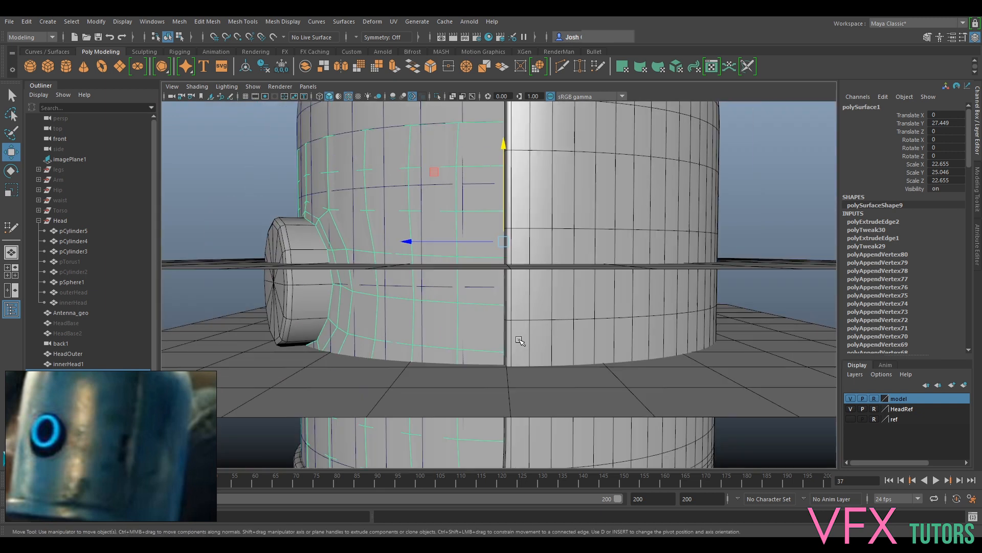
scroll(511, 291, "down", 5)
mouse_move(512, 290)
left_mouse_down("alt")
mouse_move(525, 344)
mouse_move(513, 301)
left_mouse_up("alt")
scroll(509, 287, "up", 5)
left_click_drag(496, 259, 499, 269, "alt")
scroll(503, 277, "up", 2)
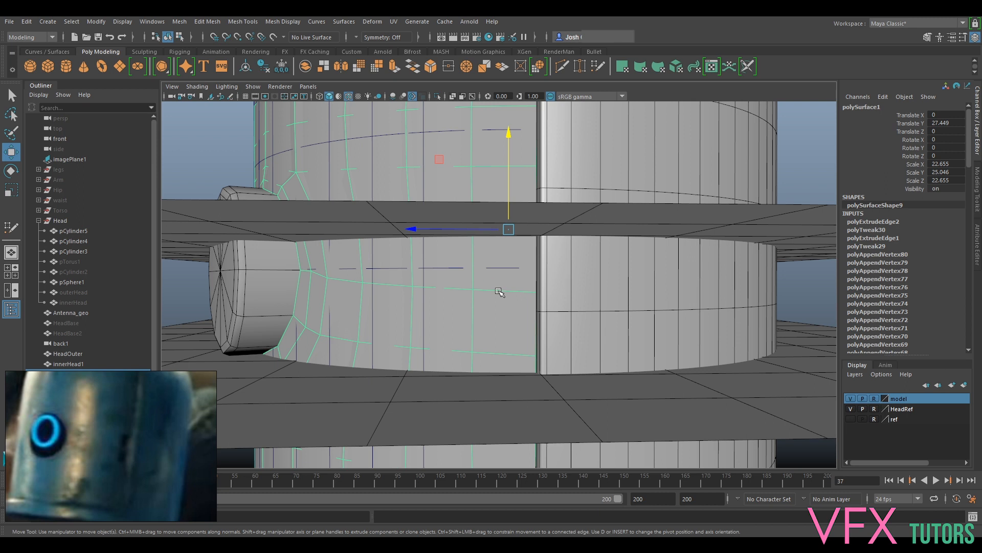
Toggle the innerHead1 mesh's visibility to identify it and make it the live surface.
left_click(500, 266)
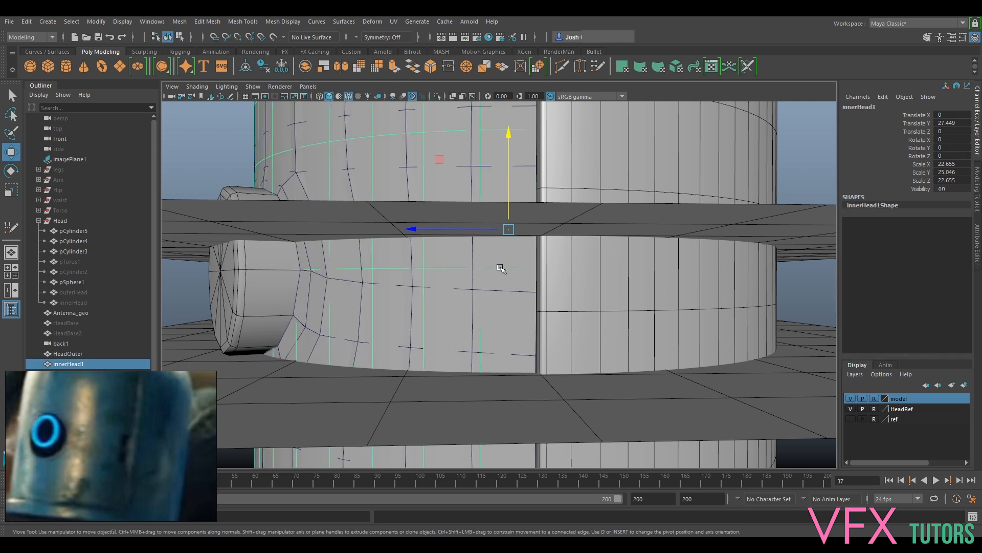
left_click(67, 354)
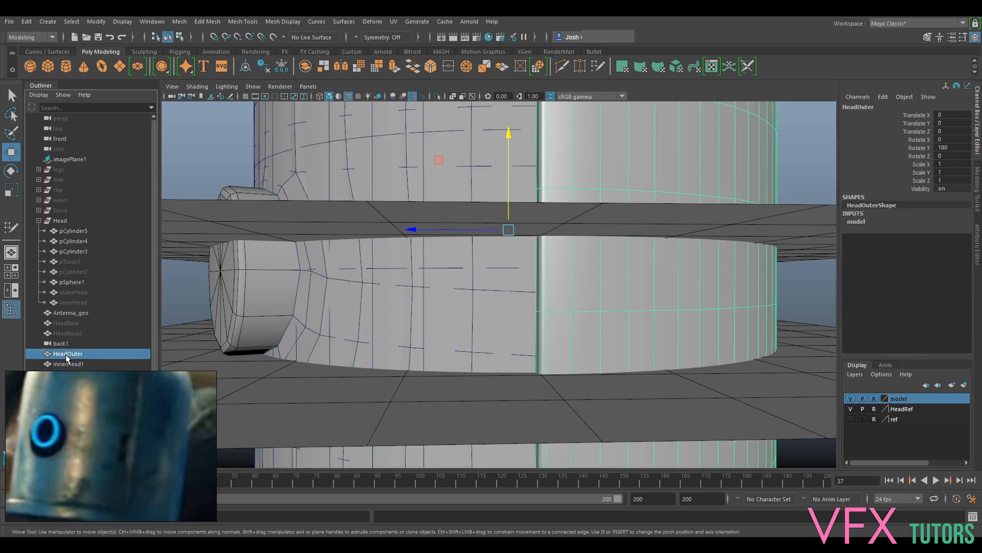
left_click(72, 364)
key("f")
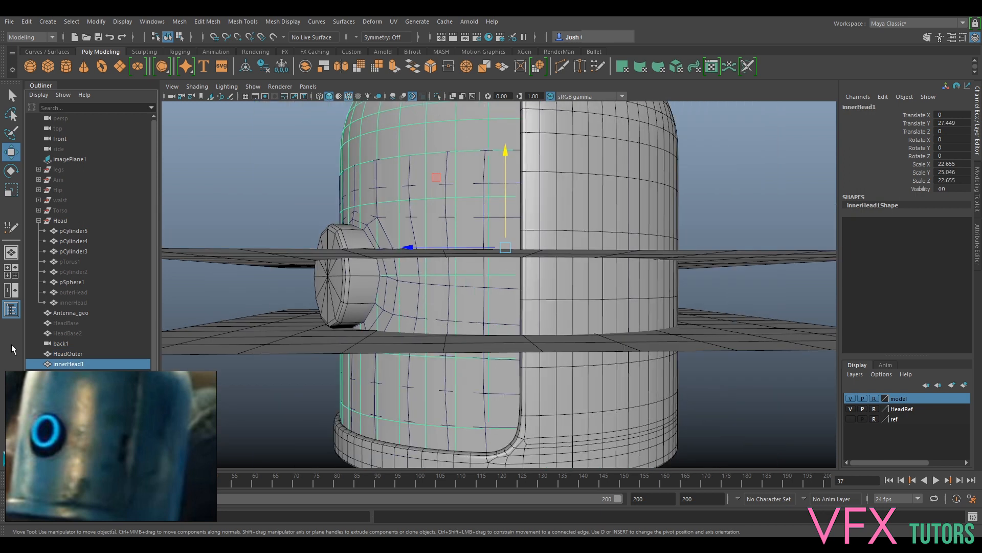
left_click(80, 394)
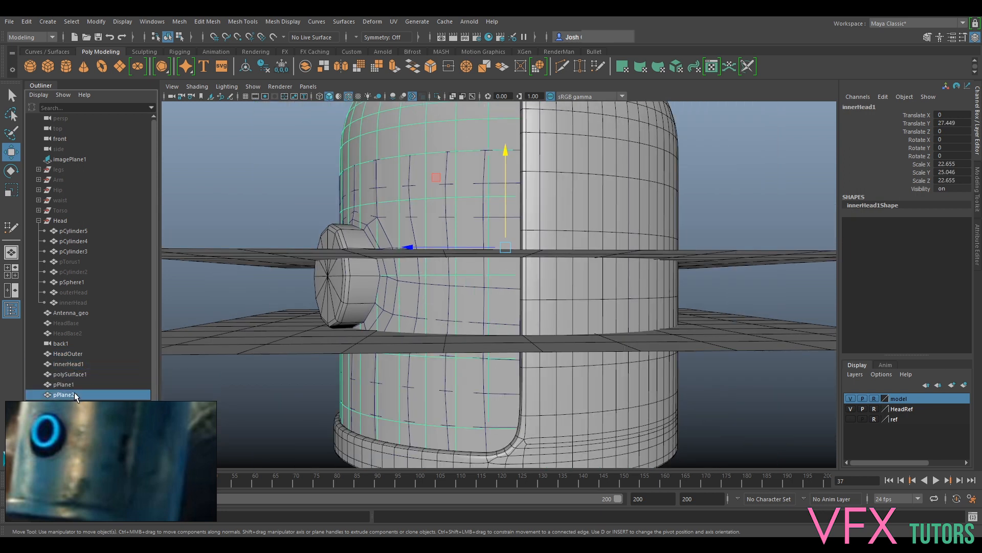
left_click(83, 375)
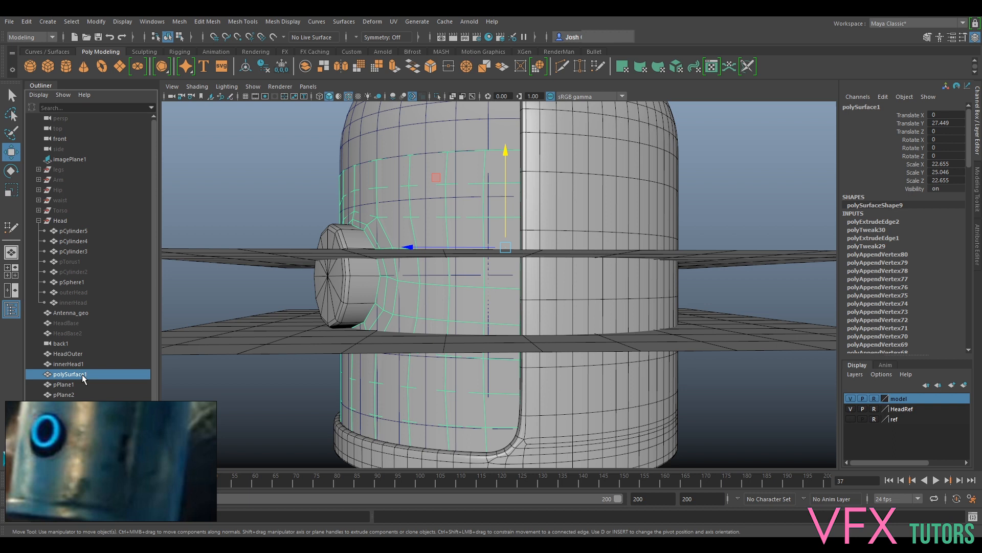
left_click(80, 365)
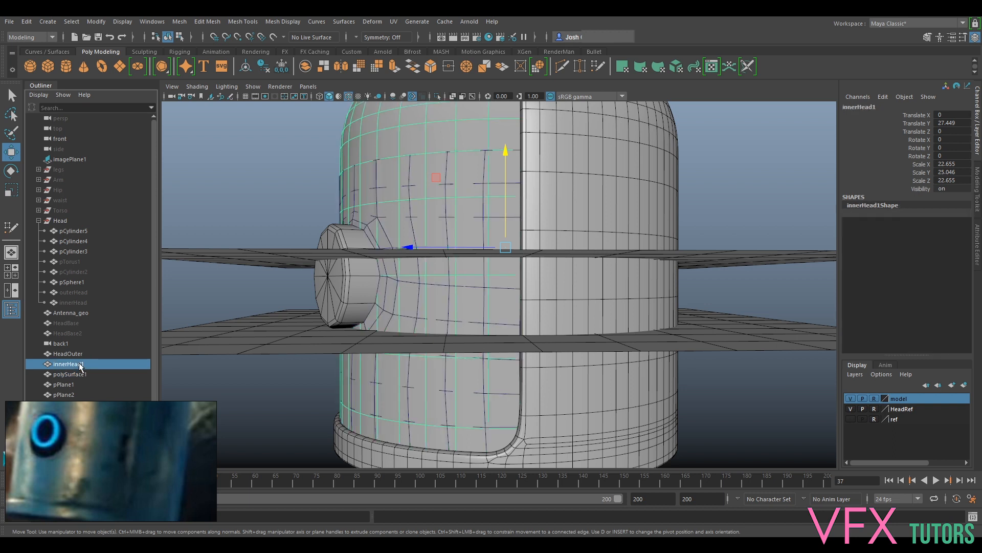
key("h")
key("h")
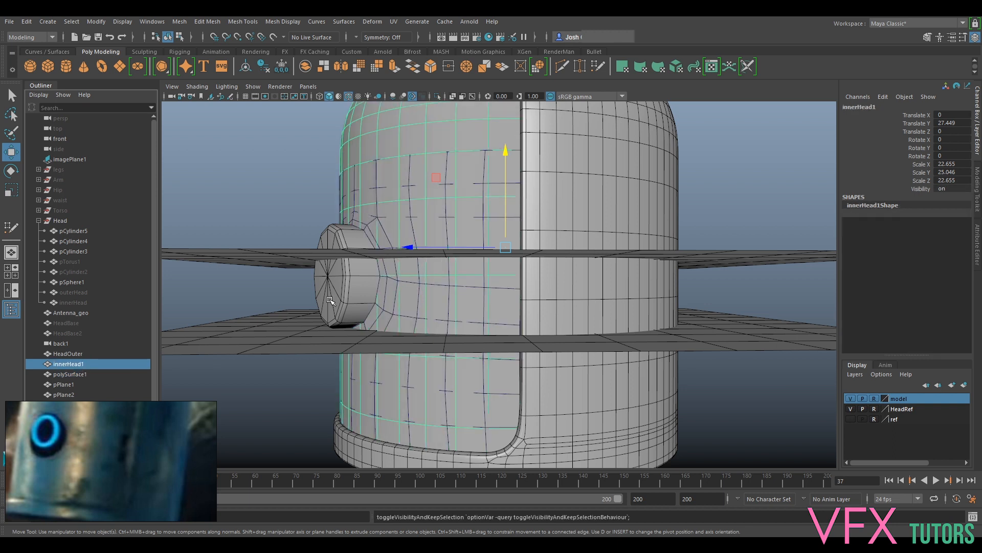
key("3")
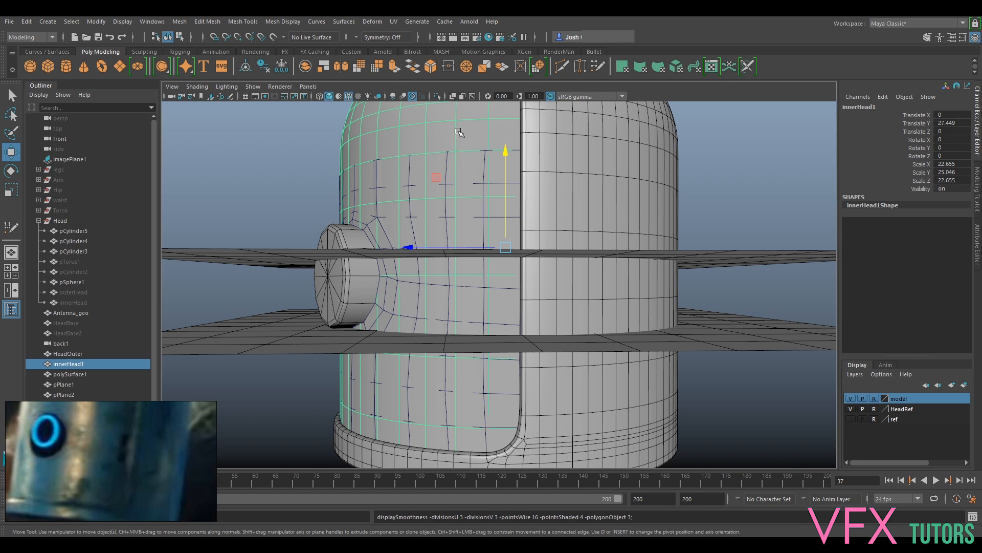
scroll(515, 286, "up", 3)
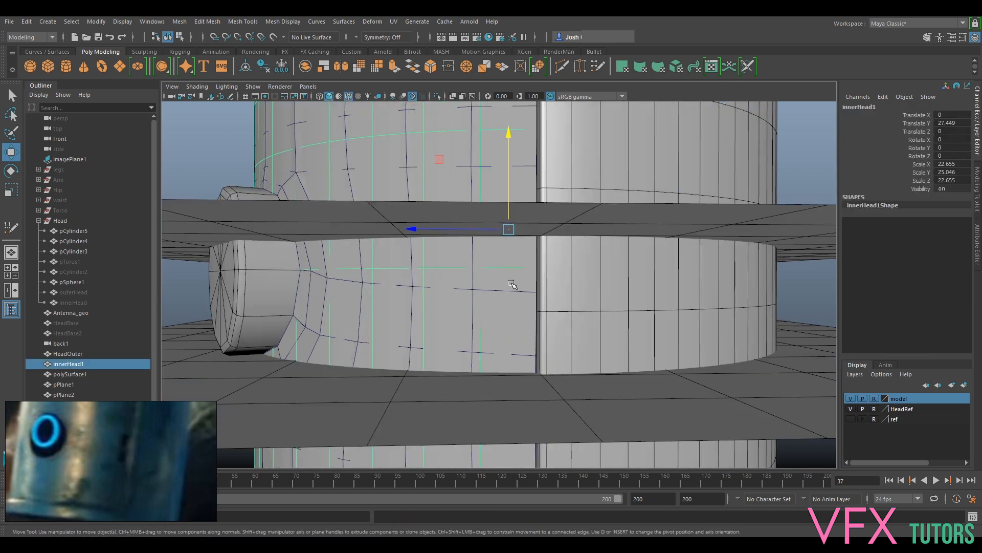
left_click(273, 36)
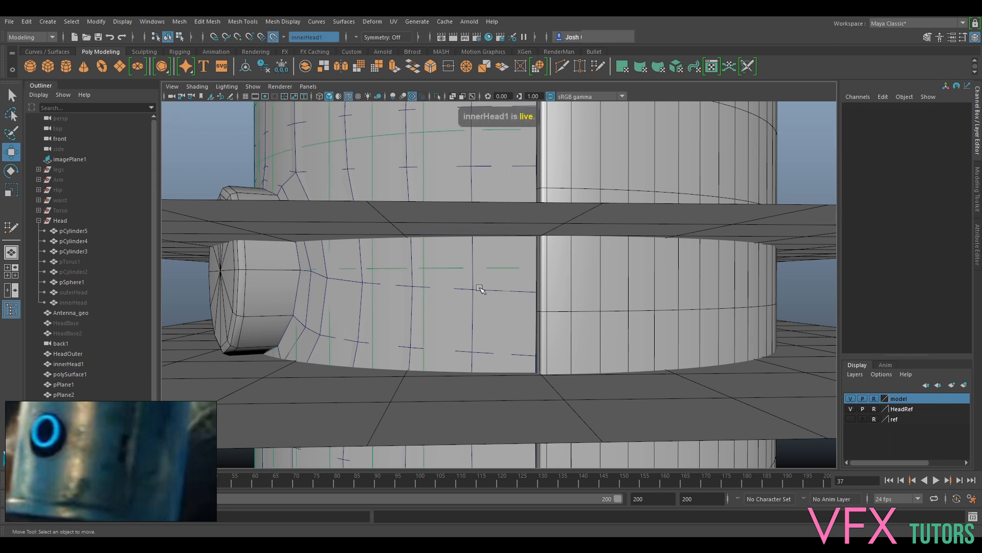
Try to slide the patch's upper seam vertex between the guide planes along the live surface and undo the moves.
left_click(477, 291)
right_click_drag(516, 287, 507, 302)
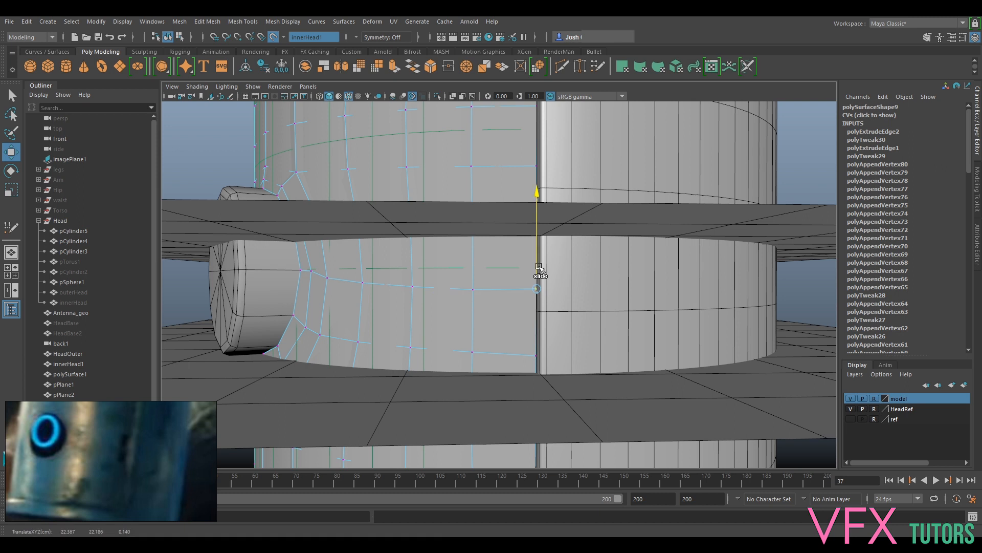
left_click_drag(535, 272, 482, 291, "ctrl+shift")
left_click_drag(509, 324, 520, 317, "alt")
left_click_drag(630, 259, 694, 259, "ctrl+shift")
key("ctrl+z")
left_click_drag(705, 293, 643, 290, "alt")
key("ctrl+z")
left_click_drag(412, 282, 467, 290, "alt")
scroll(467, 290, "up", 2)
Try to raise the patch's upper and lower vertices at the seam and in the neighbouring column between the guide planes.
left_click(428, 327)
left_click_drag(428, 327, 431, 284, "ctrl+shift")
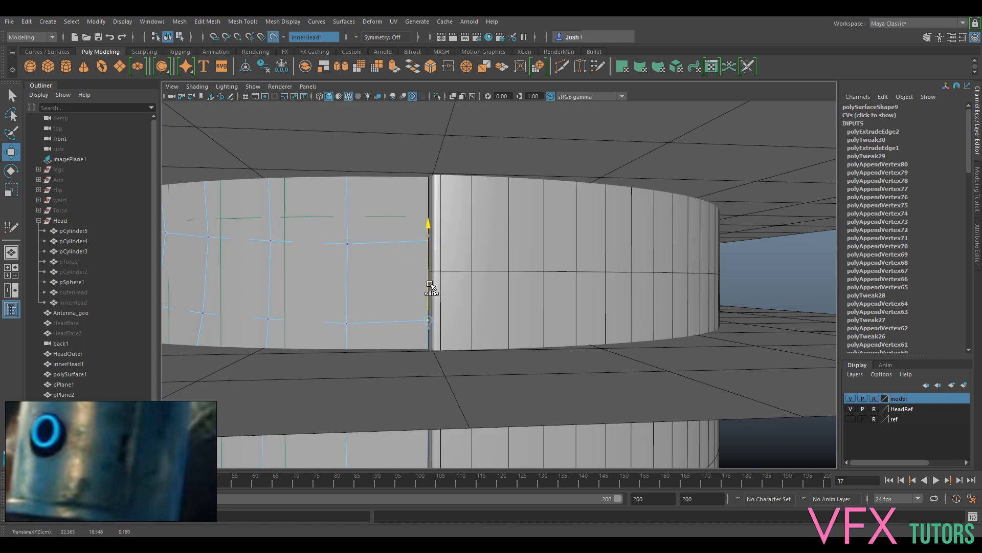
left_click(428, 240)
middle_click_drag(431, 231, 444, 277, "alt")
left_click_drag(442, 257, 442, 241, "ctrl+shift")
left_click_drag(444, 254, 445, 261, "alt")
left_click_drag(397, 309, 440, 274, "alt")
left_click(423, 271)
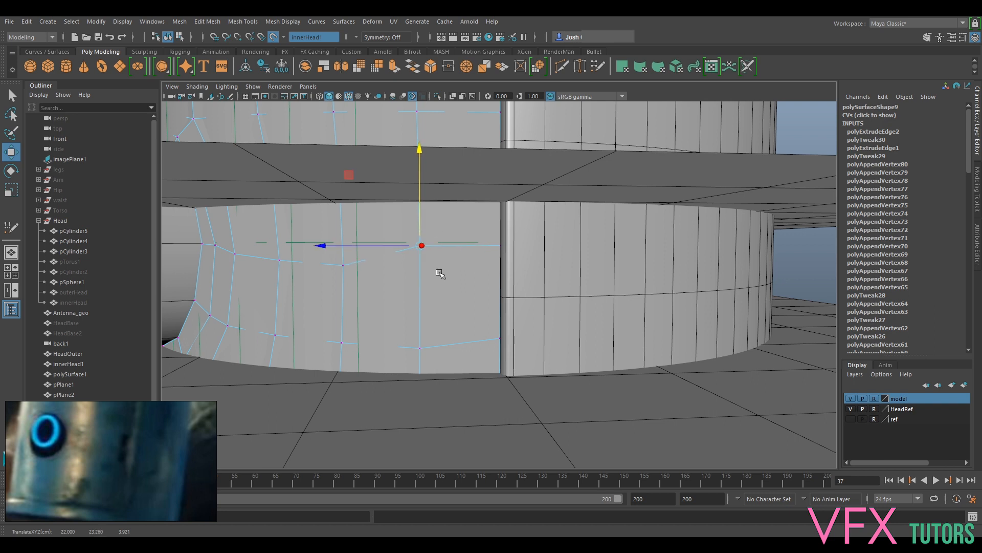
left_click(422, 344)
mouse_move(421, 330)
left_mouse_down("ctrl+shift")
mouse_move(421, 306)
mouse_move(420, 321)
left_mouse_up("ctrl+shift")
scroll(459, 285, "down", 3)
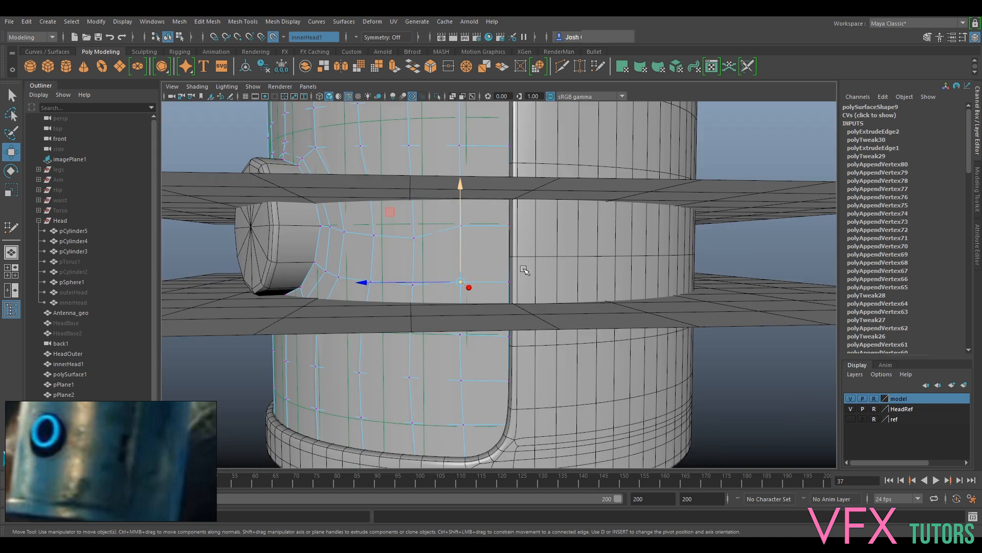
Undo the vertex moves made on the patch near the seam.
left_click_drag(481, 222, 471, 256, "alt")
key("ctrl+z")
key("ctrl+z")
key("ctrl+z")
key("ctrl+z")
key("ctrl+z")
key("ctrl+z")
key("ctrl+z")
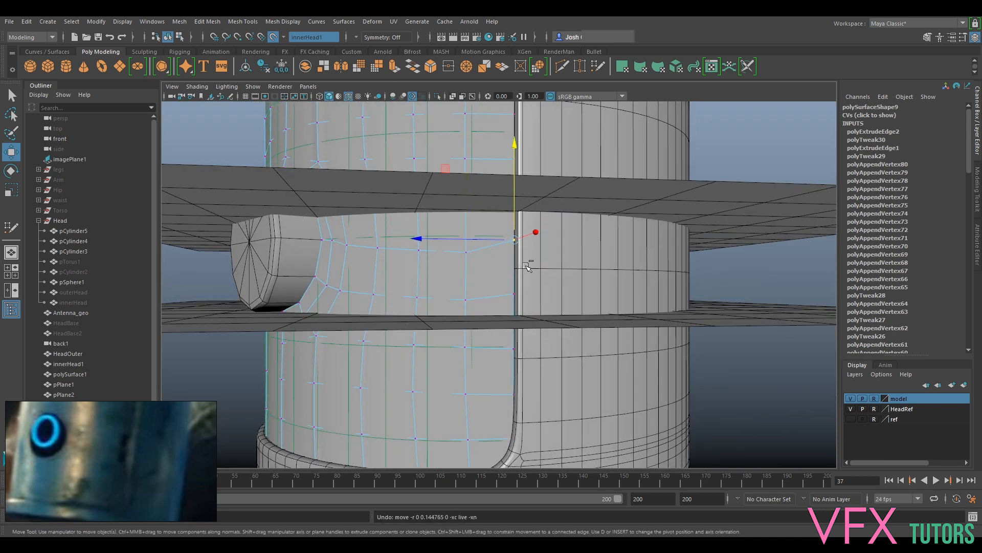
key("ctrl+z")
Return the patch polySurface1 to object mode and apply Smooth to subdivide its mesh.
right_click_drag(463, 242, 496, 225)
scroll(470, 228, "down", 4)
left_click_drag(462, 263, 495, 278, "alt")
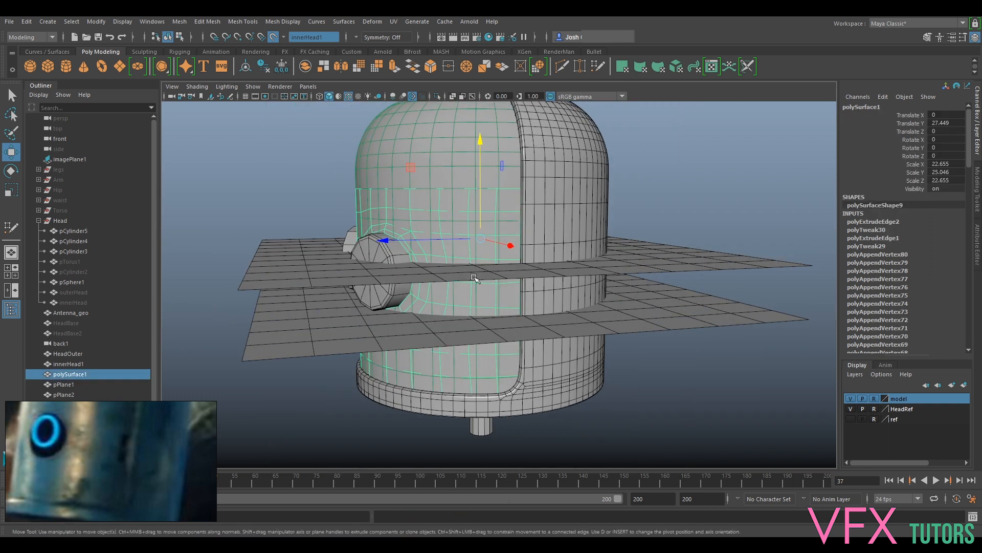
left_click(203, 25)
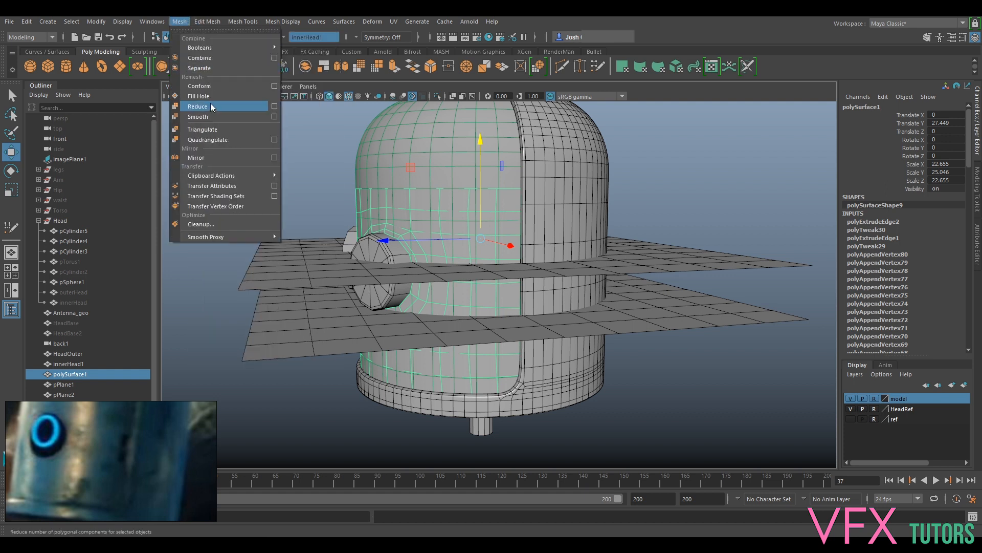
left_click(213, 117)
Isolate the smoothed patch in the viewport, inspect its topology around the eye opening, and select it in object mode.
mouse_move(592, 251)
left_mouse_down("alt")
mouse_move(601, 235)
mouse_move(621, 259)
mouse_move(619, 244)
mouse_move(581, 235)
left_mouse_up("alt")
key("ctrl+1")
left_click(638, 246)
left_click_drag(638, 245, 597, 272, "alt")
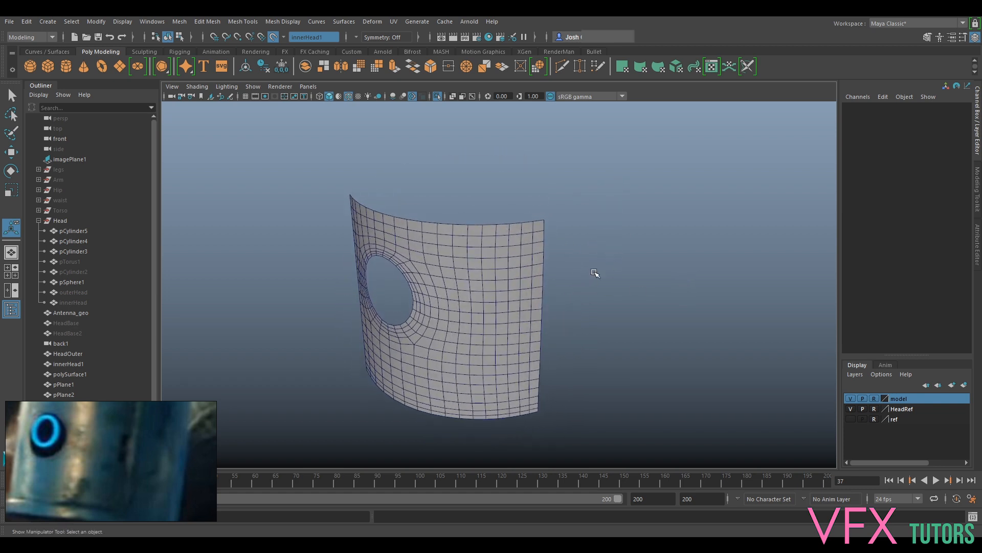
scroll(481, 312, "up", 3)
left_click_drag(481, 324, 462, 294, "alt")
left_click(462, 293)
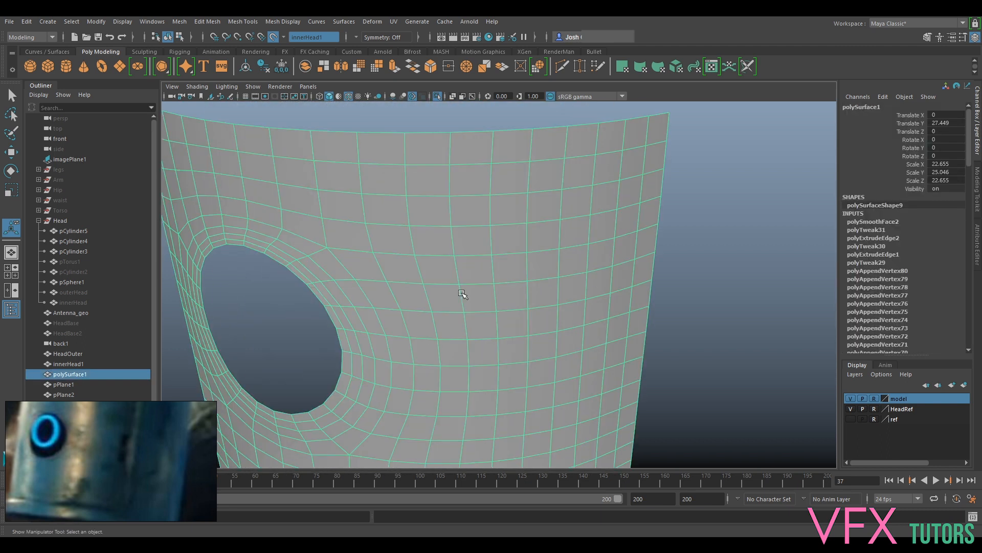
left_click(709, 282)
scroll(726, 296, "down", 3)
right_click_drag(478, 261, 514, 238)
left_click(532, 265)
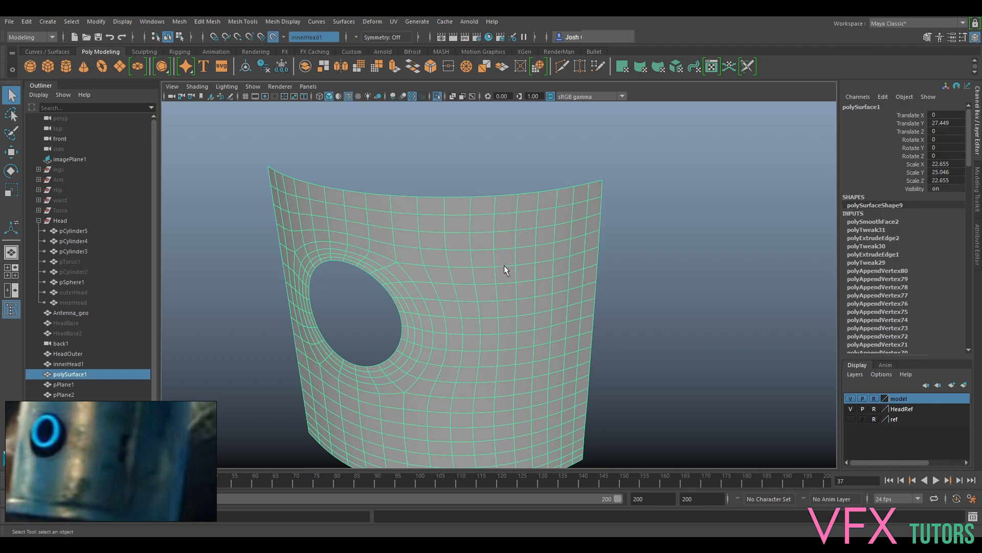
Turn off the wireframe overlay on shaded objects and examine the patch's surface shading around the eye opening.
right_click_drag(502, 271, 569, 524)
left_click(641, 284)
left_click_drag(641, 285, 527, 279, "alt")
left_click(198, 86)
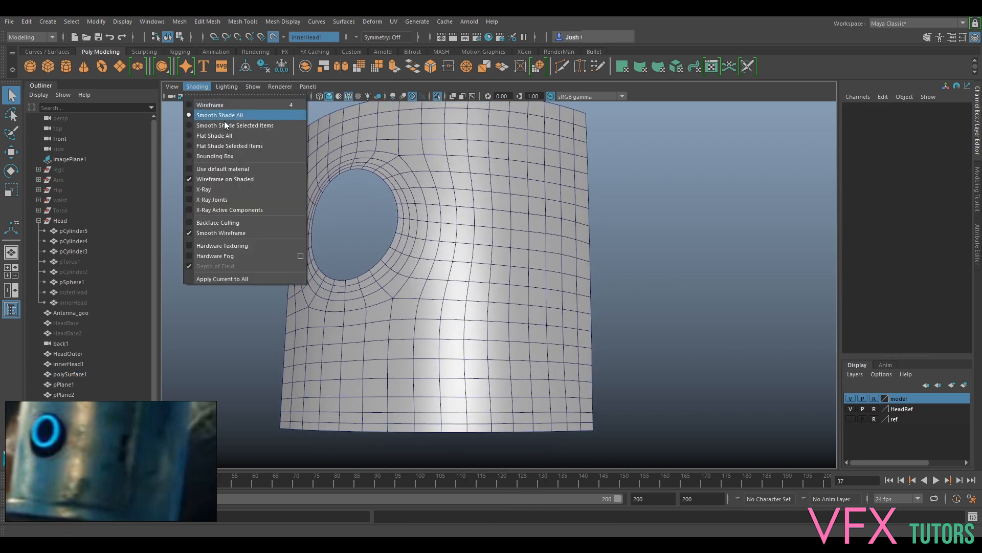
left_click(225, 169)
mouse_move(623, 285)
left_mouse_down("alt")
mouse_move(641, 281)
mouse_move(608, 307)
mouse_move(566, 301)
mouse_move(667, 285)
mouse_move(658, 236)
mouse_move(634, 303)
mouse_move(635, 284)
left_mouse_up("alt")
left_click_drag(449, 276, 540, 323, "alt")
scroll(517, 284, "down", 5)
scroll(553, 317, "up", 3)
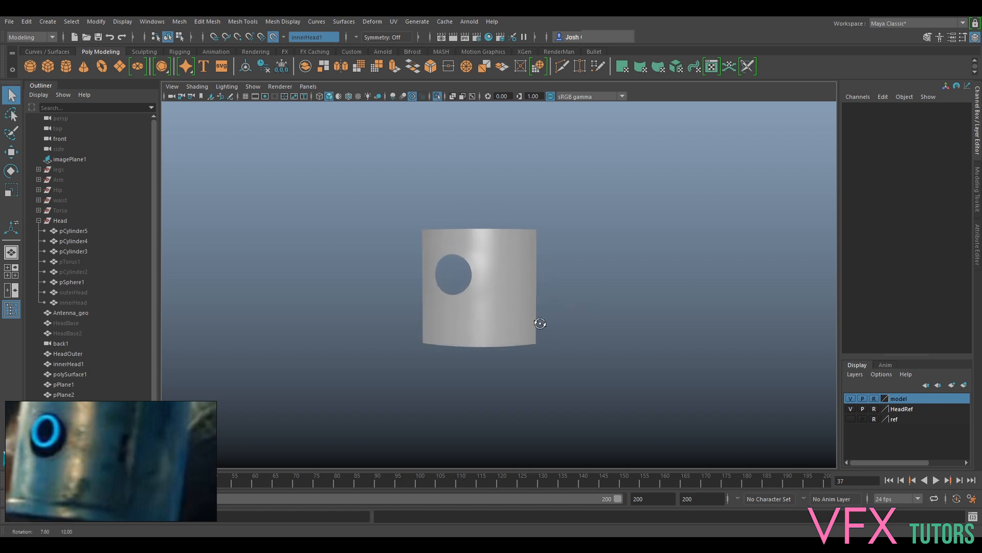
Compare the patch's smooth mesh preview with its unsmoothed display, paying attention to the eye opening's edge.
left_click(478, 277)
scroll(486, 282, "up", 2)
key("2")
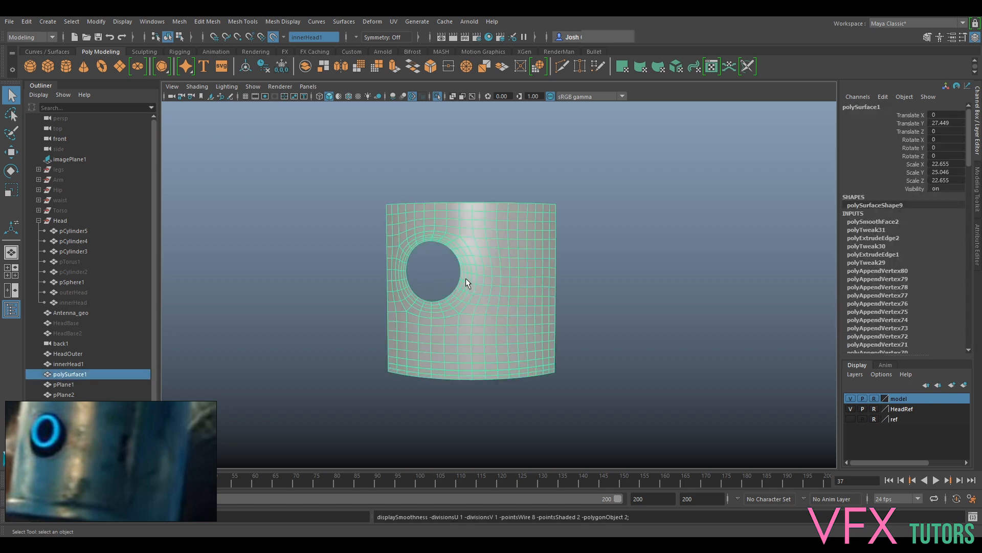
scroll(385, 217, "up", 3)
key("1")
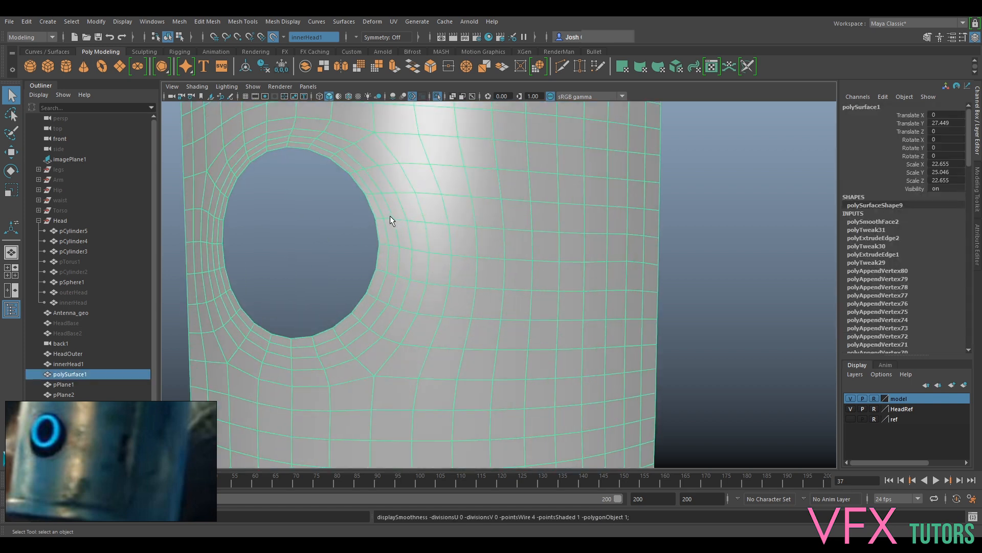
key("3")
key("1")
scroll(612, 415, "down", 5)
left_click_drag(612, 414, 602, 349, "alt")
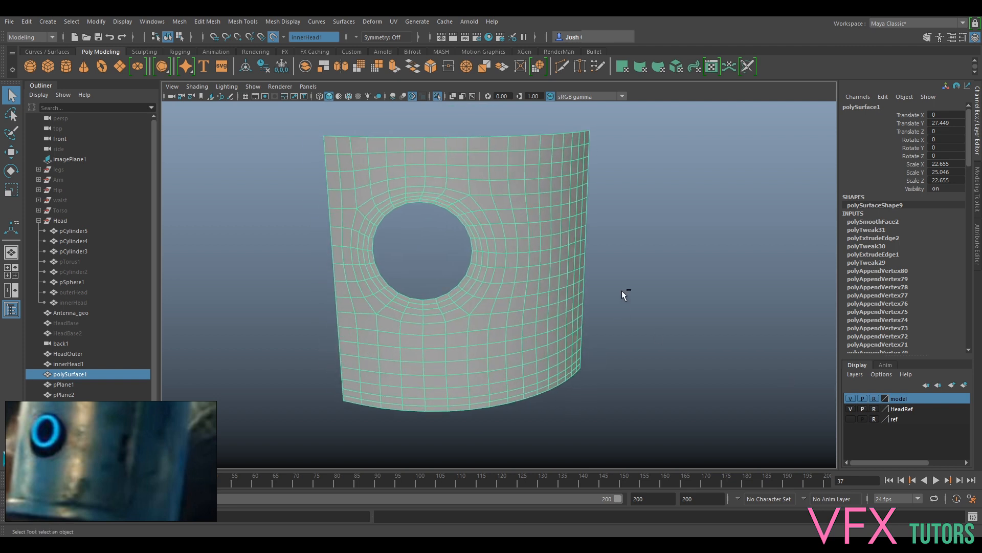
Exit the patch's isolation to show the full head with its guide planes.
key("ctrl+1")
left_click_drag(609, 302, 572, 271, "alt")
middle_click_drag(550, 245, 573, 374, "alt")
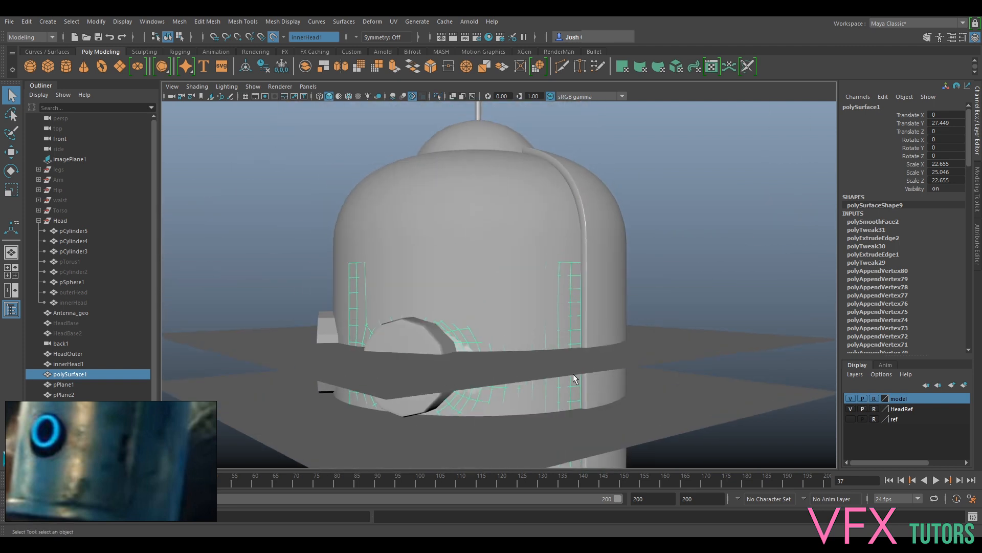
left_click_drag(543, 309, 553, 307, "alt")
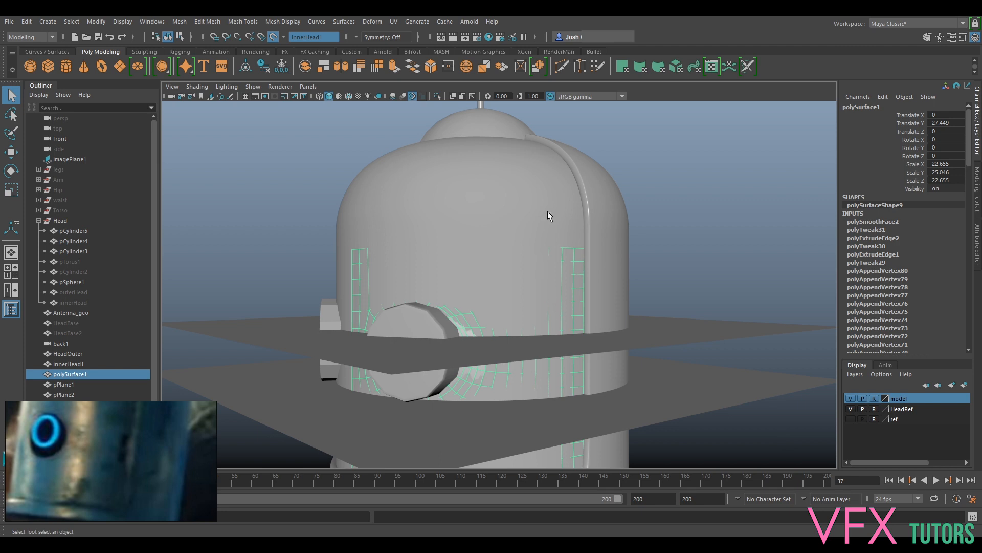
Examine where the patch sits against the inner head surface, around the eye and along the seam.
left_click(556, 242)
left_click(551, 289)
left_click_drag(529, 317, 504, 312, "alt")
scroll(453, 273, "up", 2)
scroll(457, 275, "up", 1)
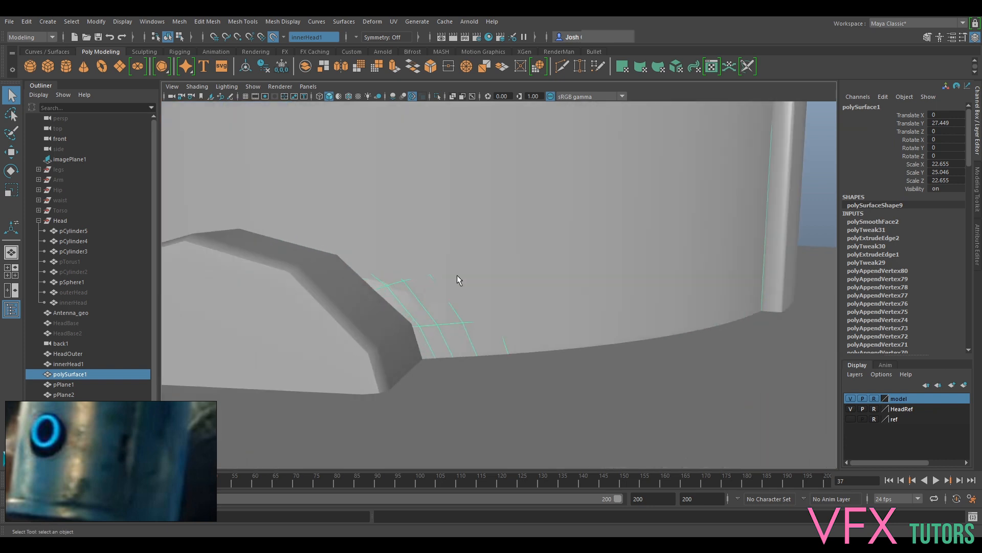
scroll(457, 274, "down", 2)
left_click_drag(460, 216, 524, 287, "alt")
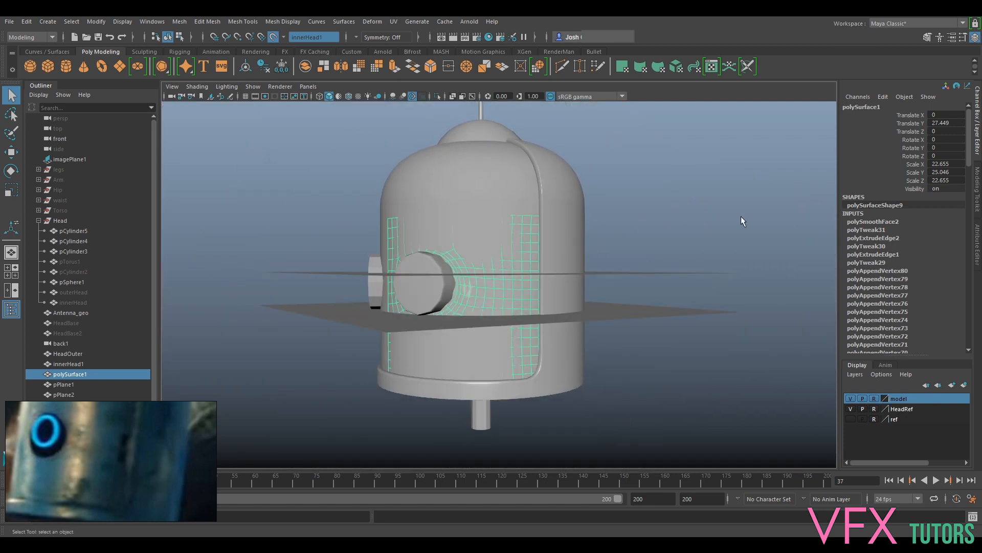
left_click_drag(732, 354, 613, 360, "alt")
scroll(483, 278, "up", 5)
scroll(503, 287, "down", 2)
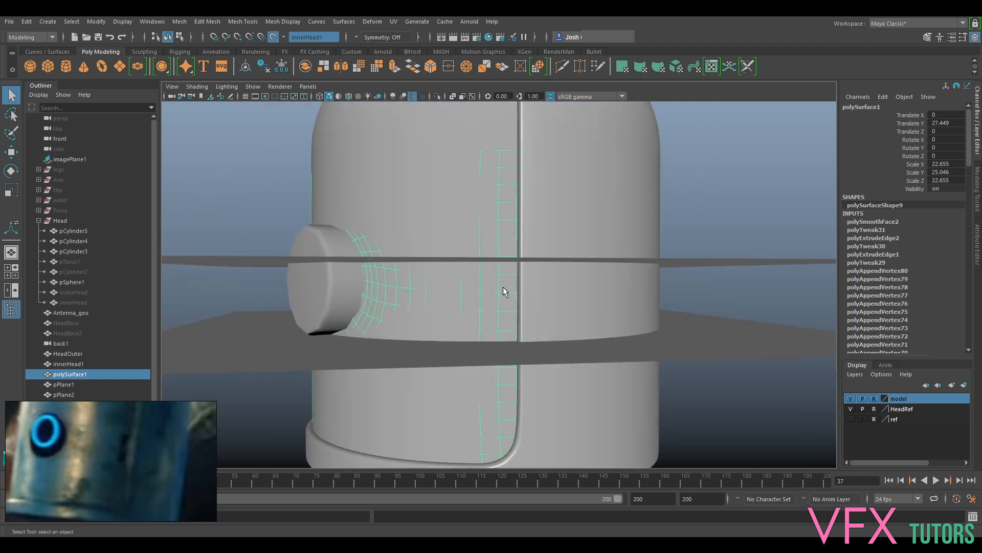
left_click_drag(493, 306, 491, 312, "alt")
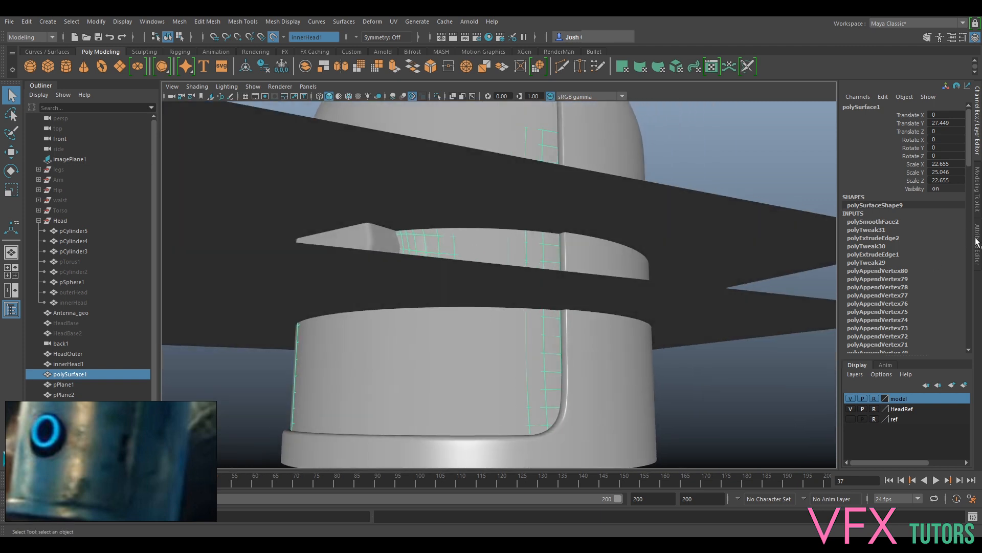
Relax the polySurface1 patch onto the live innerHead1 surface with Quad Draw, then leave the tool.
left_click(978, 207)
left_click(937, 401)
mouse_move(609, 386)
left_mouse_down("alt")
mouse_move(509, 376)
mouse_move(505, 346)
left_mouse_up("alt")
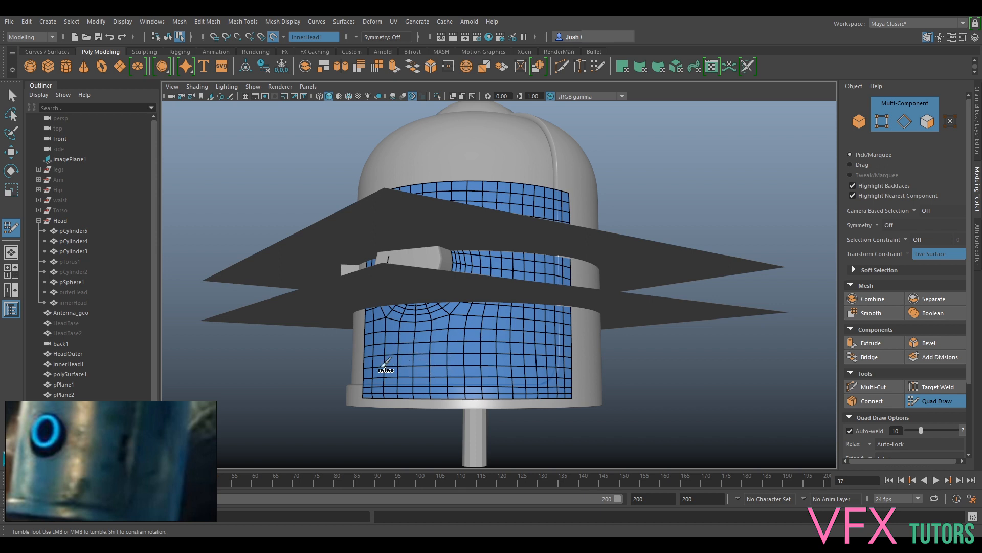
left_click_drag(504, 296, 487, 300, "alt")
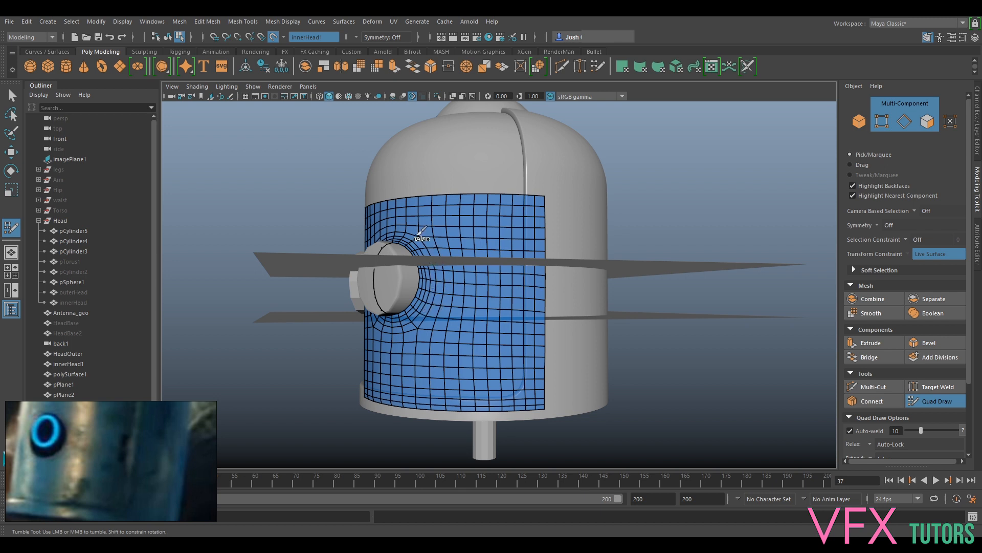
left_click_drag(451, 233, 525, 264, "alt")
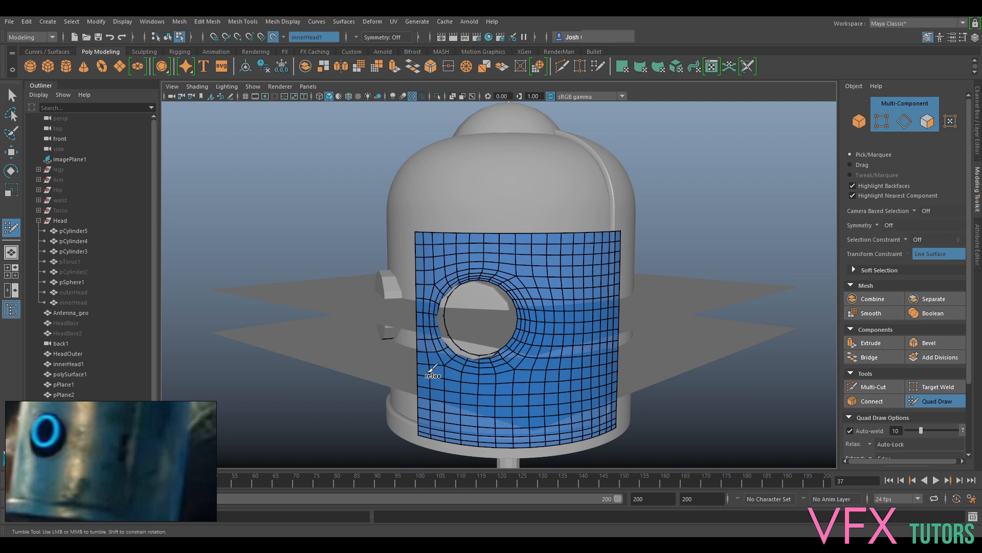
left_click_drag(433, 370, 542, 369, "alt")
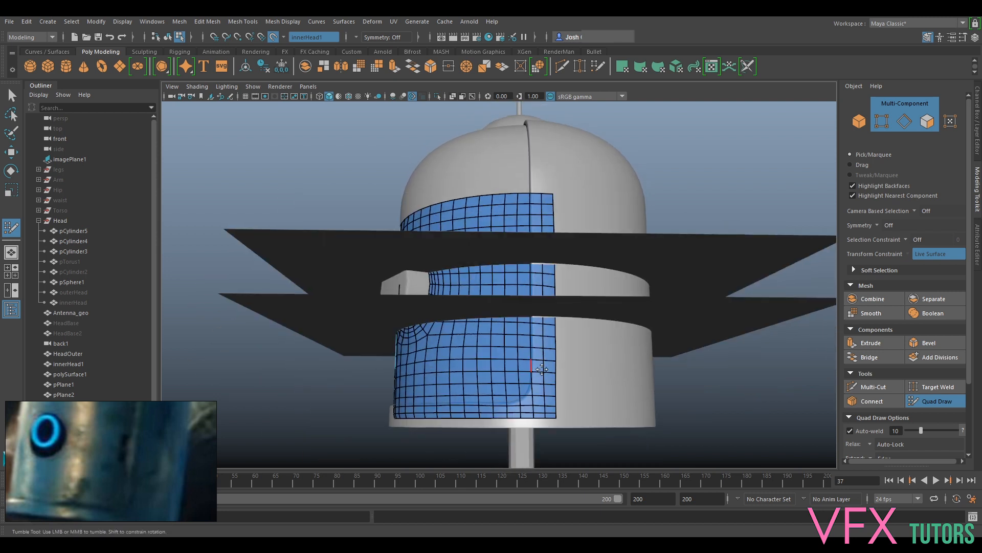
left_click(938, 404)
Disable innerHead1 as the live surface and bring the patch's seam between the guide planes into close view.
mouse_move(585, 181)
left_mouse_down("alt")
mouse_move(568, 215)
mouse_move(557, 197)
mouse_move(594, 207)
mouse_move(560, 213)
left_mouse_up("alt")
scroll(560, 213, "up", 5)
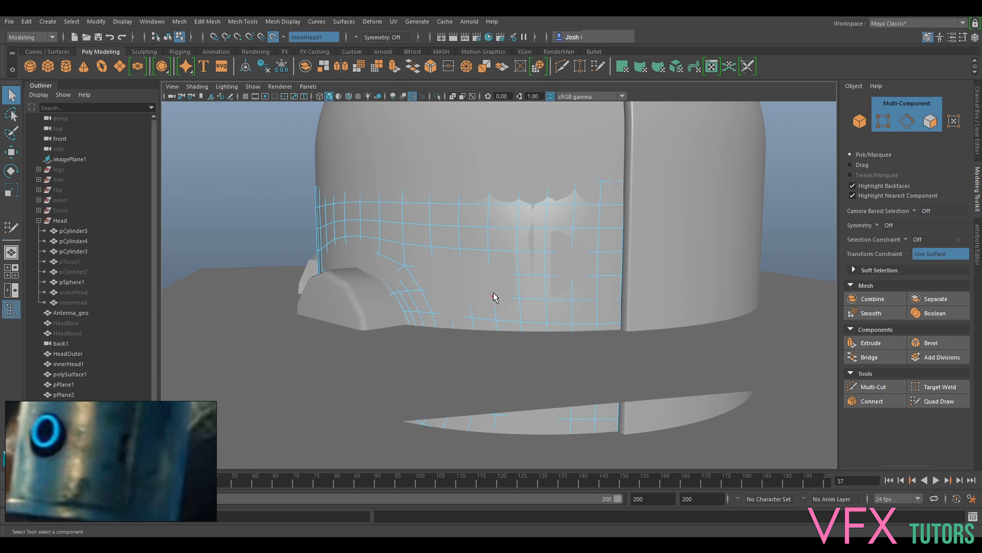
scroll(647, 271, "down", 6)
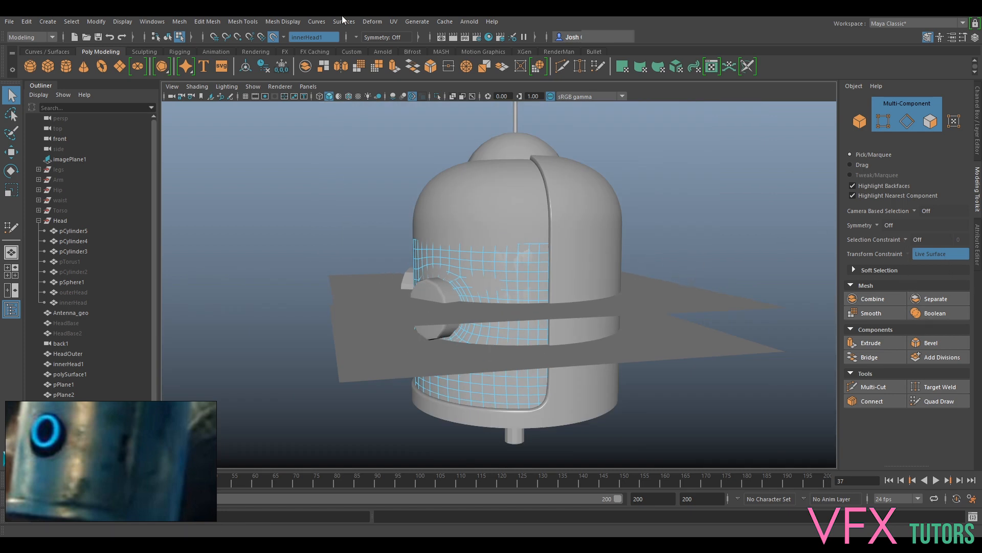
left_click(273, 36)
scroll(563, 229, "up", 6)
left_click_drag(571, 266, 576, 253, "alt")
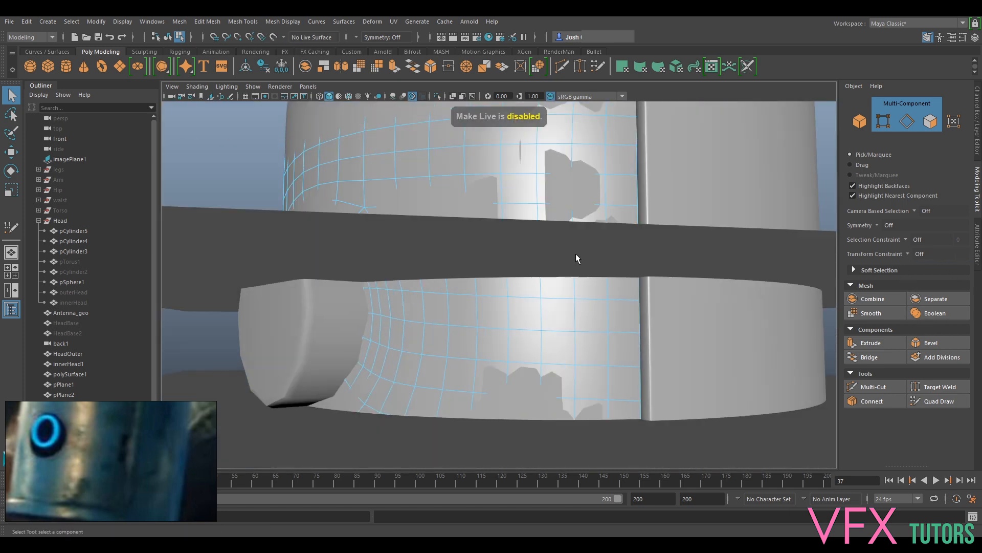
key("f")
left_click_drag(539, 290, 524, 289, "alt")
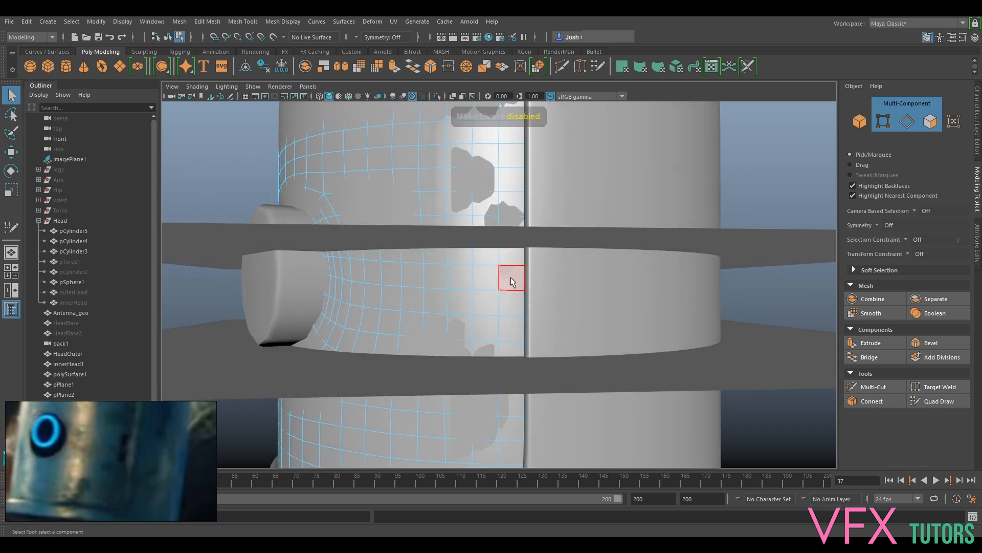
Select the patch's horizontal edge at the seam just above the upper guide plane and lower it to the plane.
right_click_drag(507, 155, 514, 185)
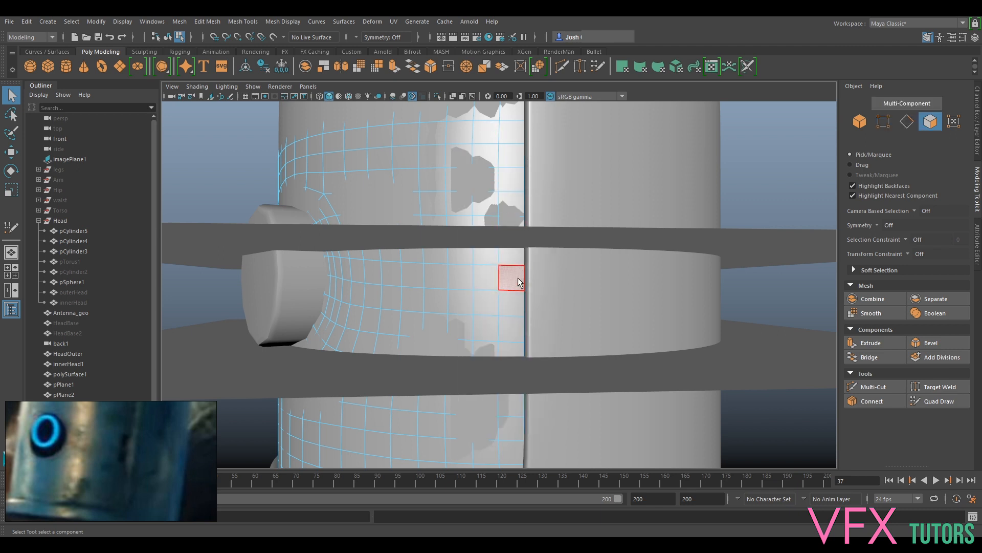
scroll(514, 262, "up", 1)
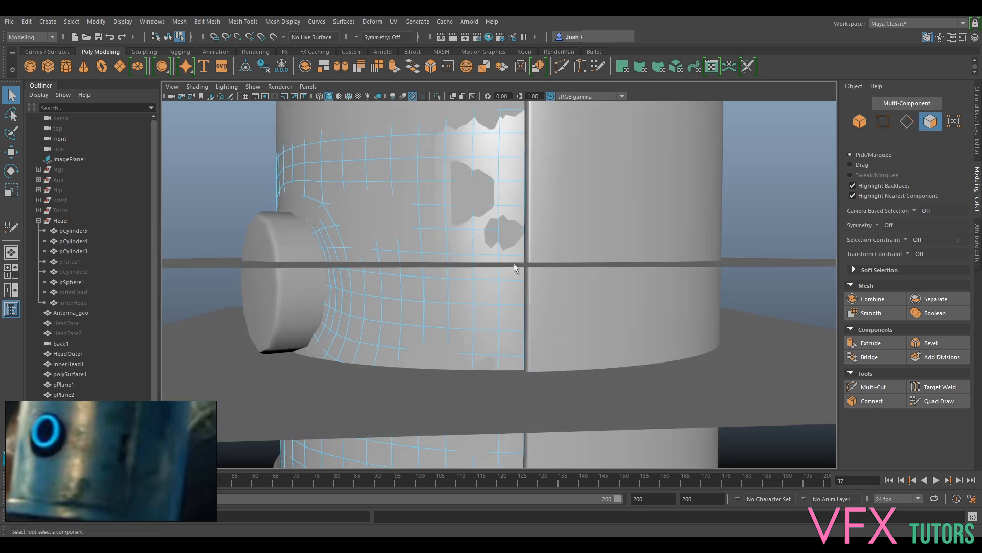
scroll(514, 263, "up", 3)
right_click_drag(516, 263, 521, 229)
mouse_move(537, 229)
left_mouse_down("alt")
mouse_move(525, 260)
mouse_move(535, 241)
left_mouse_up("alt")
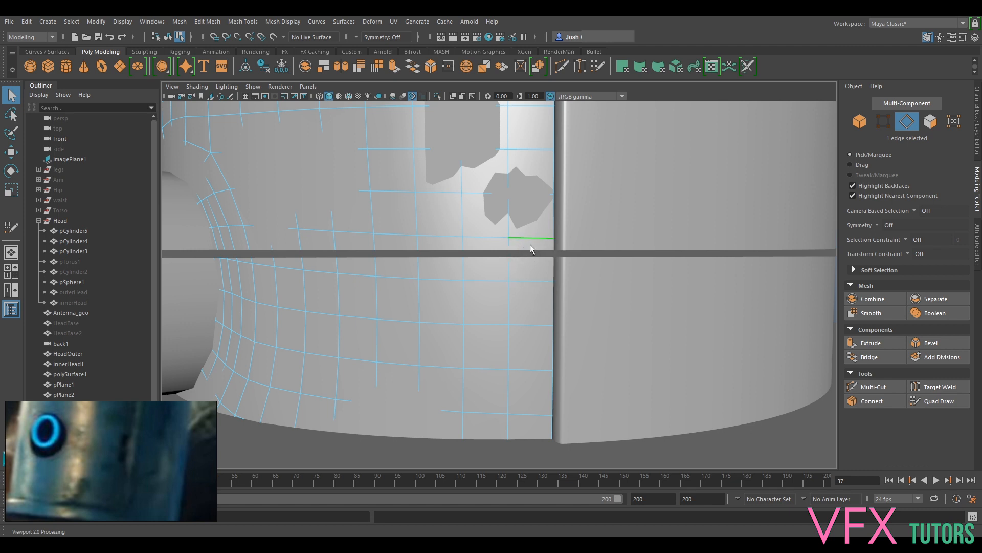
scroll(539, 294, "down", 3)
right_click_drag(483, 284, 532, 237)
left_click_drag(509, 238, 514, 258, "alt")
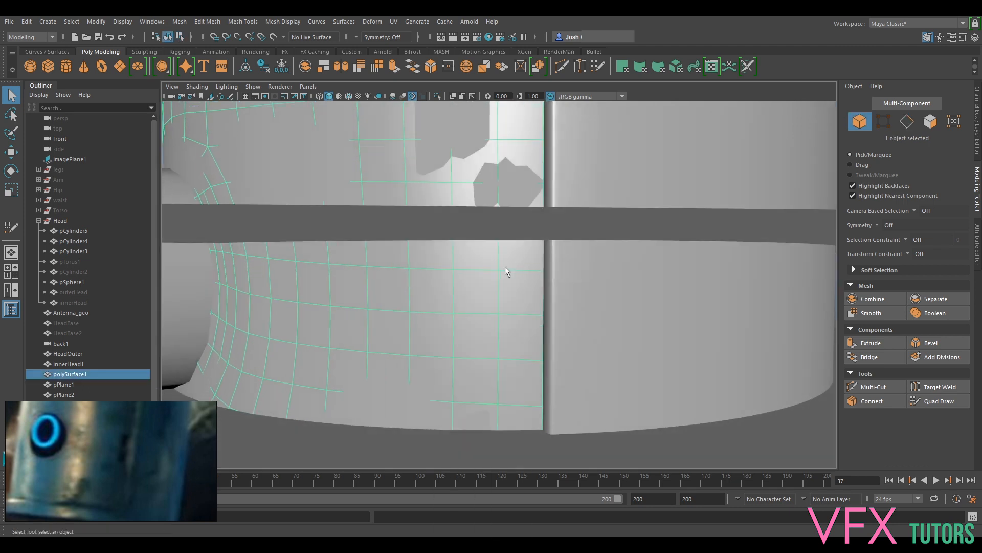
right_click_drag(500, 262, 514, 232)
left_click_drag(514, 232, 515, 263, "alt")
key("w")
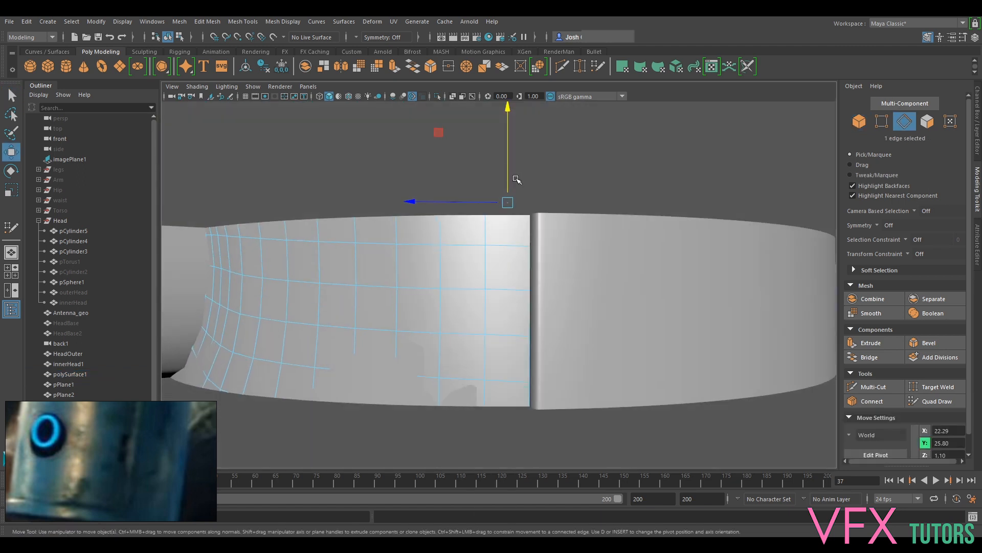
left_click_drag(509, 177, 509, 188)
Lower the seam edge near the lower guide plane to that plane and shift the edges between to match.
middle_click_drag(507, 356, 507, 292, "alt")
left_click(506, 313)
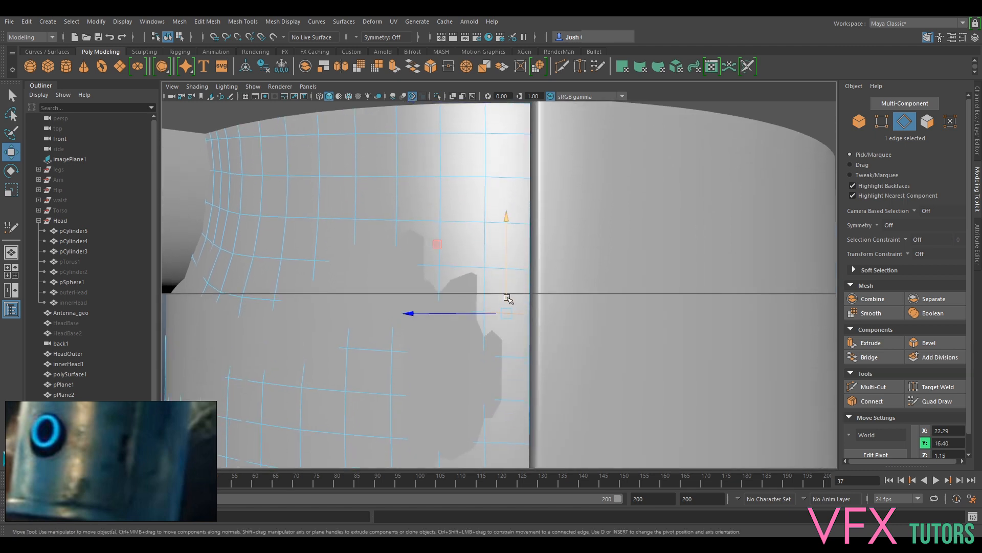
middle_click_drag(527, 144, 532, 170, "alt")
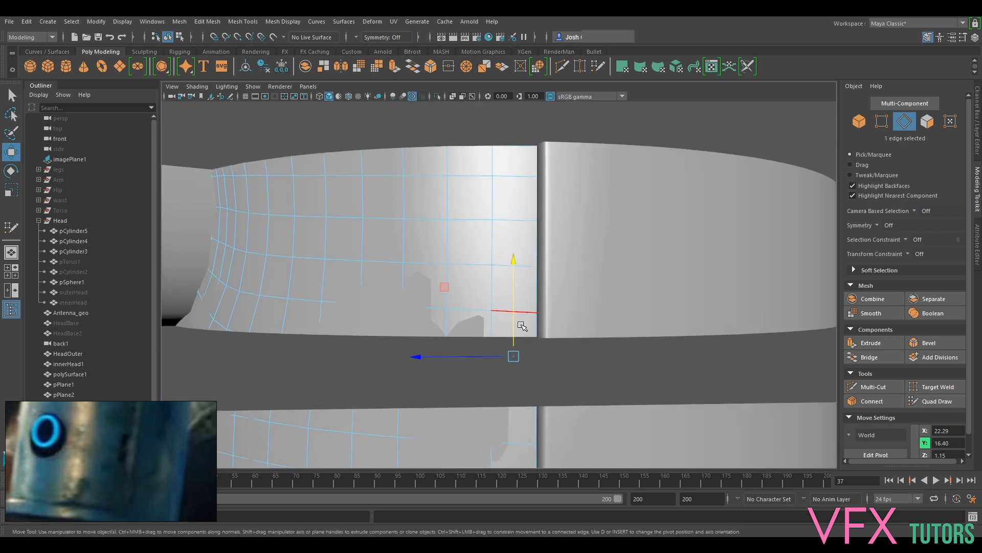
left_click_drag(501, 314, 502, 318, "alt")
left_click(508, 297)
left_click_drag(519, 277, 515, 182)
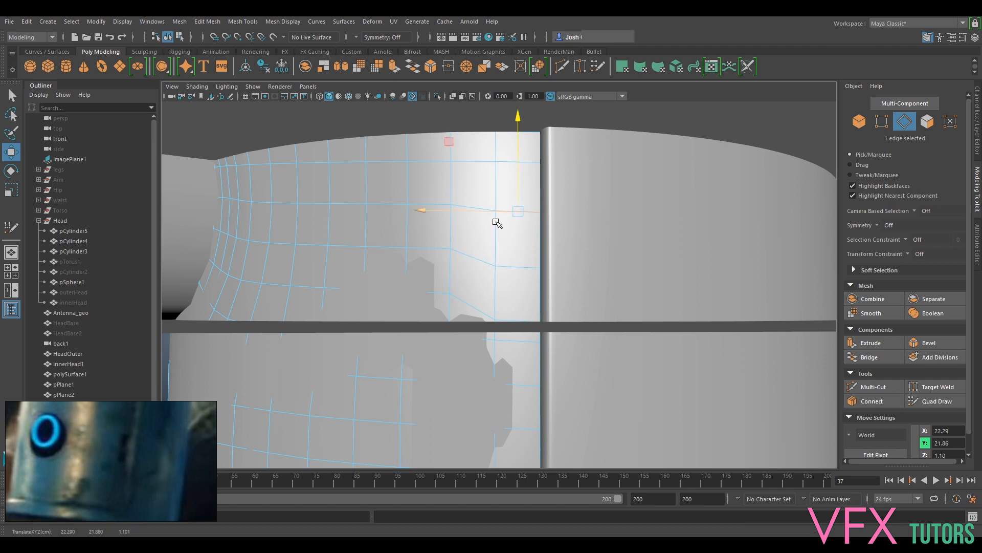
left_click_drag(518, 254, 520, 263, "alt")
Return the patch to object mode and check its adjusted seam edges against both guide planes.
right_click_drag(494, 251, 545, 238)
left_click_drag(537, 389, 540, 377, "alt")
left_click_drag(487, 246, 492, 251, "alt")
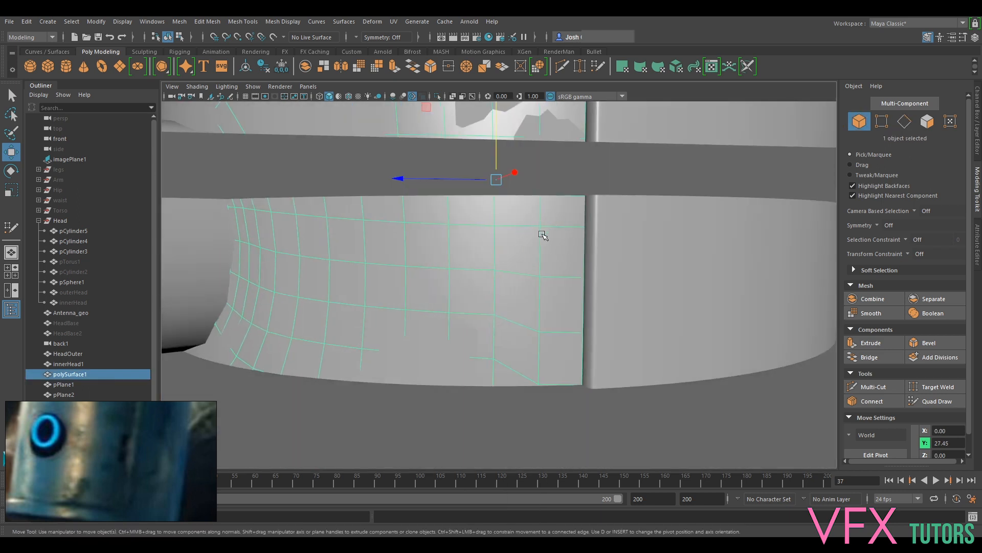
left_click_drag(542, 273, 544, 264, "alt")
right_click_drag(518, 245, 561, 206)
left_click_drag(517, 205, 520, 215, "alt")
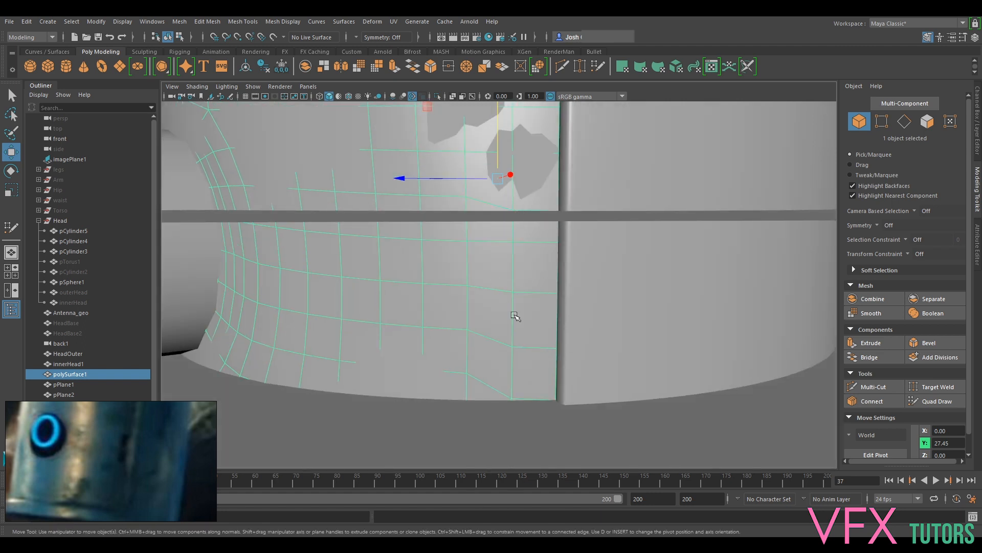
left_click_drag(508, 293, 549, 307, "alt")
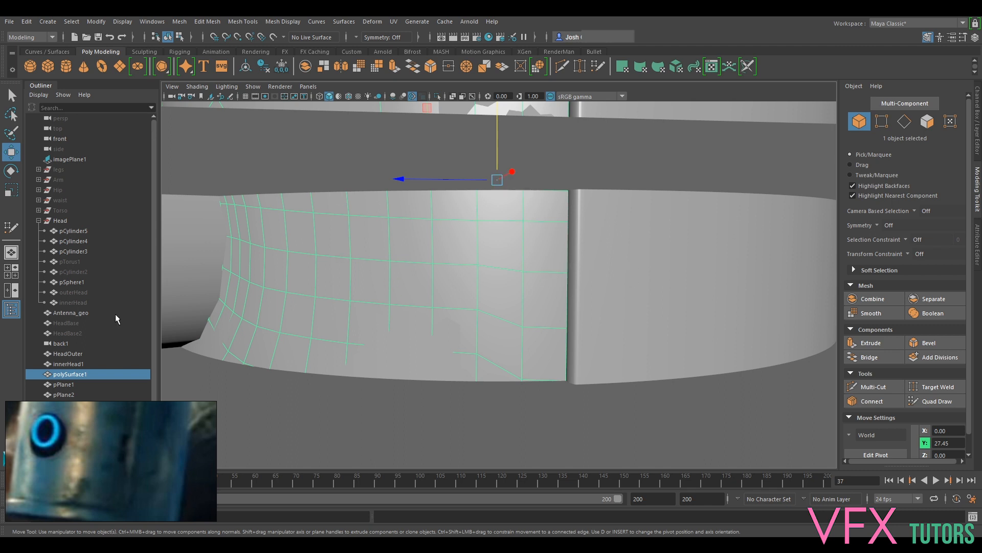
middle_click_drag(533, 207, 522, 241, "alt")
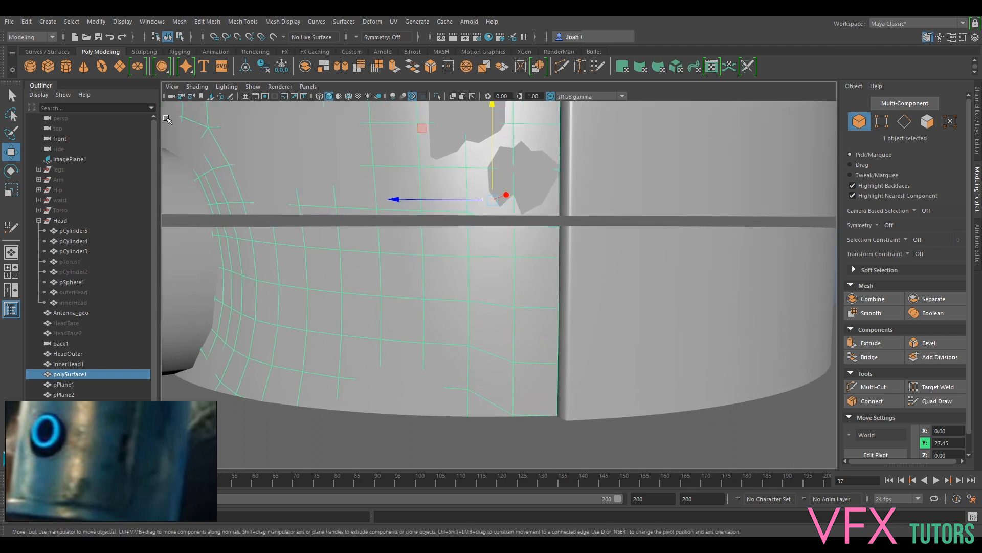
Make polySurface1 the live surface for Quad Draw and show wireframes over the shaded head at the seam.
left_click(263, 36)
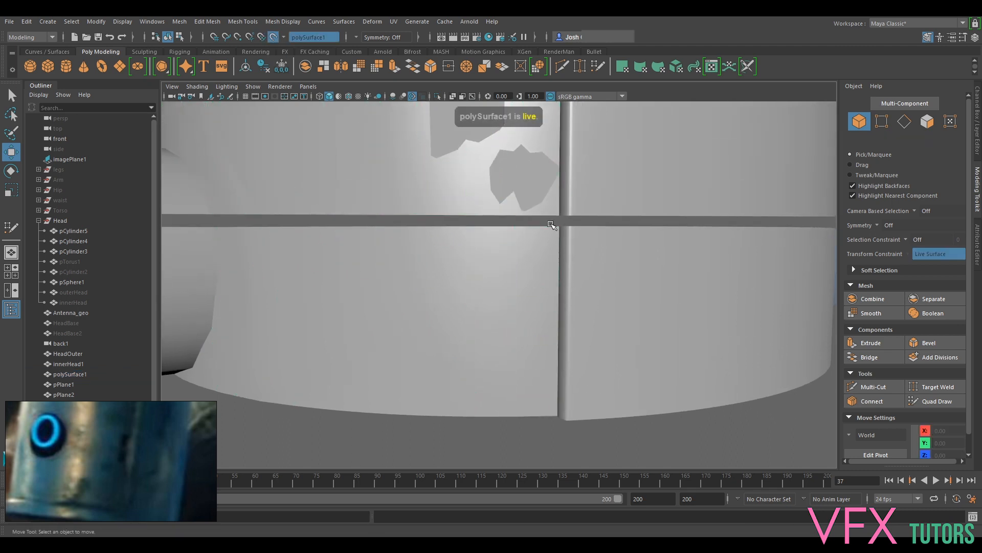
left_click(935, 402)
left_click(197, 87)
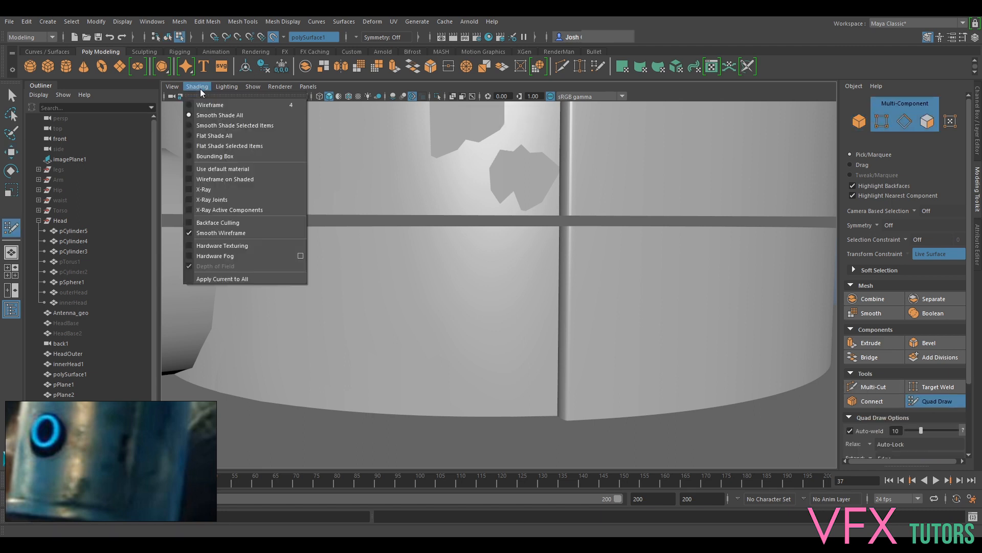
left_click(216, 180)
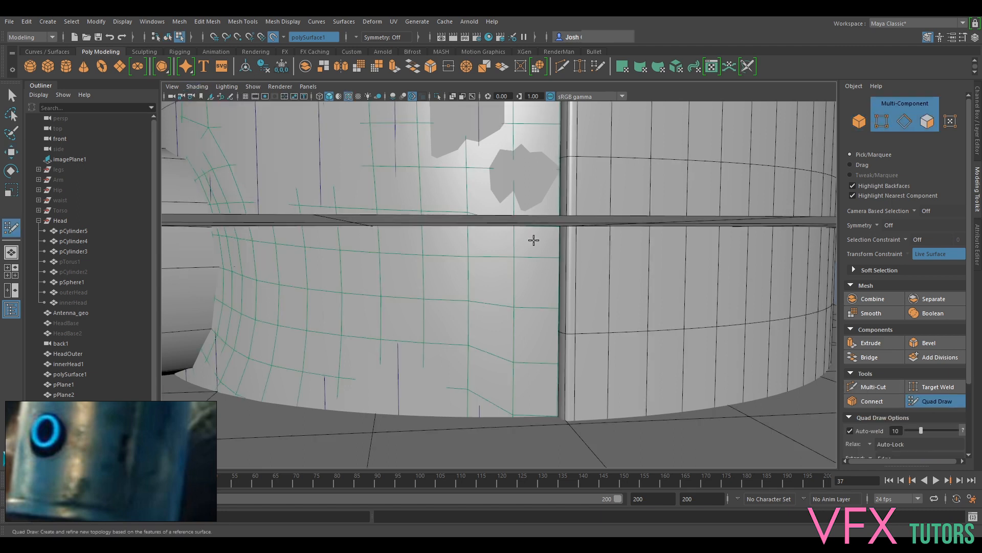
left_click_drag(560, 243, 559, 239, "alt")
scroll(560, 239, "up", 5)
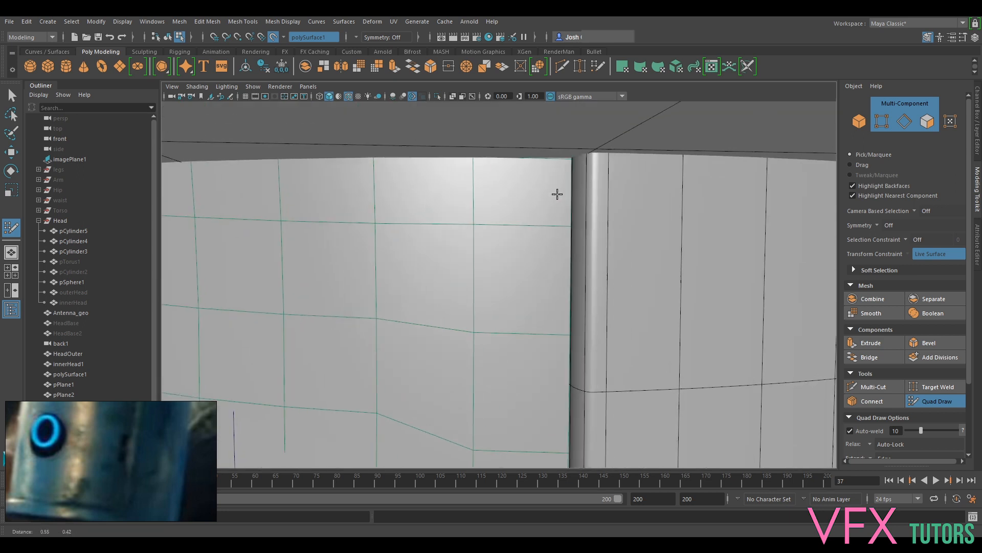
Place dots at the seam just above the upper guide plane and fill them with a first quad.
middle_click_drag(553, 215, 535, 217, "alt")
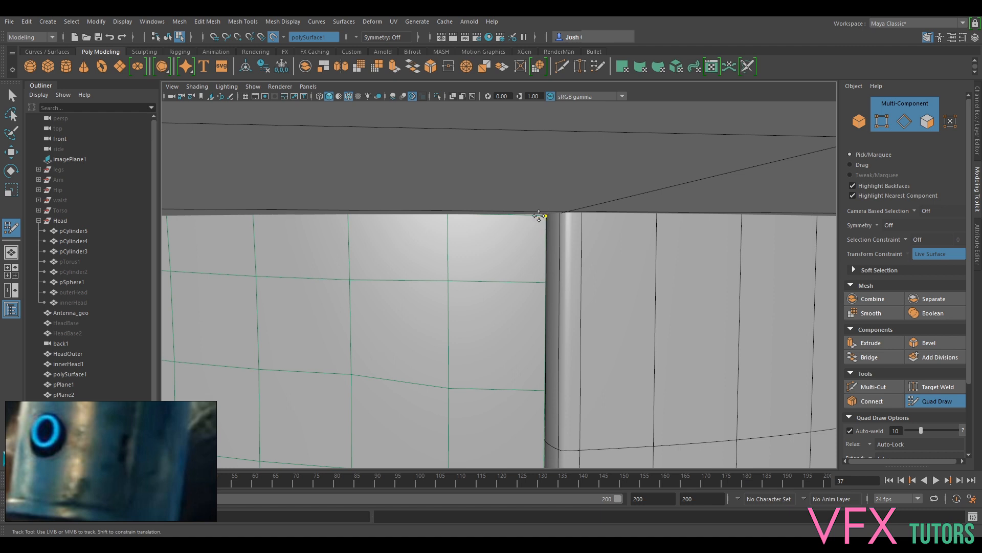
left_click_drag(447, 225, 442, 213, "alt")
scroll(478, 200, "up", 3)
middle_click_drag(457, 359, 463, 213, "alt")
scroll(460, 213, "down", 3)
scroll(460, 203, "down", 2)
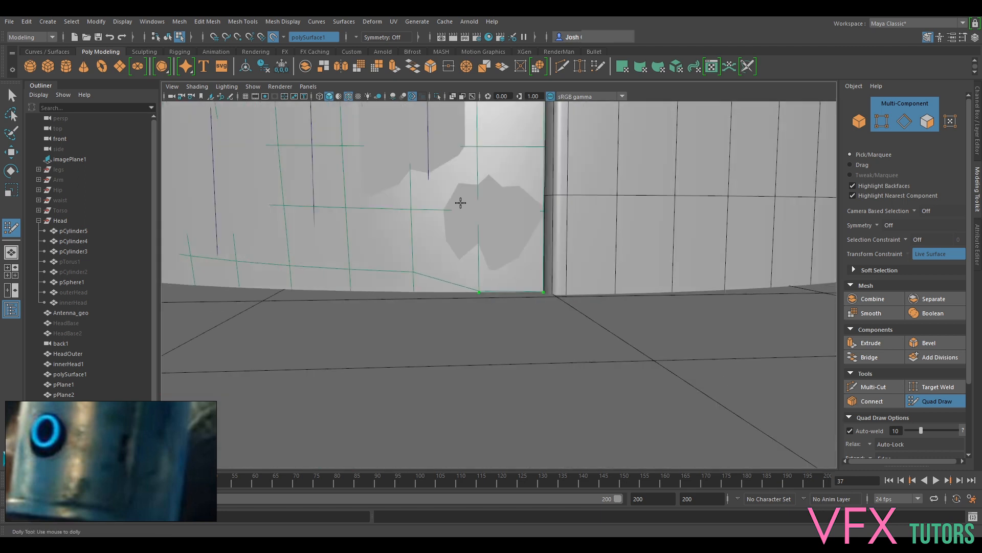
scroll(470, 224, "up", 2)
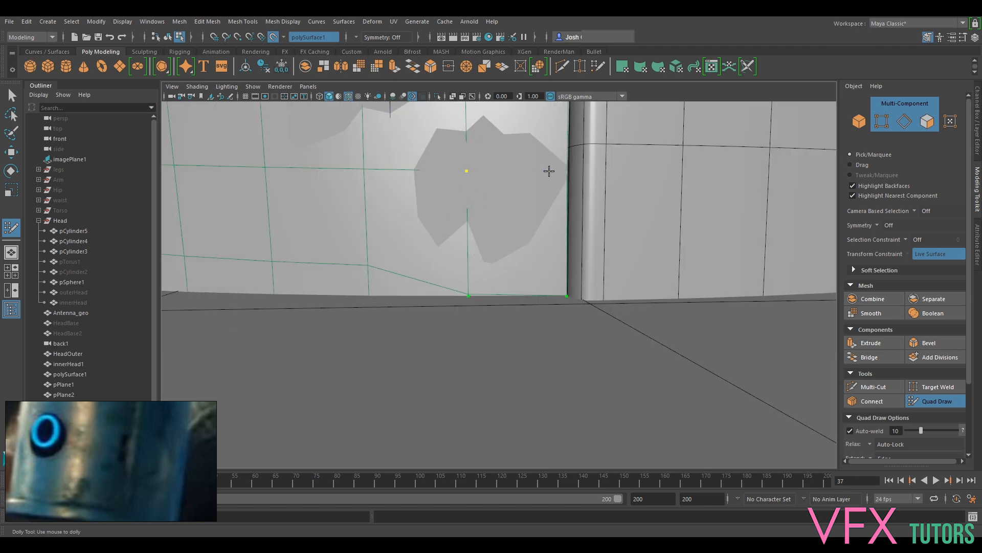
left_click(519, 242, "shift")
Fill a triangular face against the outer side of the first quad, just above the upper guide plane.
middle_click_drag(468, 179, 454, 279, "alt")
middle_click_drag(456, 215, 455, 233, "alt")
scroll(456, 237, "up", 5)
scroll(448, 318, "down", 2)
middle_click_drag(443, 306, 454, 302, "alt")
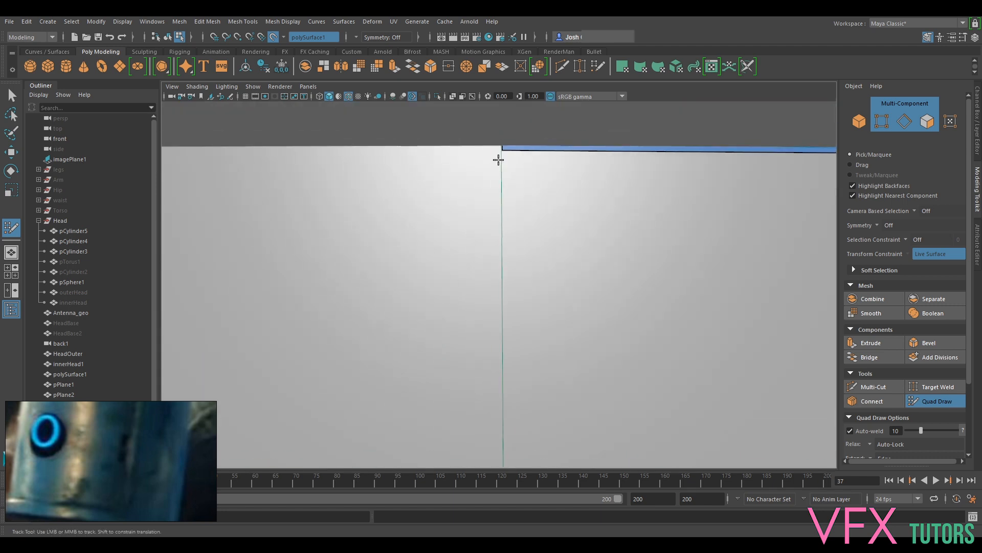
scroll(474, 189, "down", 3)
left_click_drag(474, 189, 462, 208, "alt")
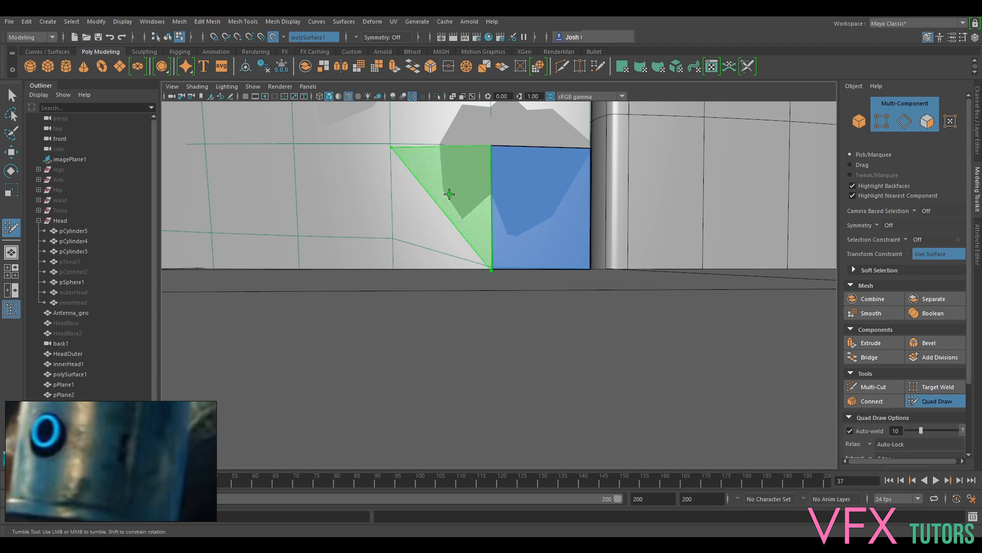
left_click(449, 194, "shift")
Add a dot on the grid line below the upper guide plane and fill a face up to the triangle.
scroll(487, 234, "up", 5)
scroll(448, 225, "down", 4)
left_click_drag(434, 219, 432, 235, "alt")
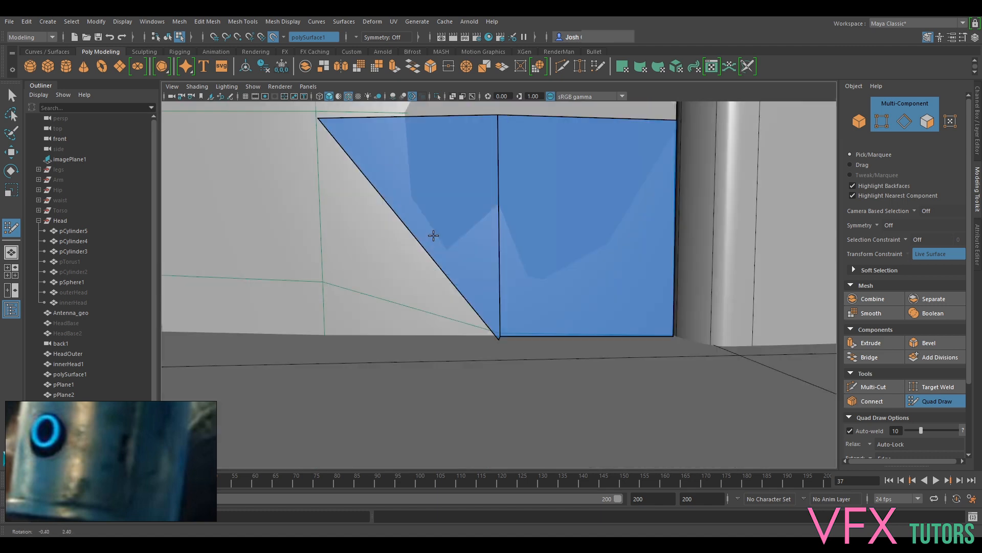
middle_click_drag(432, 235, 457, 316, "alt")
mouse_move(416, 329)
left_mouse_down("alt")
mouse_move(417, 310)
mouse_move(406, 358)
left_mouse_up("alt")
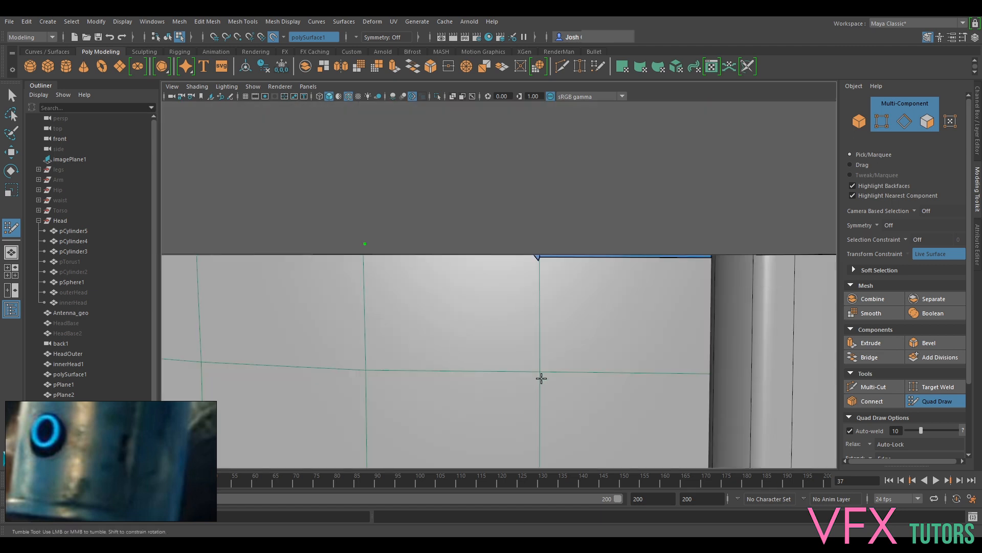
left_click(541, 373)
left_click(459, 268, "shift")
Lower the triangle's outer vertex toward the upper guide plane and pull down the outer corner of the face beneath.
mouse_move(454, 263)
left_mouse_down("alt")
mouse_move(419, 241)
mouse_move(437, 220)
left_mouse_up("alt")
scroll(459, 186, "down", 4)
left_click_drag(467, 180, 466, 270)
left_click_drag(517, 311, 433, 293, "alt")
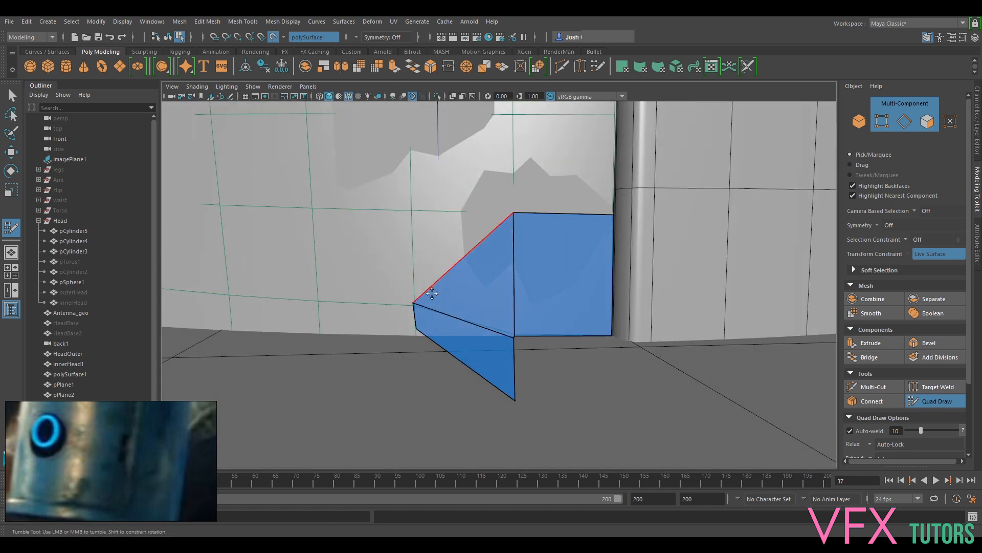
left_click_drag(416, 329, 412, 384)
left_click_drag(472, 397, 478, 385, "alt")
Fine-tune the shared vertices at the upper guide plane so the face beneath it forms a rectangle.
middle_click_drag(453, 290, 465, 330, "alt")
left_click_drag(416, 316, 423, 330)
right_click_drag(424, 330, 546, 267, "alt")
middle_click_drag(546, 268, 536, 275, "alt")
left_click_drag(510, 299, 523, 291, "alt")
middle_click_drag(523, 292, 534, 269, "alt")
left_click_drag(537, 255, 533, 257)
scroll(534, 257, "down", 5)
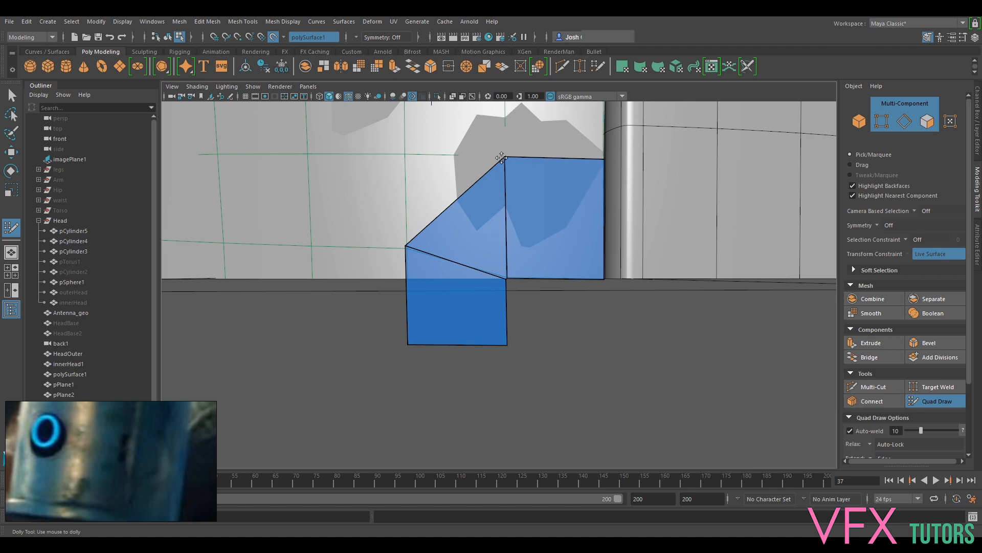
left_click_drag(405, 246, 406, 242)
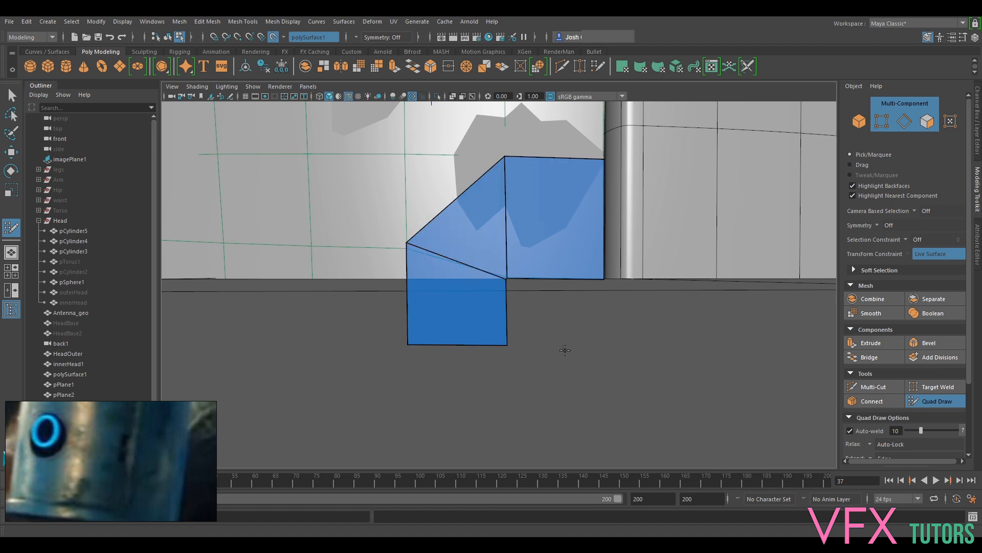
Narrow the face below the upper guide plane by moving its seam-side edge away from the seam.
left_click_drag(564, 346, 557, 333, "alt")
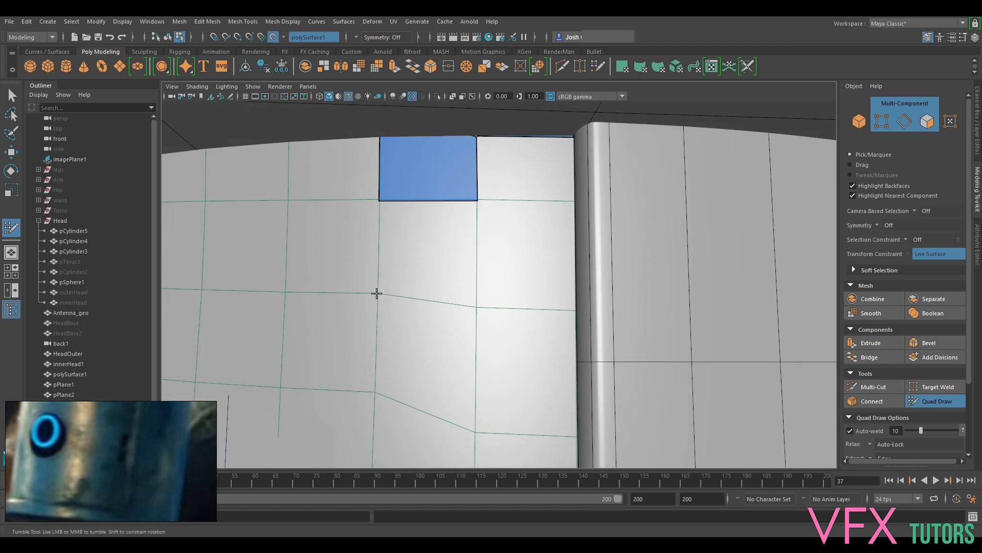
left_click_drag(468, 248, 472, 267, "alt")
middle_click_drag(478, 278, 526, 237, "alt")
scroll(481, 213, "down", 3)
scroll(503, 263, "down", 1)
scroll(511, 278, "up", 5)
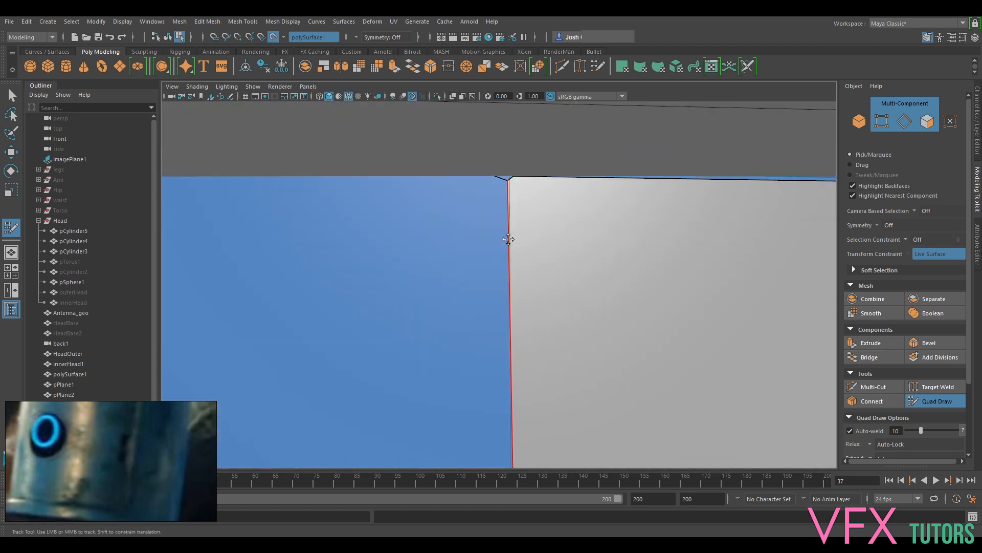
scroll(497, 295, "down", 5)
scroll(497, 296, "down", 6)
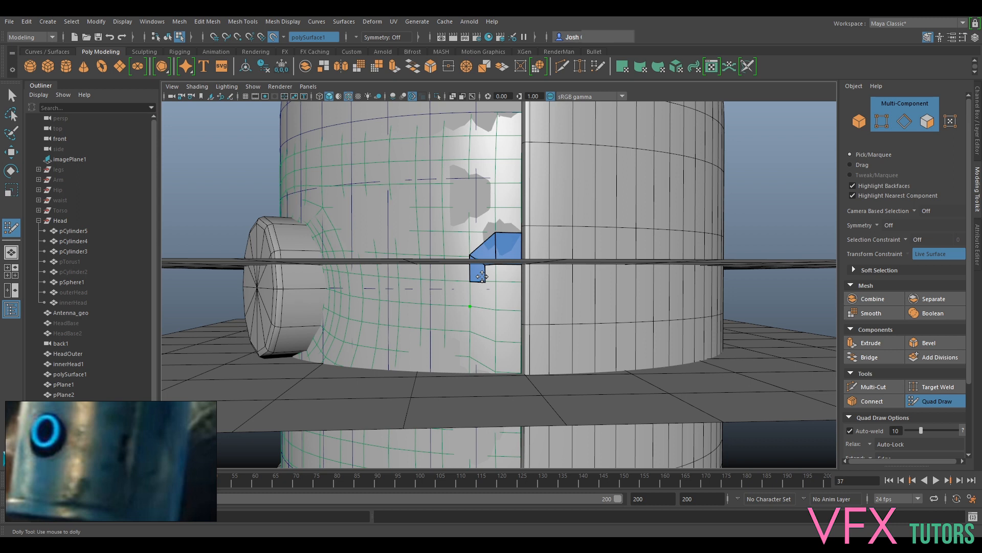
Align the narrow face's corner and the seam-side corner with the upper guide plane, undoing the stray dot.
scroll(484, 279, "up", 6)
middle_click_drag(449, 209, 563, 268, "alt")
scroll(573, 263, "up", 6)
middle_click_drag(680, 238, 532, 248, "alt")
left_click_drag(299, 231, 300, 229)
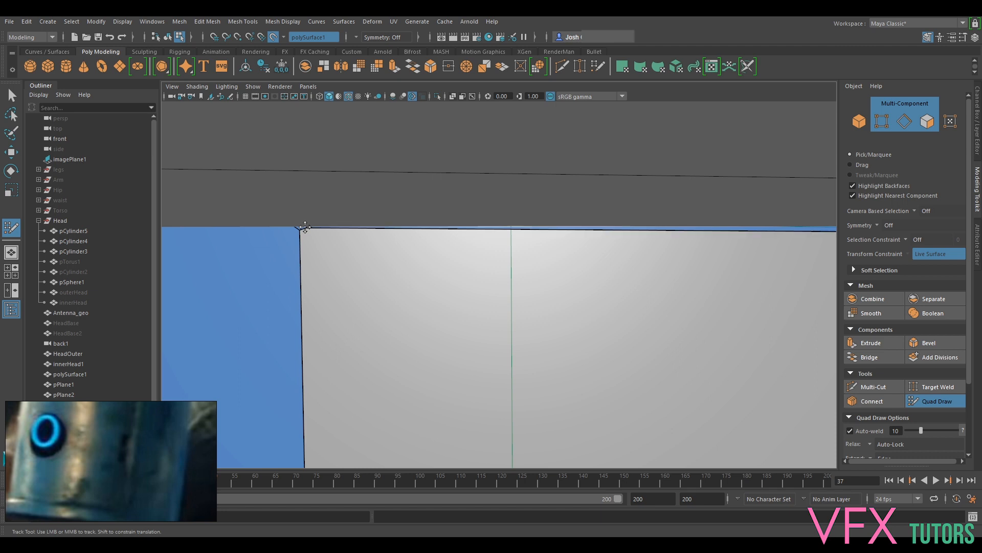
middle_click_drag(484, 251, 451, 256, "alt")
scroll(424, 261, "down", 4)
right_click_drag(451, 255, 539, 246, "alt")
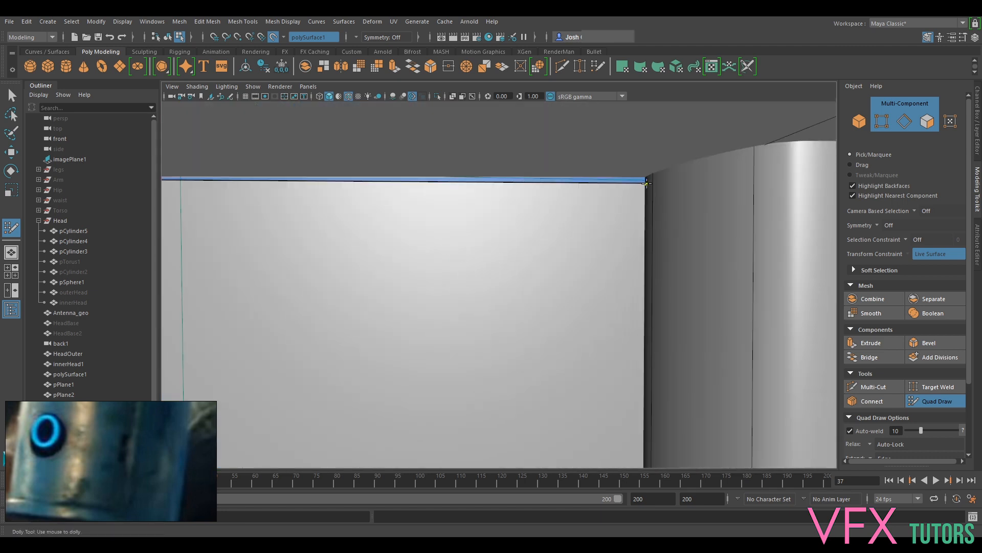
key("ctrl+z")
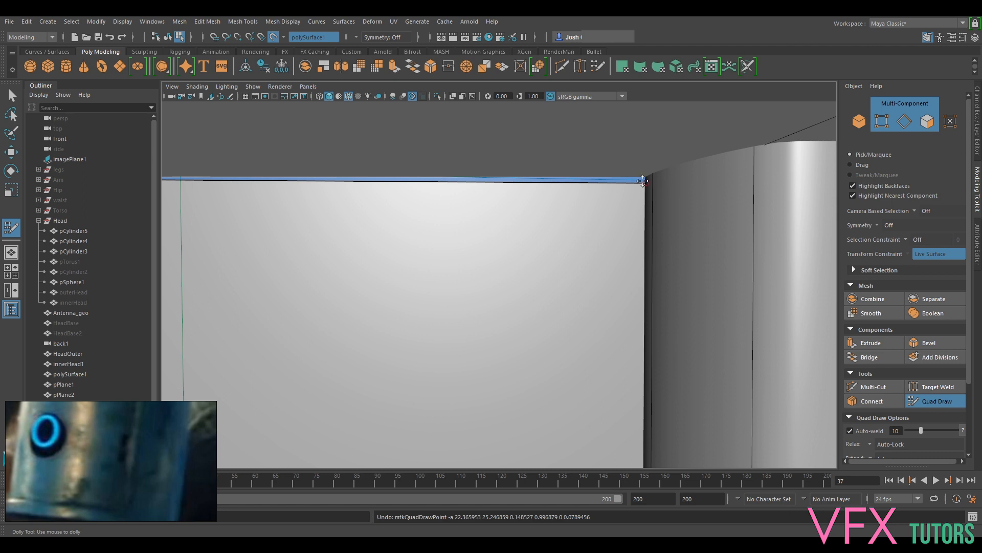
left_click_drag(645, 182, 647, 178)
Extend the narrow strip downward with two more quads, straightening the seam-side vertex between them.
right_click_drag(578, 211, 506, 247, "alt")
right_click_drag(489, 287, 519, 261, "alt")
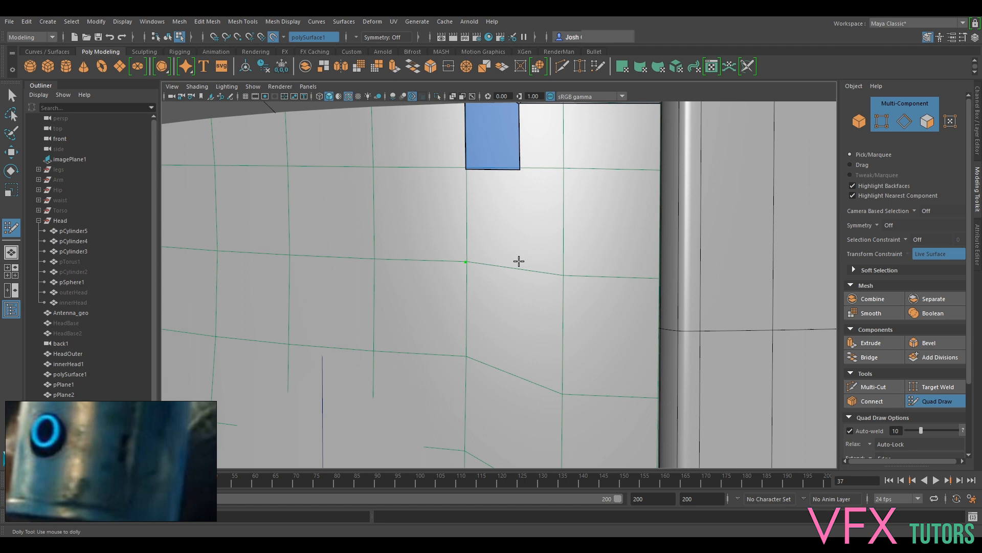
left_click(519, 266, "shift")
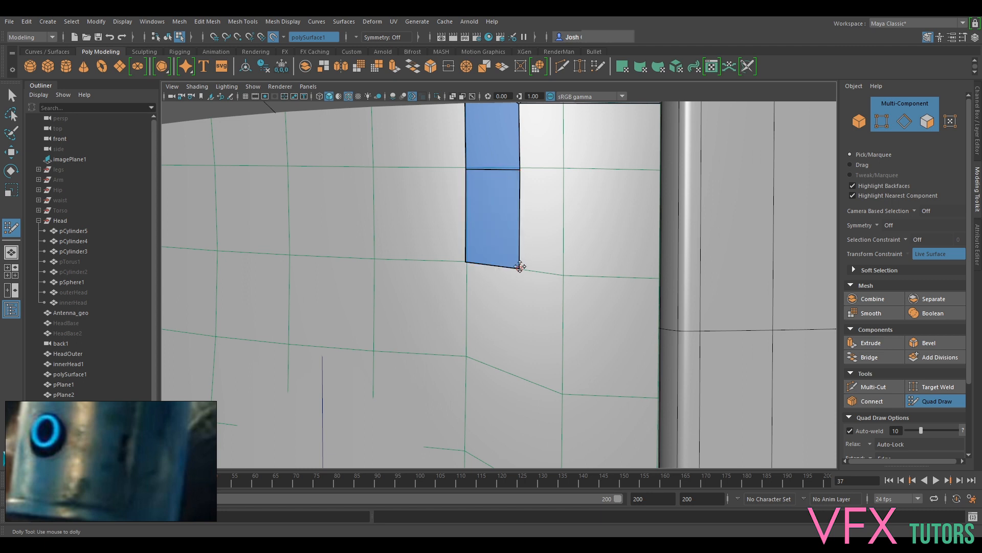
left_click_drag(519, 268, 521, 263)
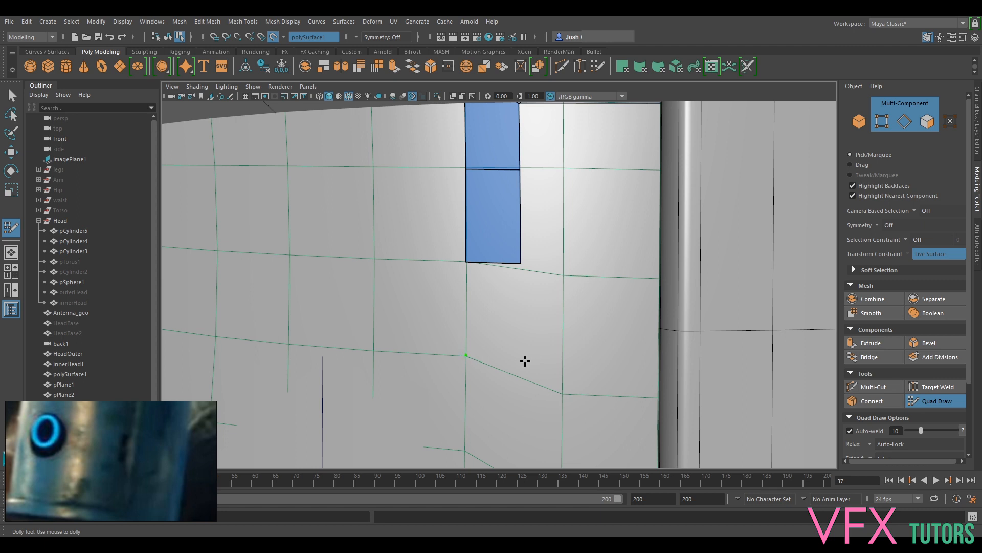
left_click(500, 322, "shift")
Continue the narrow strip with two more quads down to the lower guide plane.
scroll(508, 354, "down", 3)
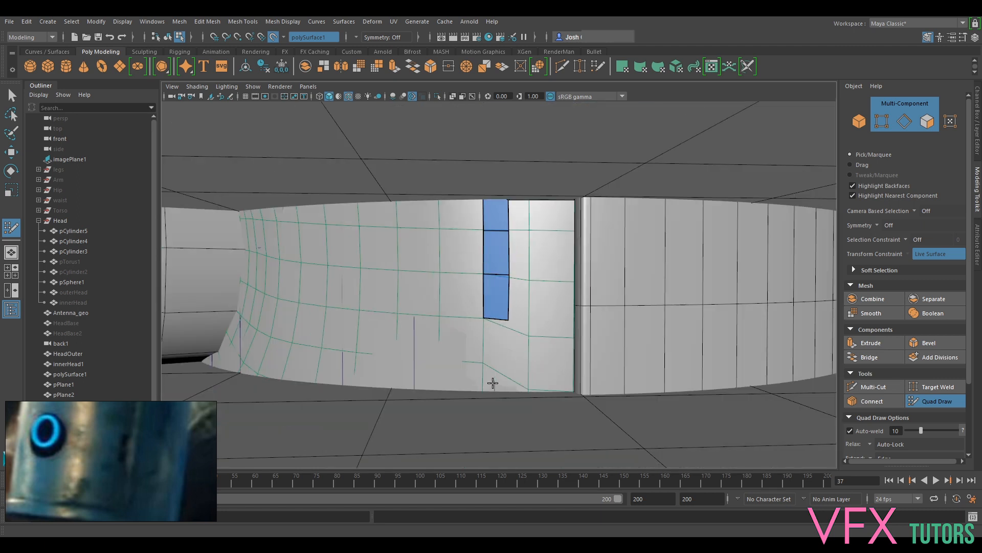
middle_click_drag(493, 381, 490, 353, "alt")
scroll(471, 342, "up", 3)
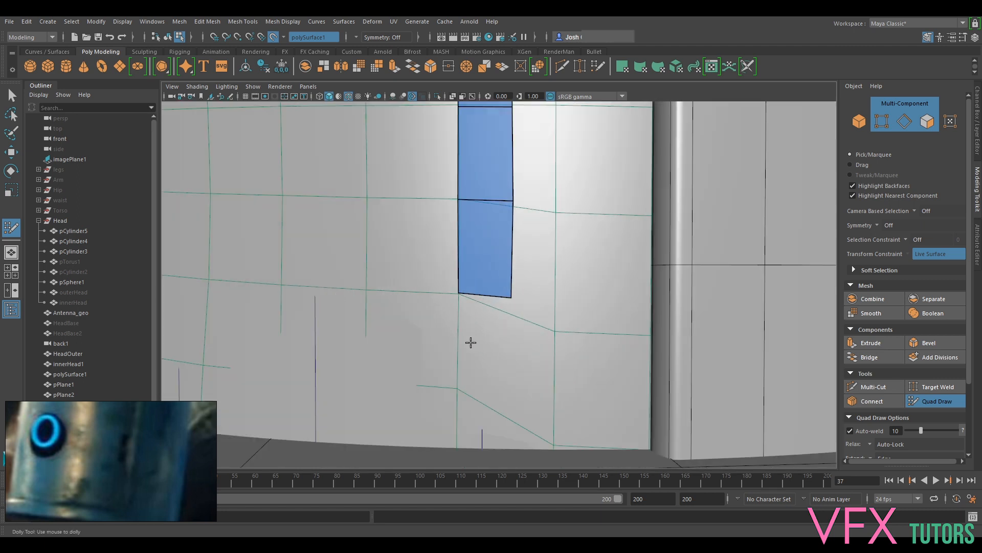
left_click(511, 389)
left_click(484, 360, "shift")
middle_click_drag(477, 432, 483, 378, "alt")
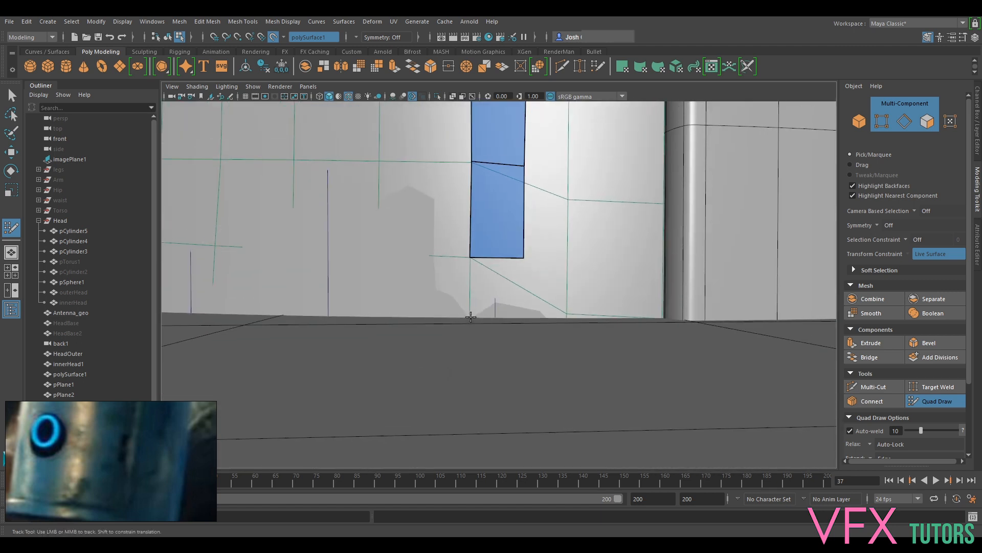
left_click(486, 288, "shift")
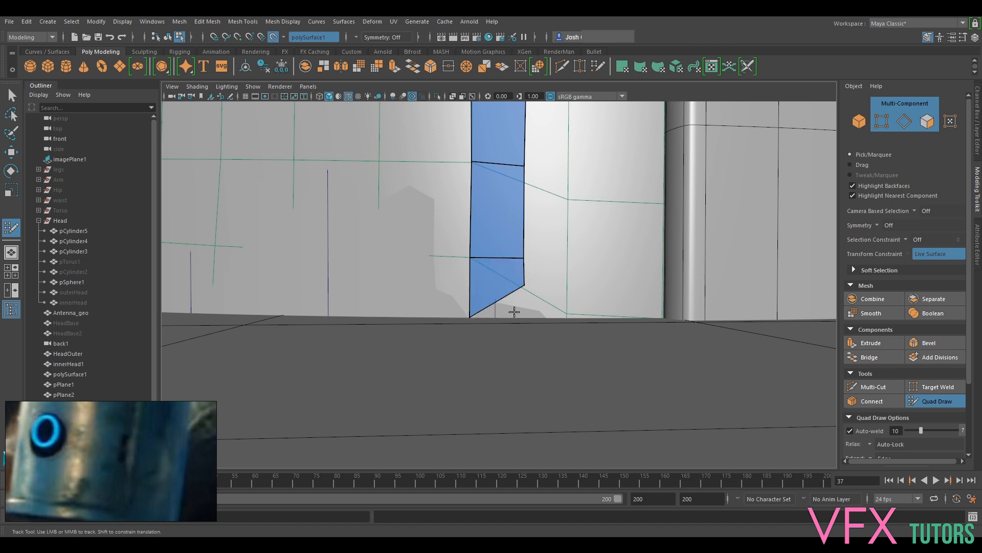
Pull the strip's seam-side end vertex down to the lower guide plane.
right_click_drag(508, 314, 530, 380, "alt")
middle_click_drag(530, 380, 559, 334, "alt")
left_click_drag(509, 279, 506, 329)
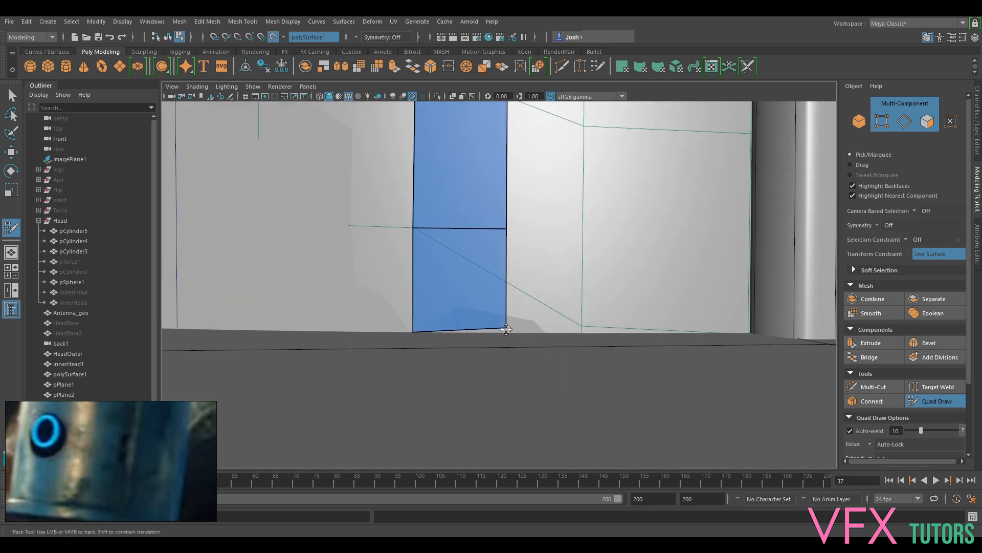
scroll(509, 332, "up", 5)
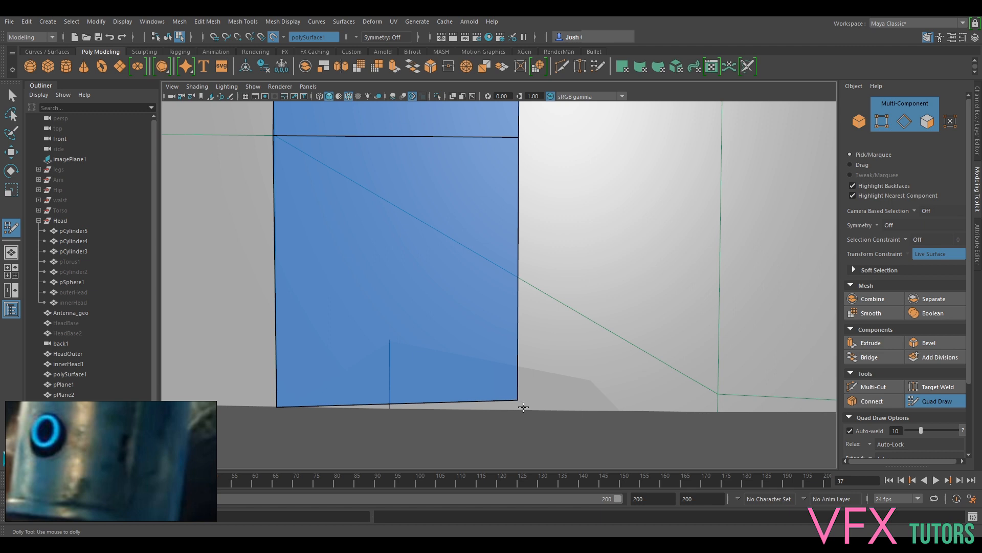
Place a dot below the lower guide plane and fill a triangular corner face at the strip's end.
scroll(525, 409, "down", 7)
middle_click_drag(528, 283, 509, 401, "alt")
mouse_move(481, 272)
left_mouse_down("alt")
mouse_move(480, 261)
mouse_move(522, 274)
mouse_move(531, 320)
left_mouse_up("alt")
left_click(476, 294)
left_click(475, 276, "shift")
middle_click_drag(531, 320, 510, 264, "alt")
right_click_drag(510, 263, 541, 346, "alt")
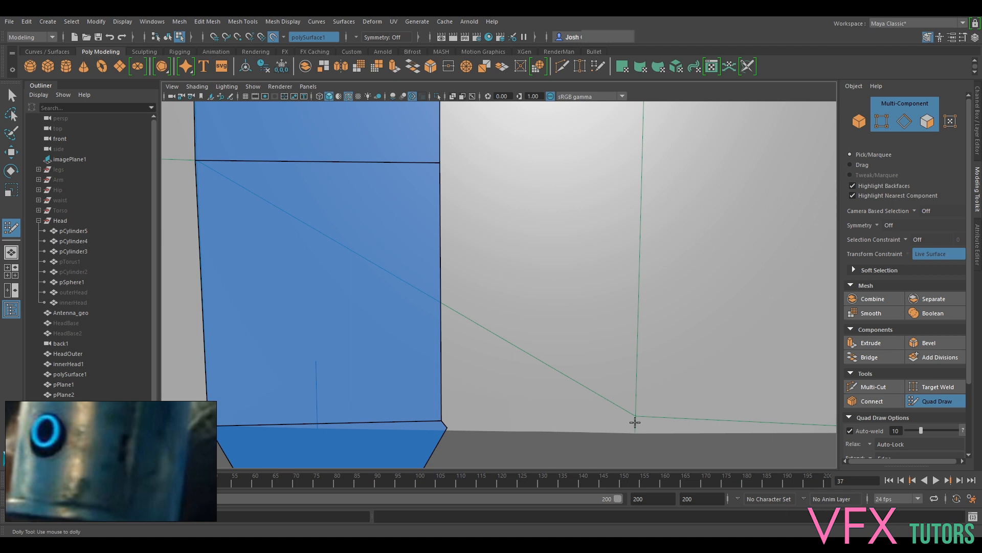
Fill a quad beneath the lower guide plane, extending from the corner face toward the seam.
scroll(622, 435, "down", 7)
middle_click_drag(595, 416, 593, 403, "alt")
scroll(568, 379, "up", 3)
left_click_drag(556, 374, 517, 297, "alt")
left_click(511, 259, "shift")
Fill a last quad under the lower guide plane up to the seam and shift its shared edge toward the seam.
middle_click_drag(657, 272, 643, 300, "alt")
right_click_drag(643, 300, 587, 237, "alt")
left_click_drag(587, 237, 576, 264, "alt")
right_click_drag(576, 276, 565, 358, "alt")
middle_click_drag(560, 347, 557, 327, "alt")
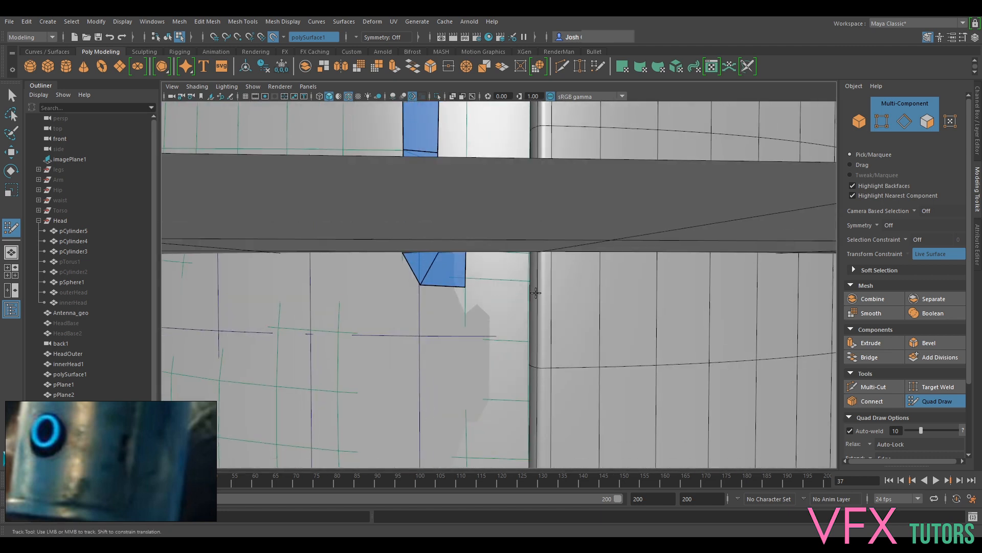
left_click_drag(550, 224, 542, 239, "alt")
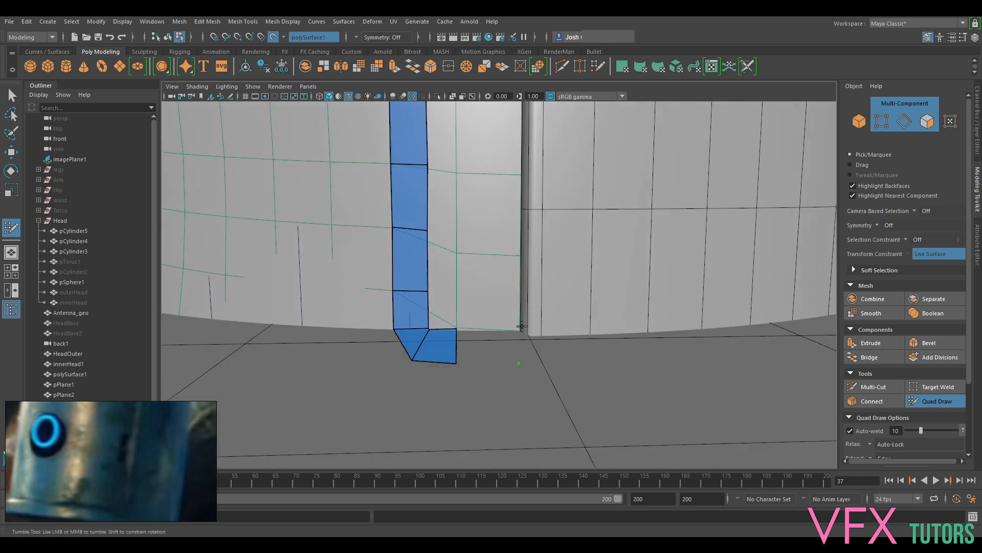
left_click(507, 342, "shift")
left_click_drag(504, 344, 473, 310, "alt")
middle_click_drag(504, 282, 501, 293, "alt")
left_click_drag(501, 293, 518, 292)
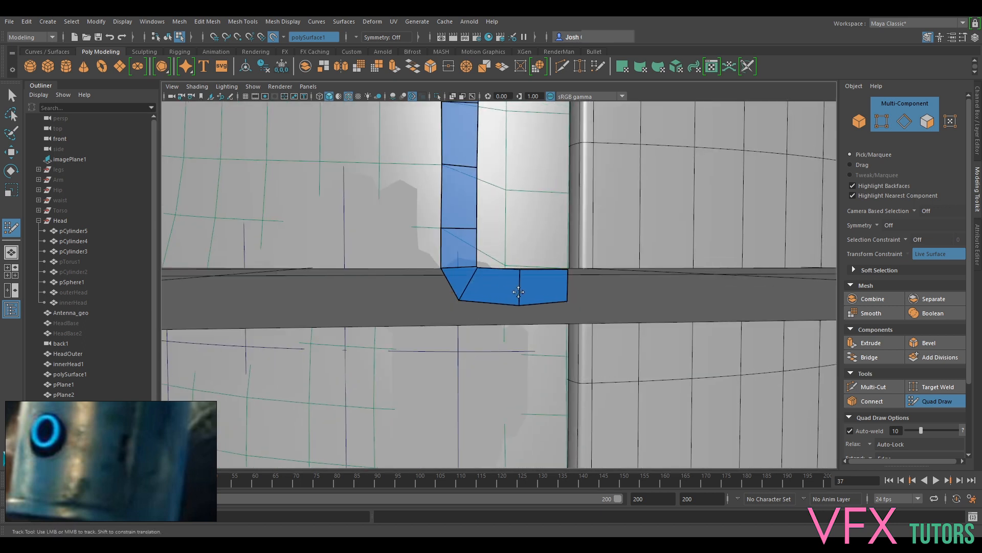
Nudge the inner corner vertex where the vertical strip meets the lower row at the lower guide plane.
scroll(511, 289, "up", 4)
middle_click_drag(504, 284, 506, 308, "alt")
scroll(506, 308, "down", 2)
scroll(456, 318, "up", 5)
scroll(456, 317, "down", 3)
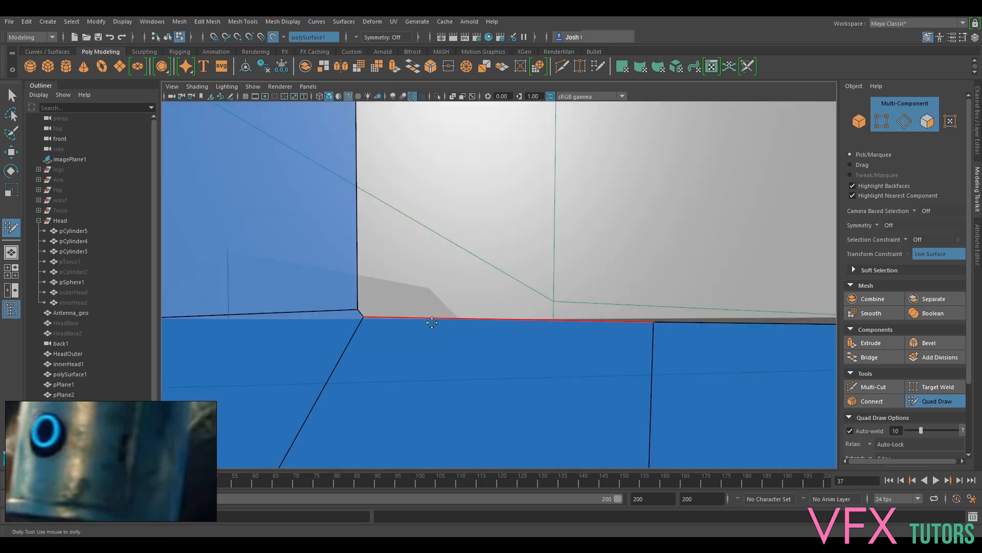
middle_click_drag(421, 318, 440, 311, "alt")
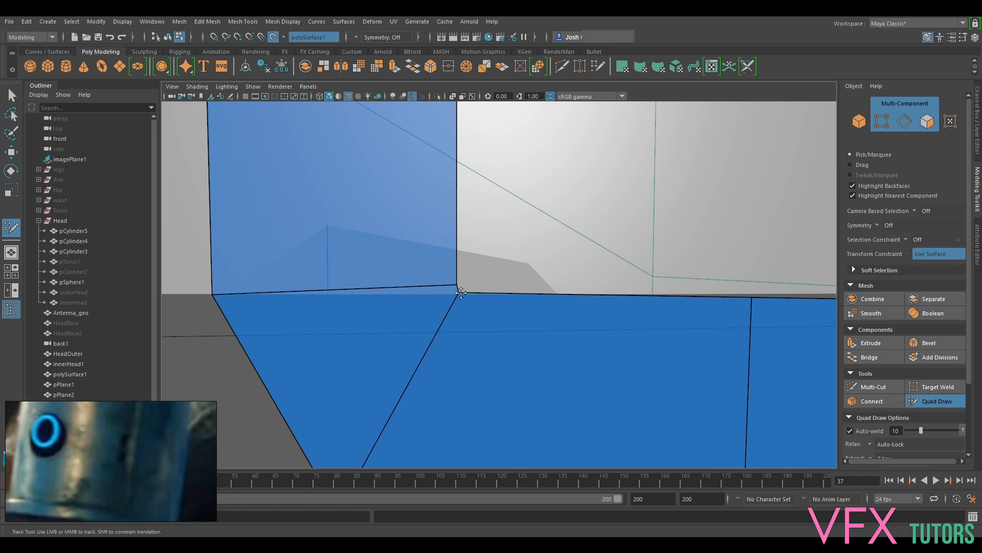
left_click_drag(457, 285, 455, 287)
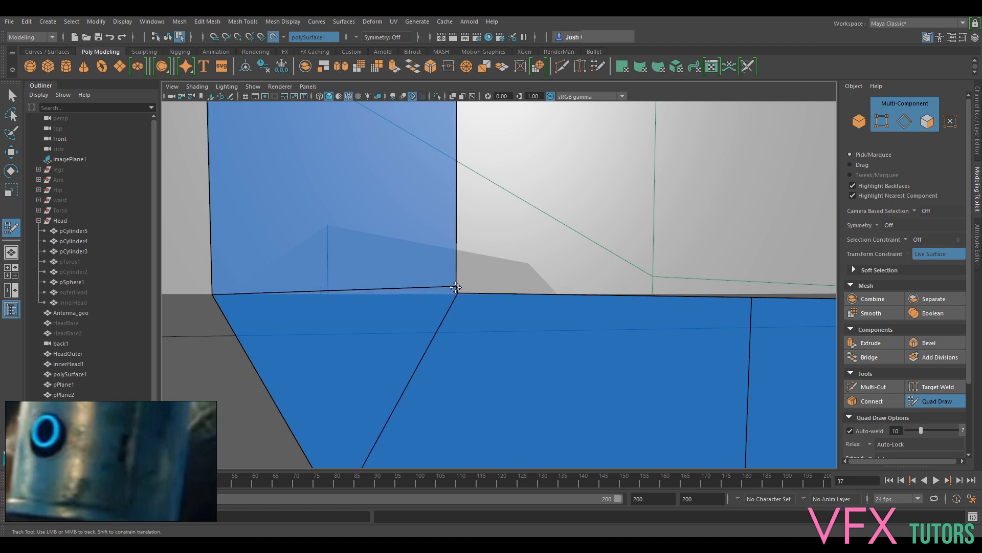
scroll(456, 287, "down", 5)
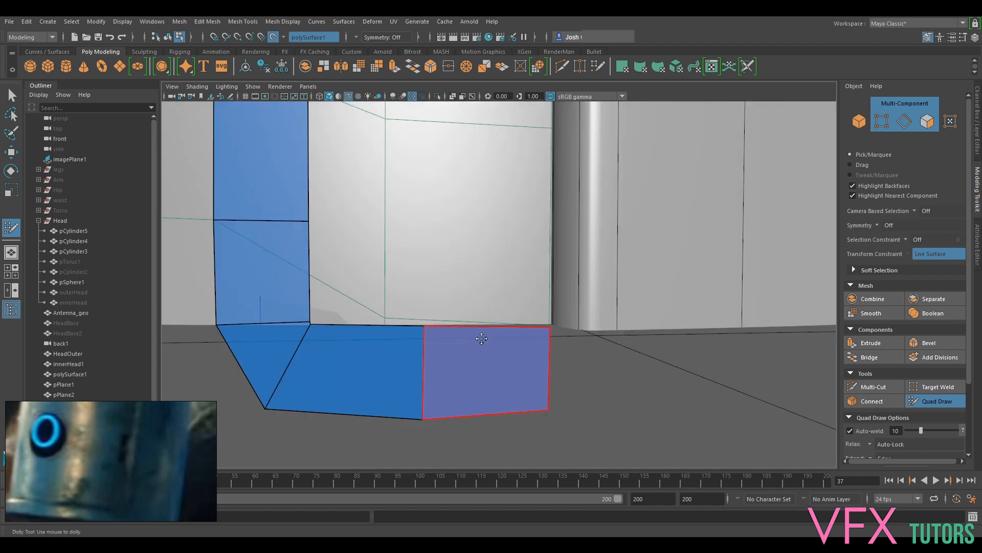
Adjust the bottom middle vertex of the row under the lower guide plane and review the strip up to the upper plane.
left_click_drag(463, 354, 514, 318, "alt")
scroll(527, 305, "up", 3)
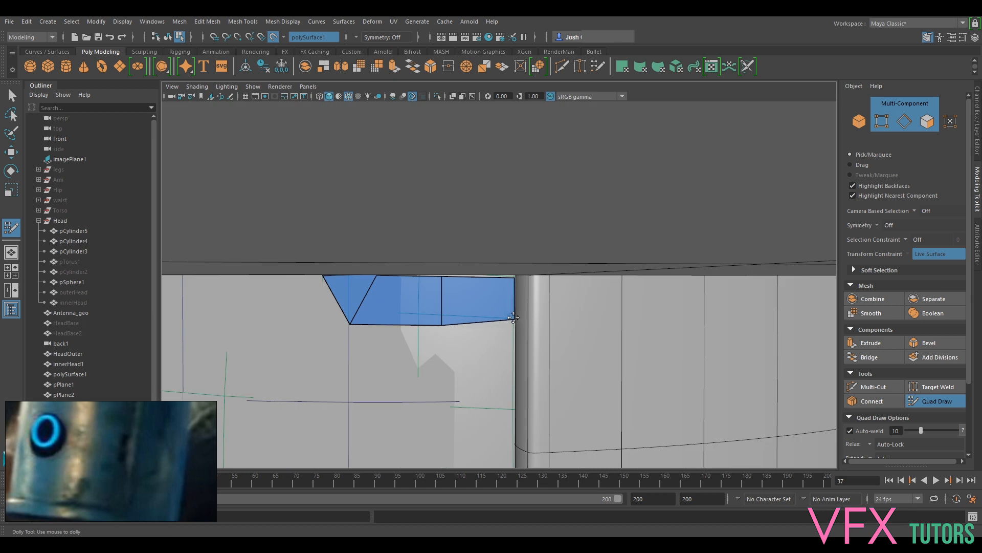
left_click_drag(441, 325, 441, 324)
middle_click_drag(399, 298, 487, 378, "alt")
middle_click_drag(470, 187, 466, 296, "alt")
middle_click_drag(474, 384, 478, 358, "alt")
scroll(499, 309, "down", 3)
middle_click_drag(516, 253, 495, 301, "alt")
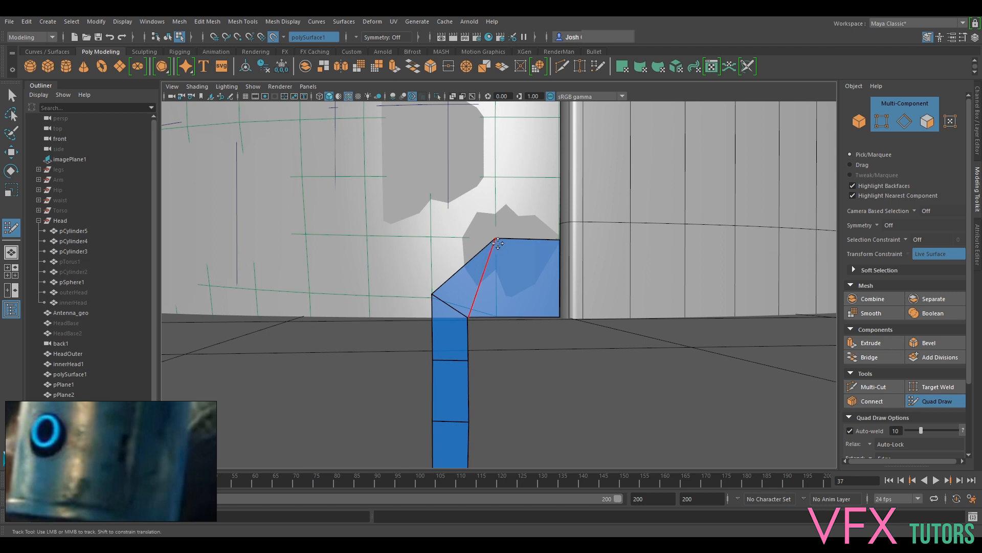
Extend the outer end of the upper row to the strip's outer edge and insert an edge across the row.
left_click_drag(480, 330, 481, 310, "alt")
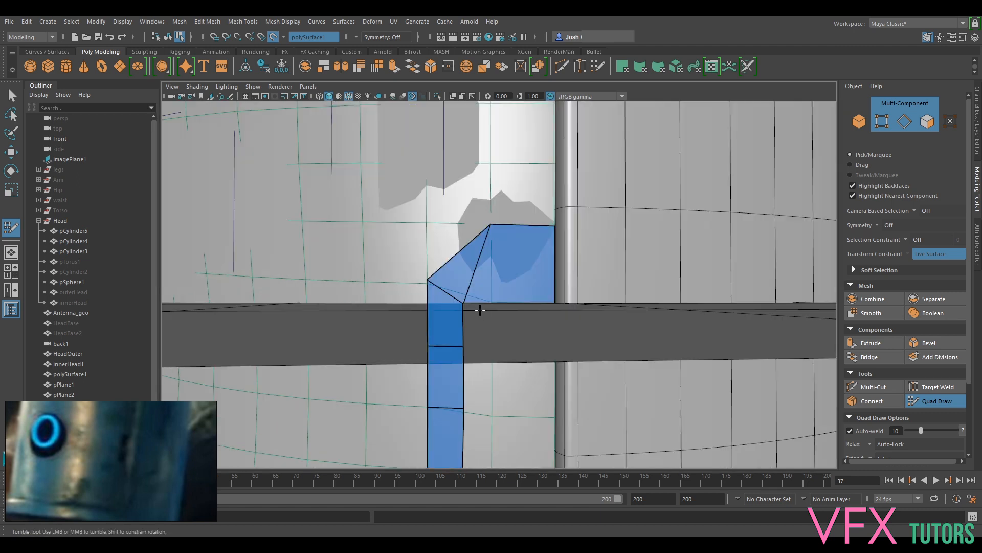
left_click_drag(491, 224, 459, 225)
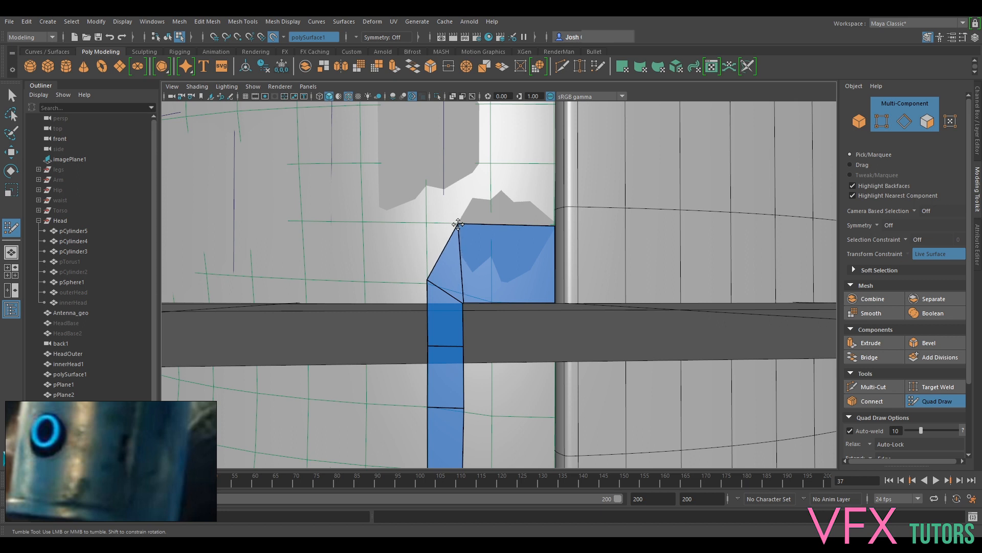
left_click(490, 225, "ctrl")
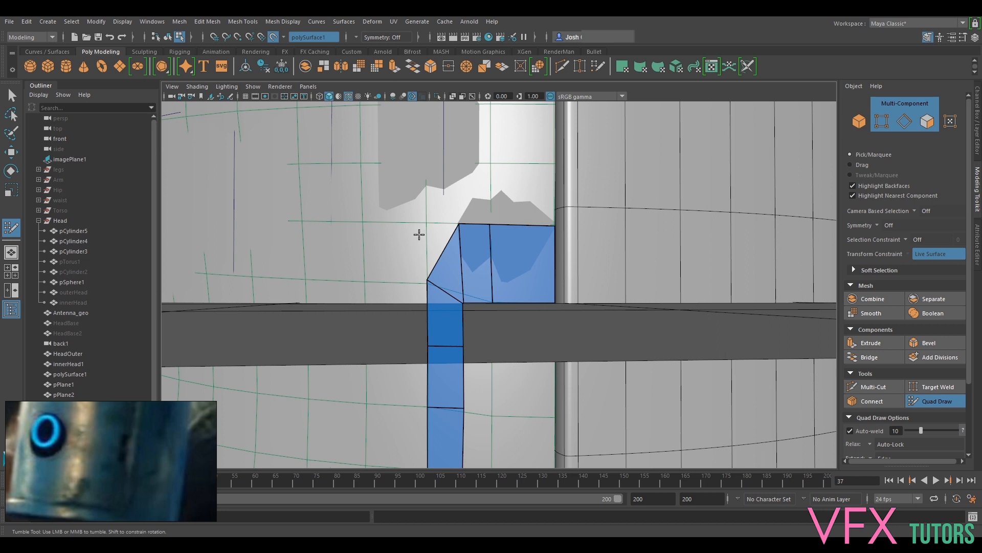
left_click_drag(459, 225, 428, 225)
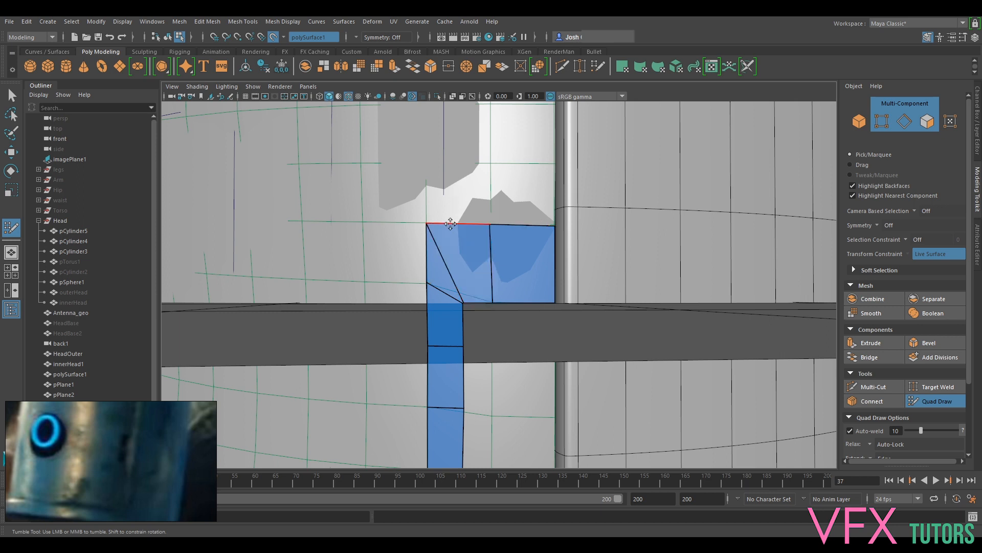
Inspect the vertical strip down to the corner and row beneath the lower guide plane.
middle_click_drag(443, 421, 460, 297, "alt")
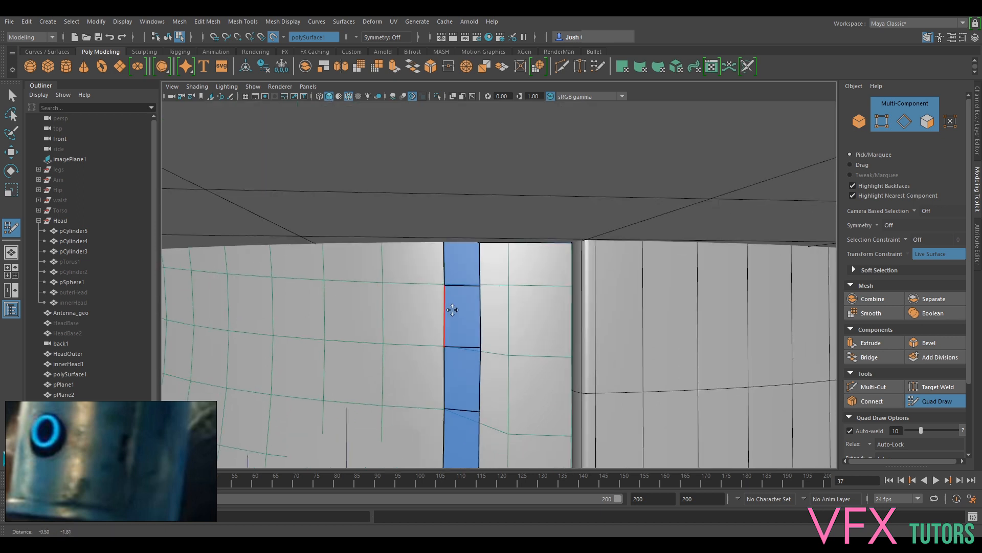
middle_click_drag(470, 410, 484, 325, "alt")
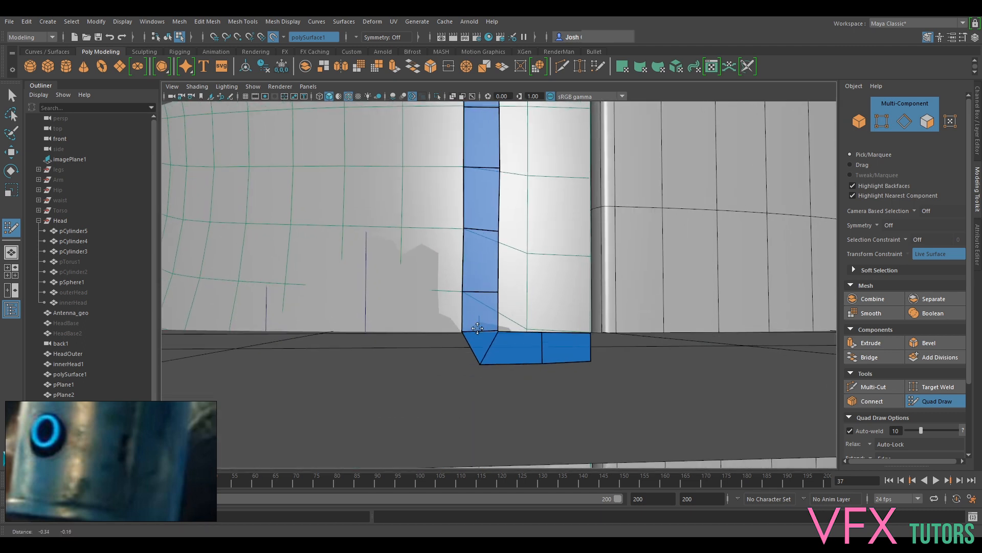
scroll(475, 346, "up", 2)
middle_click_drag(477, 345, 485, 314, "alt")
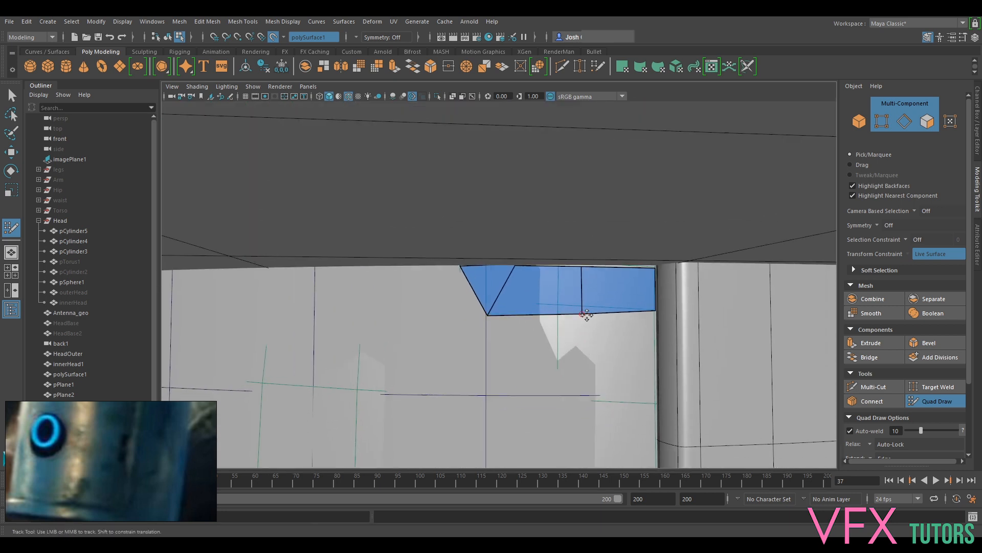
left_click_drag(489, 318, 482, 327, "alt")
left_click(549, 306, "ctrl")
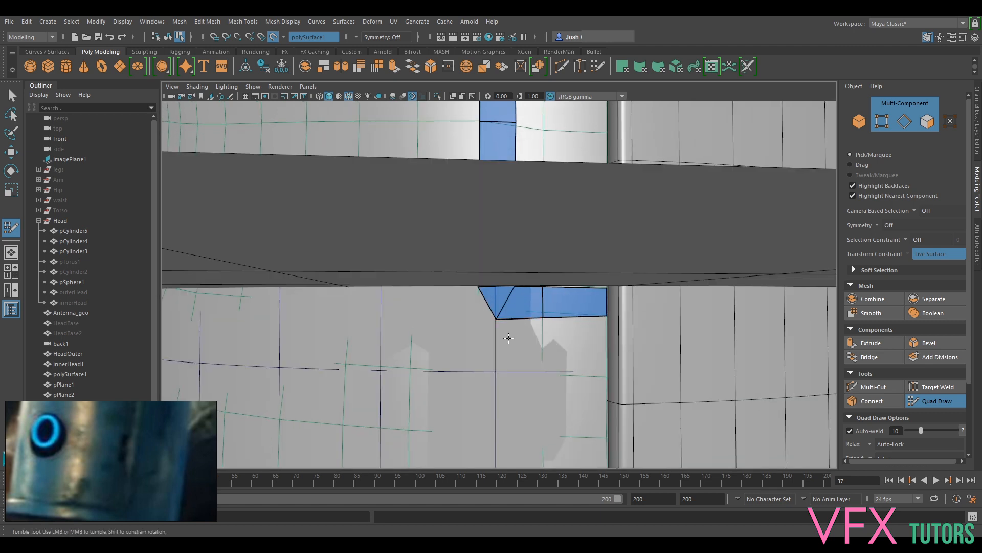
Fill two quads directly above the upper row, from the seam out to its outer corner.
left_click_drag(497, 329, 500, 346, "alt")
middle_click_drag(499, 346, 536, 276, "alt")
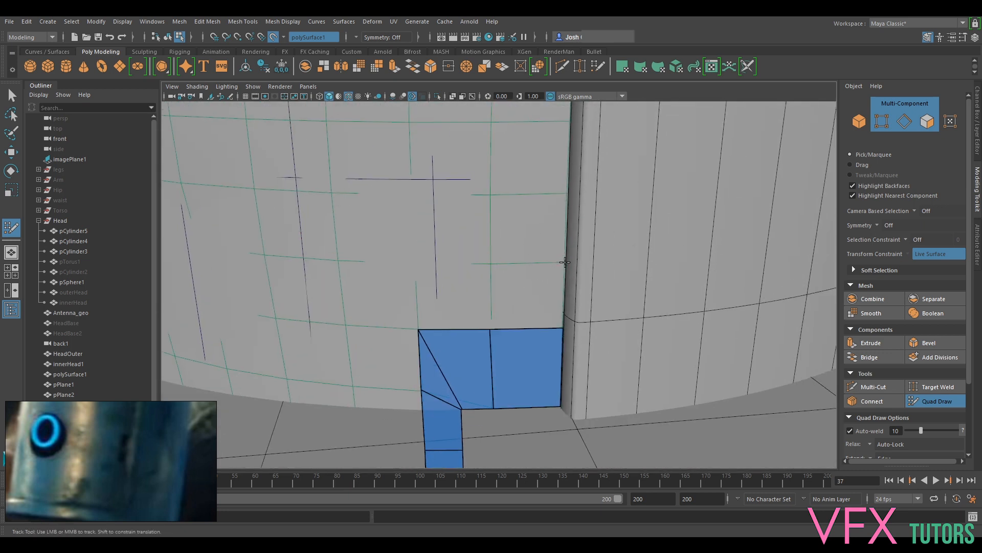
left_click(491, 264)
left_click(519, 295, "shift")
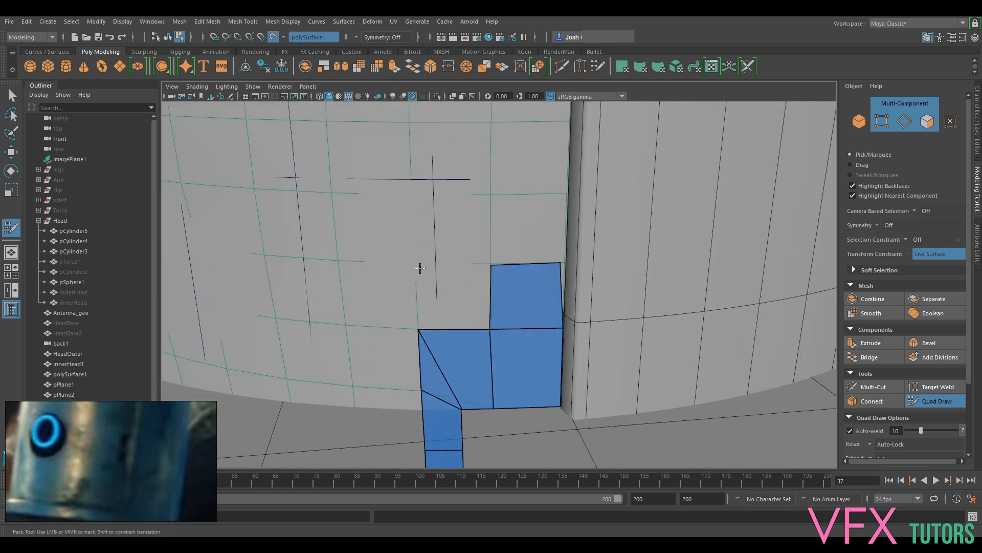
left_click(442, 291, "shift")
Fill two quads beside the upper corner, starting a new outer column alongside the strip.
left_click_drag(443, 290, 408, 282, "alt")
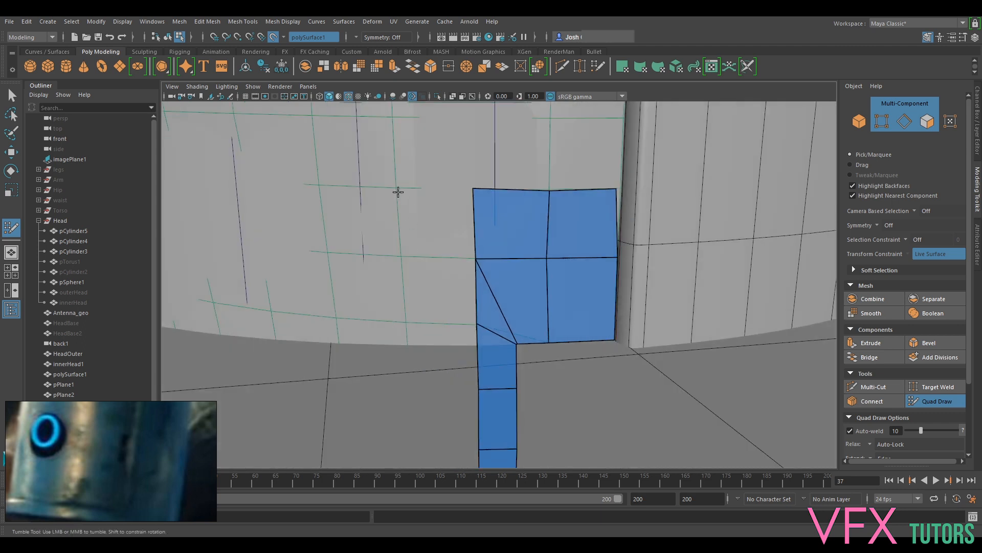
left_click(416, 239, "shift")
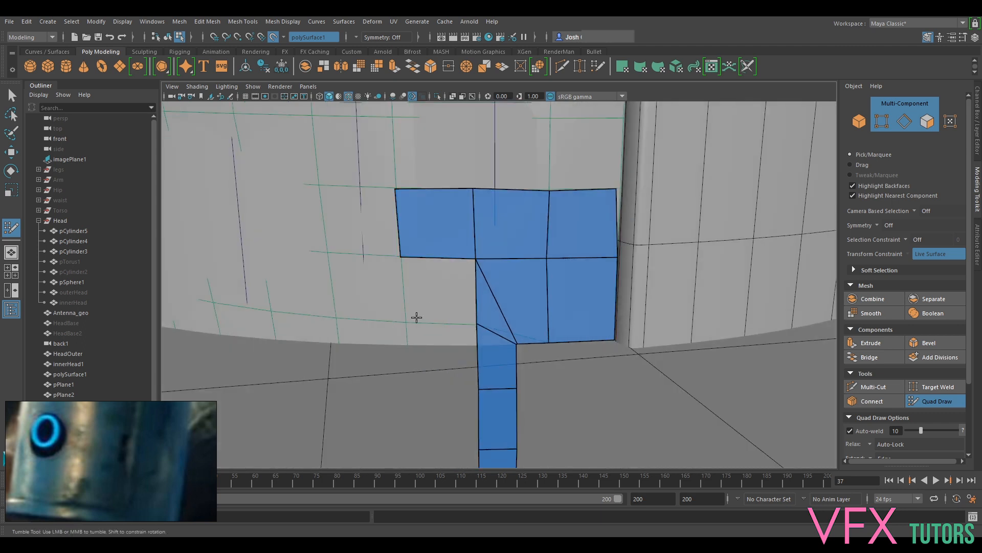
left_click(443, 322, "shift")
Continue the outer column downward with four quads beside the vertical strip between the guide planes.
left_click_drag(447, 358, 453, 168, "alt")
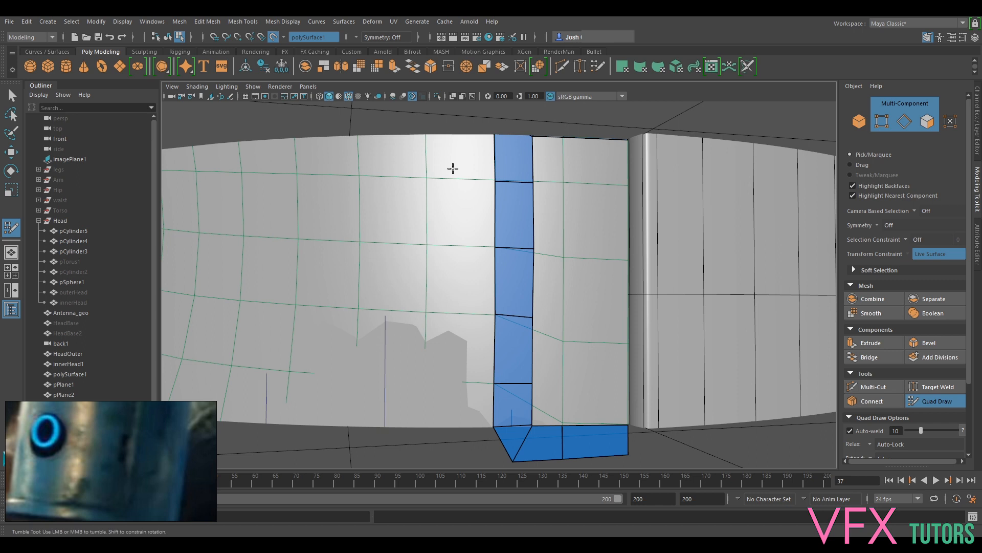
left_click(456, 156, "shift")
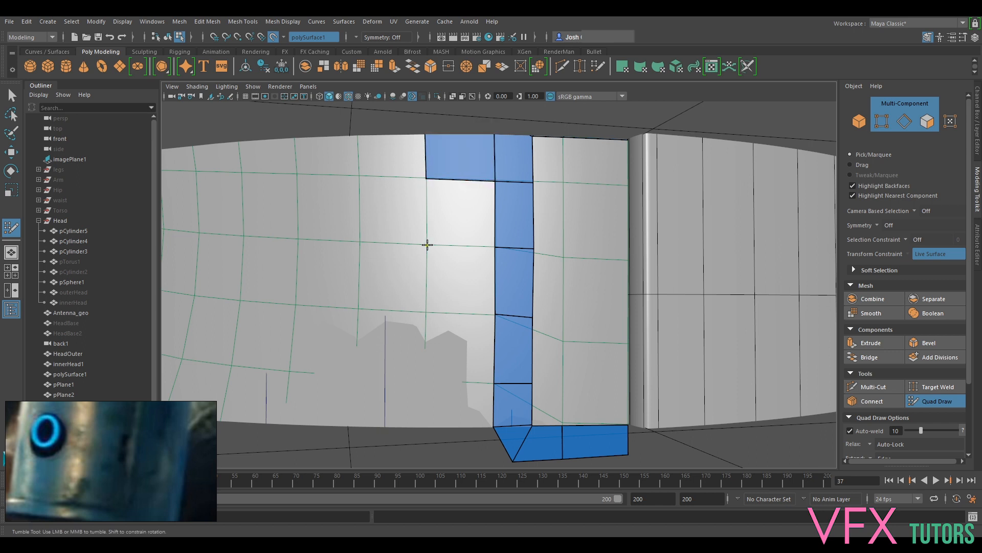
left_click(483, 214, "shift")
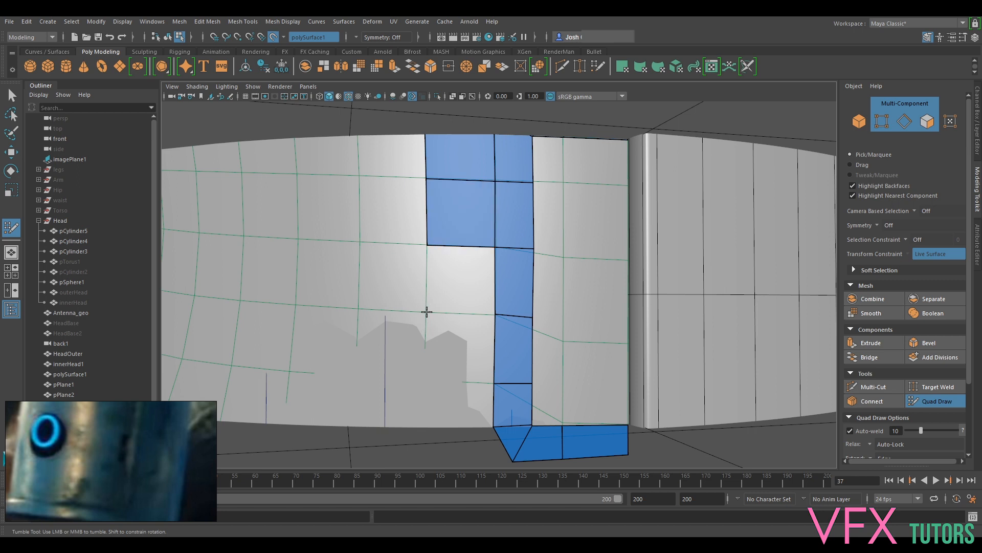
left_click(431, 309, "shift")
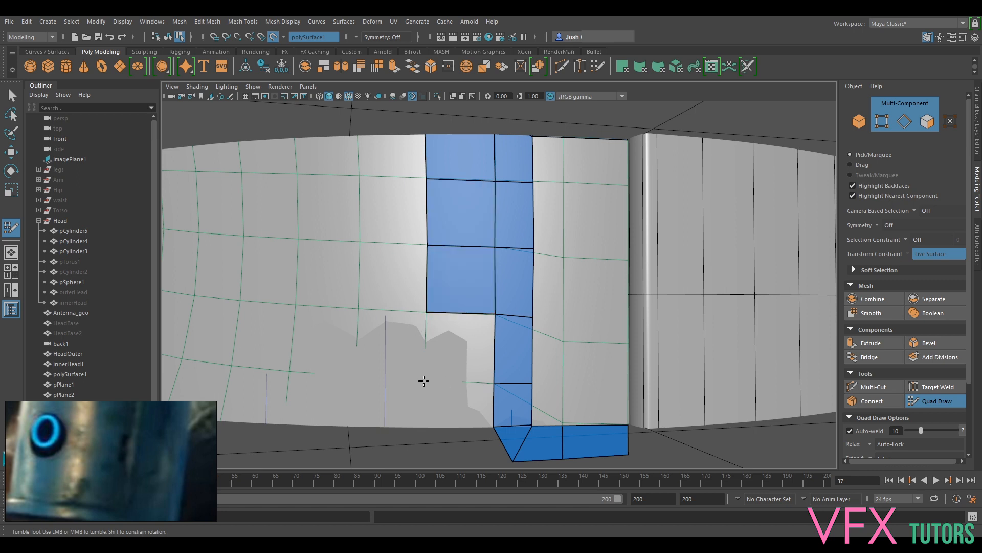
mouse_move(456, 368)
middle_mouse_down("alt")
mouse_move(481, 309)
mouse_move(470, 321)
middle_mouse_up("alt")
left_click_drag(456, 340, 457, 343, "alt")
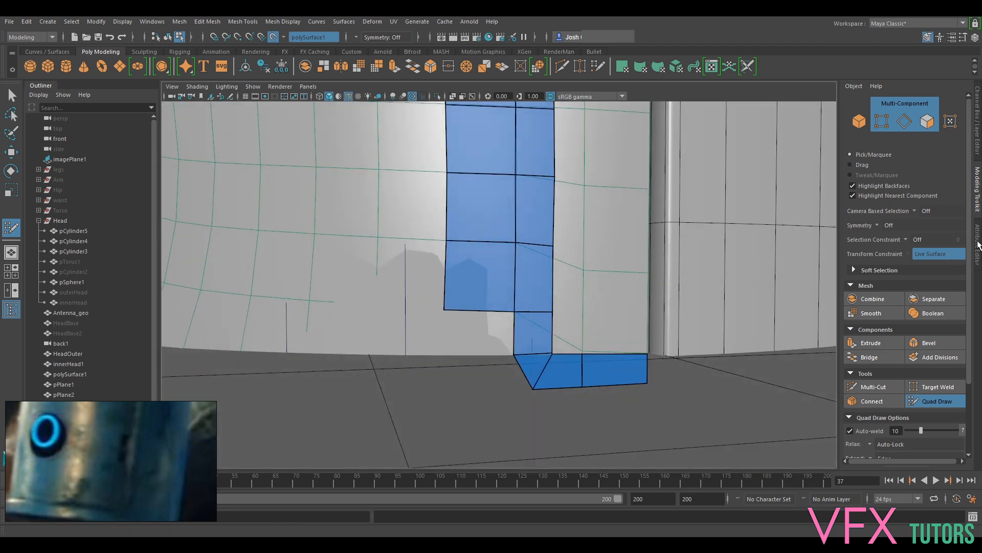
Hide the HeadRef display layer and keep the model layer visible.
left_click(979, 148)
left_click(851, 399)
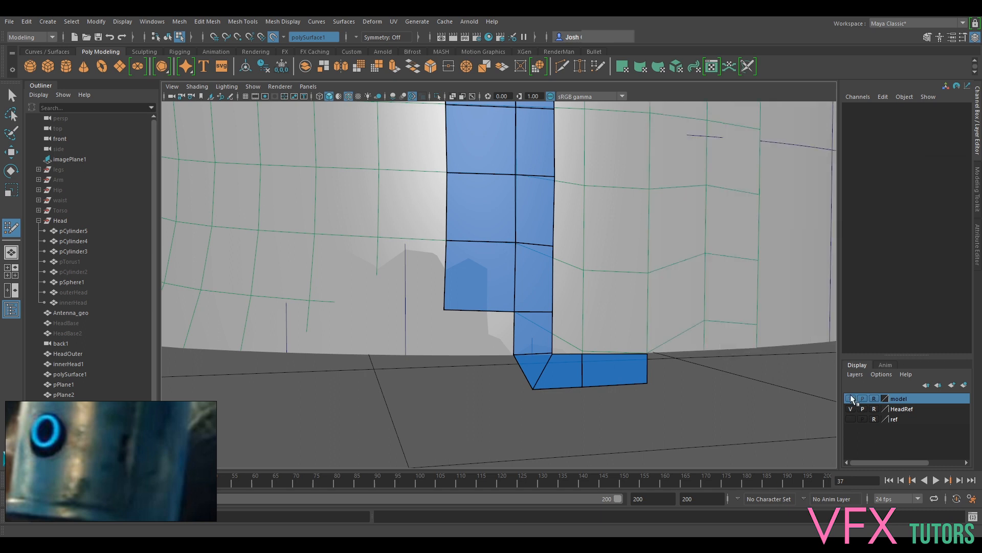
left_click(851, 399)
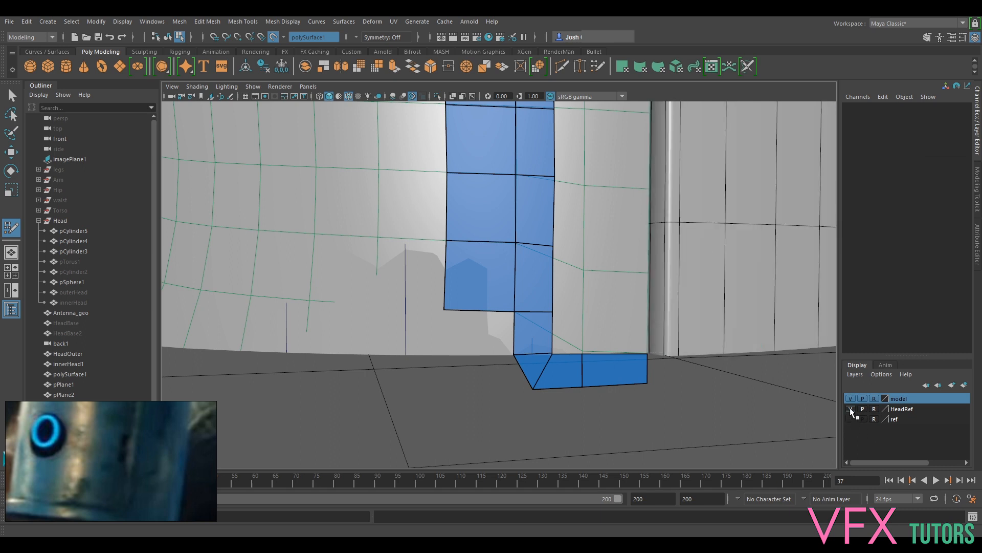
left_click(850, 409)
left_click(851, 409)
left_click(850, 409)
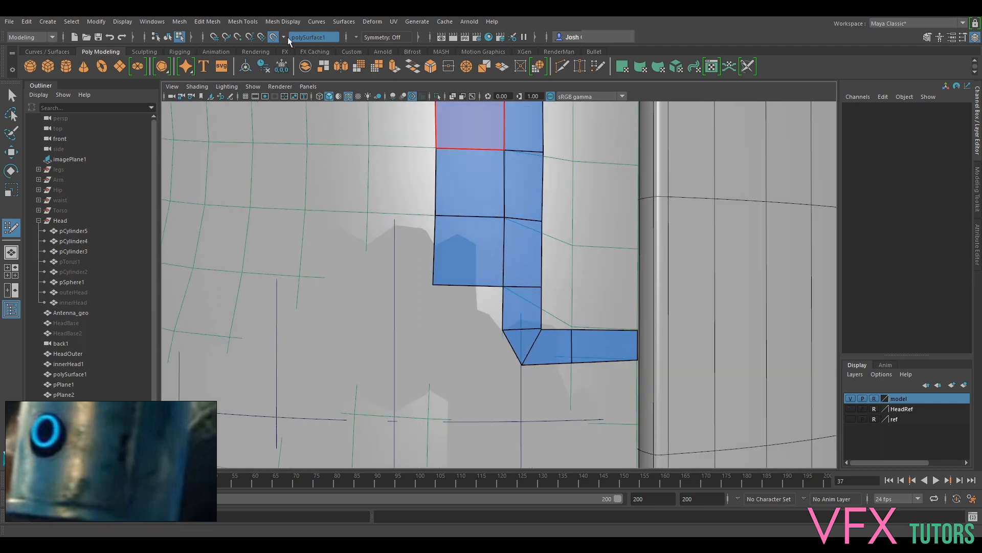
Leave Quad Draw and hide the innerHead1 mesh that overlaps the live surface.
left_click(977, 202)
left_click(936, 401)
left_click(449, 341)
right_click_drag(387, 252, 432, 241)
key("h")
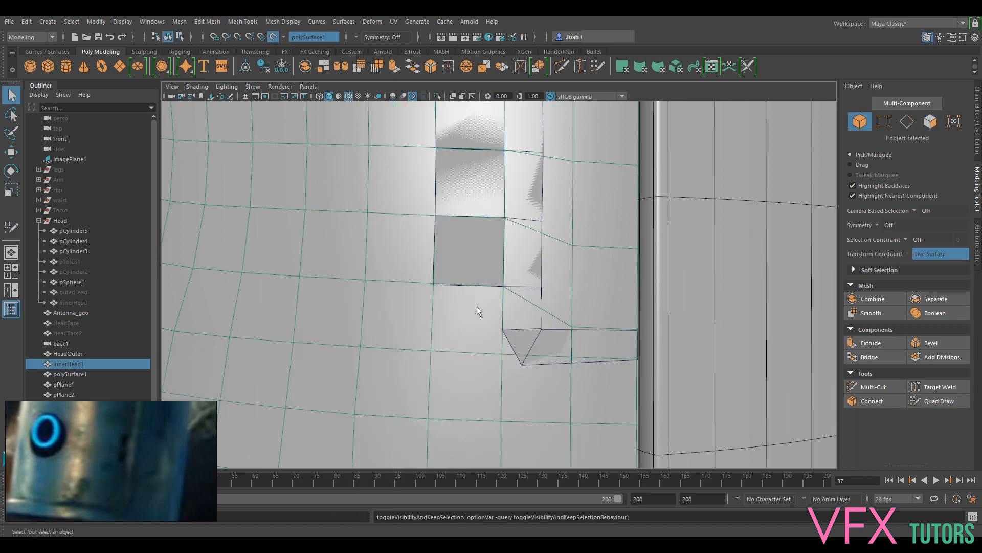
Resume Quad Draw on the strip mesh, lower its outer corner vertex to the next grid line and fill the quad beside it.
left_click(507, 321)
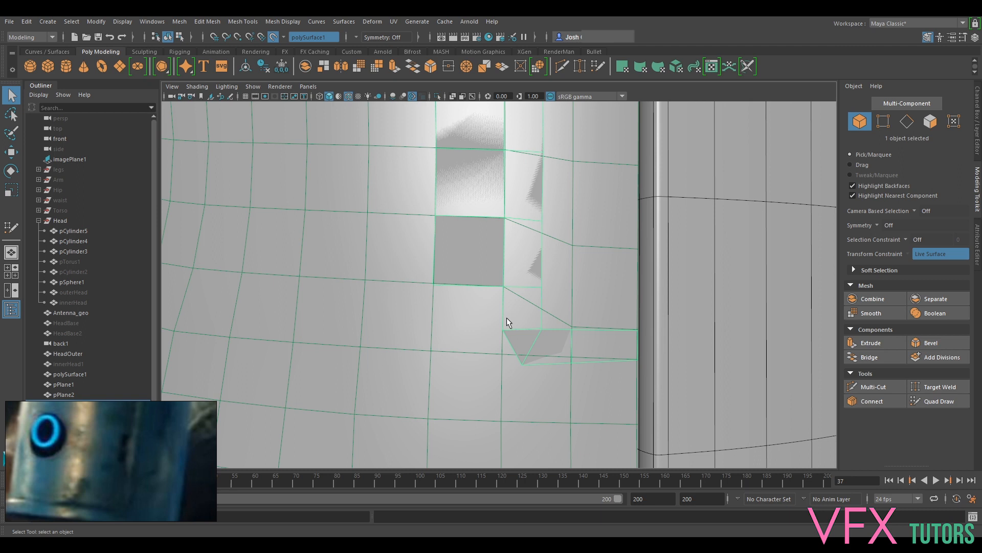
left_click(937, 400)
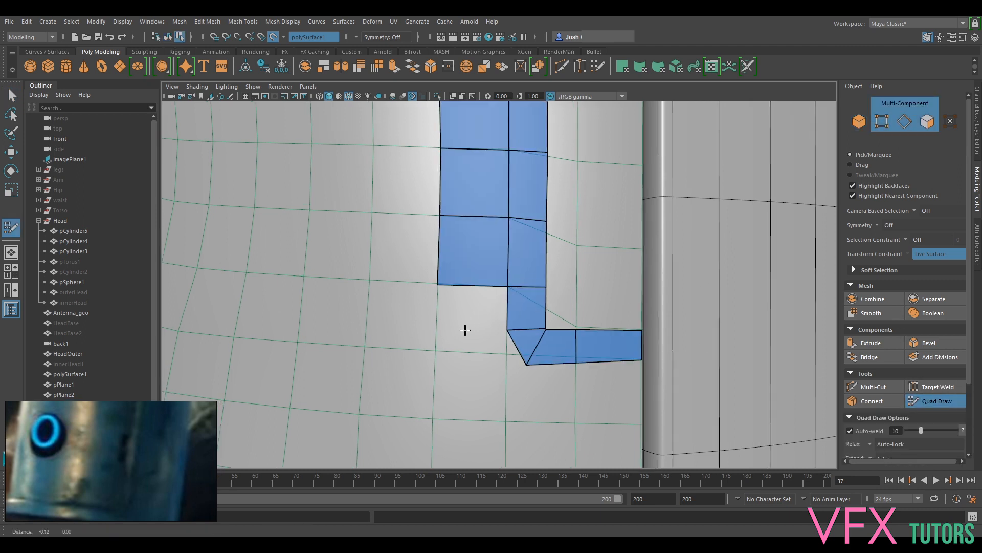
middle_click_drag(509, 323, 532, 302, "alt")
left_click_drag(527, 309, 526, 332)
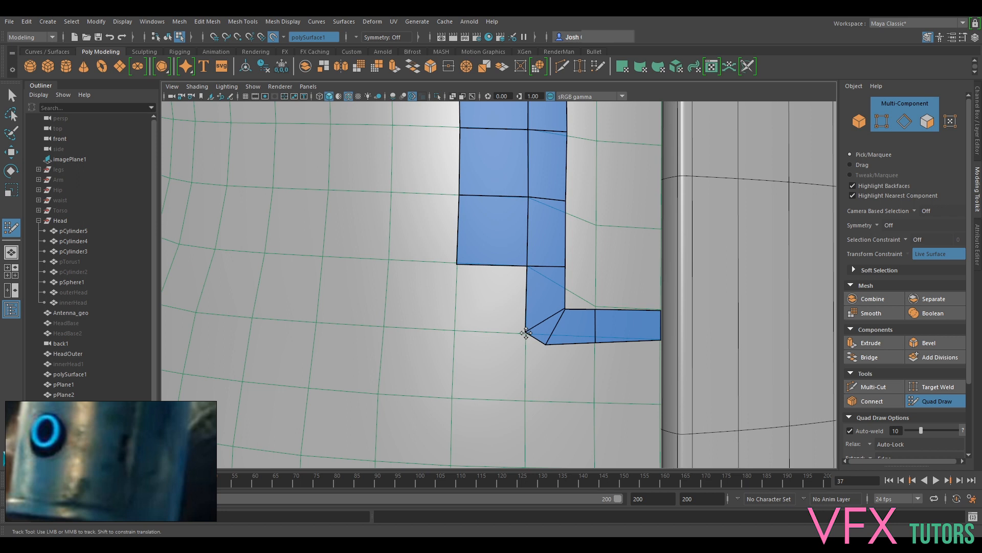
left_click(476, 301, "shift")
Reposition the bottom vertices of the lower row along the live mesh's horizontal grid line.
left_click_drag(548, 345, 594, 336)
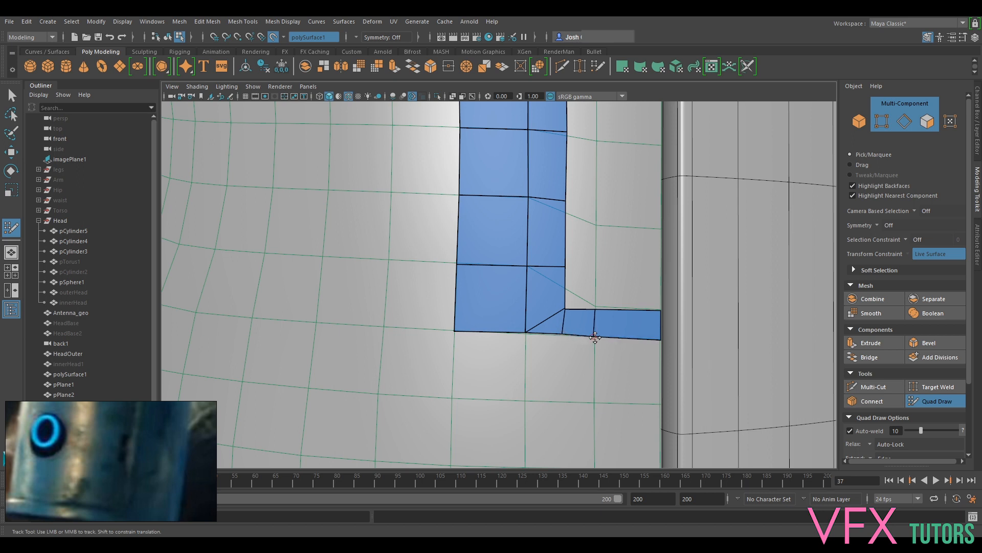
scroll(582, 323, "up", 3)
scroll(589, 324, "down", 3)
middle_click_drag(616, 331, 602, 318, "alt")
left_click_drag(489, 324, 588, 329)
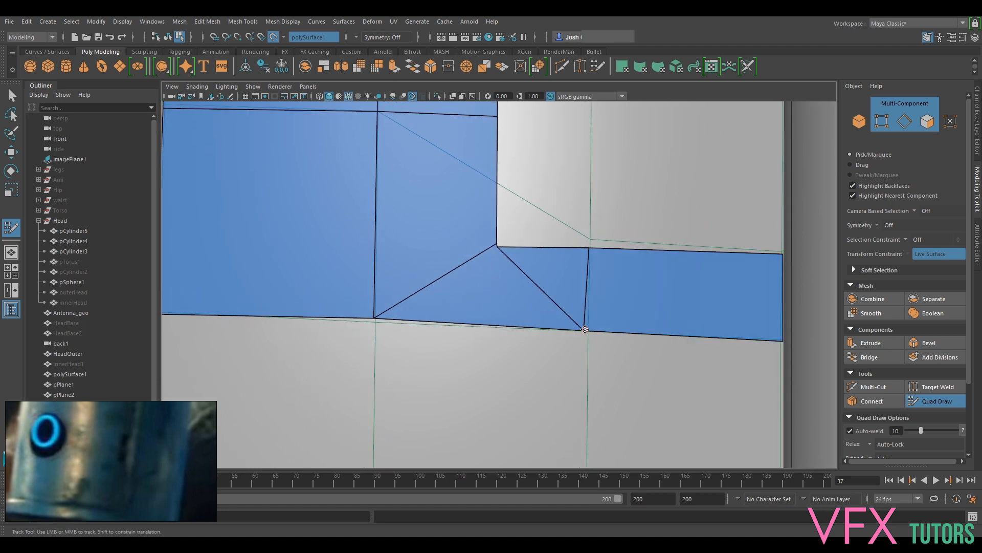
Nudge the inner corner vertex of the strip down toward the top edge of the lower row.
scroll(522, 221, "up", 5)
scroll(546, 288, "down", 2)
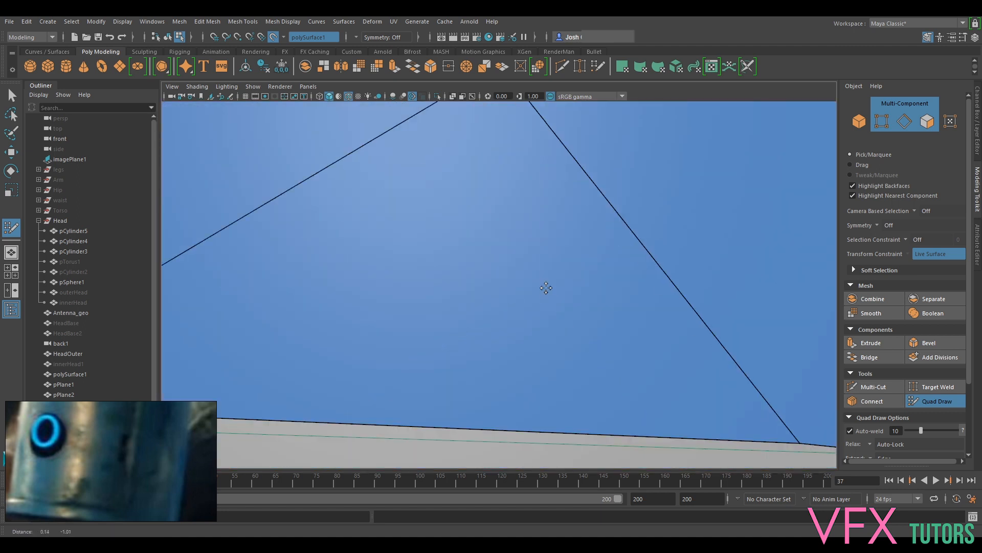
scroll(546, 288, "down", 2)
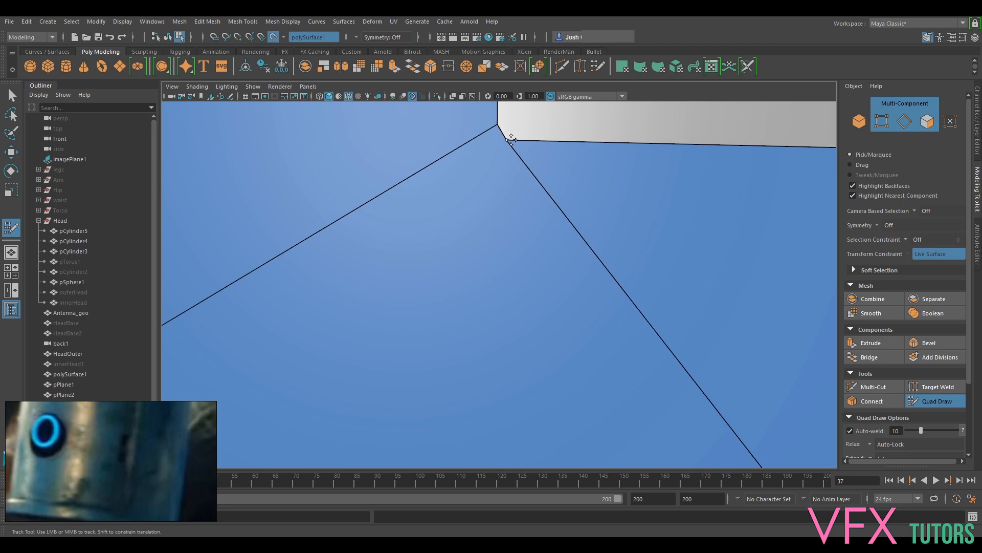
left_click_drag(498, 125, 497, 130)
scroll(518, 158, "down", 5)
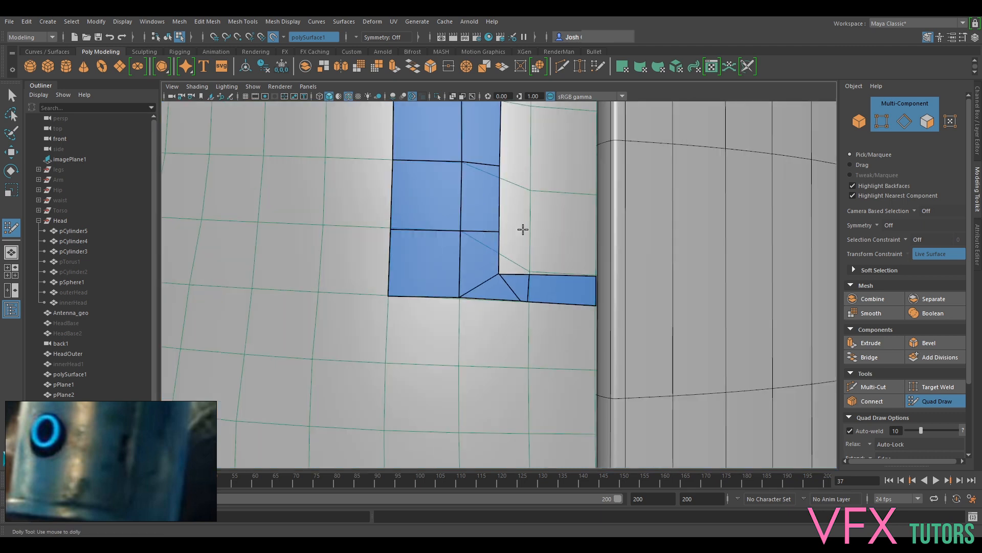
Move the lower row's bottom vertex directly beneath the inner corner and check the whole panel outline.
scroll(518, 285, "up", 4)
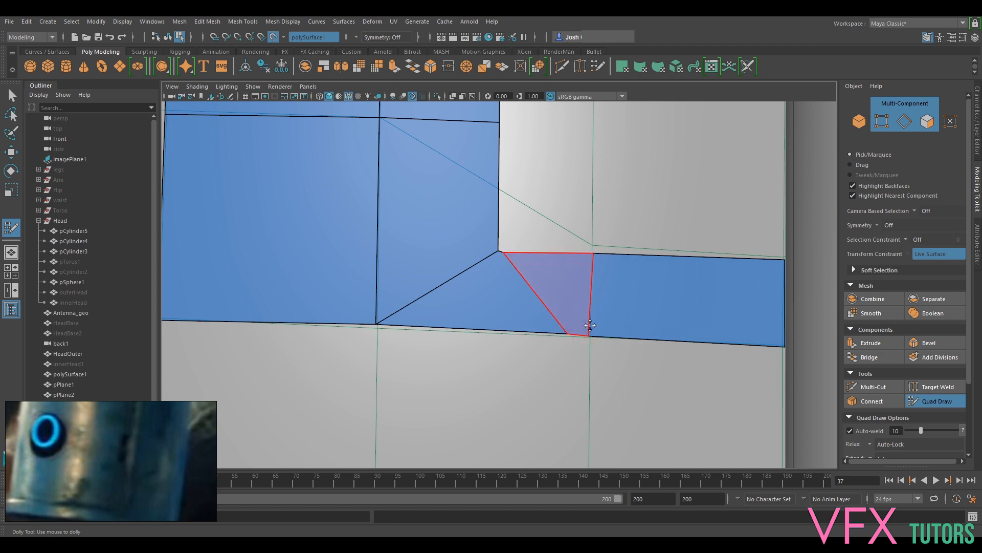
left_click_drag(567, 334, 501, 330)
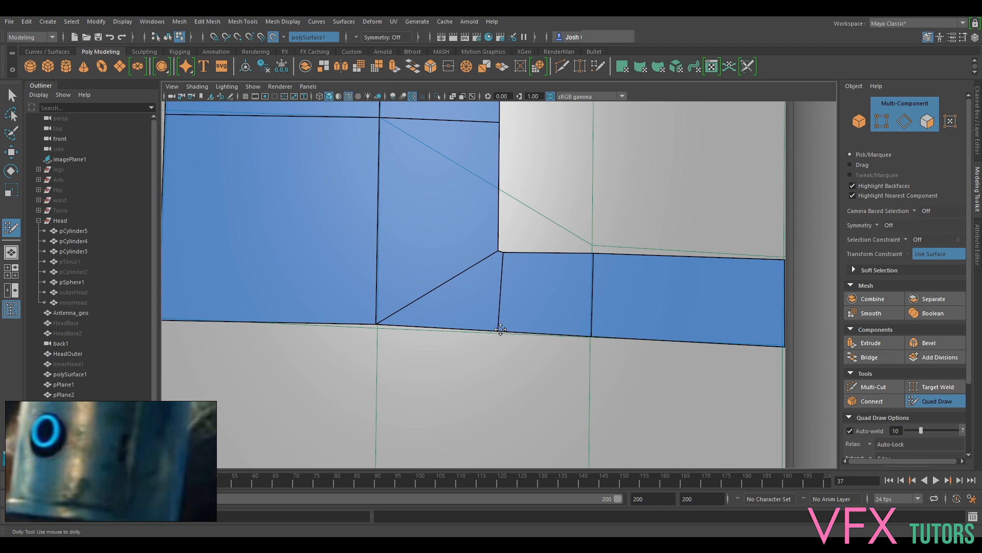
scroll(501, 328, "down", 6)
scroll(504, 220, "up", 2)
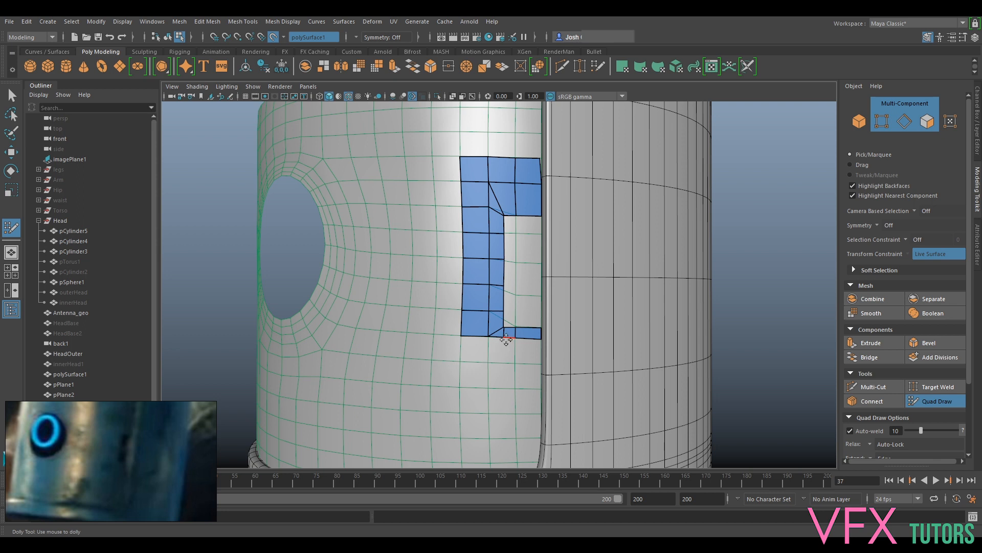
Lower the lower row's bottom vertices to the next horizontal grid line and fill the corner quad beneath the strip.
scroll(501, 337, "up", 3)
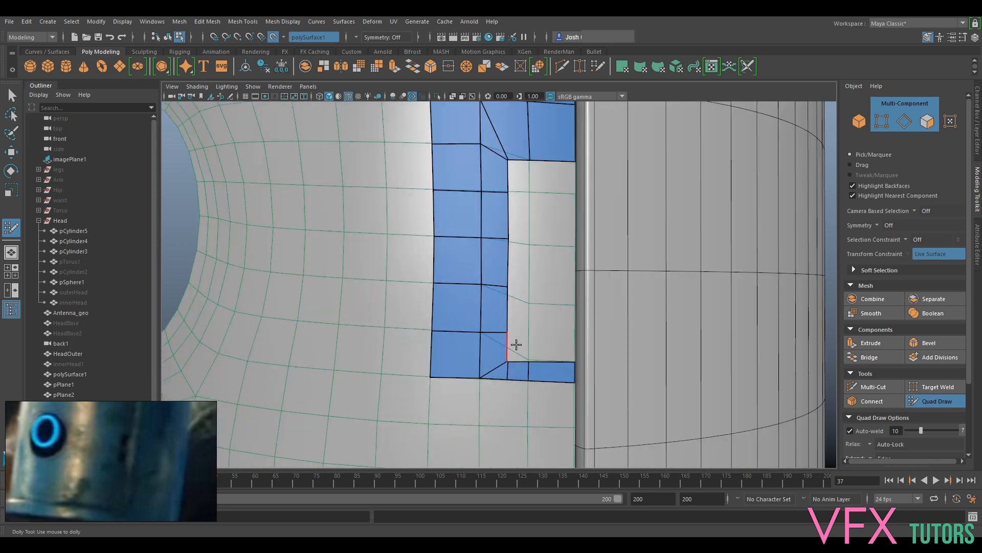
left_click(505, 363, "shift")
left_click_drag(496, 382, 477, 426)
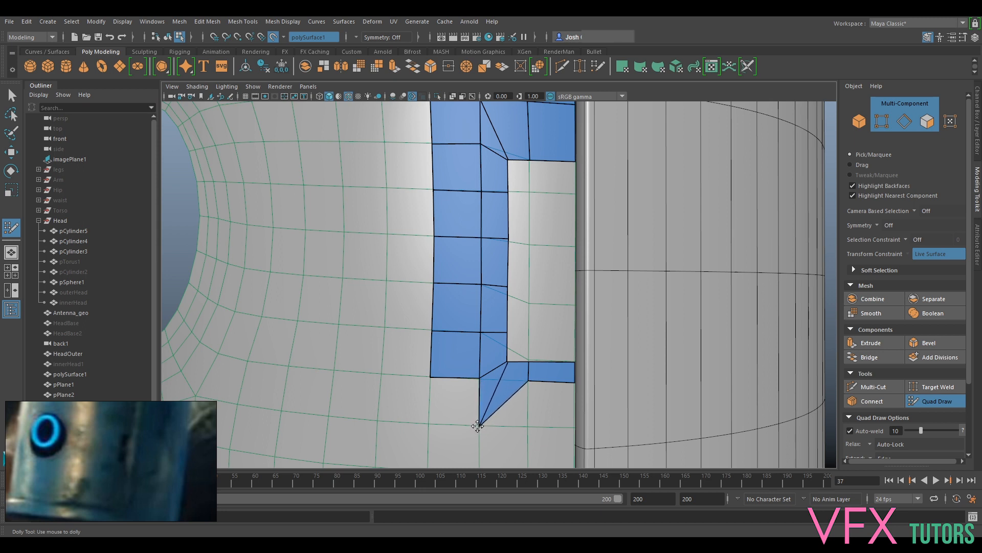
left_click_drag(529, 381, 529, 428)
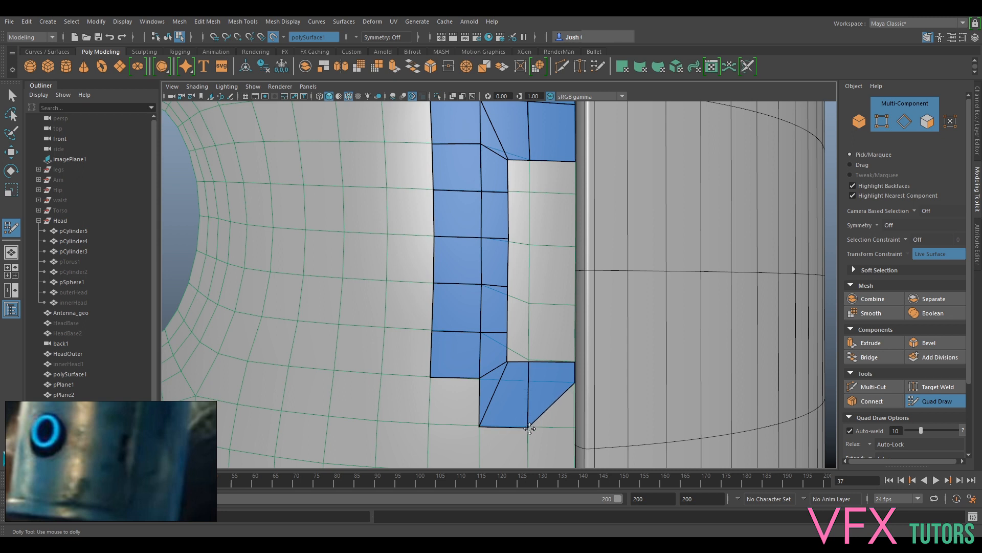
left_click_drag(574, 383, 574, 428)
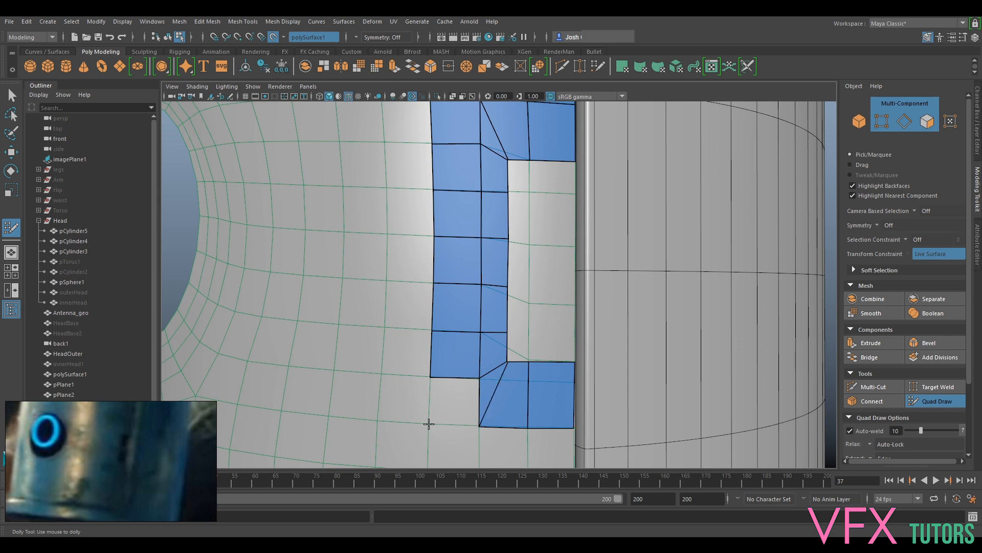
left_click(450, 401, "shift")
Add a row of three quads beneath the enlarged lower row, following the next horizontal grid line.
middle_click_drag(489, 373, 512, 258, "alt")
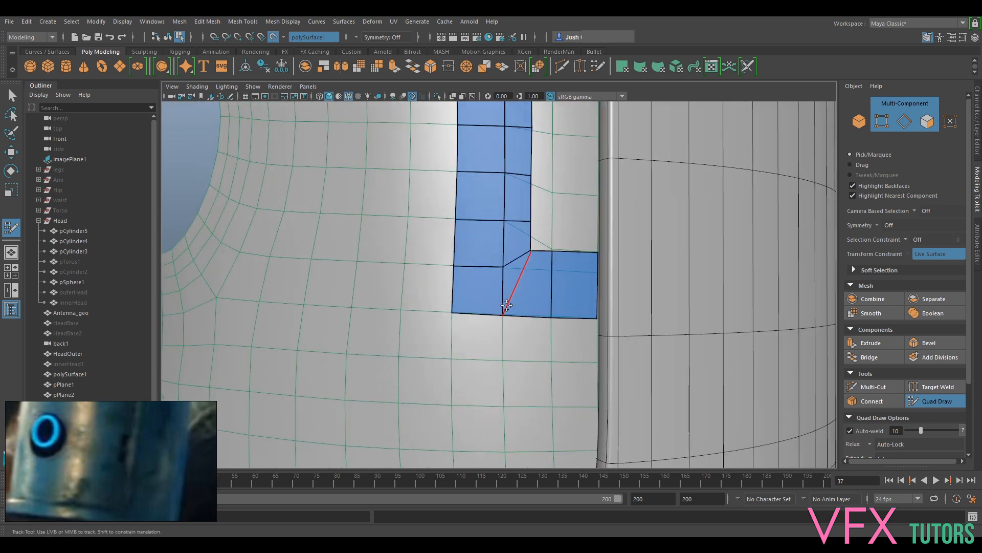
left_click(451, 359)
left_click(575, 340, "shift")
left_click(530, 340, "shift")
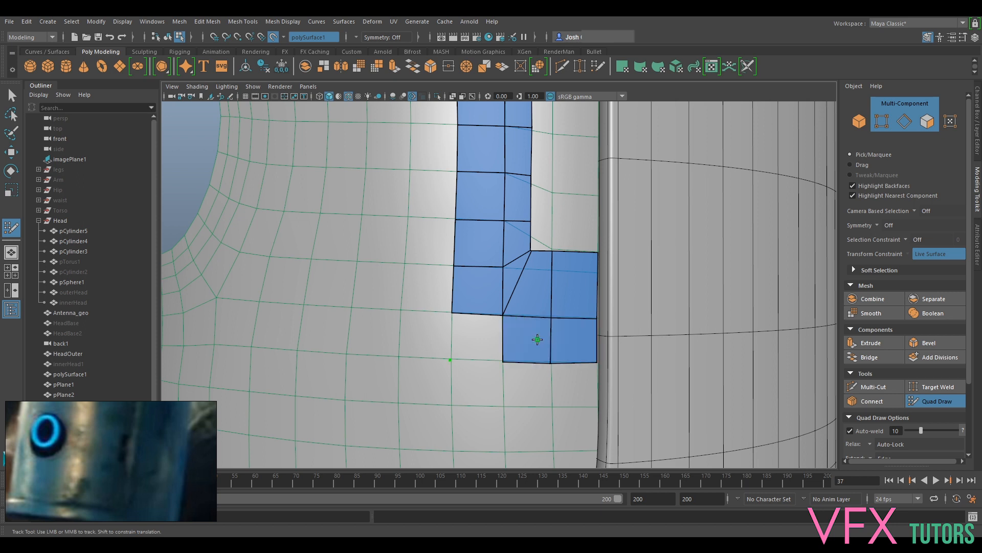
left_click(478, 336, "shift")
Even out the lower corner by raising the strip's middle vertex and leveling the vertices along the row edge below the opening.
middle_click_drag(563, 248, 549, 273, "alt")
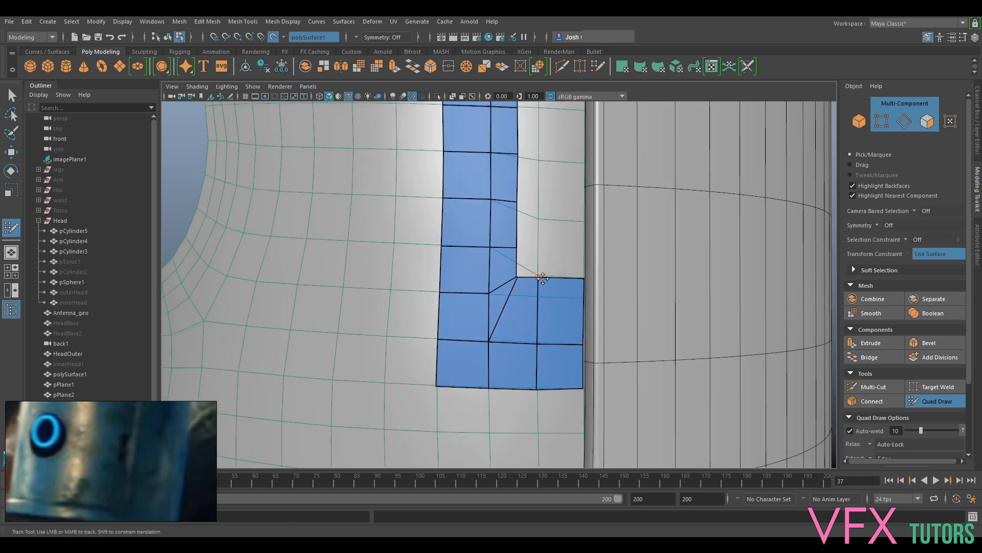
right_click_drag(550, 273, 554, 277, "alt")
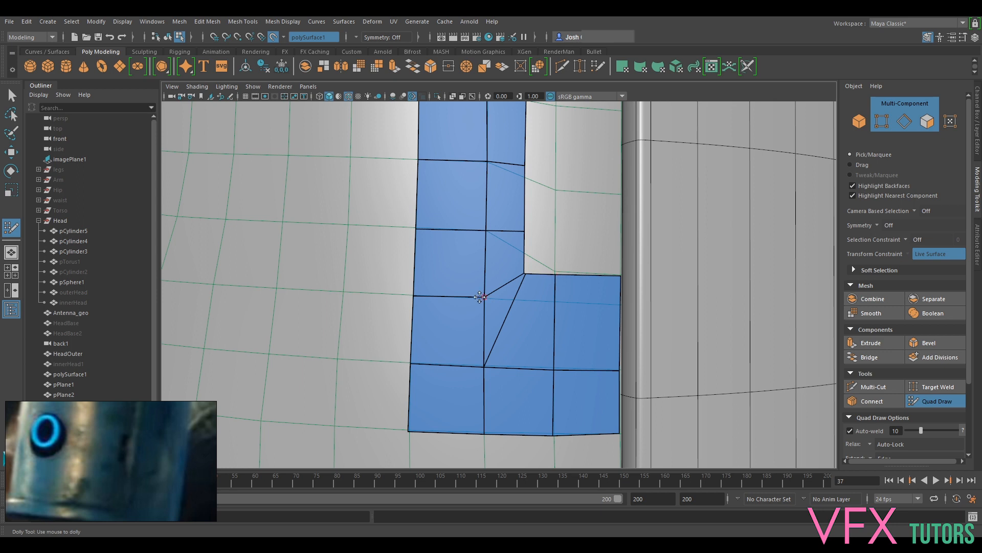
left_click_drag(484, 296, 485, 280)
left_click_drag(484, 366, 484, 363)
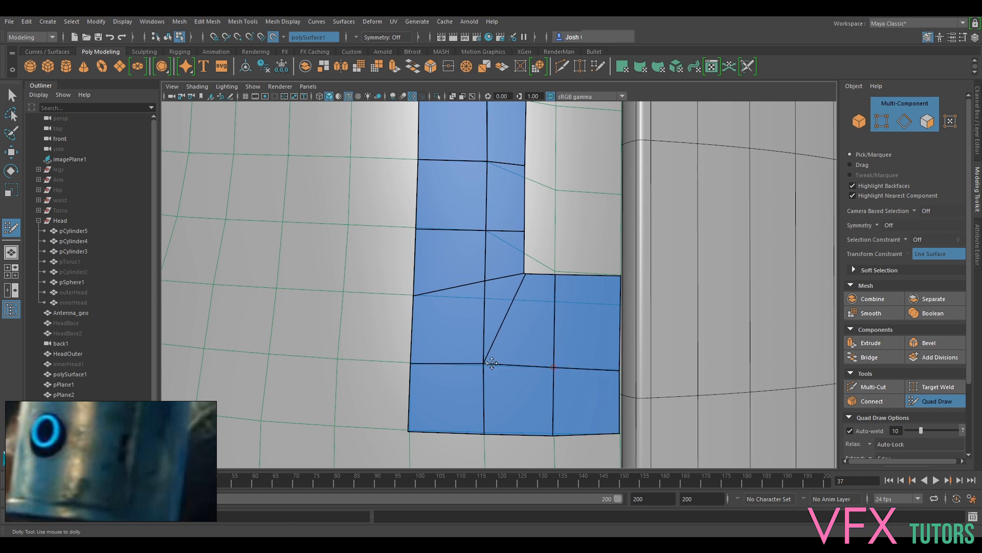
left_click_drag(618, 370, 618, 364)
left_click_drag(555, 368, 555, 367)
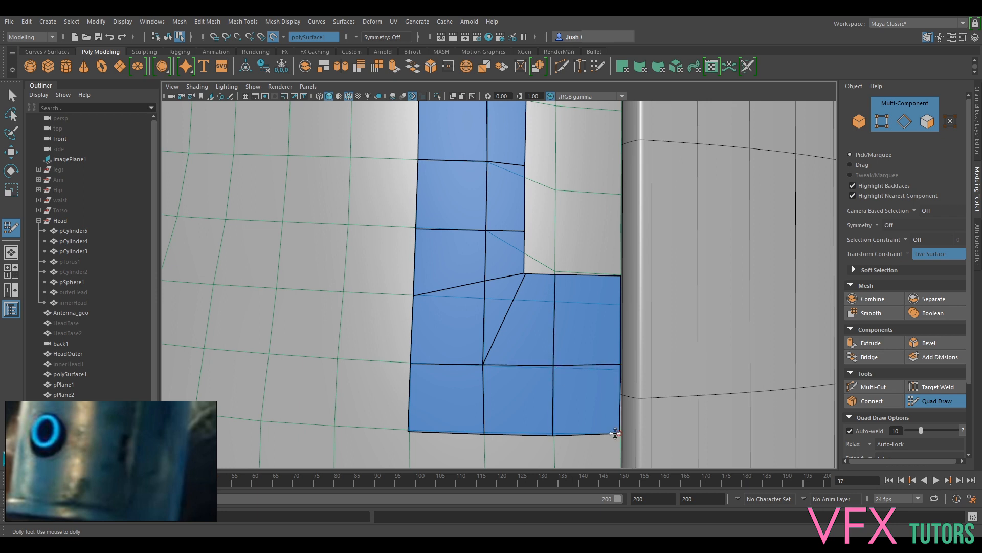
middle_click_drag(504, 318, 505, 362, "alt")
left_click_drag(527, 284, 526, 281)
Align the top row's outer corner vertex with the grid and move its seam-side corner vertex onto the seam edge.
scroll(529, 266, "down", 4)
middle_click_drag(532, 272, 559, 347, "alt")
scroll(510, 248, "up", 3)
left_click_drag(486, 206, 487, 207)
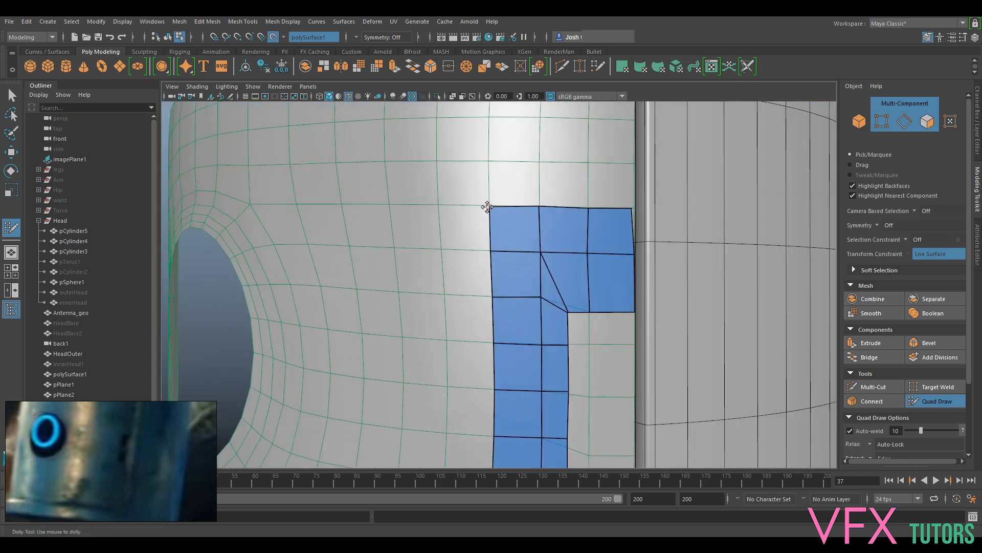
middle_click_drag(632, 212, 569, 260, "alt")
scroll(569, 260, "up", 6)
left_click_drag(517, 297, 523, 297)
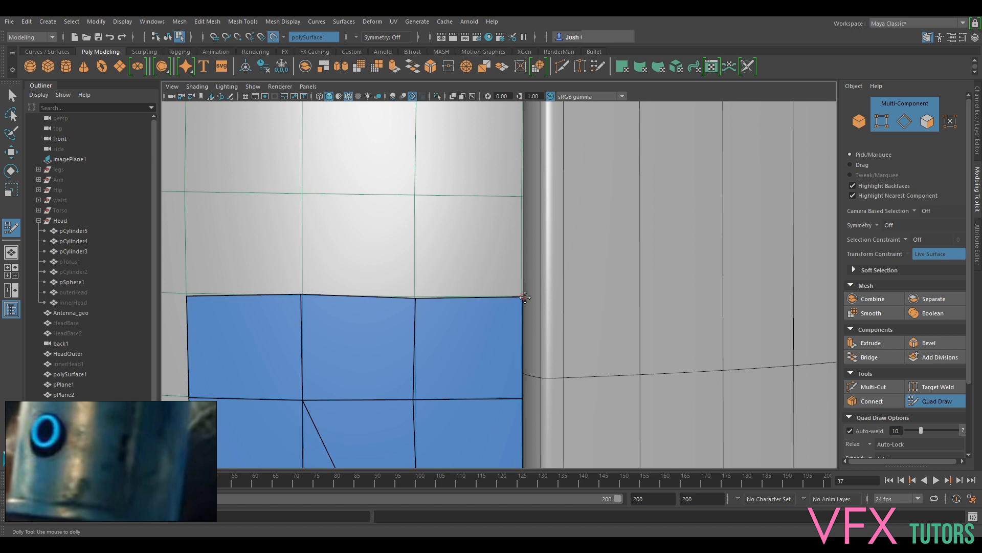
scroll(525, 297, "down", 8)
middle_click_drag(533, 331, 485, 273, "alt")
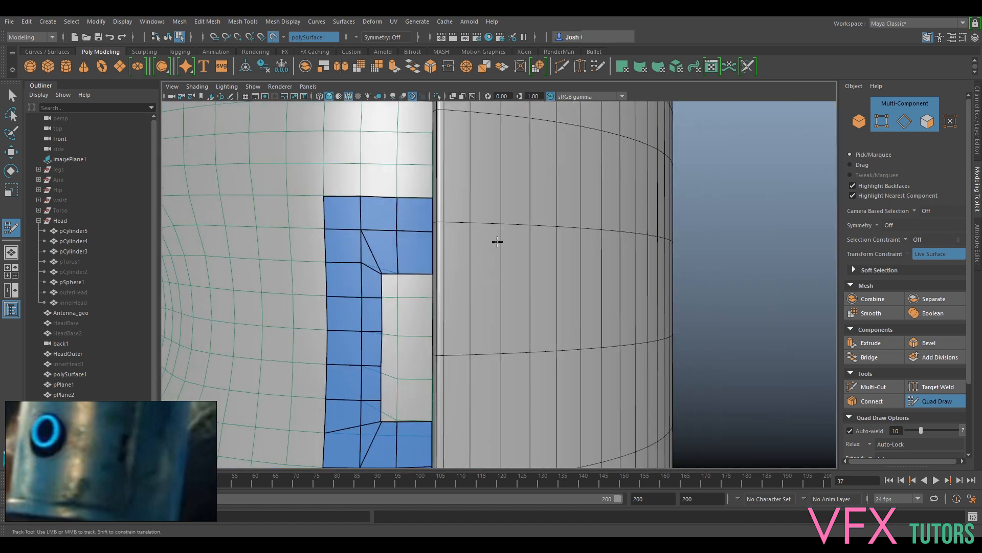
Extend the two top rows across the seam with one quad each and pull the lower one's corner vertex against the seam.
left_click_drag(474, 216, 443, 261, "alt")
middle_click_drag(443, 261, 457, 262, "alt")
scroll(422, 265, "up", 3)
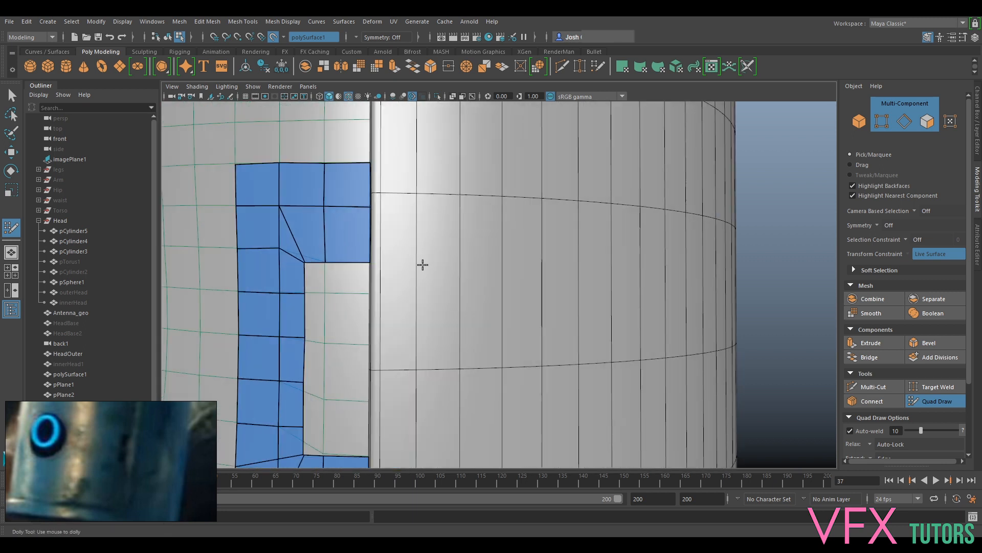
middle_click_drag(386, 248, 440, 247, "alt")
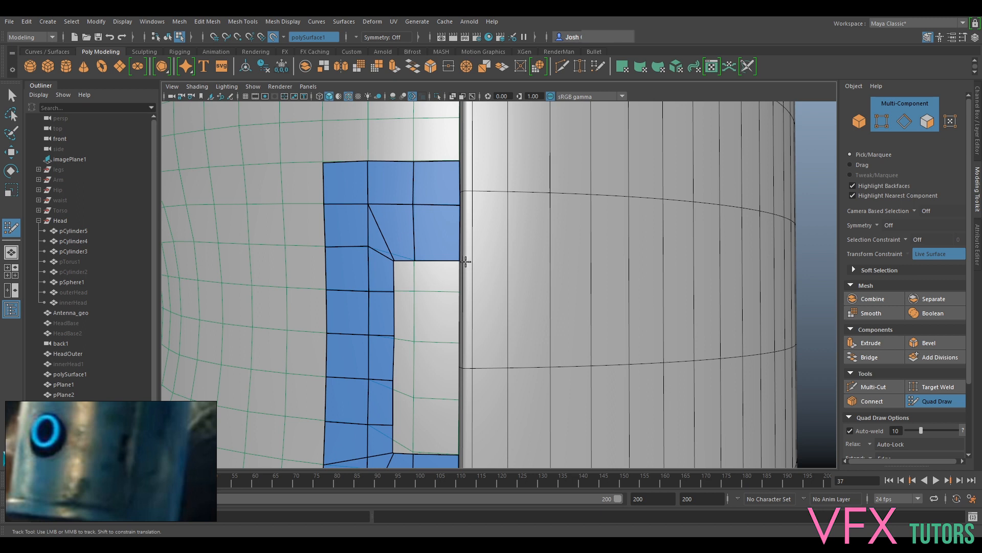
left_click(508, 206)
left_click(492, 180, "shift")
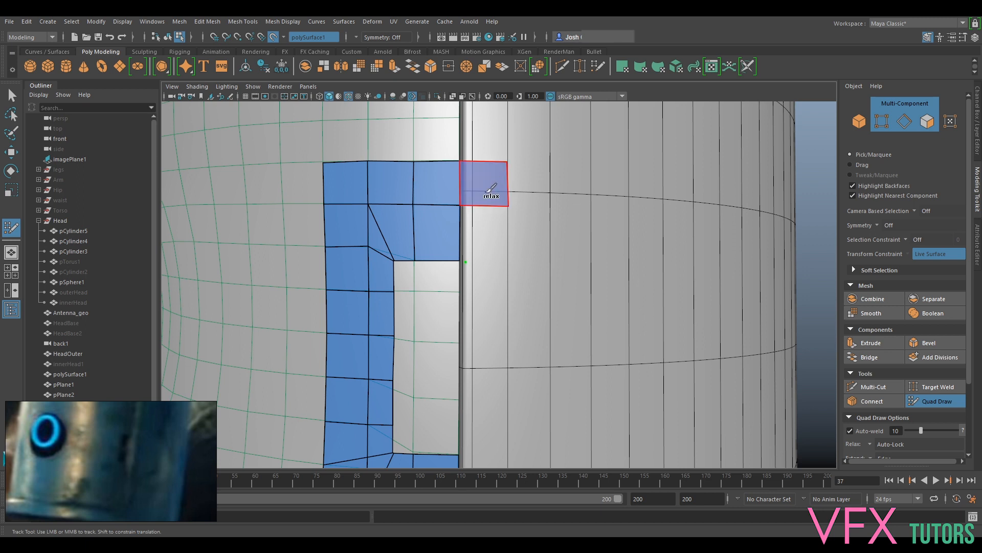
left_click(478, 219, "shift")
scroll(465, 271, "up", 5)
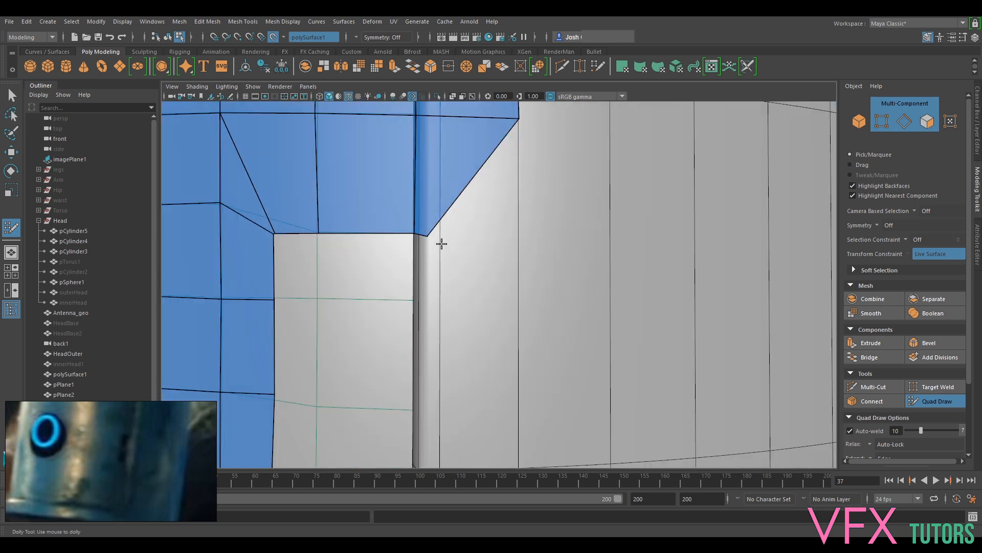
left_click_drag(428, 235, 418, 237)
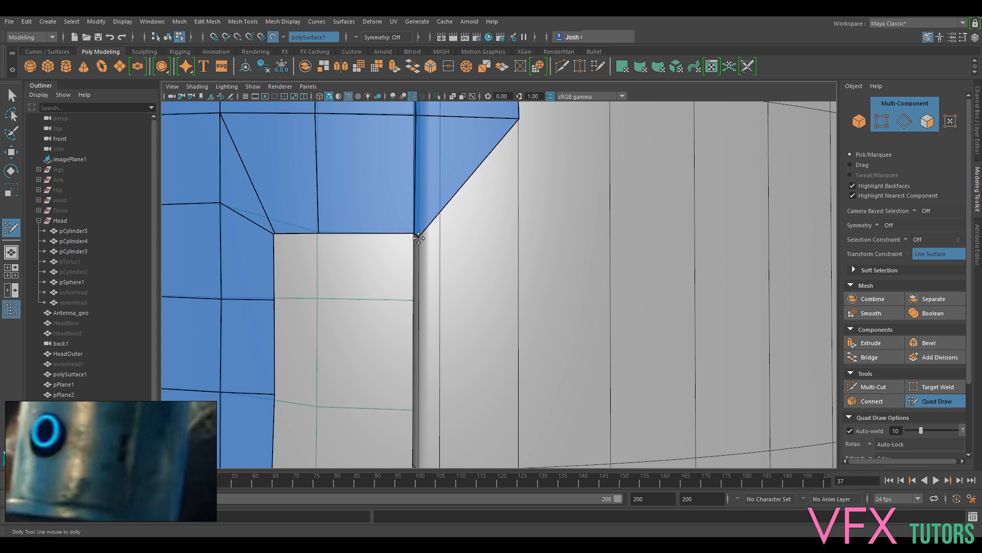
Continue the border down the far side of the seam with two quads beside the opening.
scroll(513, 258, "down", 3)
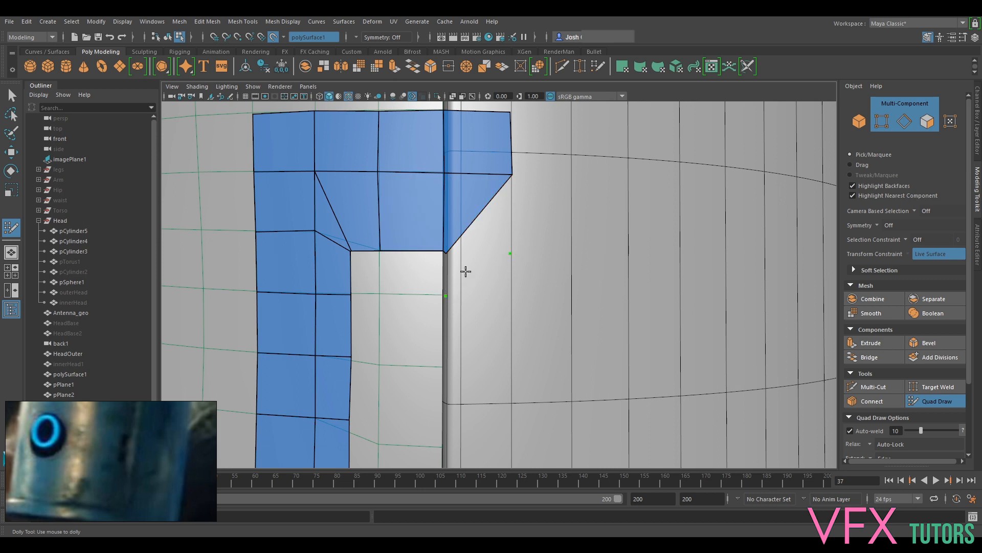
left_click(481, 248, "shift")
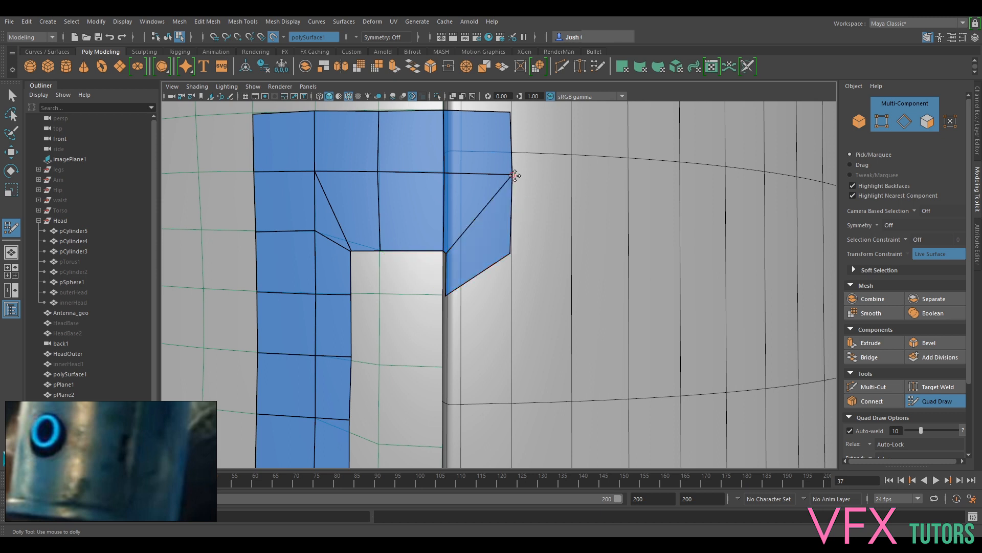
middle_click_drag(522, 313, 534, 275, "alt")
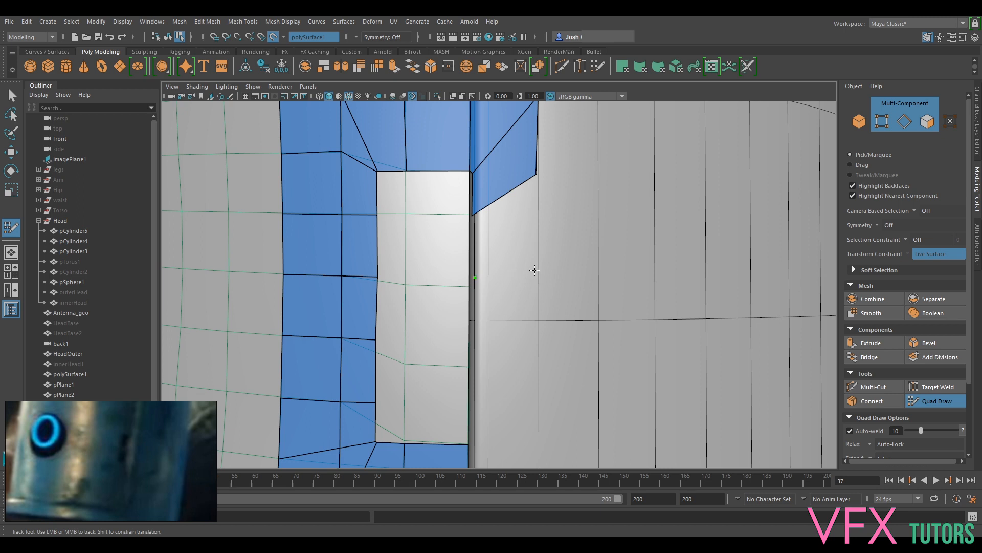
left_click(528, 258, "shift")
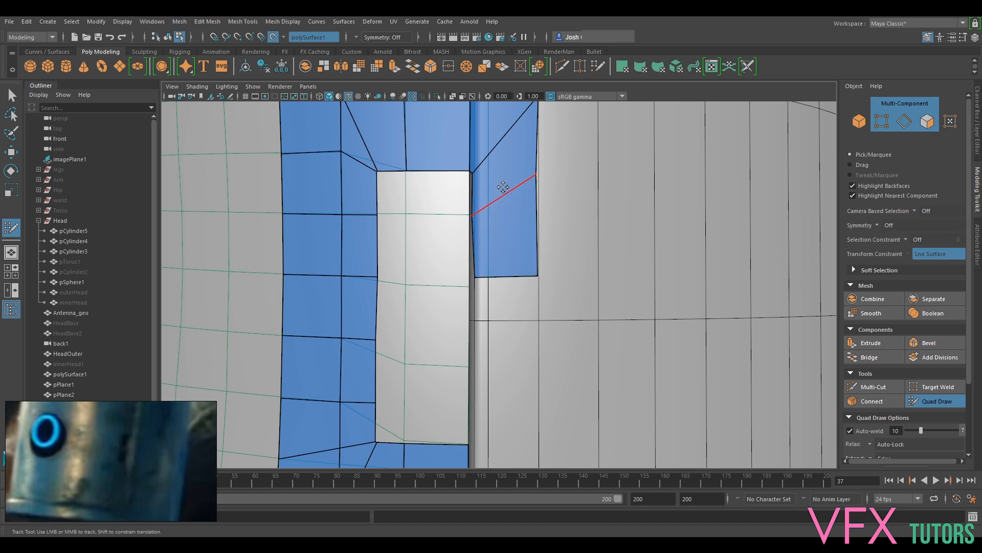
Lower the outer vertex shared by the two new quads across the seam so their common edge runs nearly horizontal.
scroll(492, 288, "up", 3)
left_click_drag(486, 290, 500, 296, "alt")
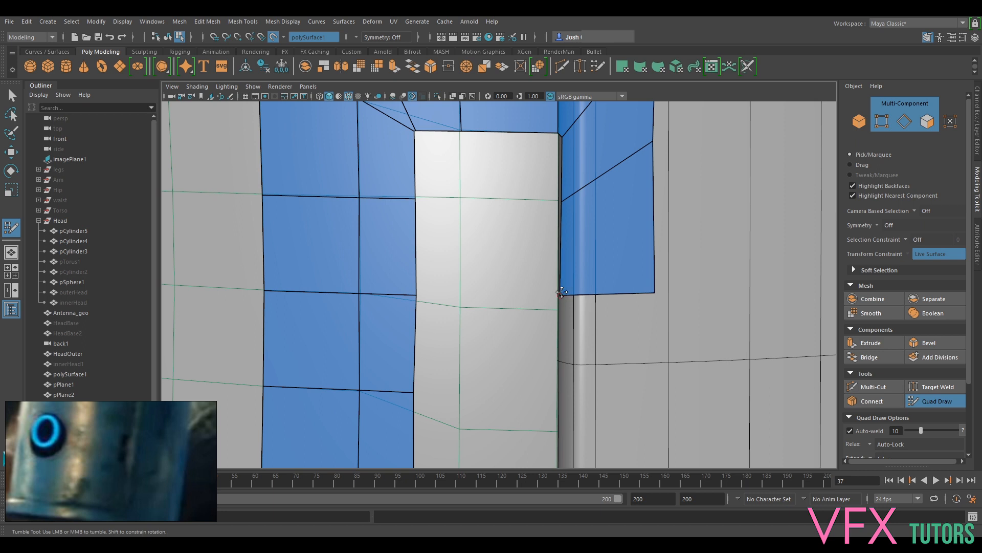
middle_click_drag(651, 135, 635, 216, "alt")
left_click_drag(636, 218, 640, 277)
Lengthen the border strip across the seam by two more quads toward the opening's lower edge.
middle_click_drag(603, 422, 609, 292, "alt")
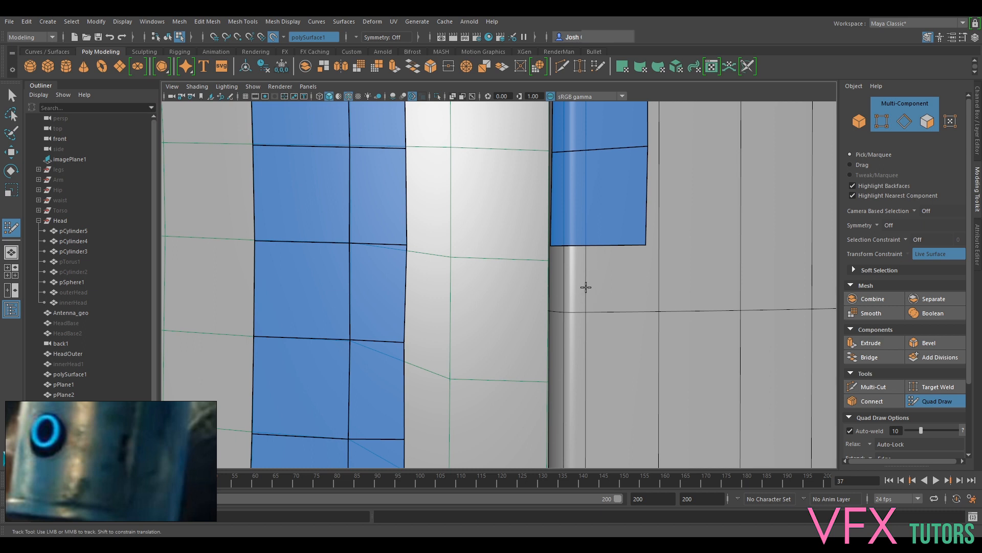
right_click_drag(560, 323, 540, 290, "alt")
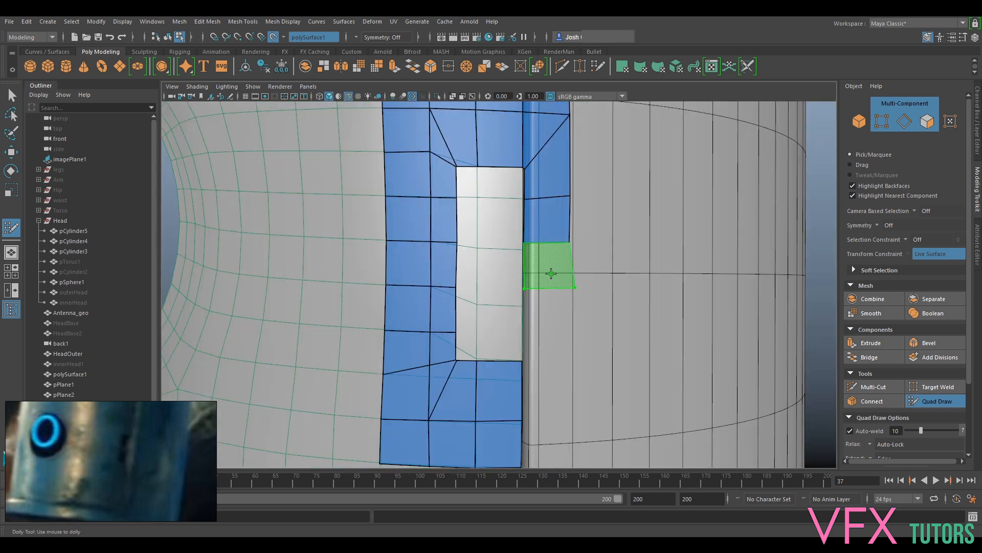
left_click(573, 288, "shift")
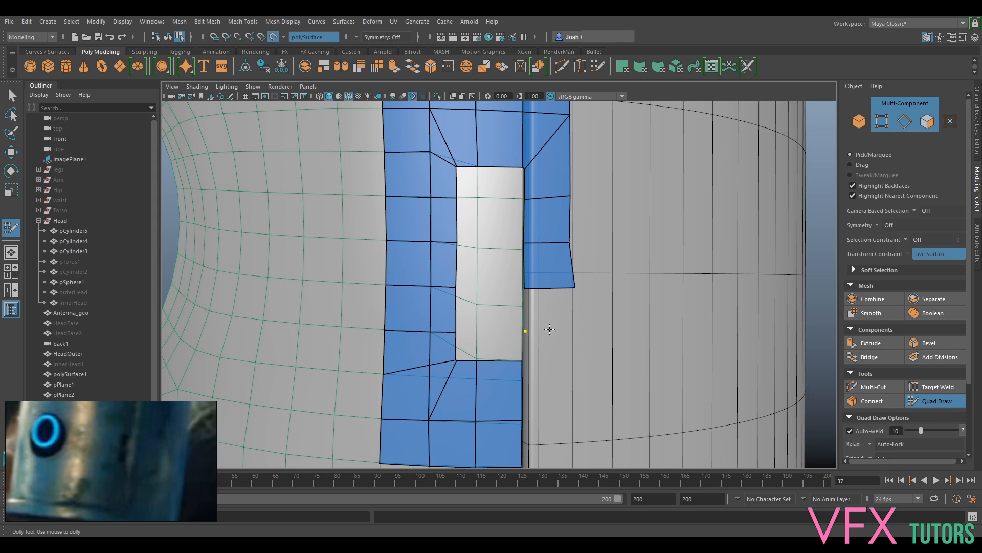
left_click(572, 329)
left_click(539, 309, "shift")
Close the border at the opening's lower seam corner with two quads joining the far strip to the lower rows.
scroll(539, 342, "up", 4)
middle_click_drag(556, 465, 563, 301, "alt")
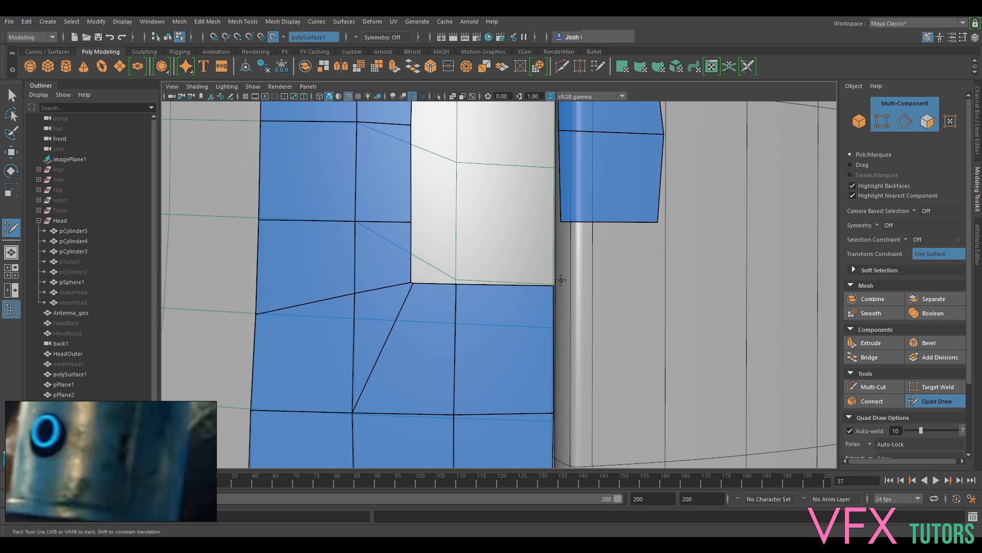
right_click_drag(576, 291, 601, 284, "alt")
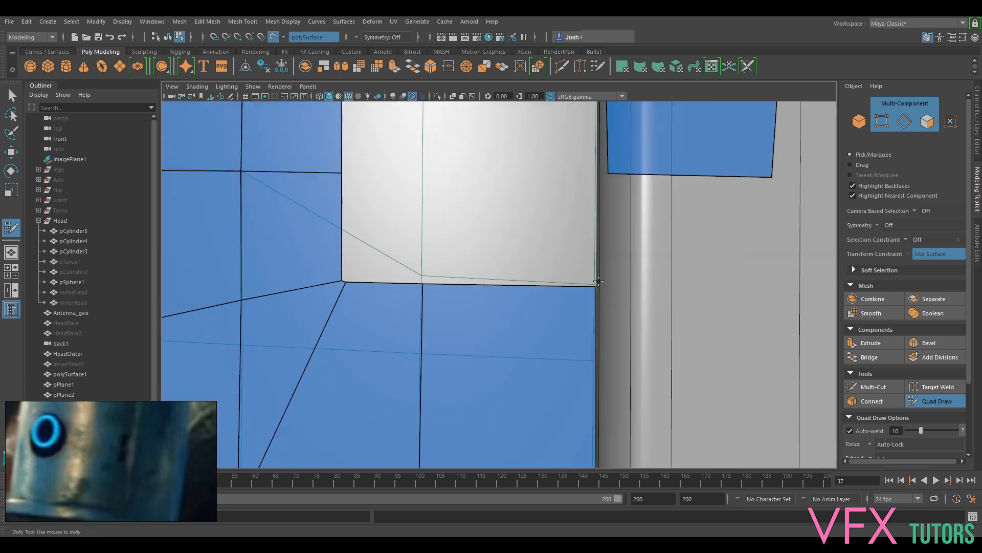
scroll(599, 281, "down", 5)
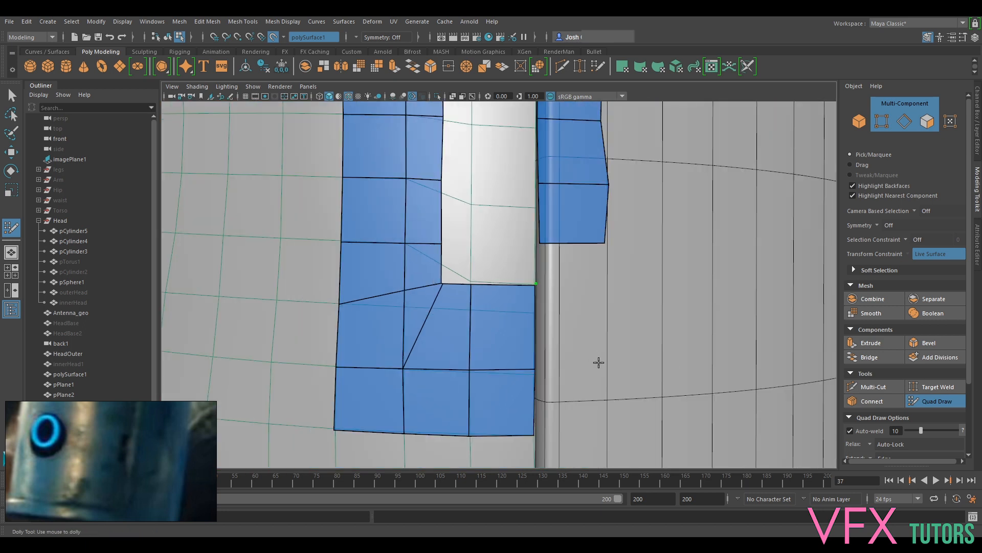
left_click(599, 363)
left_click(577, 343, "shift")
left_click(577, 279, "shift")
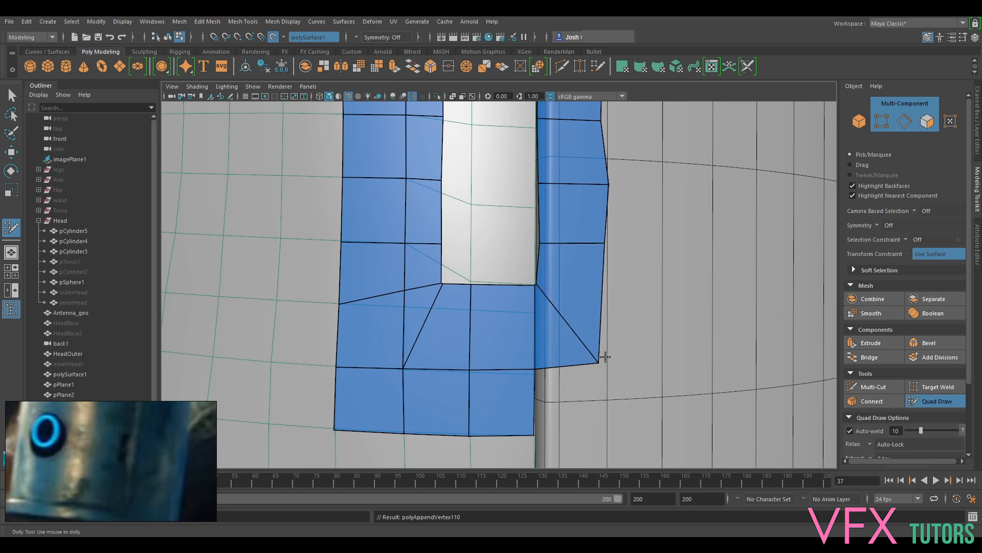
Reposition the outer vertices along the lower right border of the strip around the rectangular opening to straighten the edge.
left_click_drag(606, 367, 600, 374)
scroll(585, 250, "up", 2)
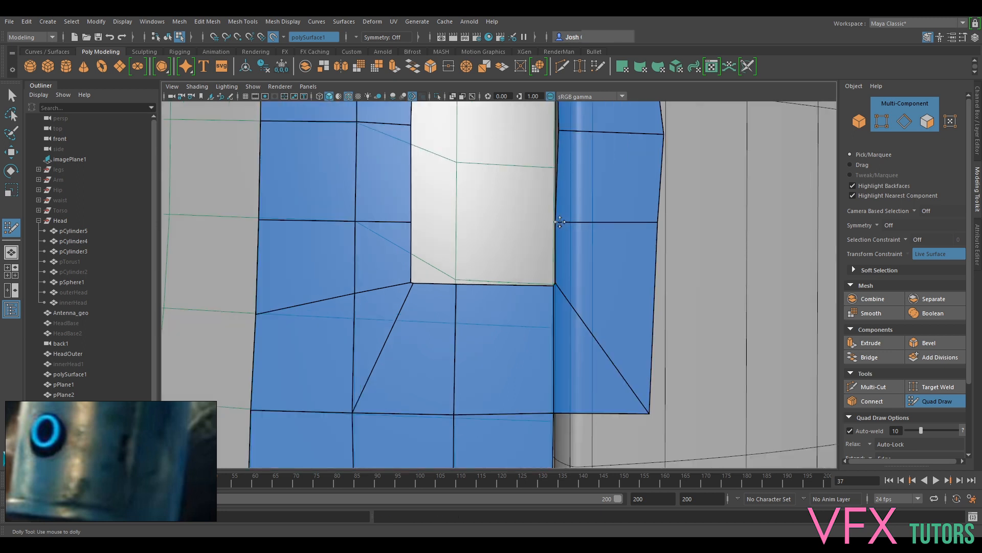
left_click_drag(657, 224, 654, 222)
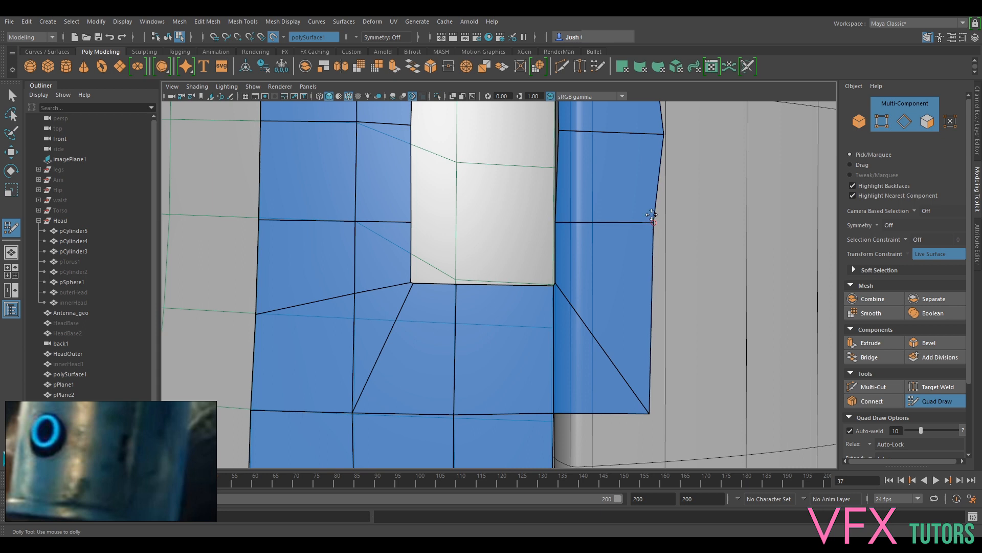
middle_click_drag(654, 215, 643, 337, "alt")
left_click_drag(652, 252, 643, 251)
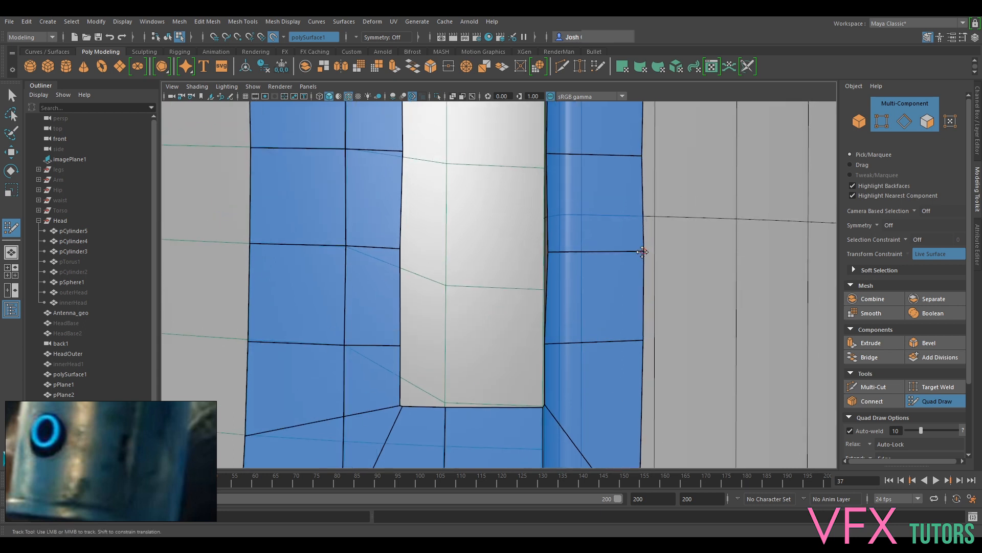
left_click_drag(552, 251, 550, 249)
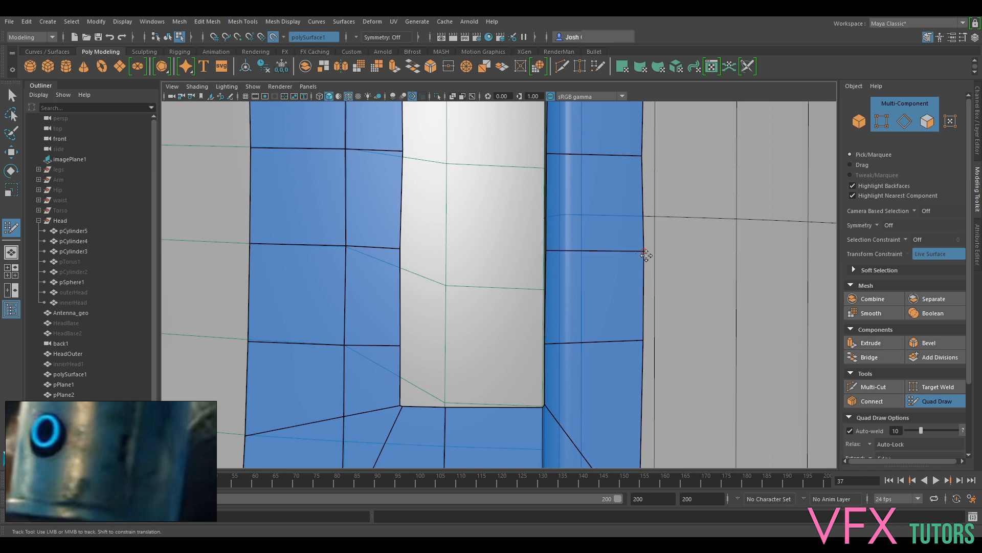
left_click_drag(644, 254, 643, 255)
Even out the spacing of the right border vertices beside the middle of the opening.
middle_click_drag(636, 242, 634, 287, "alt")
scroll(640, 272, "down", 5)
scroll(615, 266, "up", 5)
left_click_drag(638, 177, 638, 184)
left_click_drag(636, 274, 636, 276)
left_click_drag(637, 372, 639, 378)
scroll(639, 379, "down", 5)
scroll(664, 340, "up", 5)
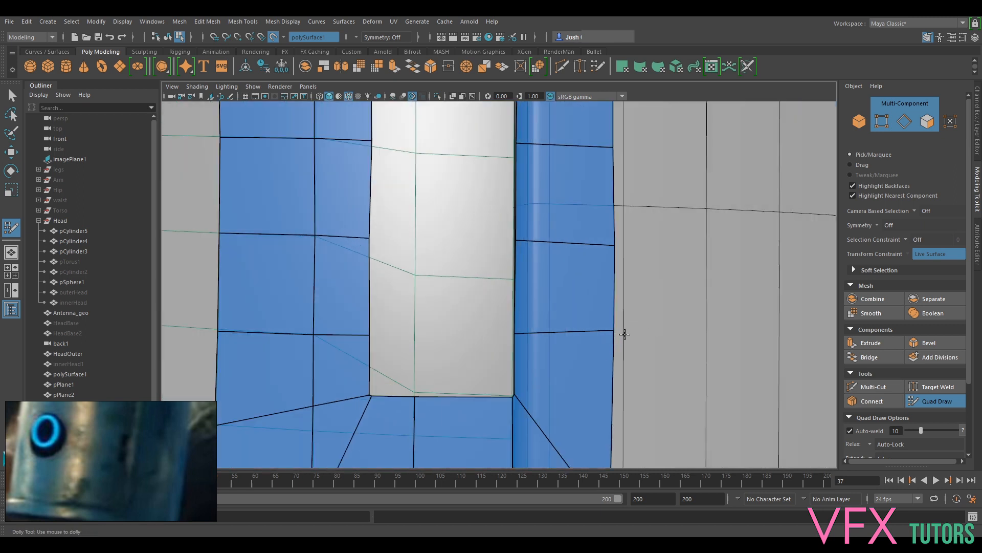
left_click_drag(615, 332, 615, 335)
scroll(615, 336, "down", 2)
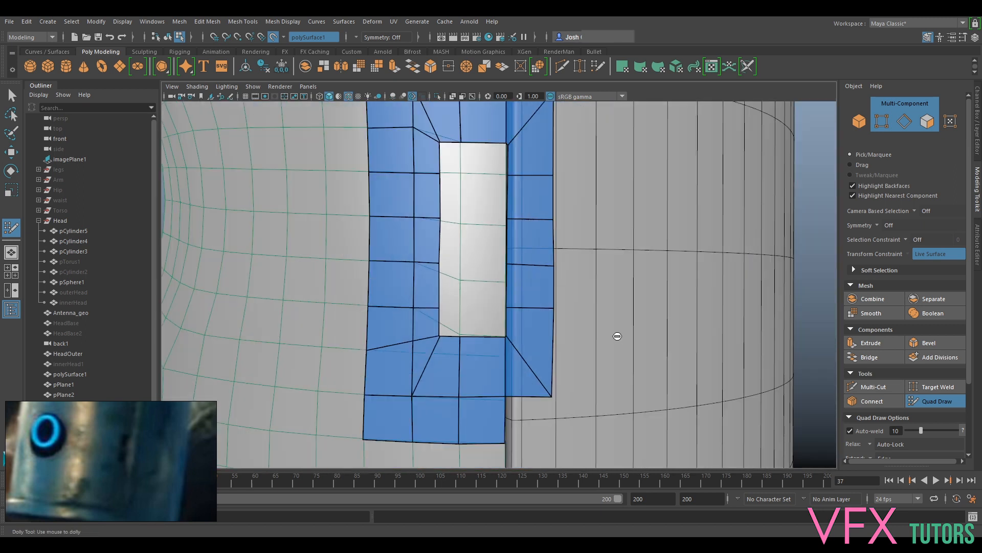
Fill the missing quad at the lower-right corner of the retopology strip below the opening.
middle_click_drag(596, 396, 583, 324, "alt")
scroll(584, 324, "up", 2)
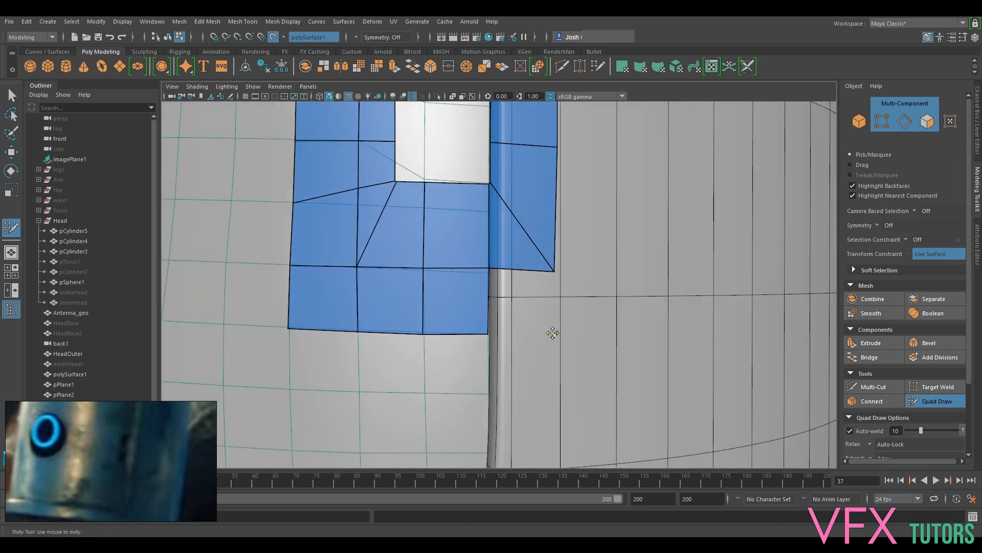
left_click(543, 297, "shift")
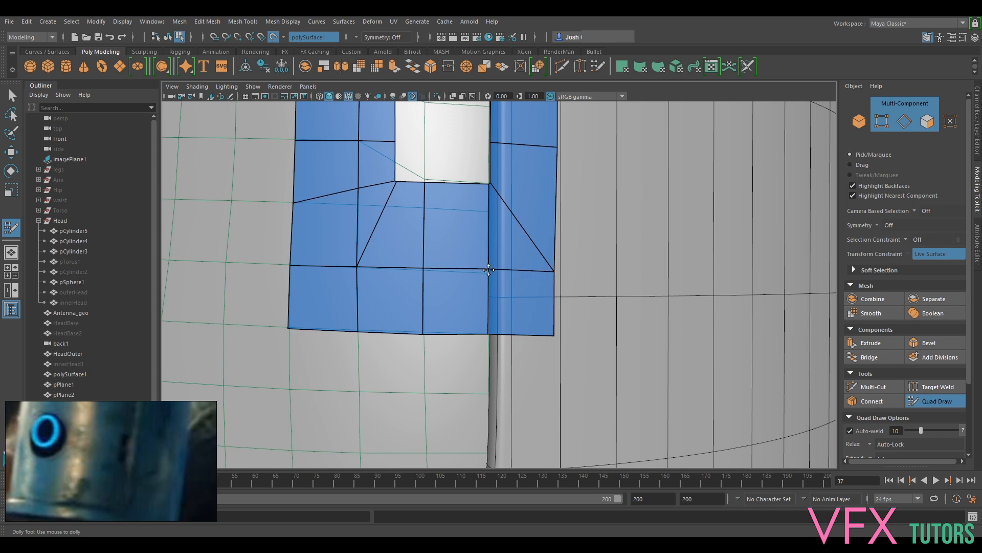
middle_click_drag(569, 253, 547, 267, "alt")
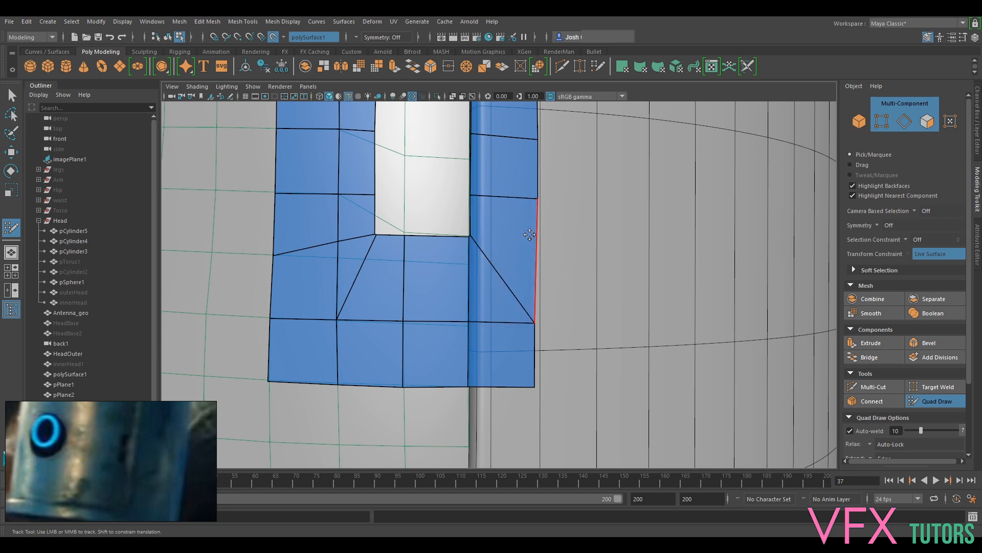
middle_click_drag(504, 228, 500, 253, "alt")
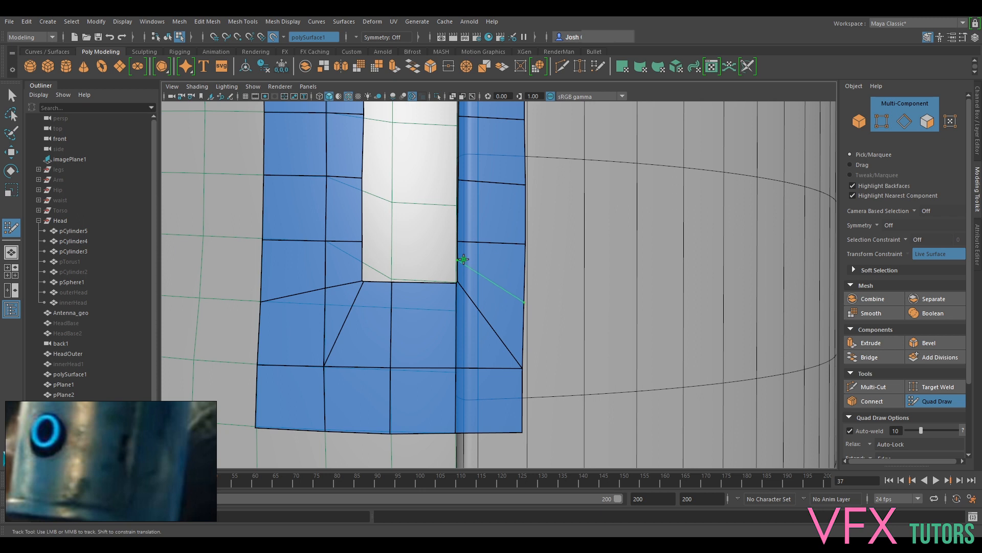
middle_click_drag(506, 187, 548, 281, "alt")
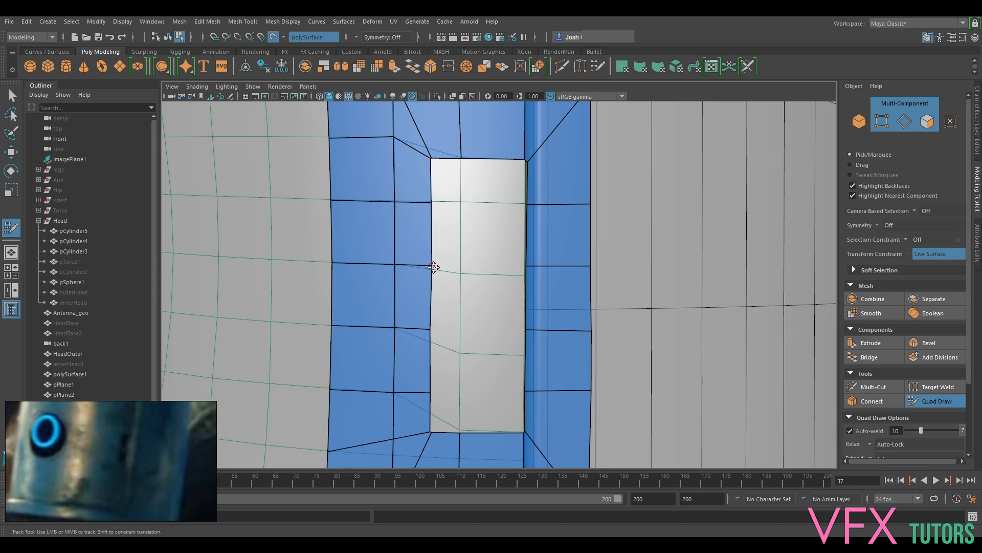
scroll(680, 307, "down", 5)
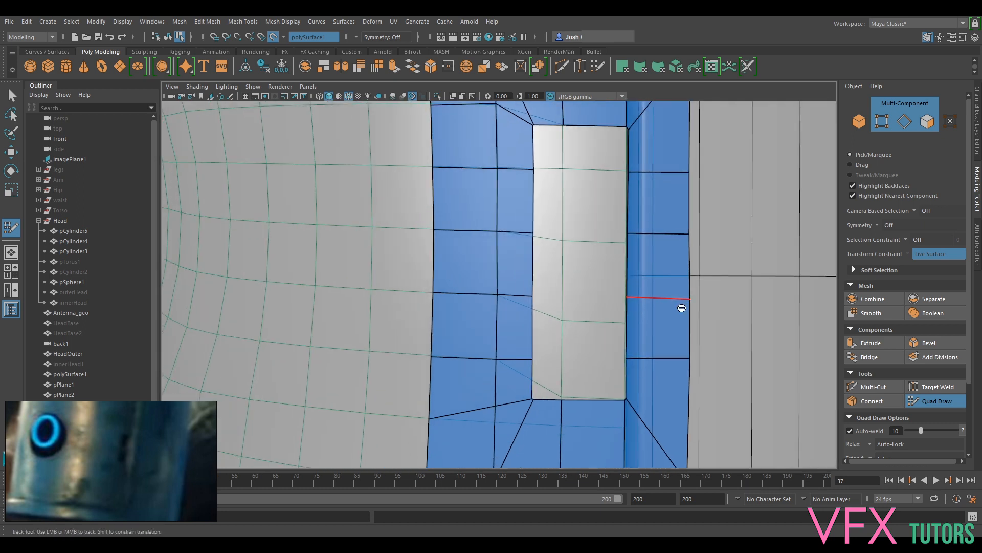
Exit Quad Draw, disable the live surface and preview the retopology mesh smoothed.
left_click(936, 401)
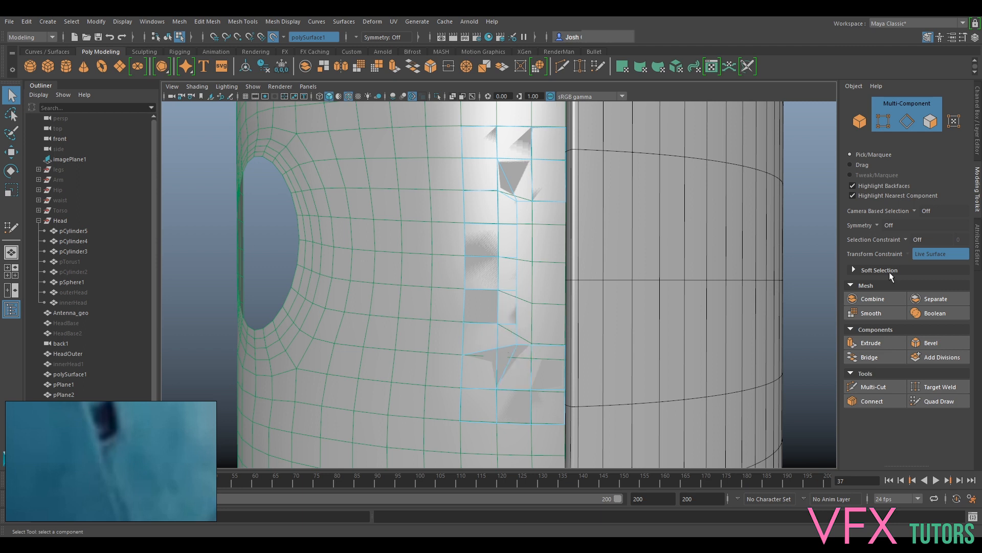
left_click(274, 38)
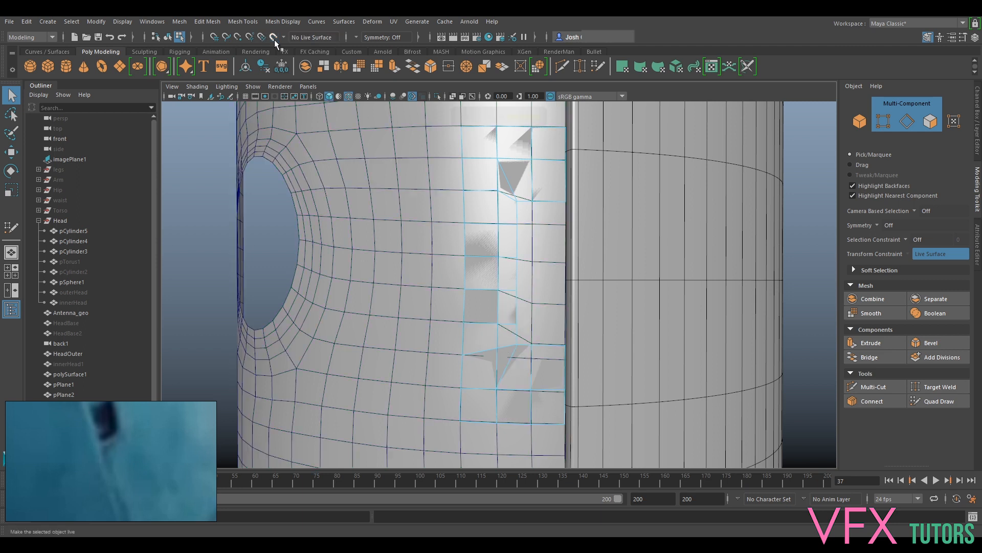
right_click_drag(507, 348, 557, 244)
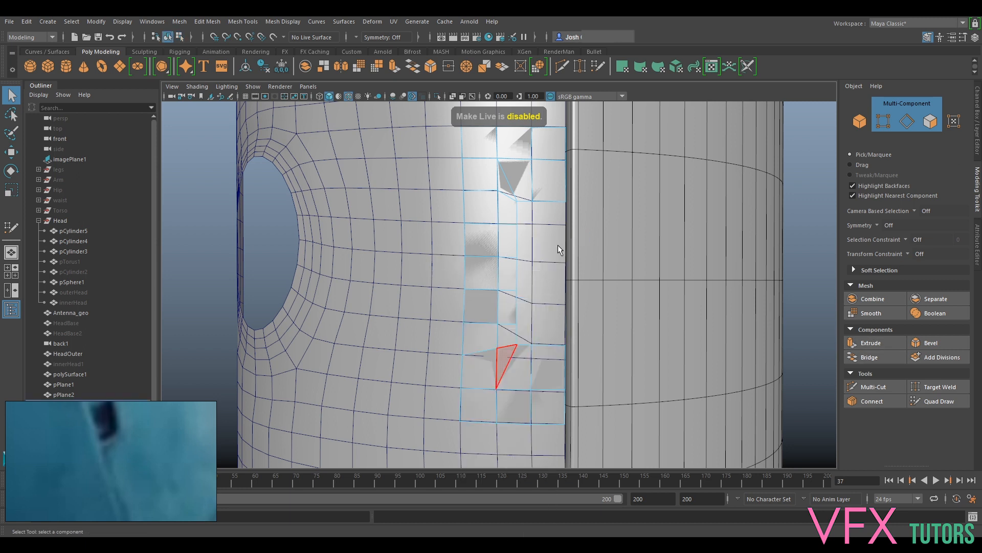
key("3")
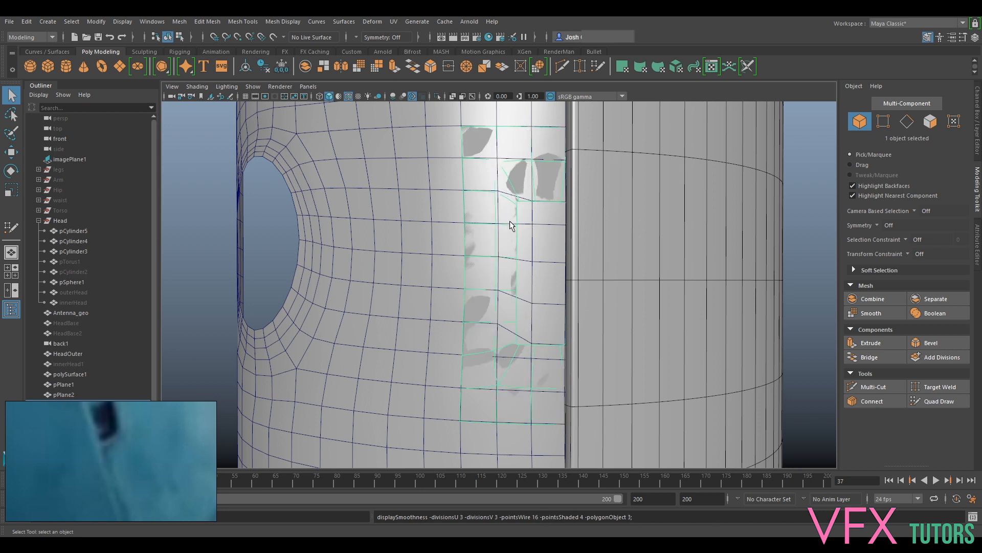
Make polySurface1 the live surface and activate Quad Draw on the retopology mesh.
left_click(445, 192)
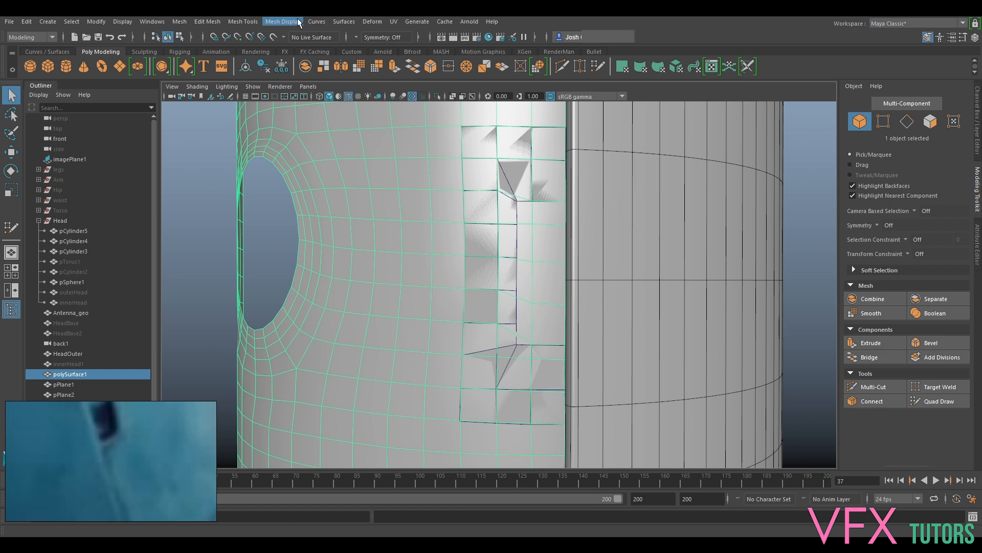
left_click(274, 35)
scroll(606, 222, "up", 5)
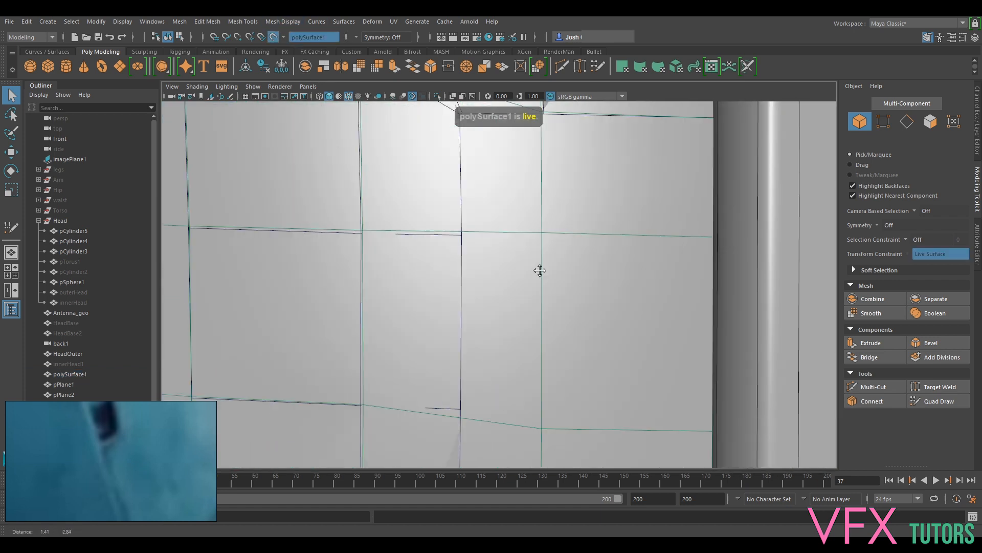
scroll(541, 270, "down", 3)
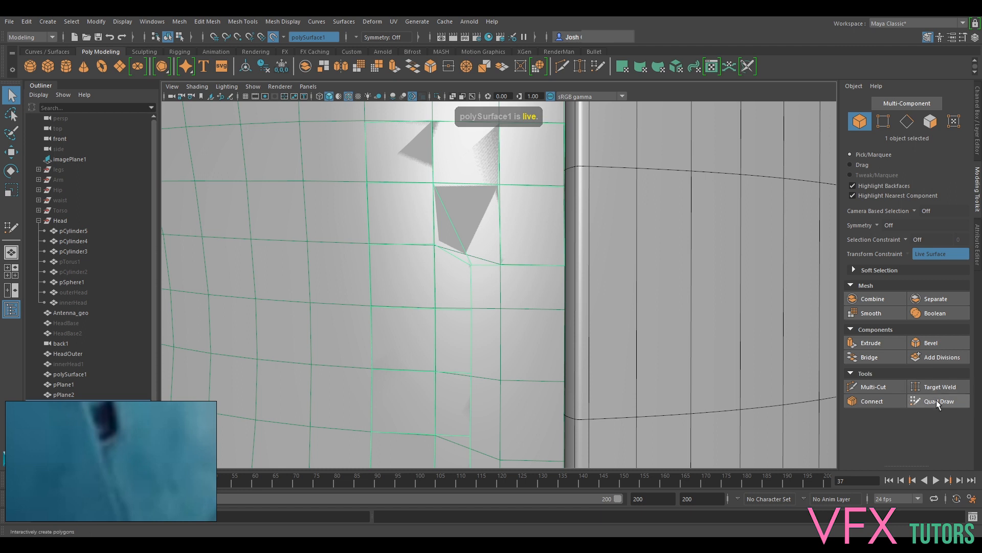
left_click(938, 401)
Turn on smooth mesh preview and spread the two vertices at the opening's upper-left corner to round it.
scroll(438, 212, "up", 4)
mouse_move(425, 226)
left_mouse_down()
mouse_move(439, 224)
mouse_move(423, 249)
mouse_move(438, 230)
left_mouse_up()
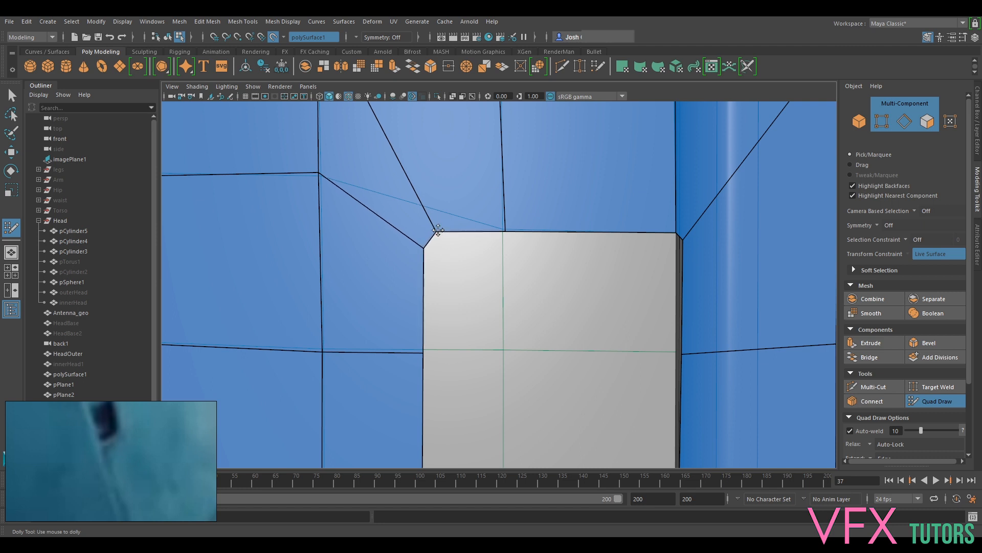
key("3")
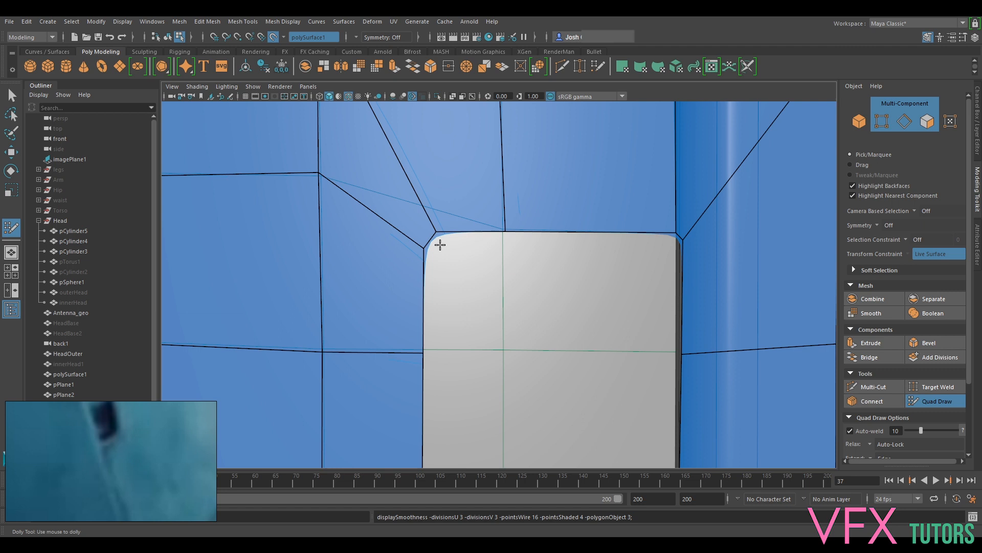
left_click_drag(426, 260, 425, 261)
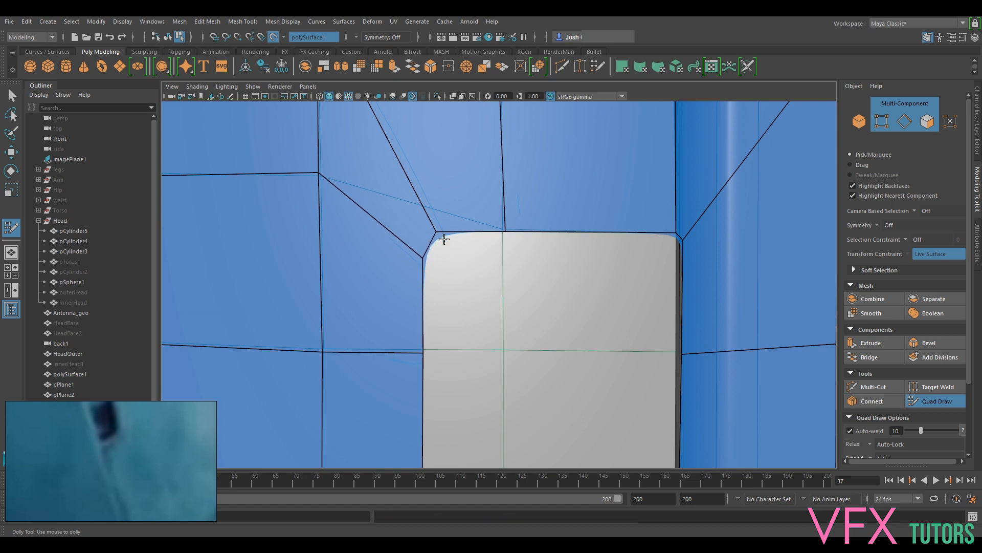
key("ctrl+z")
left_click_drag(445, 234, 453, 234)
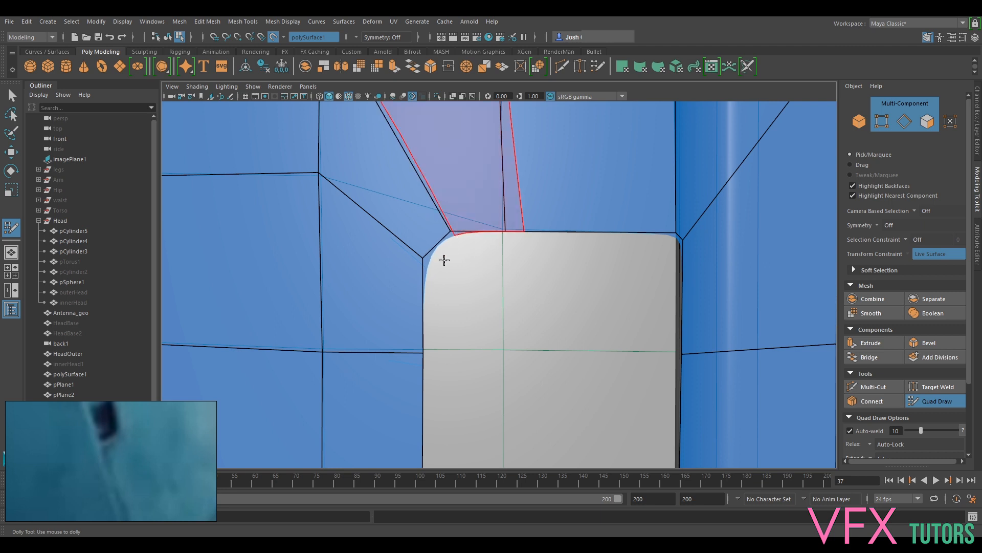
left_click_drag(427, 267, 424, 268)
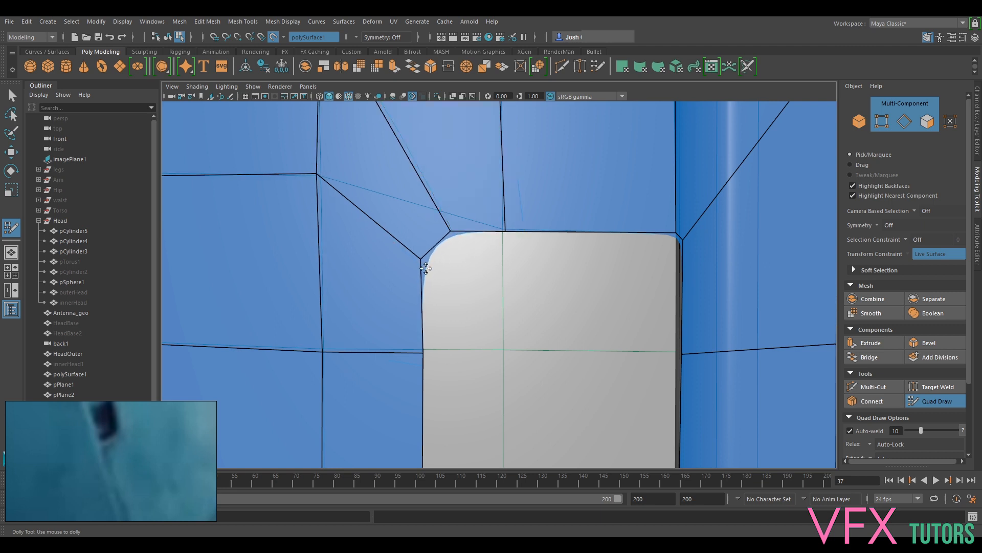
Fine-tune the two upper-left corner vertices of the opening to even out the rounded curve.
scroll(454, 235, "down", 5)
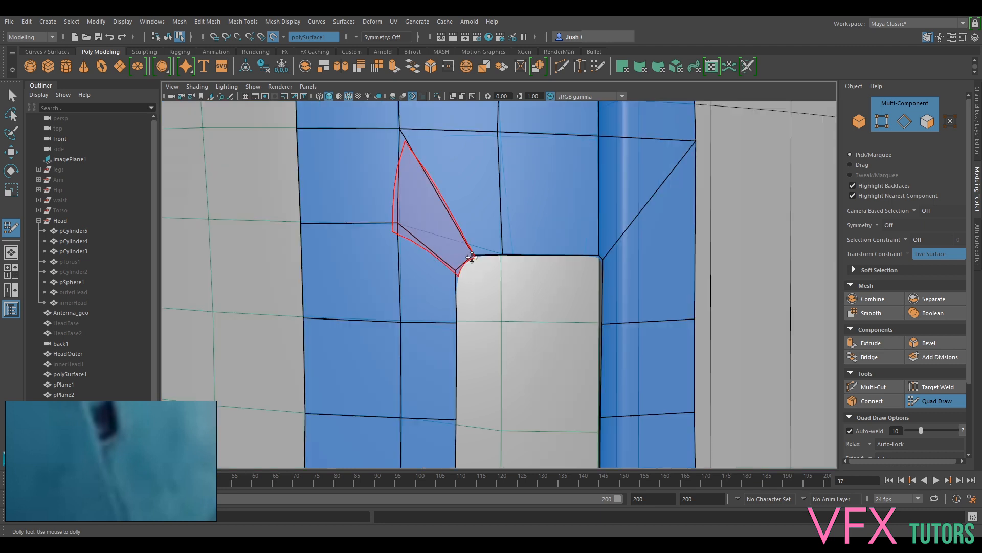
scroll(508, 322, "up", 3)
scroll(489, 290, "up", 3)
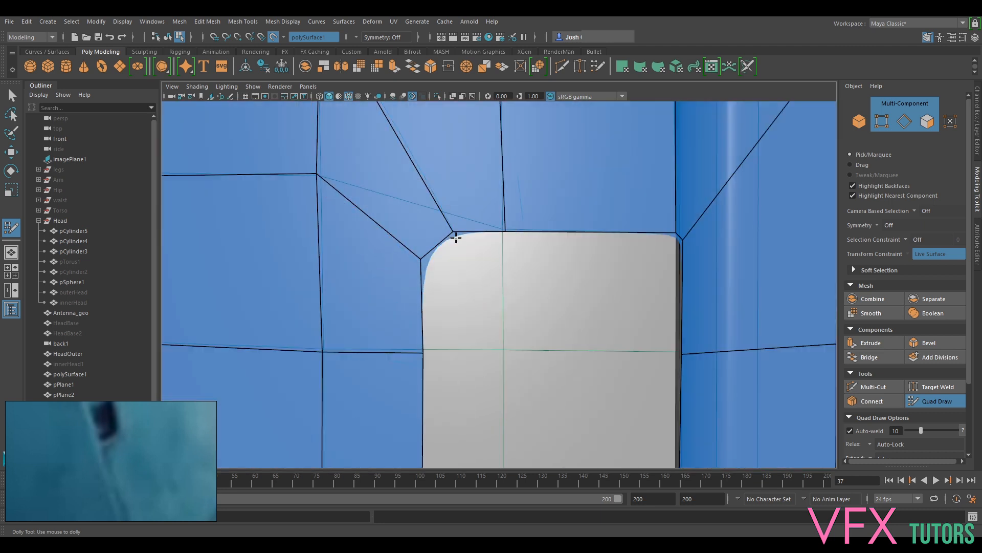
left_click_drag(454, 234, 456, 232)
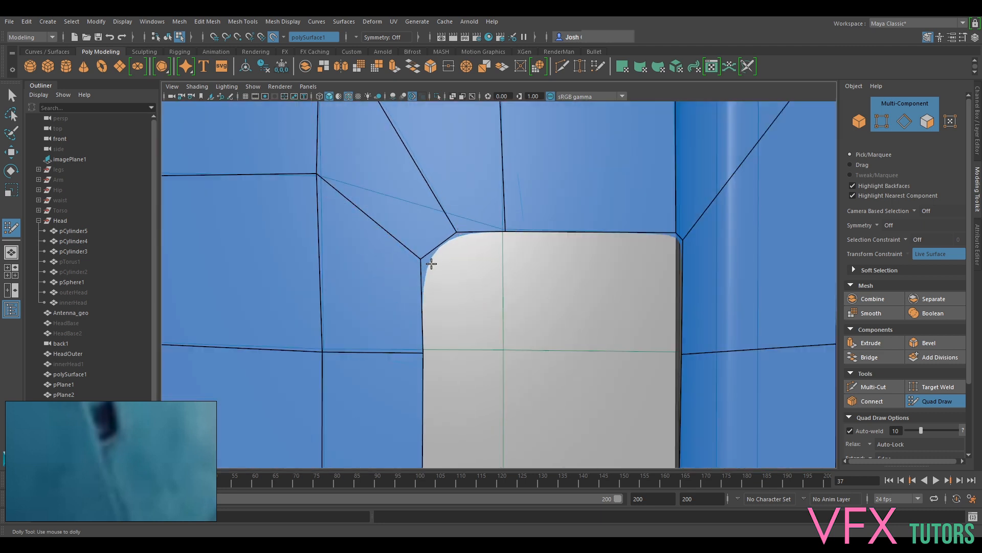
left_click_drag(421, 268, 424, 270)
scroll(437, 370, "down", 5)
Round the opening's lower-left corner by spreading its two vertices along the side and bottom edges.
middle_click_drag(474, 373, 495, 255, "alt")
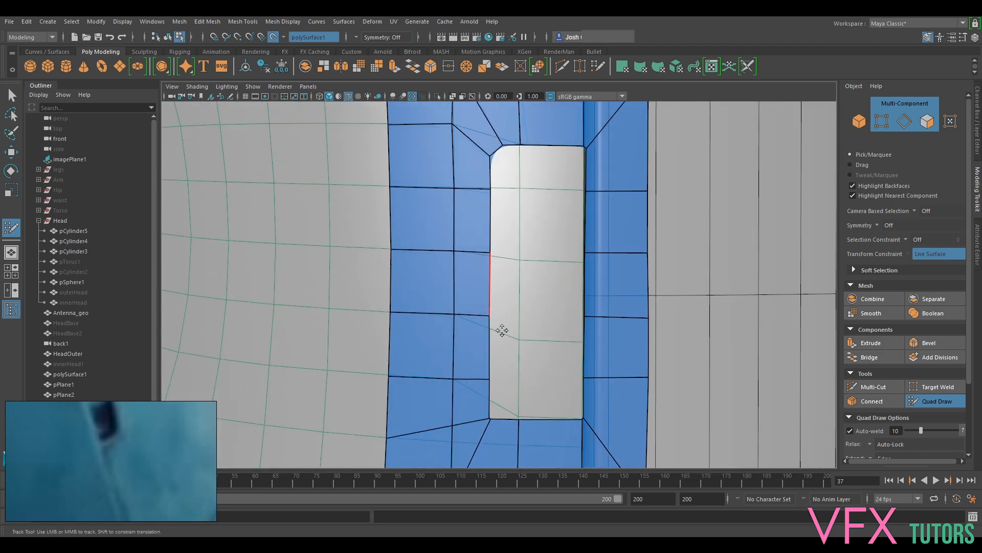
middle_click_drag(502, 331, 478, 176, "alt")
scroll(478, 284, "up", 8)
scroll(478, 284, "down", 5)
middle_click_drag(453, 213, 540, 306, "alt")
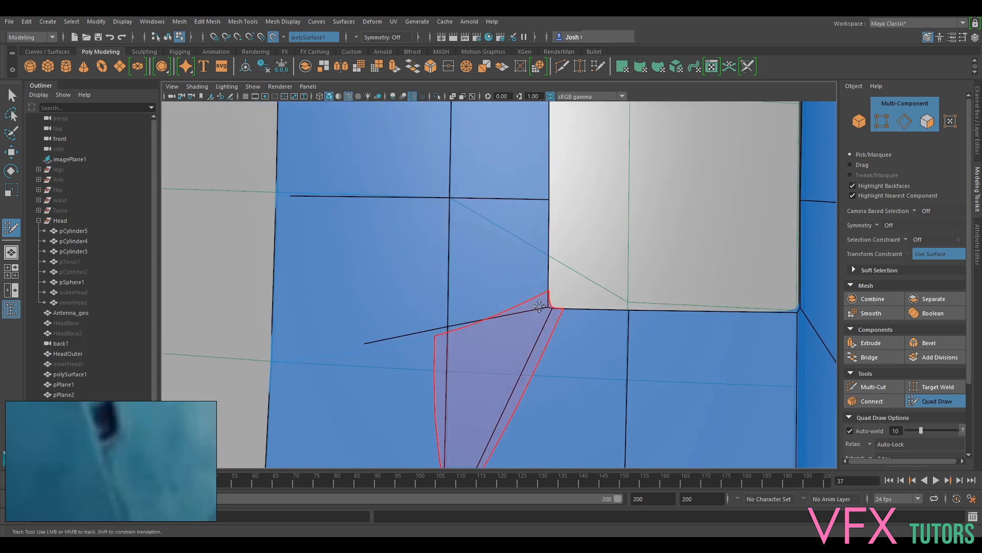
mouse_move(563, 310)
left_mouse_down()
mouse_move(588, 313)
mouse_move(551, 285)
mouse_move(544, 291)
mouse_move(555, 267)
left_mouse_up()
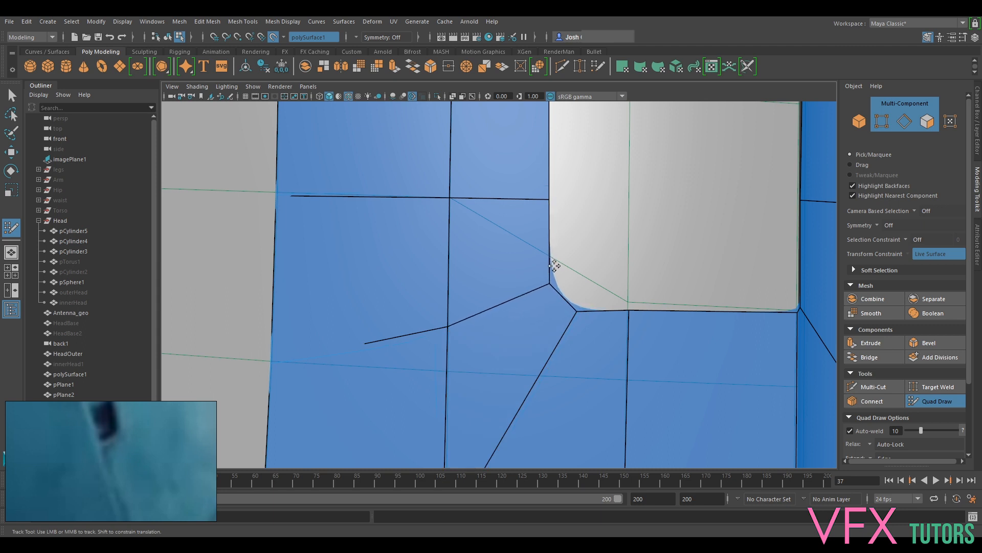
left_click_drag(582, 305, 586, 302)
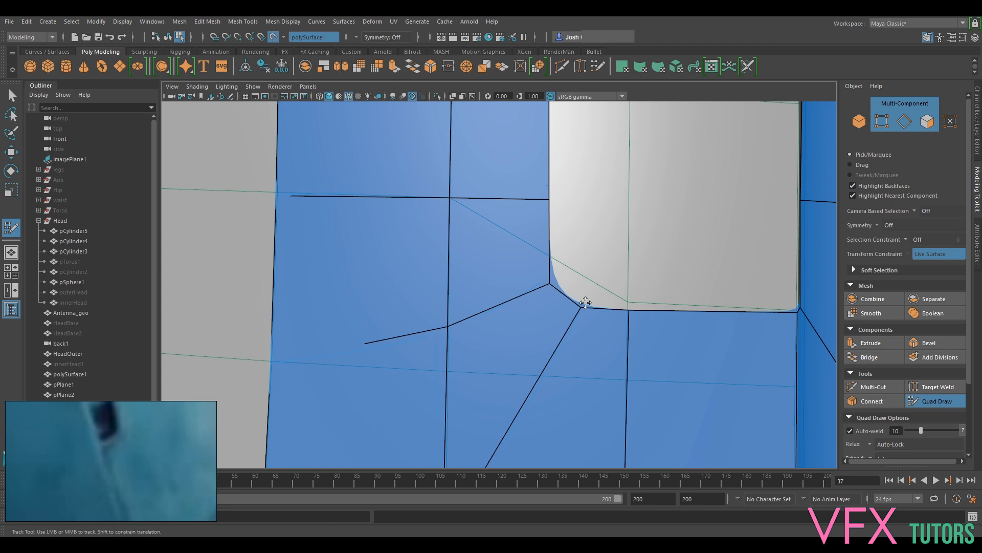
Round the opening's lower-right corner by moving its two vertices apart along the bottom and side edges.
middle_click_drag(686, 323, 642, 318, "alt")
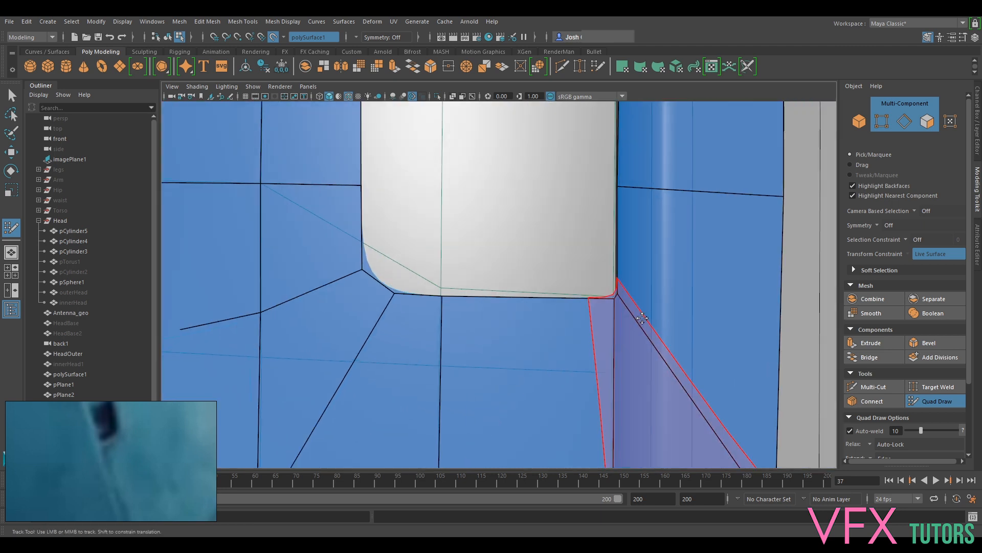
left_click_drag(588, 298, 561, 297)
left_click_drag(613, 281, 615, 258)
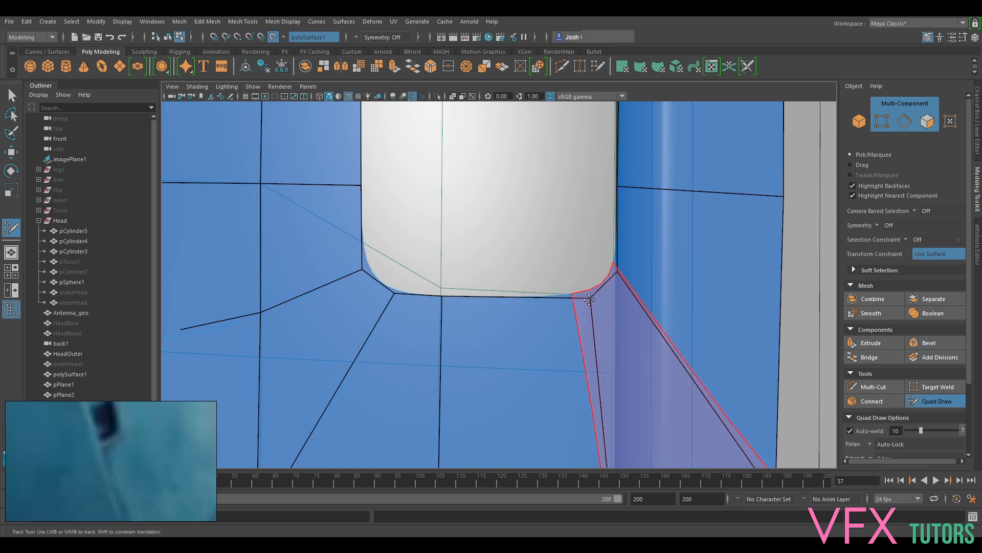
left_click_drag(568, 293, 575, 294)
Round the opening's upper-right corner by spreading its two vertices along the top and side edges.
middle_click_drag(606, 233, 601, 343, "alt")
middle_click_drag(621, 197, 628, 269, "alt")
left_click(628, 268, "ctrl+shift")
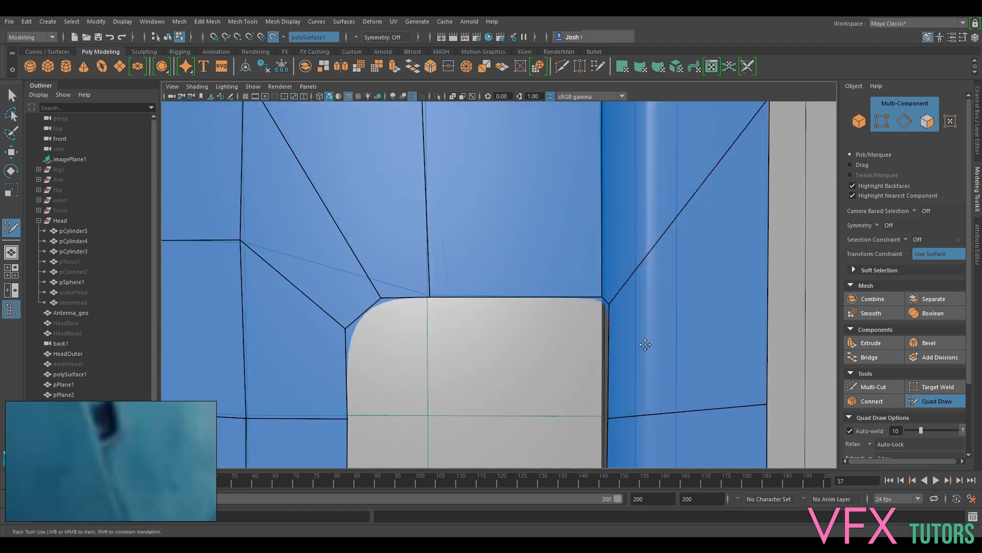
middle_click_drag(645, 345, 604, 247, "alt")
left_click_drag(571, 222, 573, 234)
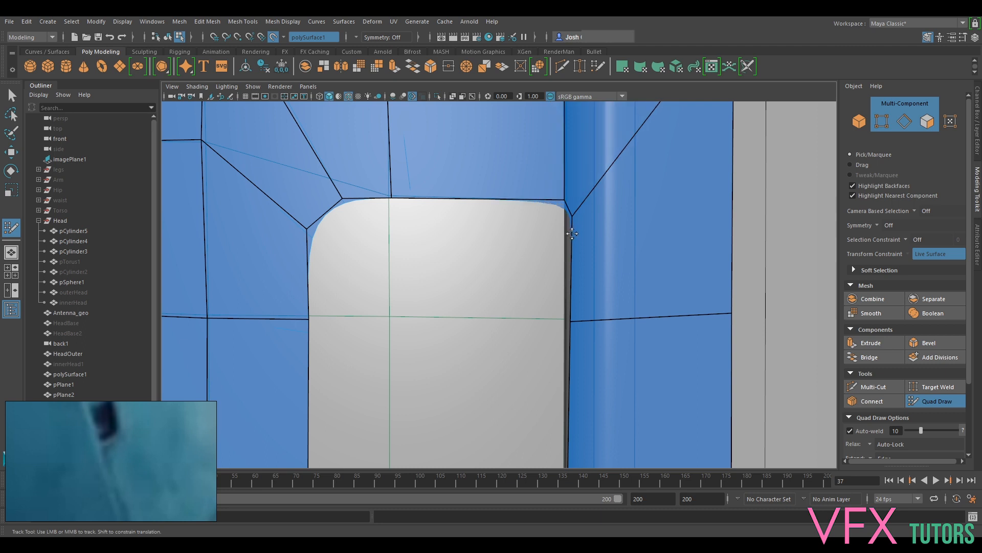
left_click(537, 204, "ctrl+shift")
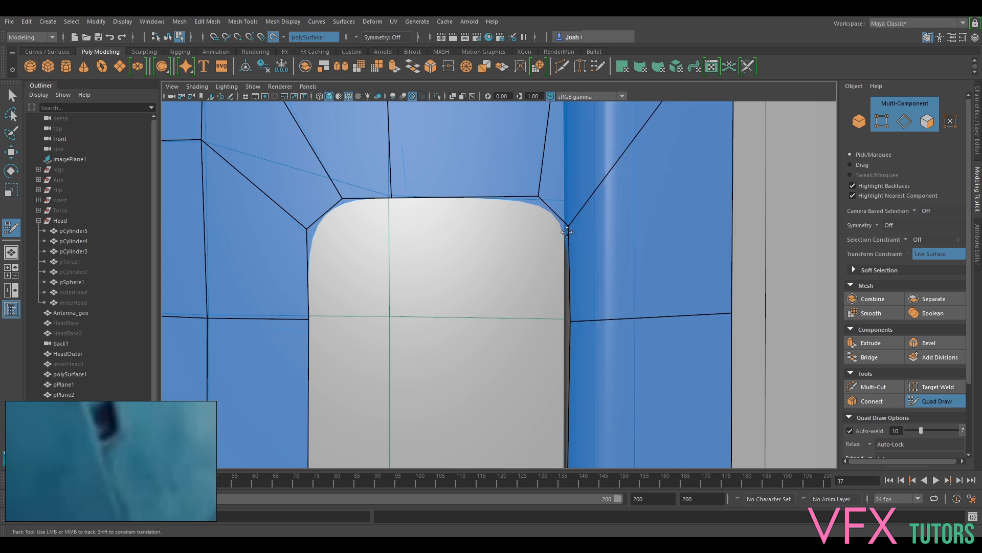
left_click_drag(520, 201, 507, 198)
Refine the opening's lower corners by moving the two bottom-edge vertices slightly inward and nudging the left side edge.
scroll(558, 309, "down", 8)
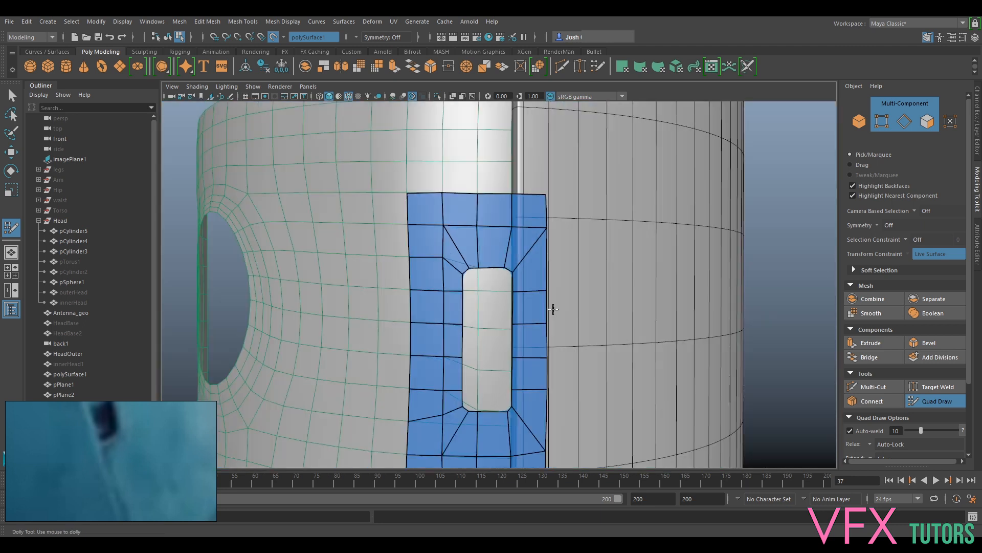
middle_click_drag(488, 360, 502, 281, "alt")
scroll(507, 307, "up", 4)
middle_click_drag(470, 378, 521, 315, "alt")
scroll(521, 314, "up", 3)
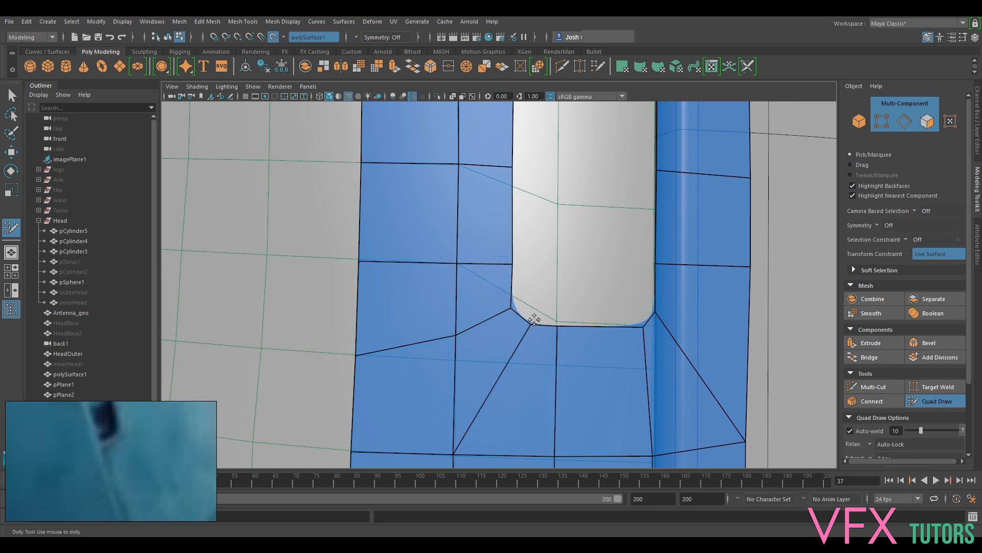
key("ctrl+z")
left_click_drag(532, 324, 535, 324)
left_click_drag(634, 321, 629, 324)
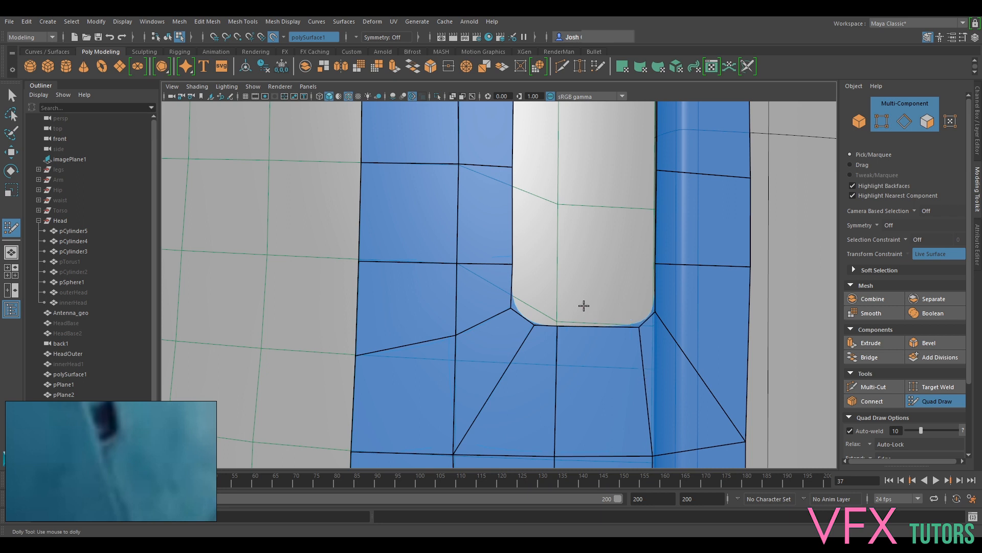
left_click_drag(515, 264, 514, 265)
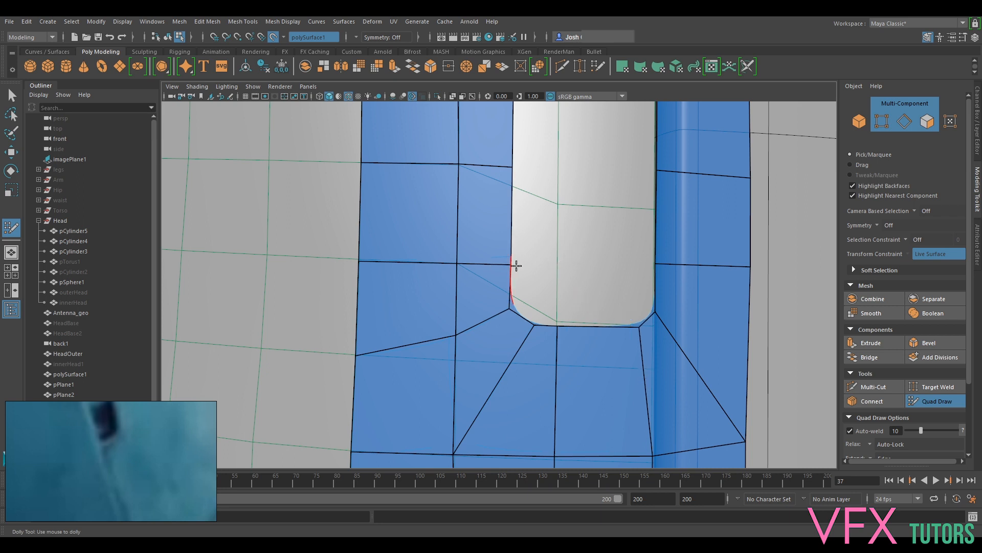
Leave Quad Draw, turn off the live surface, and select the four vertices along the opening's left edge for scaling.
scroll(516, 265, "down", 5)
key("q")
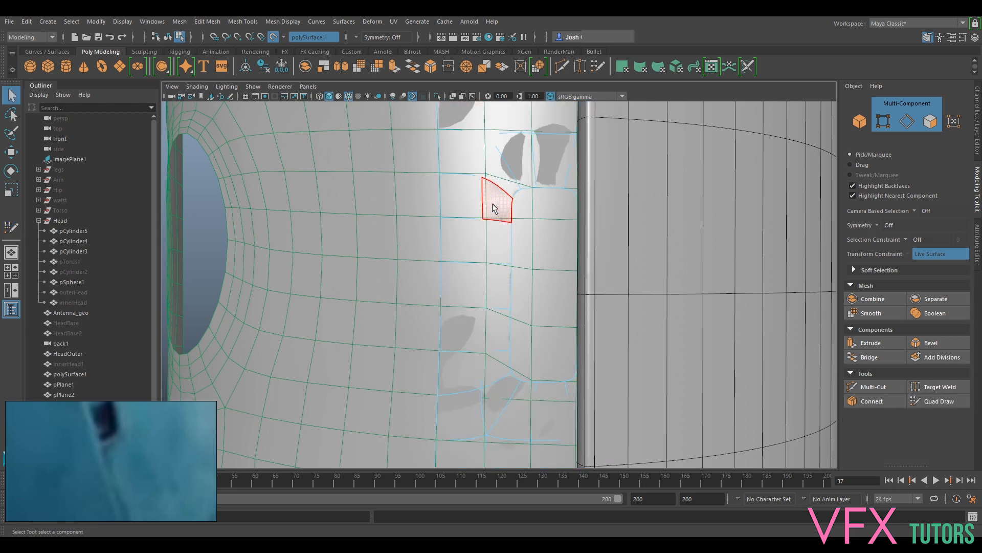
left_click(274, 38)
right_click_drag(511, 251, 522, 226)
left_click_drag(508, 320, 501, 358)
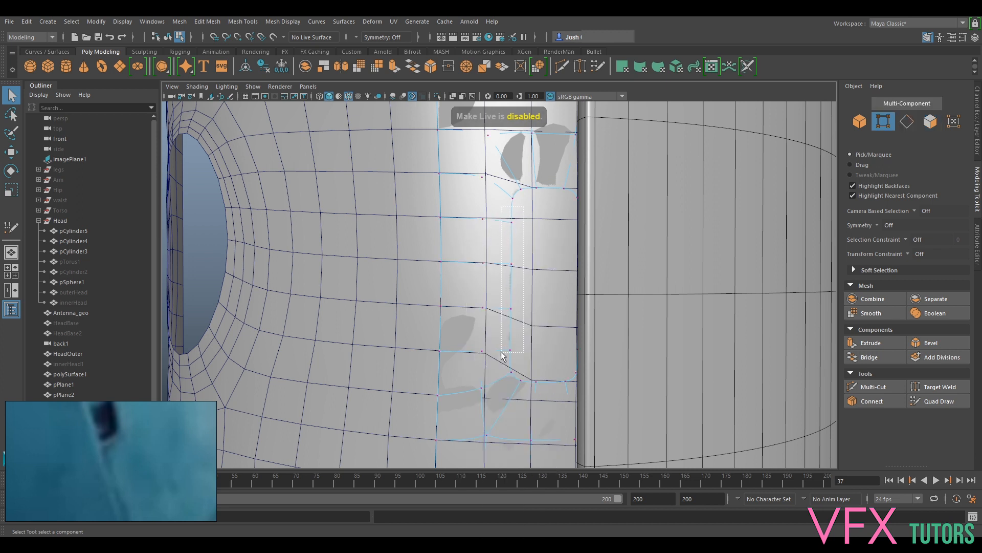
key("r")
Set the Scale tool's axis orientation to Component.
left_click_drag(586, 309, 660, 348, "alt")
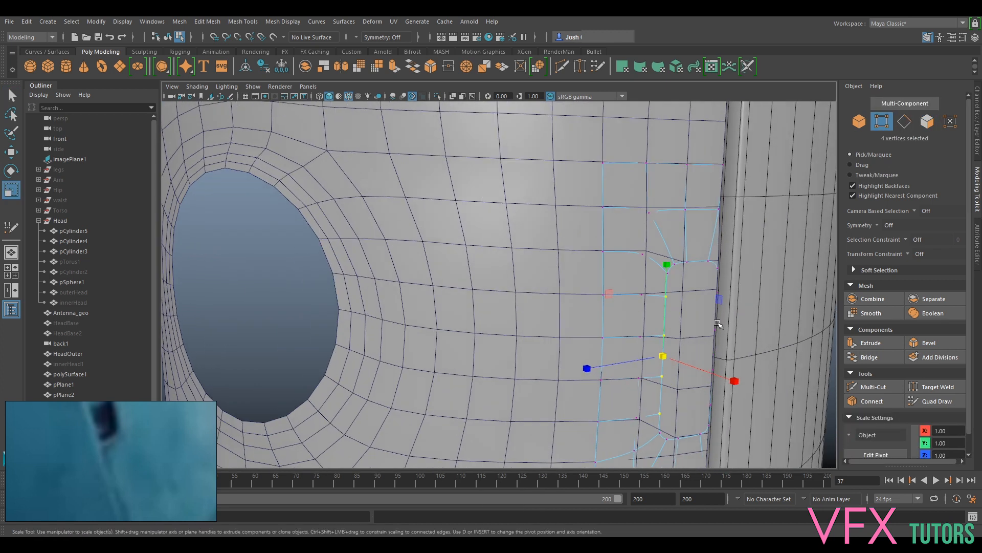
double_click(11, 189)
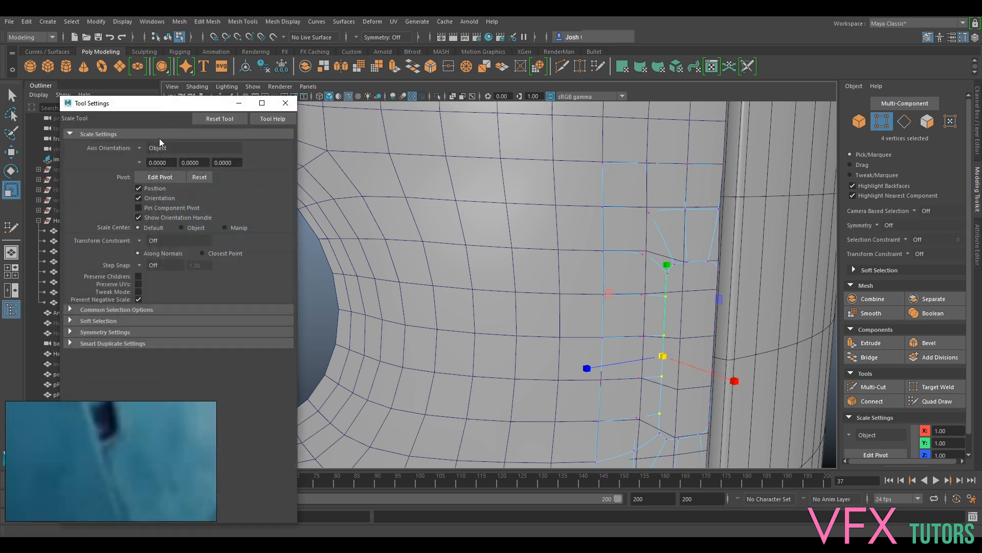
left_click(140, 146)
left_click(164, 172)
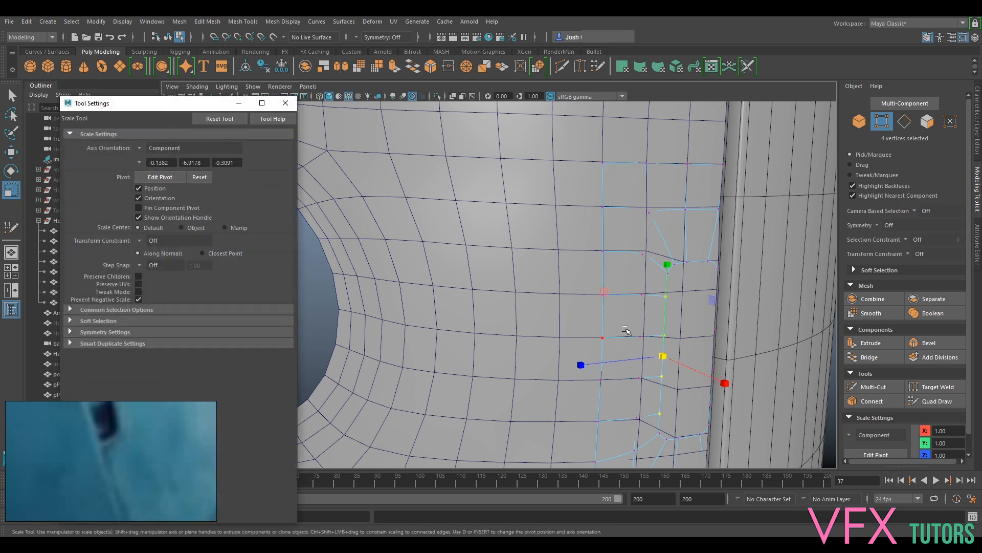
Scale the four left-edge vertices along their component axis to straighten the opening's left side.
left_click_drag(625, 329, 686, 440, "alt")
middle_click_drag(685, 440, 600, 322, "alt")
left_click_drag(547, 339, 552, 340)
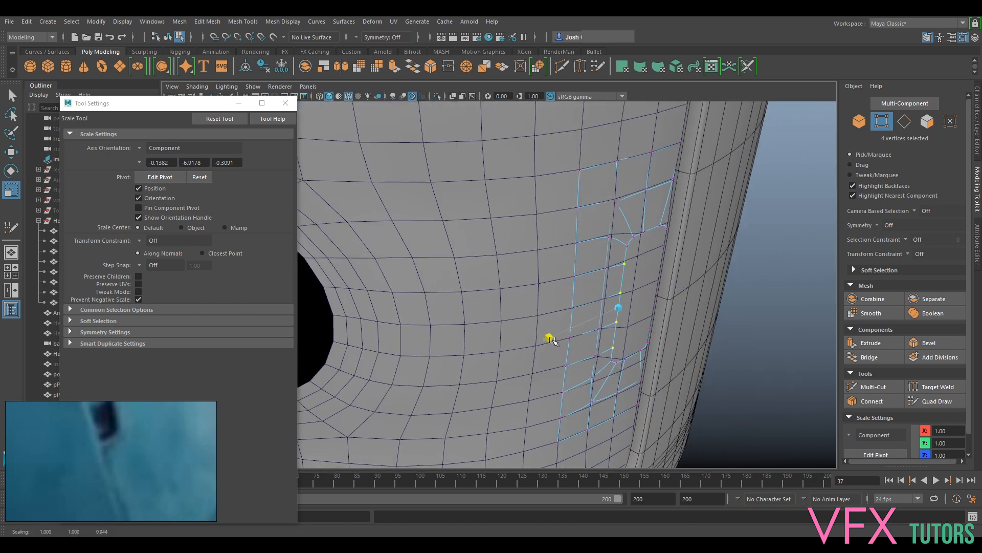
left_click_drag(385, 378, 599, 316)
right_click_drag(555, 236, 616, 281, "alt")
middle_click_drag(494, 210, 552, 273, "alt")
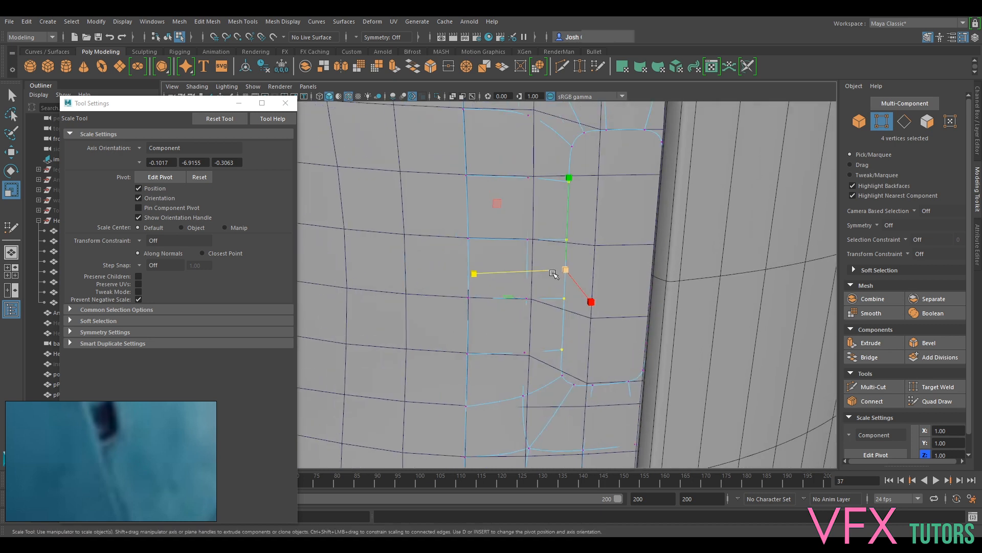
left_click_drag(468, 279, 513, 279)
left_click_drag(819, 275, 395, 309)
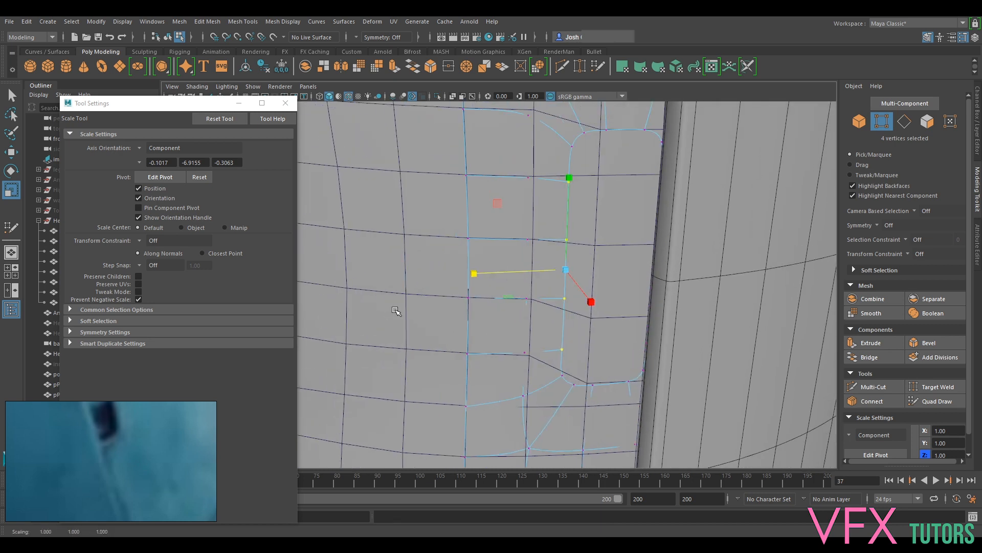
left_click_drag(474, 276, 521, 288)
left_click_drag(683, 284, 633, 294)
left_click_drag(634, 249, 608, 245, "alt")
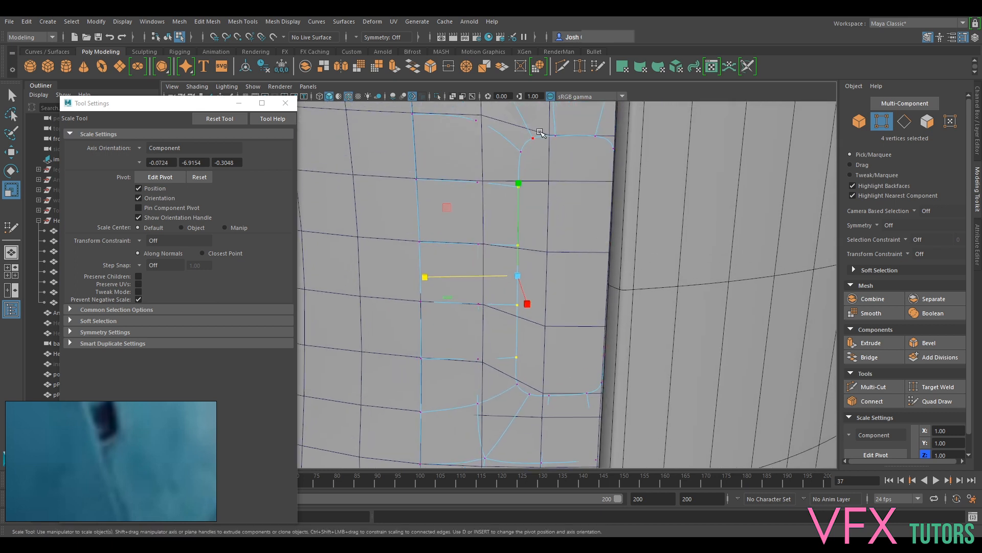
Select the opening's three top-edge vertices and flatten them vertically with the Scale axis orientation set to World.
left_click_drag(573, 142, 598, 148)
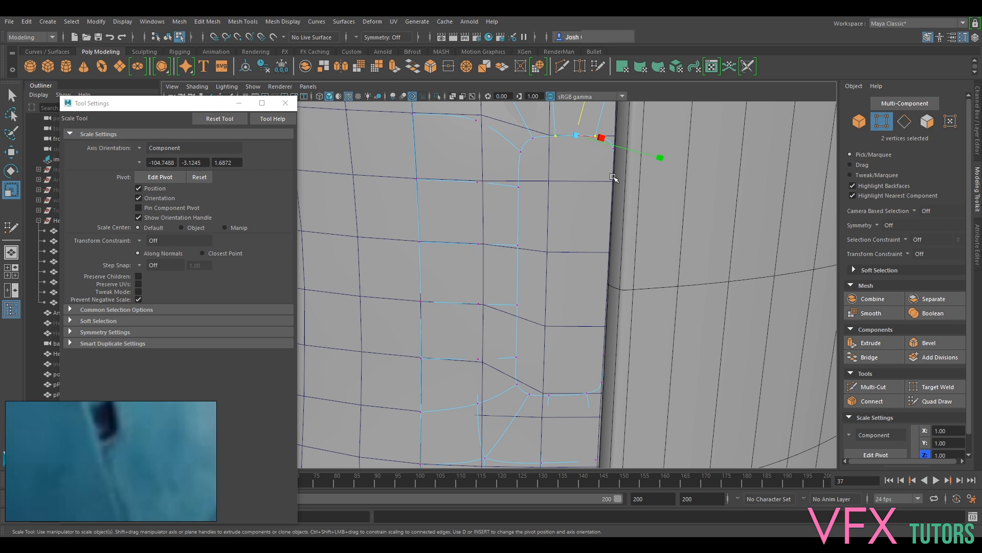
left_click_drag(603, 186, 550, 199, "alt")
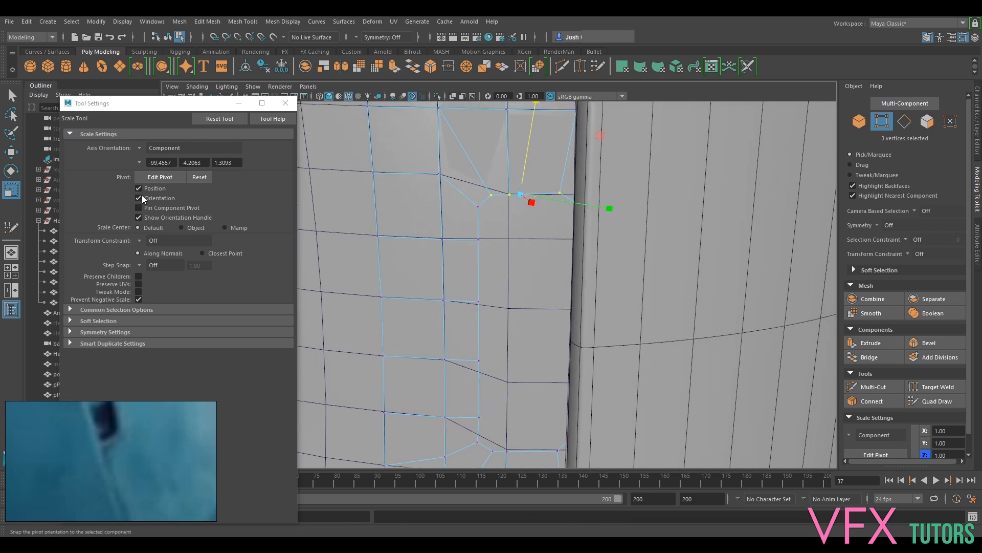
left_click(139, 148)
left_click(178, 163)
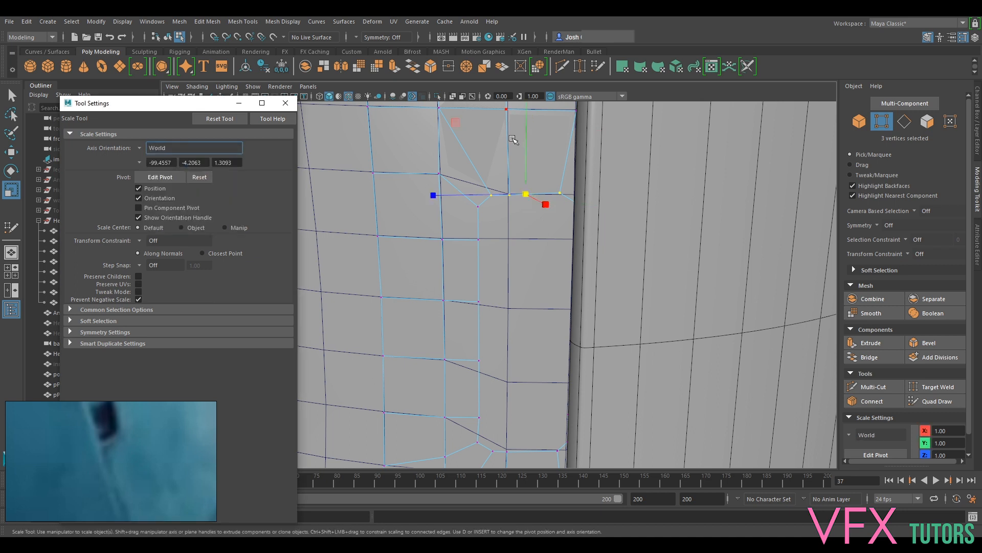
left_click_drag(523, 135, 544, 342)
Flatten the opening's three bottom-edge vertices vertically with Scale, and return the patch to object mode.
middle_click_drag(557, 348, 549, 264, "alt")
left_click_drag(478, 306, 547, 315)
left_click_drag(510, 267, 520, 376)
left_click_drag(470, 293, 476, 283, "alt")
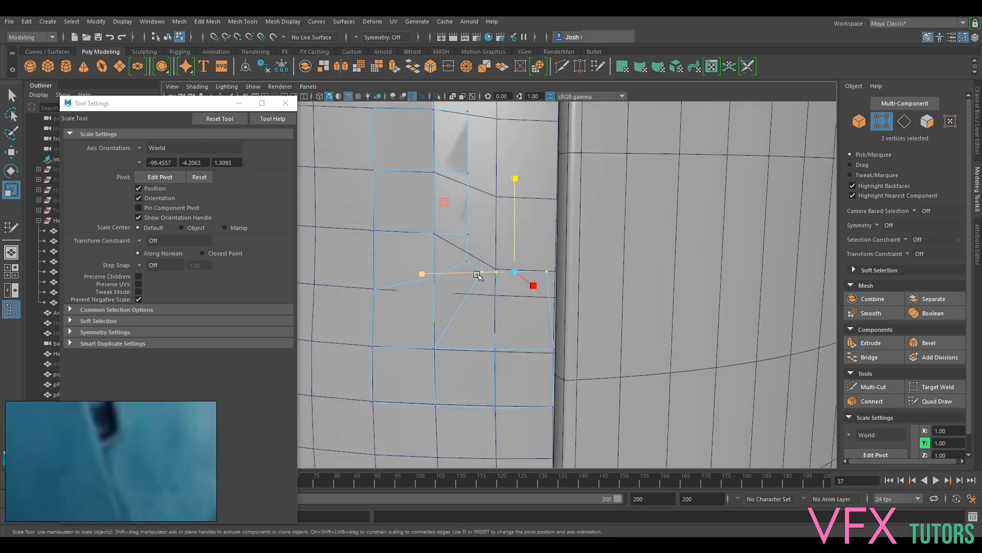
left_click(452, 233)
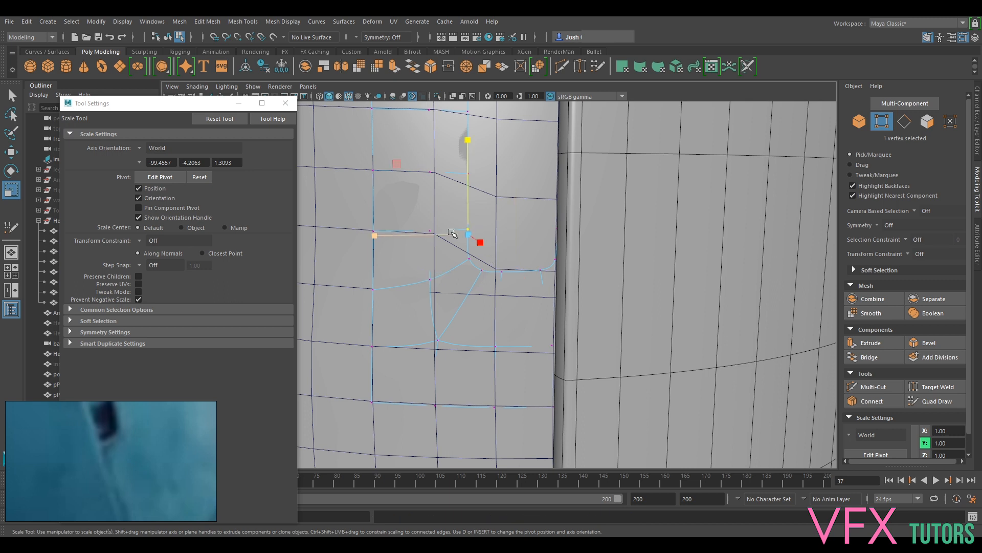
scroll(516, 241, "down", 3)
middle_click_drag(530, 230, 531, 273, "alt")
right_click(502, 177)
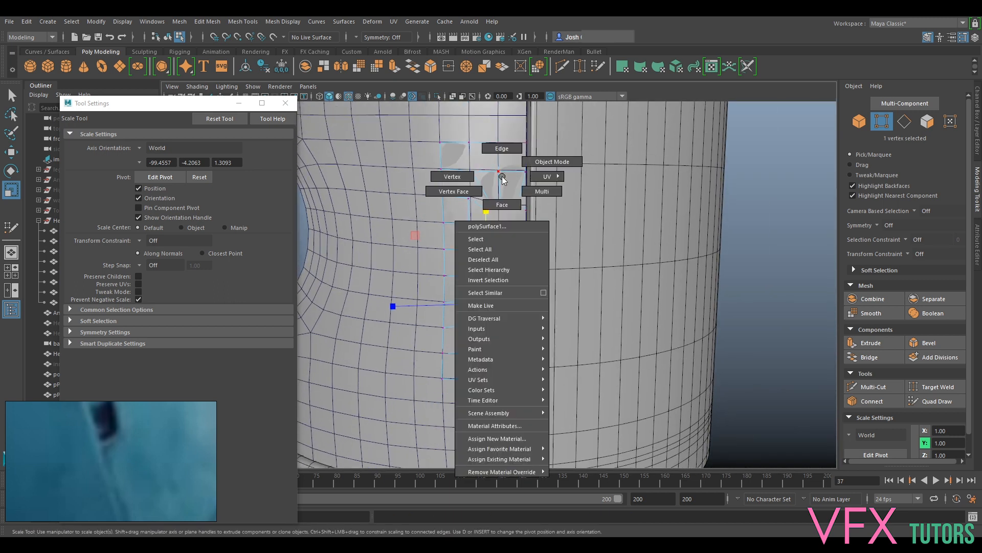
right_click_drag(502, 177, 582, 168)
Examine from several angles how the opening patch sits against the surrounding head panel.
left_click_drag(505, 228, 513, 244, "alt")
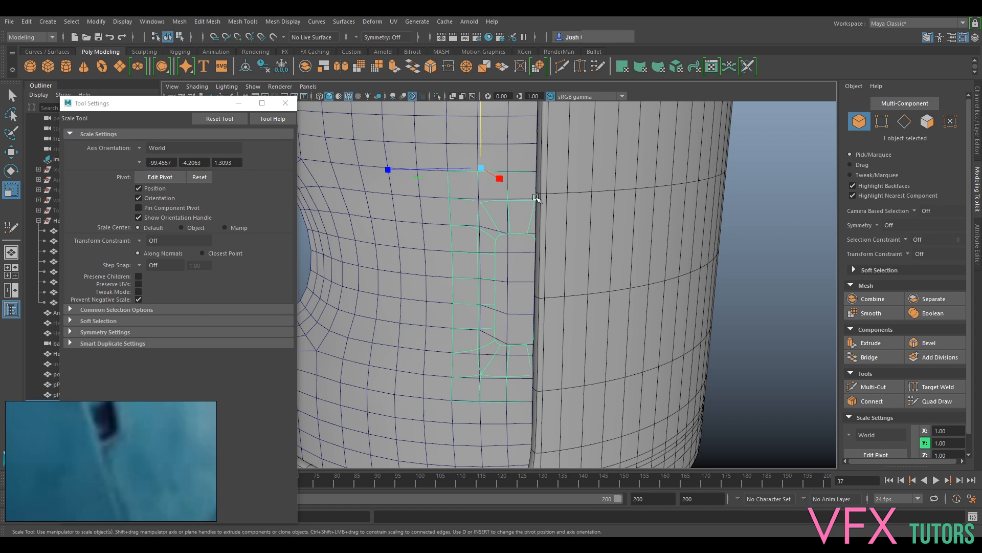
mouse_move(483, 338)
left_mouse_down("alt")
mouse_move(484, 324)
mouse_move(505, 317)
mouse_move(490, 333)
left_mouse_up("alt")
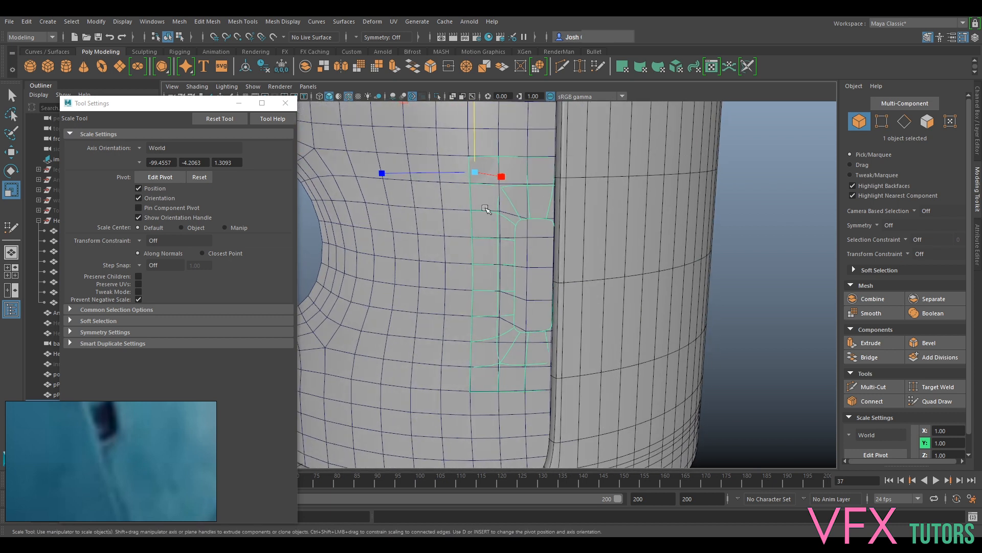
scroll(485, 210, "down", 5)
left_click_drag(530, 289, 417, 313, "alt")
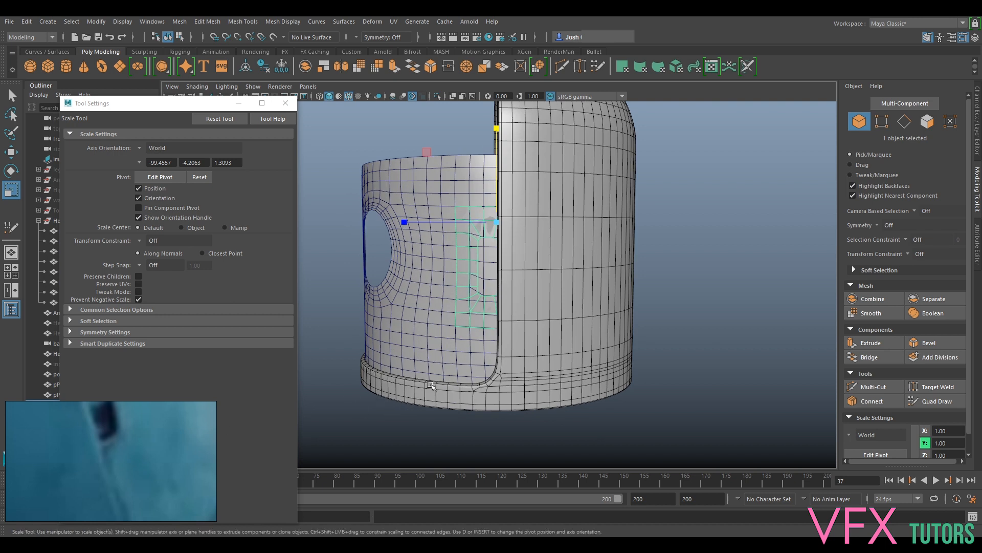
scroll(430, 386, "up", 3)
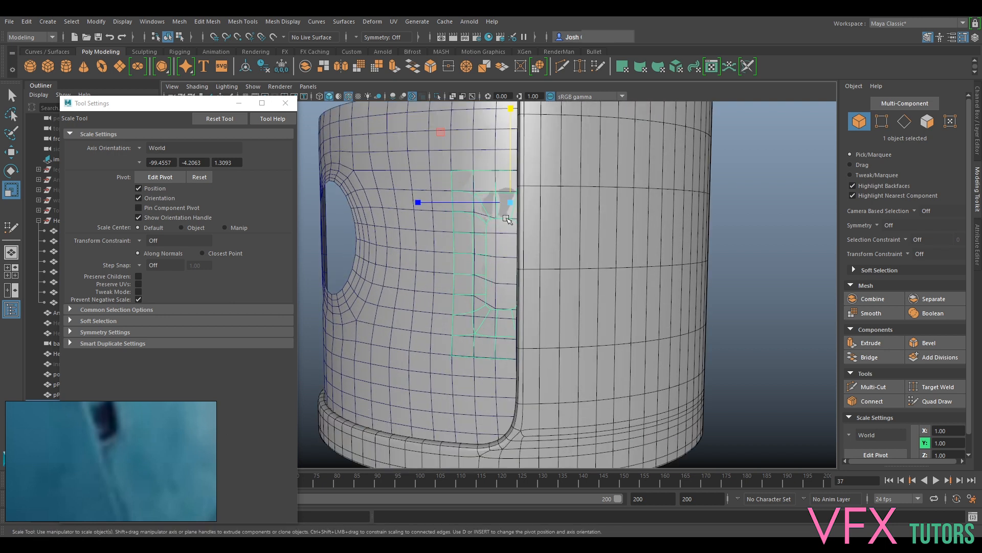
left_click_drag(507, 220, 555, 218, "alt")
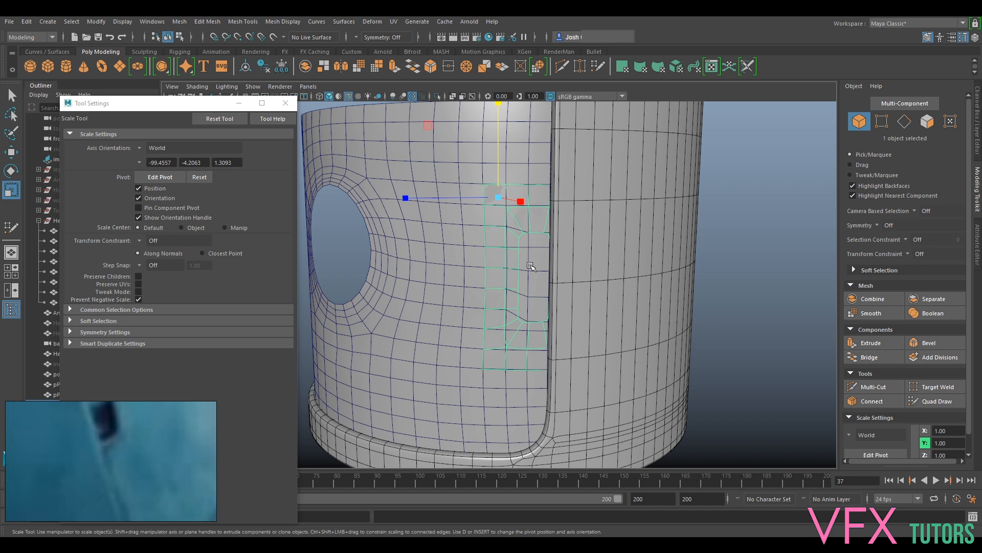
scroll(531, 265, "up", 2)
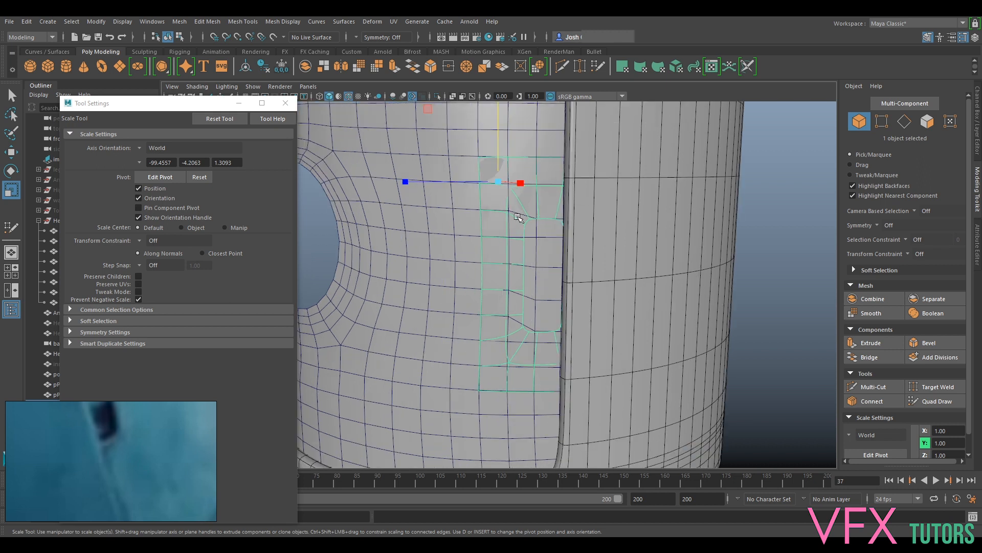
Turn off smooth preview on the head panel and delete its faces beneath the opening patch.
left_click(459, 123)
key("1")
key("r")
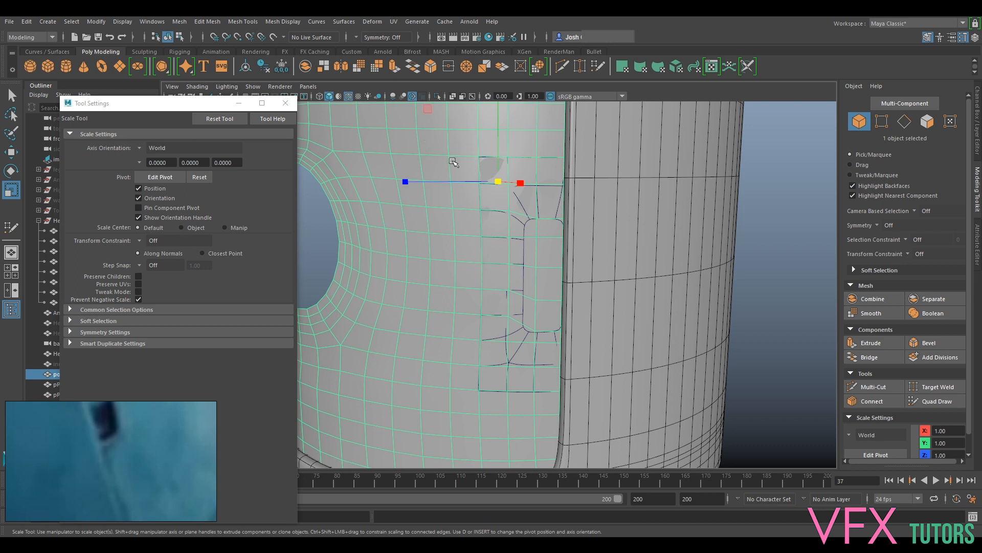
scroll(455, 163, "down", 2)
scroll(476, 197, "up", 1)
right_click_drag(446, 168, 585, 209)
left_click_drag(529, 263, 521, 340)
key("Delete")
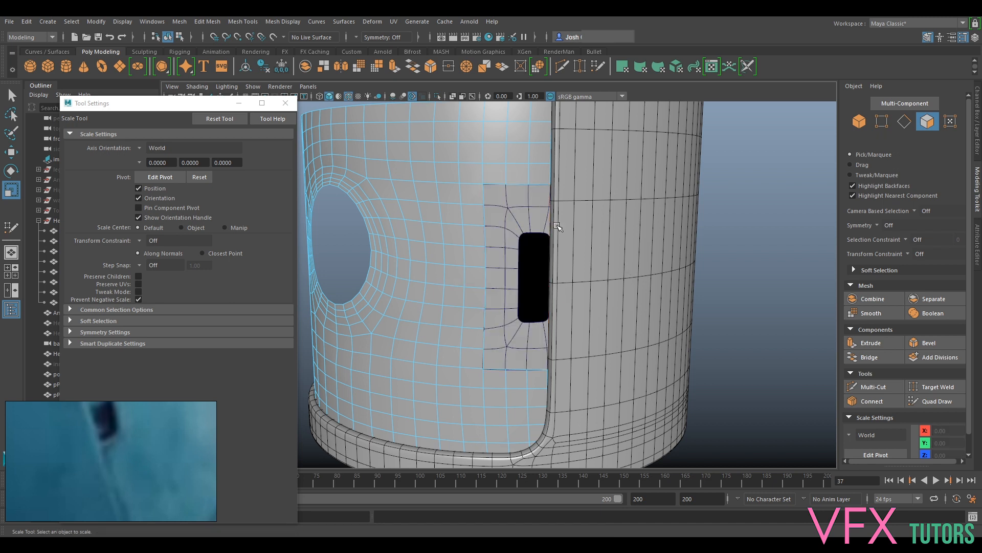
Select the head panel together with the opening patch and isolate both to check how their edges line up.
left_click_drag(527, 224, 520, 214, "alt")
right_click_drag(519, 214, 555, 178)
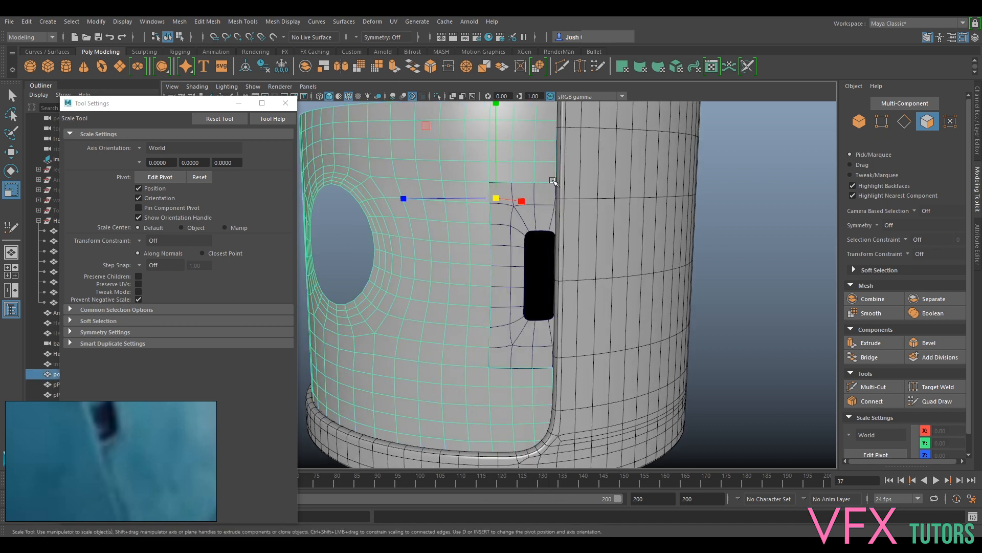
left_click(532, 196, "shift")
key("ctrl+1")
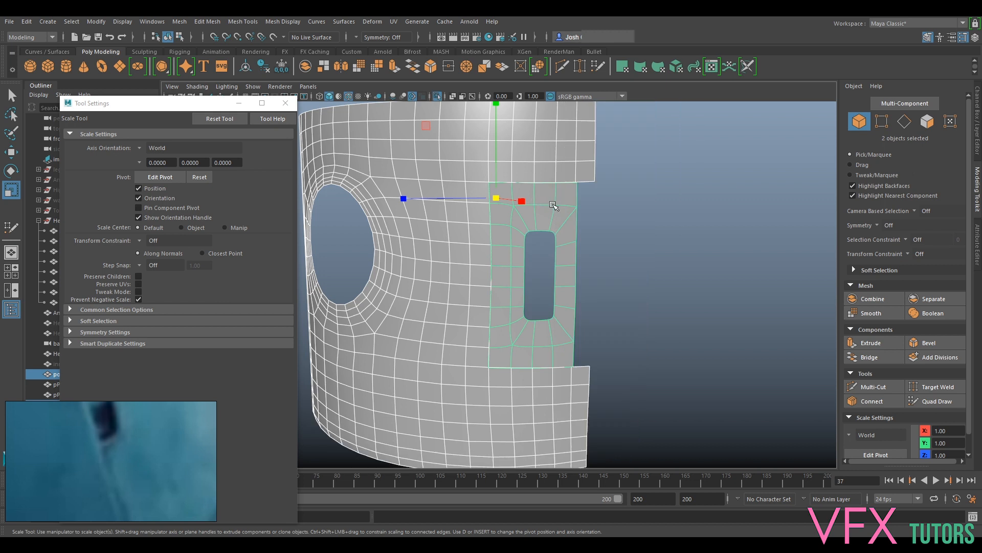
left_click_drag(611, 217, 597, 216, "alt")
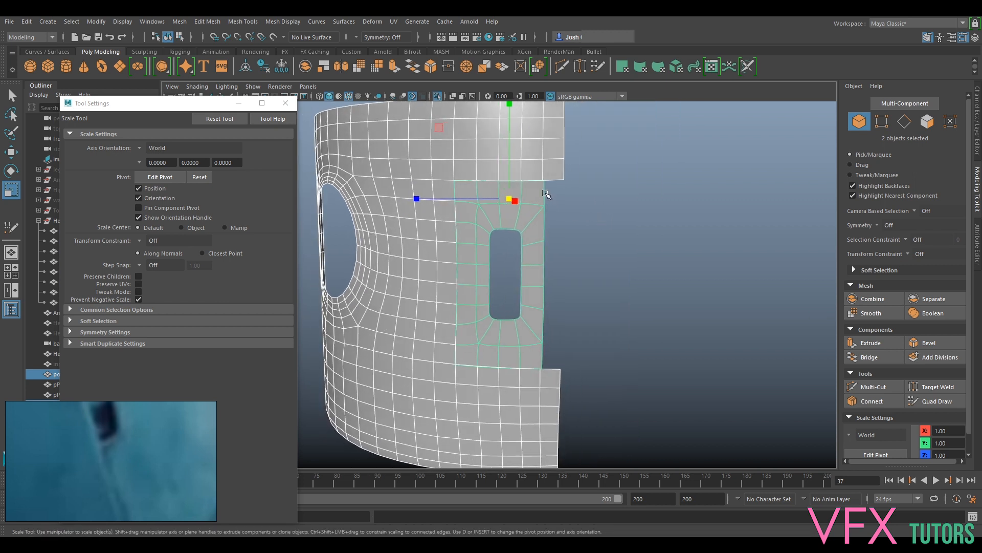
Undo the isolation, the added selection and the deletion of the panel faces beneath the opening patch.
key("ctrl+z")
key("ctrl+z")
key("ctrl+z")
key("ctrl+z")
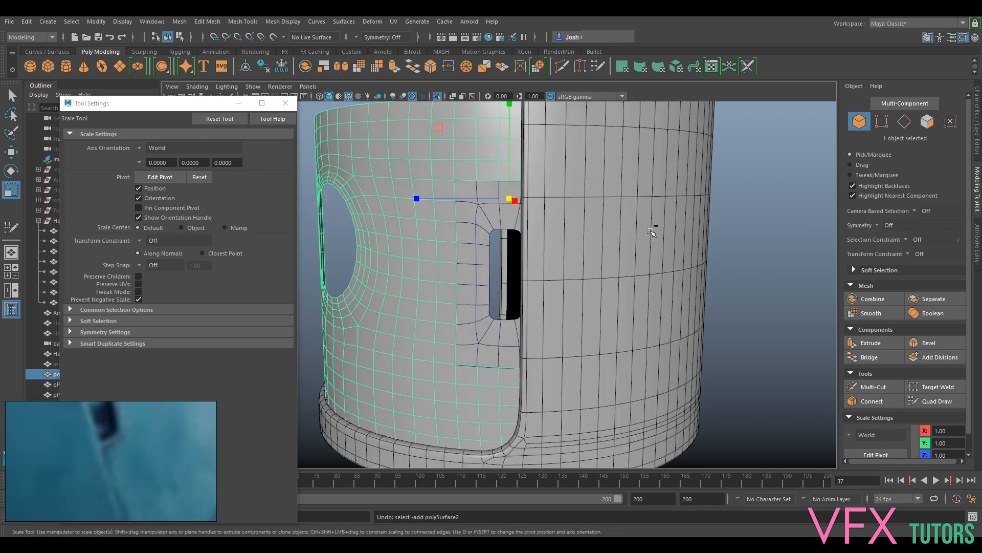
right_click_drag(491, 210, 530, 177)
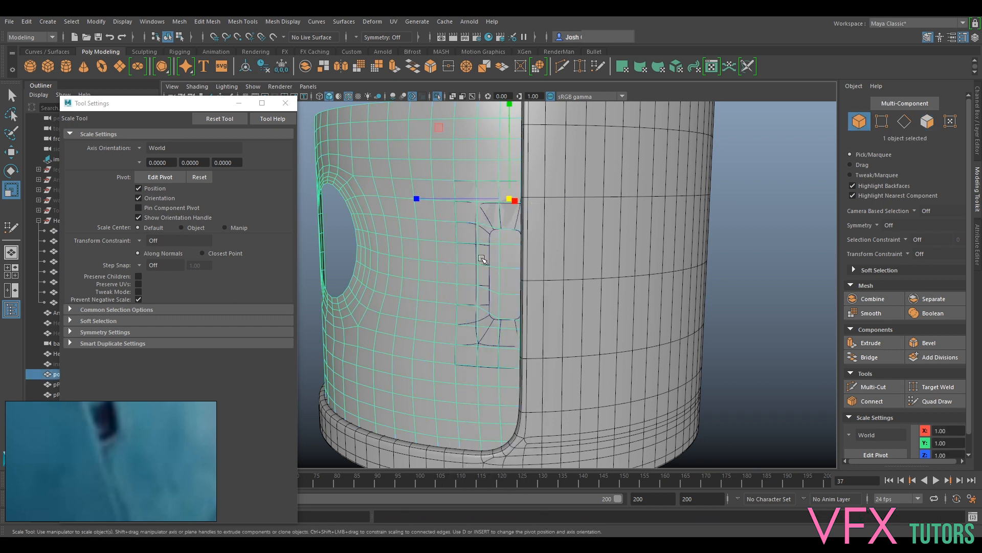
Isolate the head panel together with the opening patch and delete the panel's faces beneath the patch.
left_click(474, 281, "shift")
key("ctrl+1")
right_click_drag(533, 225, 532, 251)
left_click(554, 167)
left_click_drag(470, 193, 540, 365)
key("Delete")
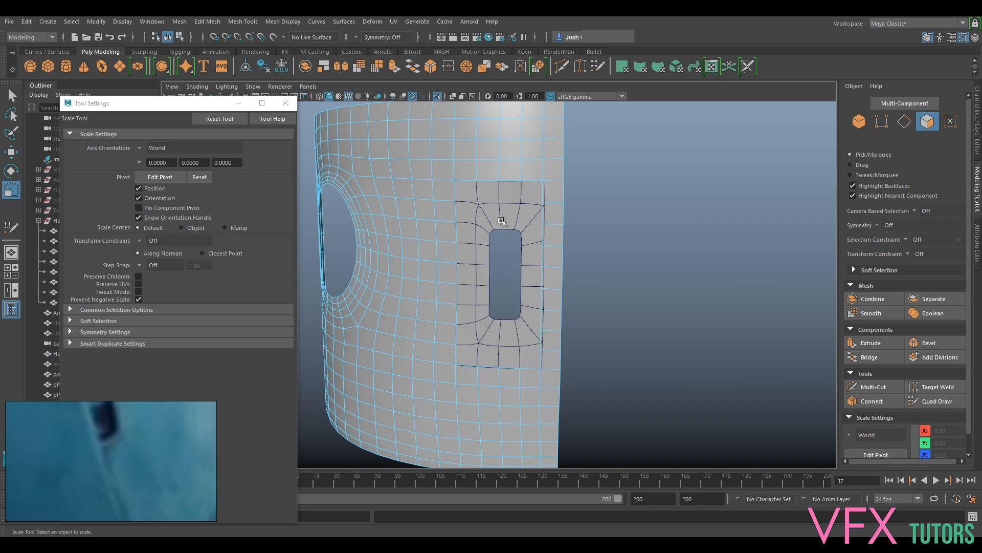
Return to object selection with both meshes selected and turn off their smooth preview.
left_click_drag(501, 221, 512, 220, "alt")
right_click_drag(535, 192, 571, 175)
key("1")
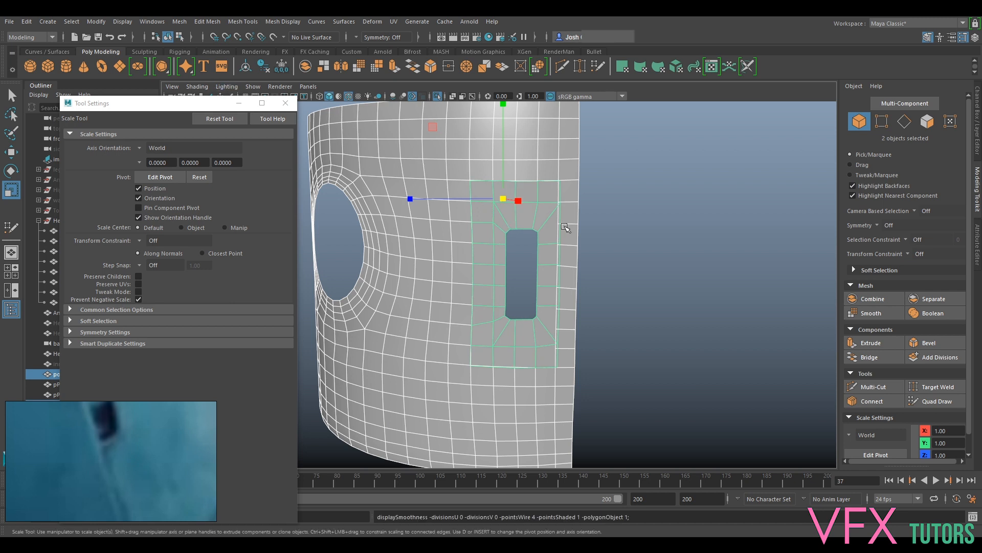
Examine how the opening patch's edge rows line up with the narrow panel strip along its right side.
middle_click_drag(562, 248, 507, 246, "alt")
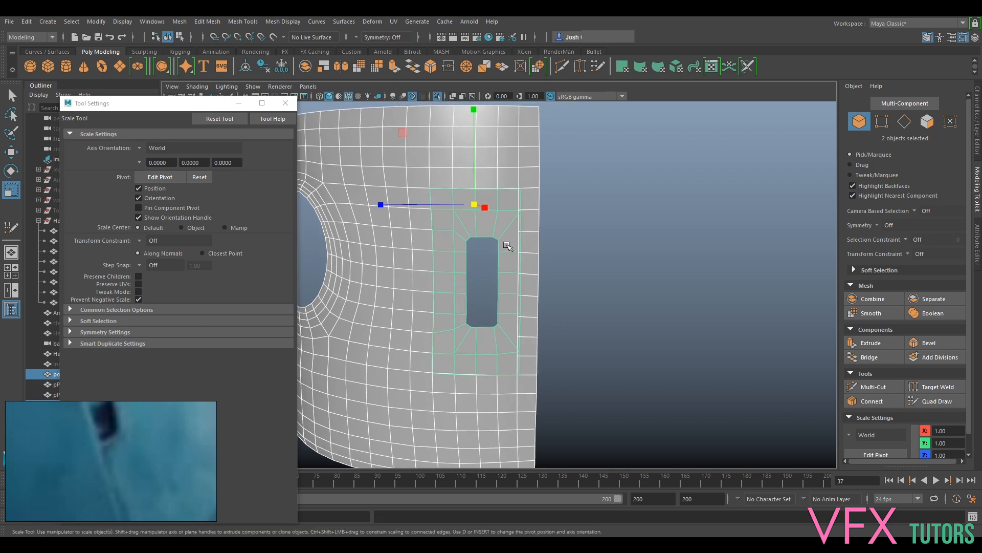
right_click_drag(524, 342, 542, 353, "alt")
middle_click_drag(542, 353, 542, 305, "alt")
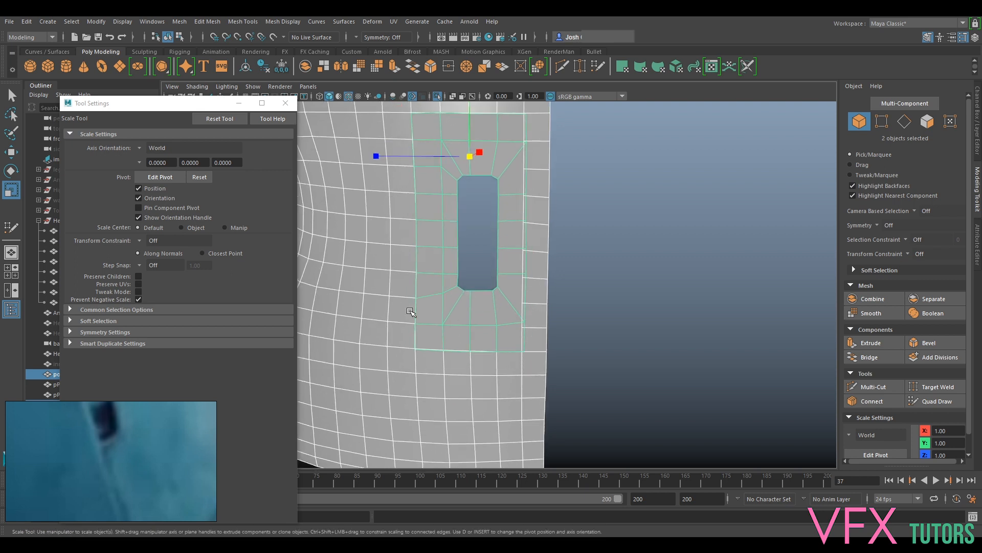
right_click_drag(522, 326, 560, 339, "alt")
middle_click_drag(560, 339, 533, 286, "alt")
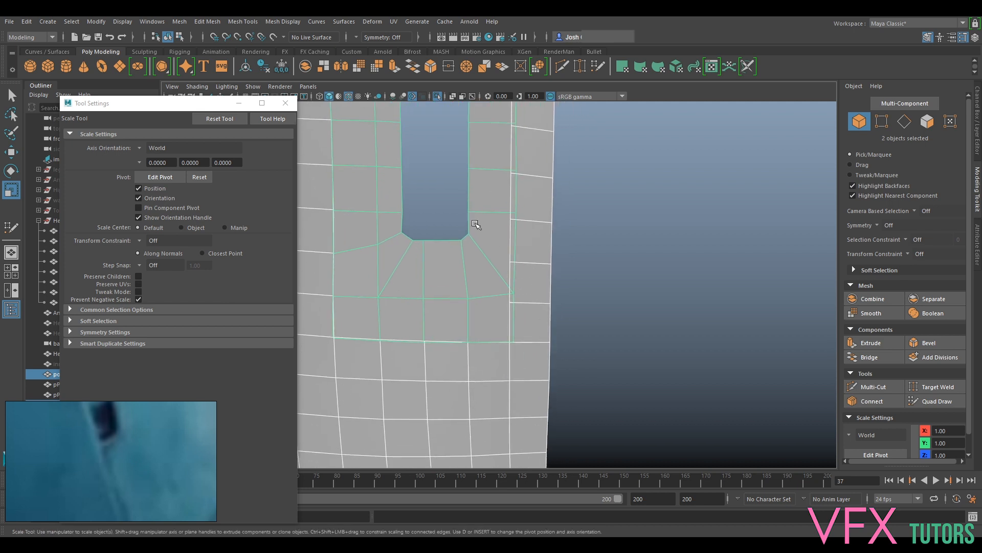
middle_click_drag(507, 237, 513, 255, "alt")
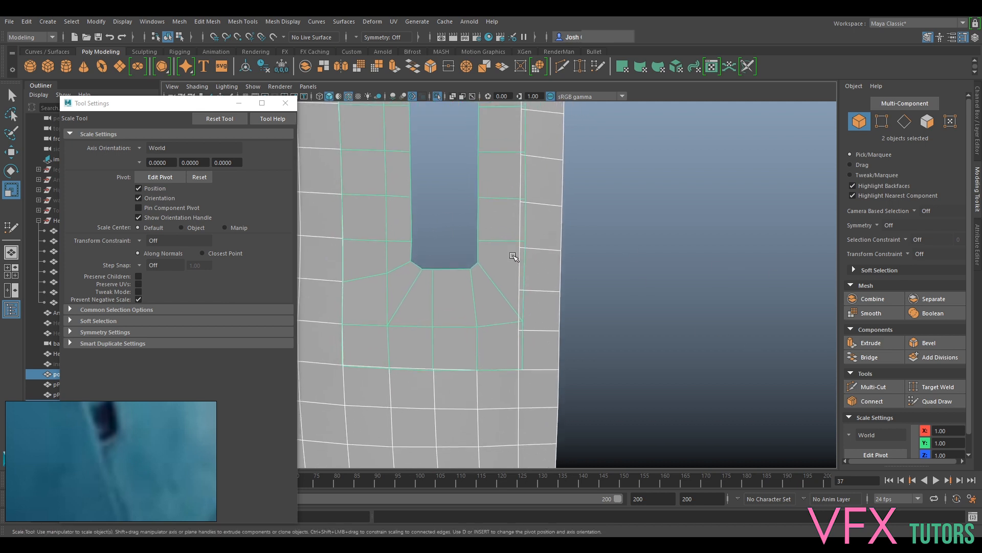
key("f")
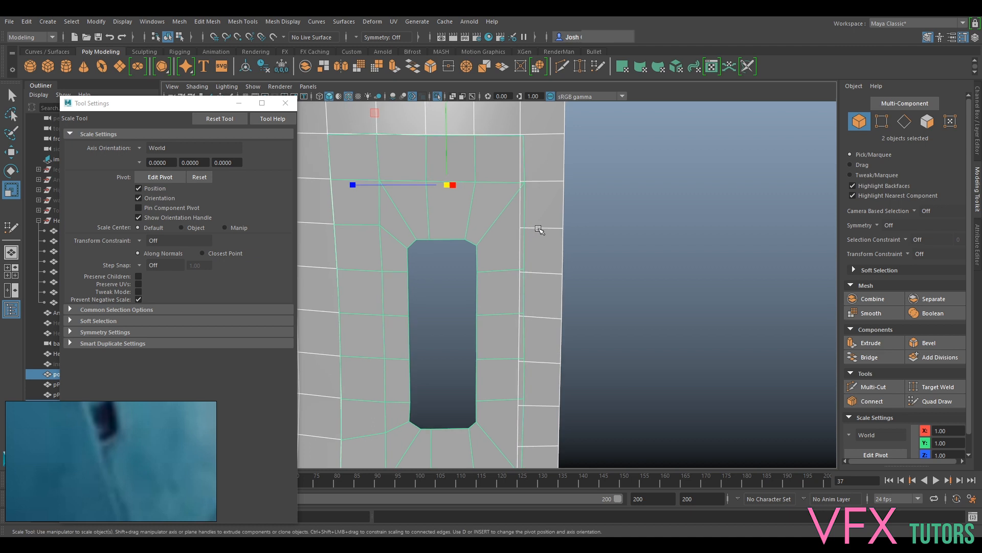
scroll(539, 229, "down", 3)
scroll(536, 250, "up", 2)
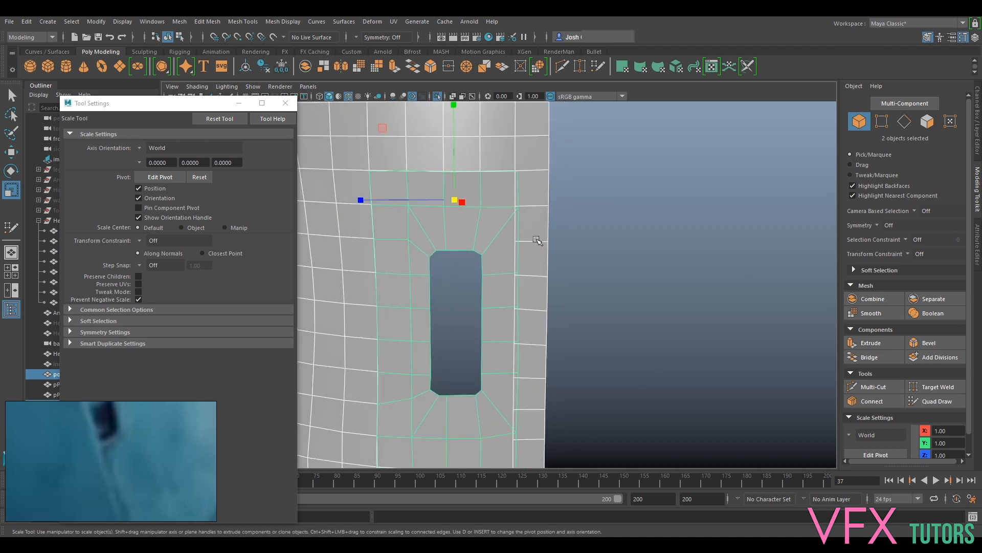
Delete two surplus cross edges from the narrow panel strip, one beside the opening's upper end and one beside the patch's lower right corner.
left_click(536, 240)
right_click_drag(537, 241, 536, 213)
left_click(535, 246)
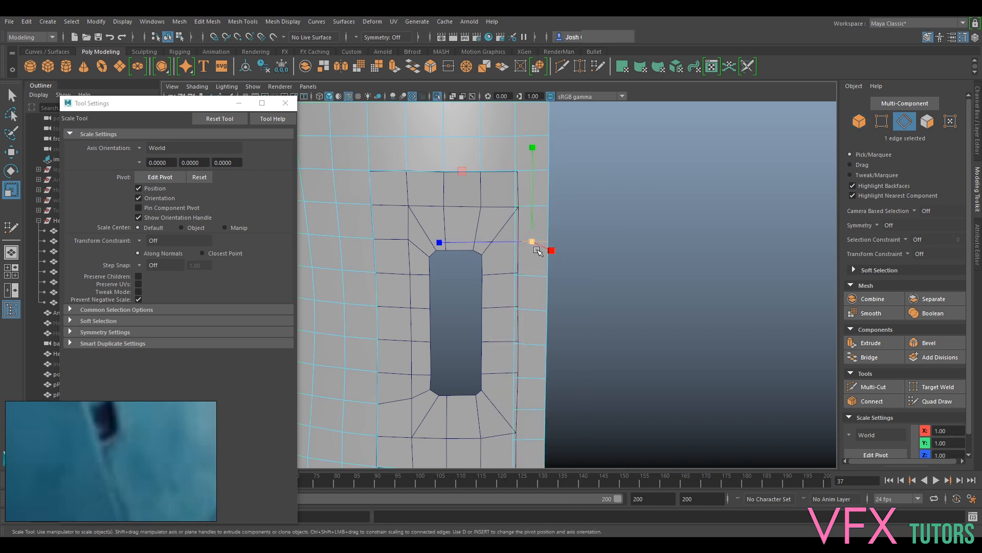
scroll(538, 256, "down", 2)
left_click_drag(540, 261, 511, 292, "alt")
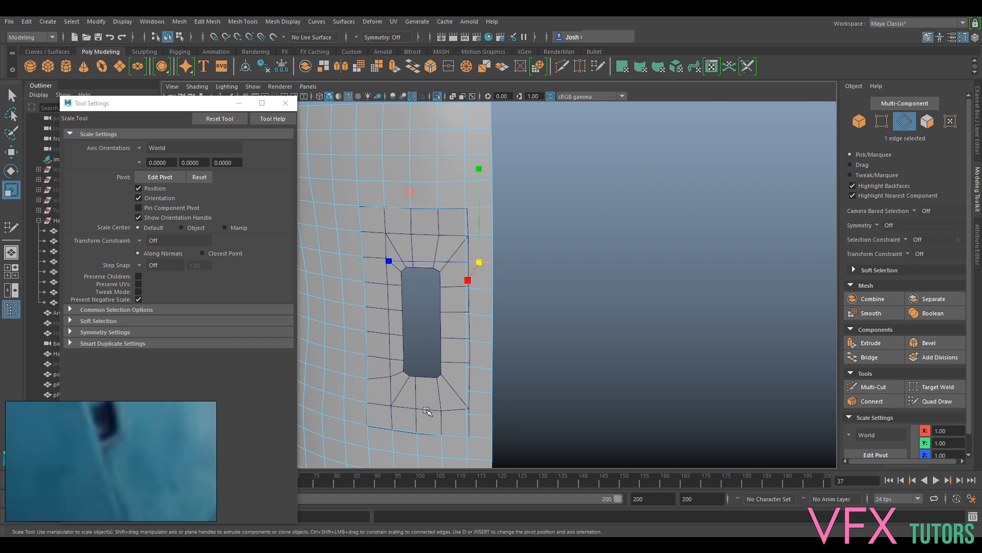
key("Delete")
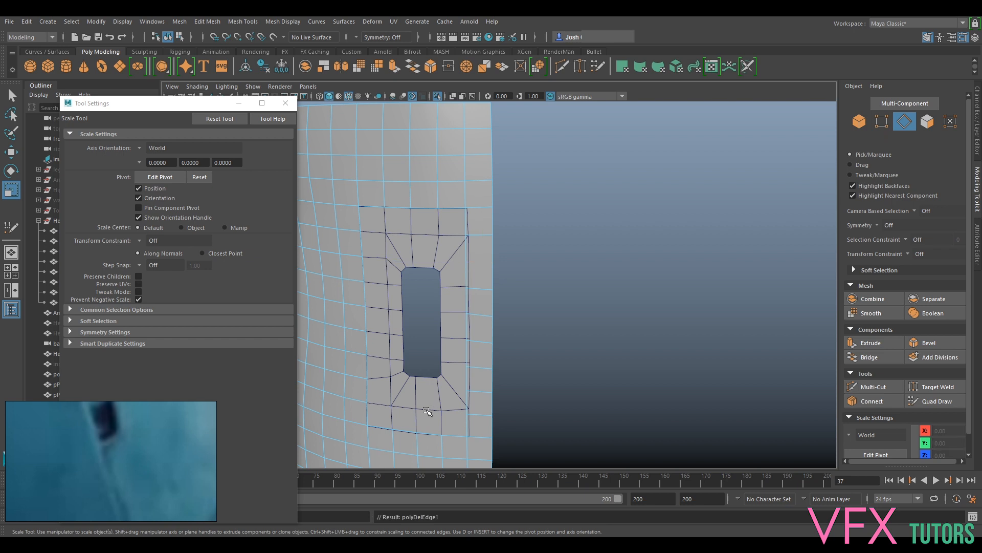
middle_click_drag(485, 356, 496, 297, "alt")
left_click(490, 340)
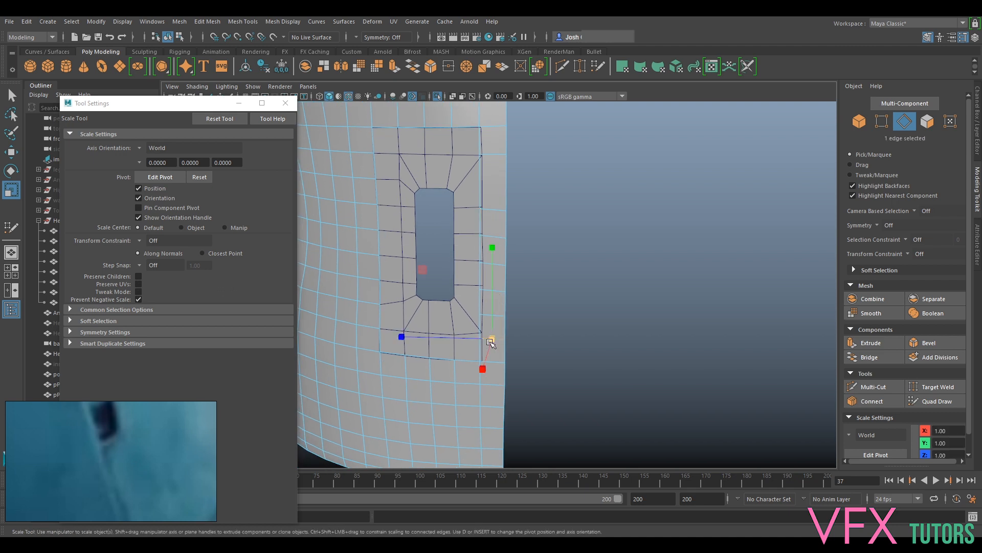
key("Delete")
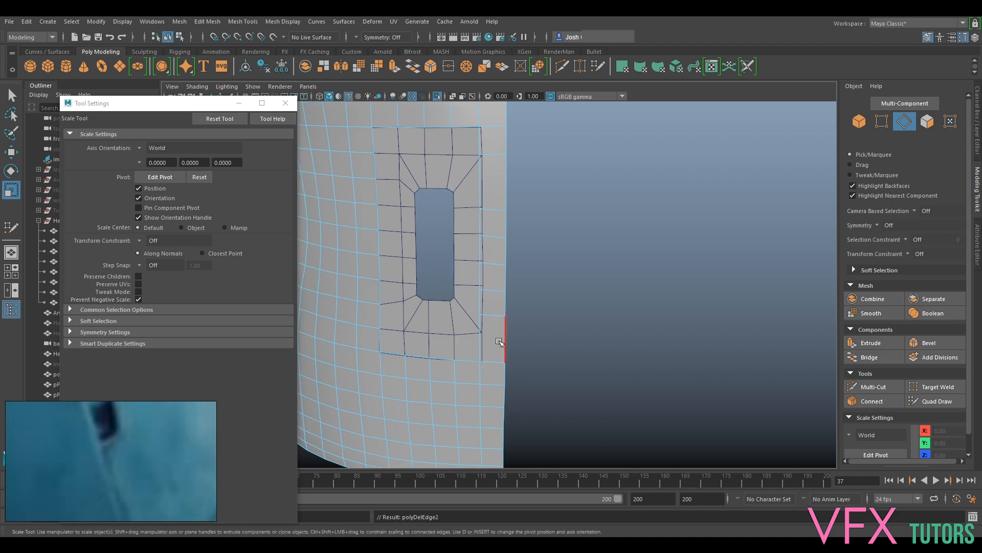
Move the remaining cross edges of the narrow panel strip vertically, using vertex snapping, to line up with the patch's edge rows.
left_click_drag(501, 342, 497, 318, "alt")
left_click(522, 266)
key("w")
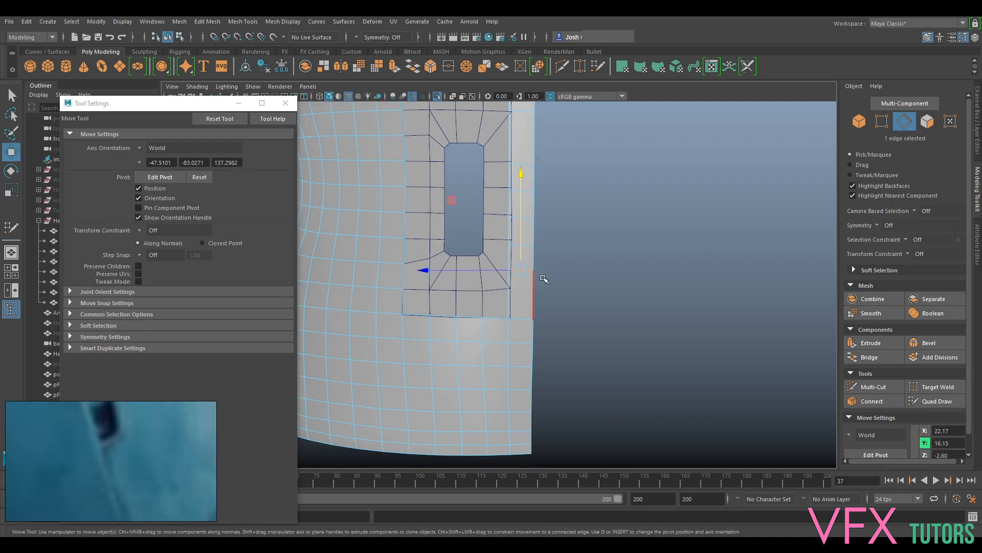
left_click_drag(517, 234, 523, 274)
left_click(526, 245)
key("v")
left_click_drag(522, 231, 524, 208)
Select the opening patch together with the head panel and combine them into one mesh.
middle_click_drag(584, 154, 609, 200, "alt")
right_click_drag(500, 163, 538, 151)
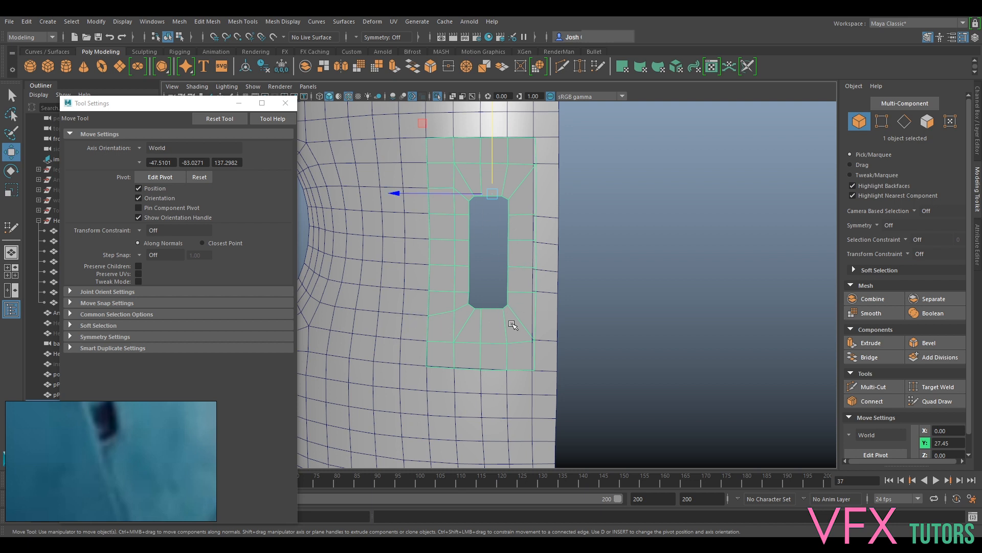
left_click(408, 148, "shift")
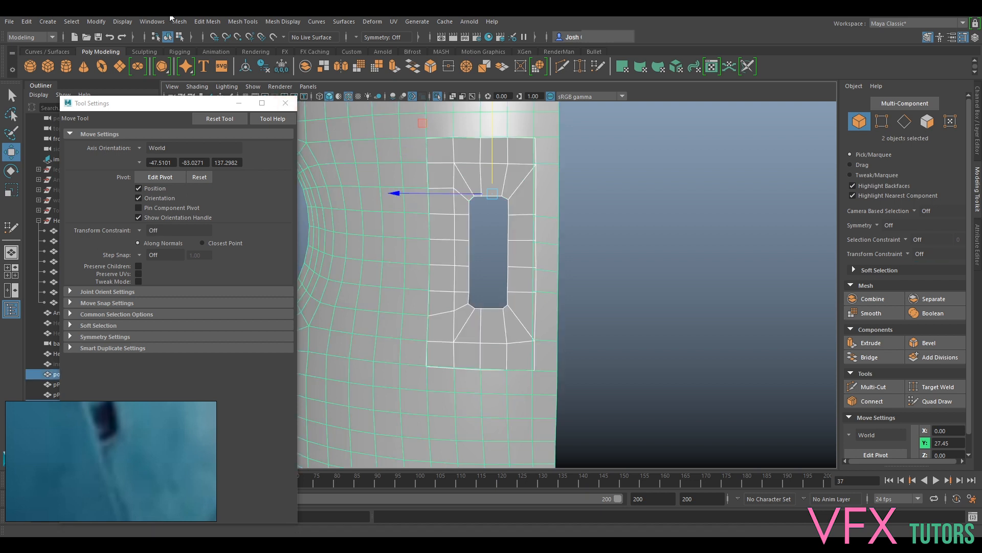
left_click(204, 21)
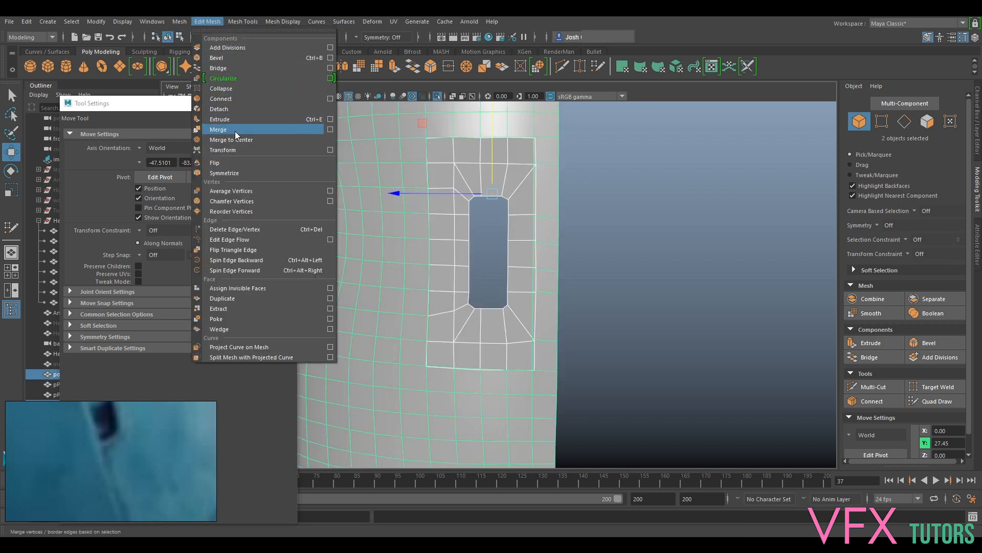
mouse_move(179, 21)
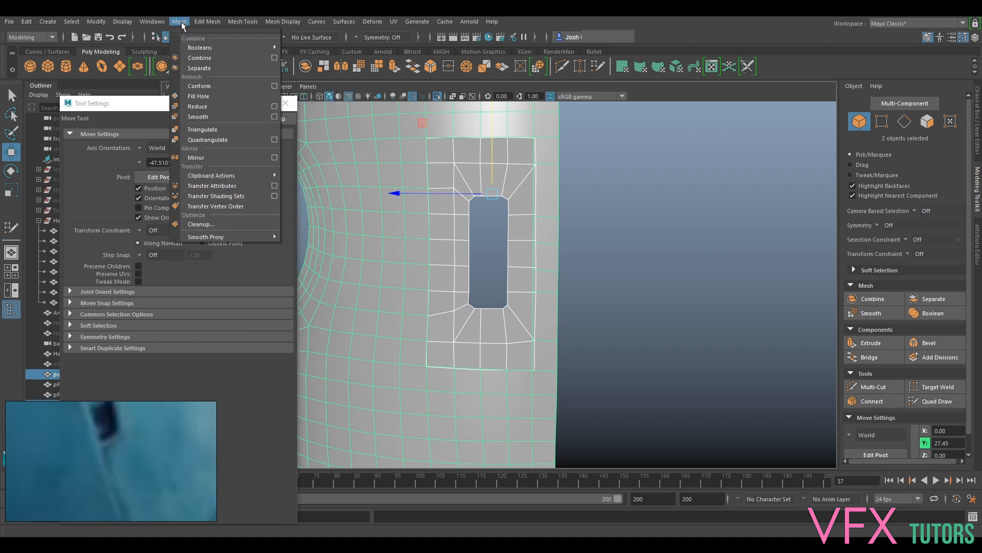
left_click(202, 56)
middle_click_drag(527, 146, 542, 188, "alt")
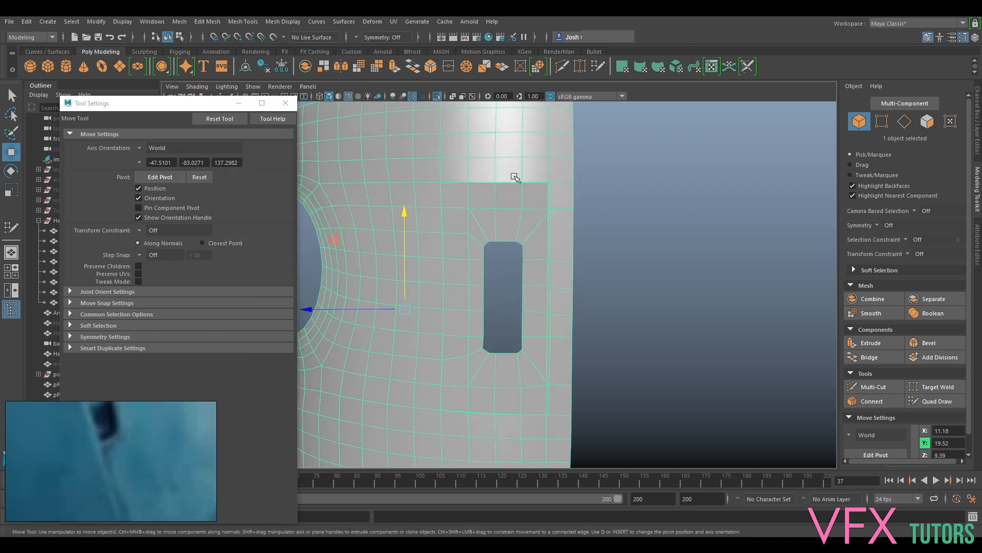
Merge the two overlapping vertices at the patch's upper left corner.
middle_click_drag(414, 169, 424, 183, "alt")
right_click_drag(424, 183, 485, 193, "alt")
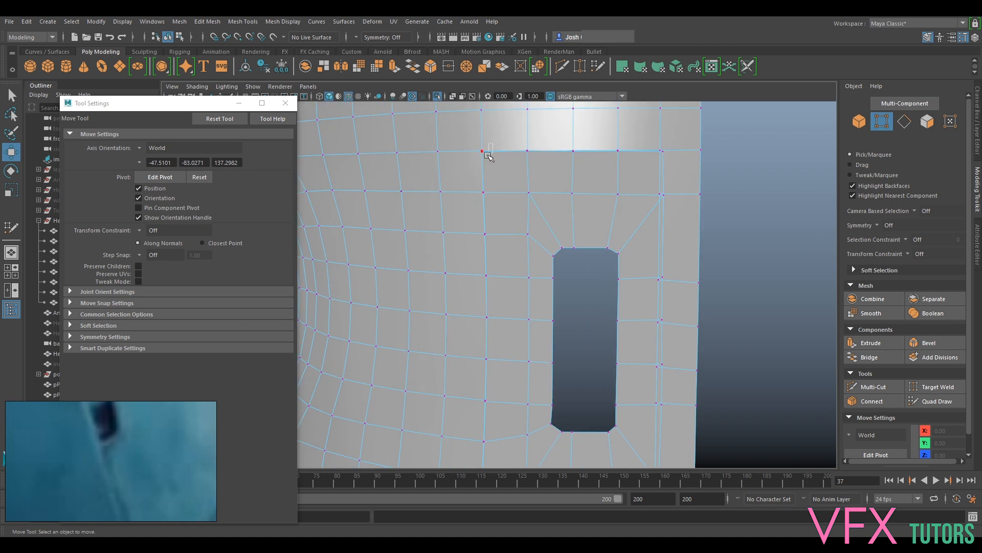
left_click_drag(488, 154, 480, 154)
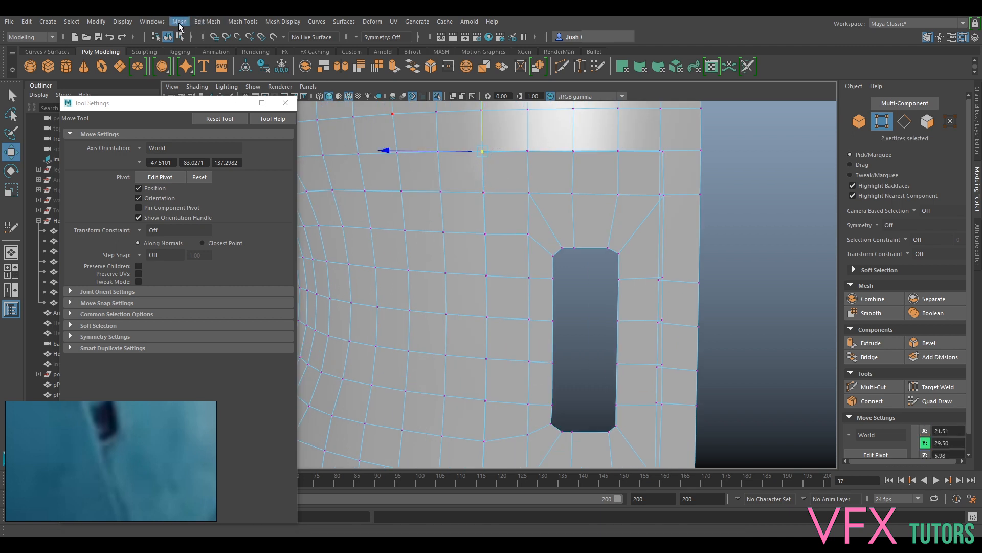
left_click(207, 21)
left_click(225, 130)
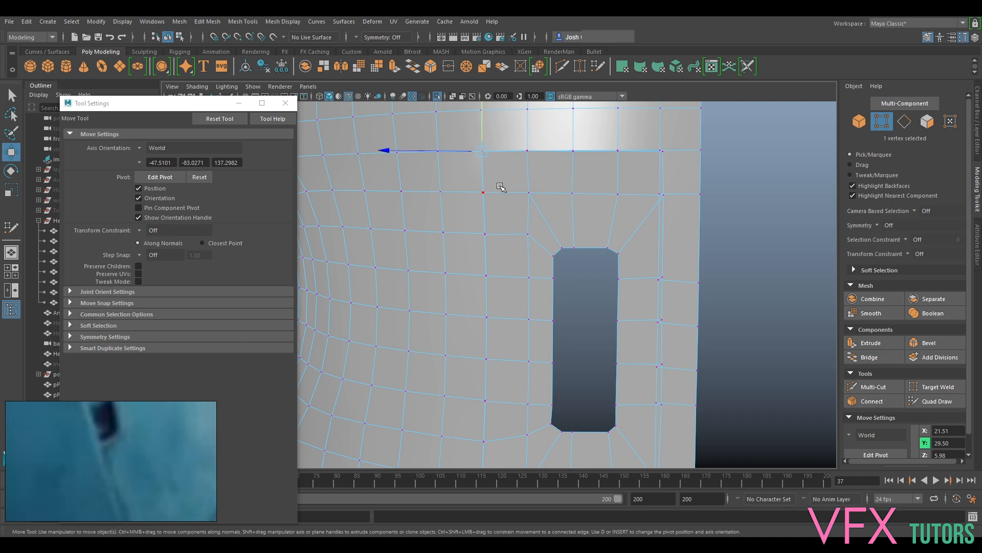
Merge each overlapping vertex pair down the left seam between the patch and the head panel.
left_click_drag(494, 185, 474, 208)
key("g")
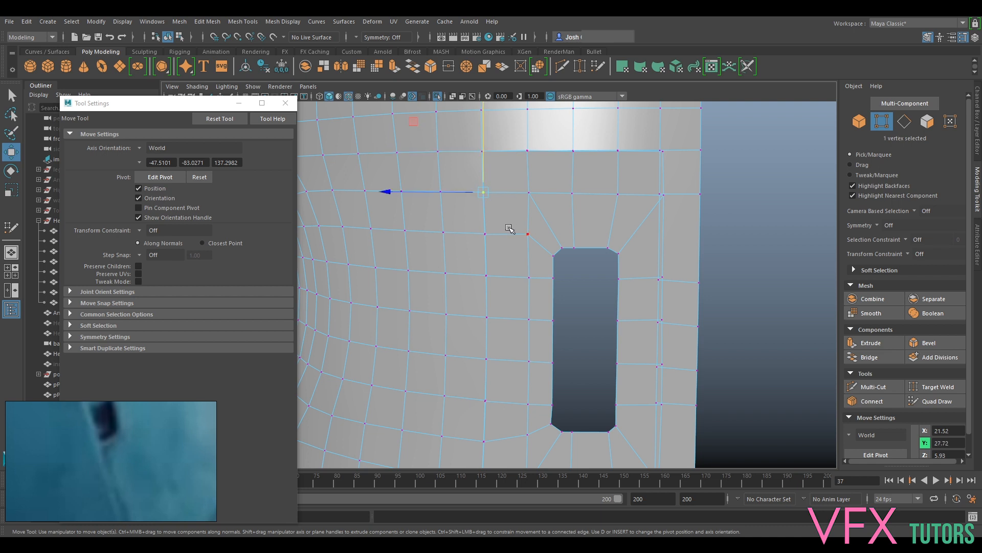
left_click(474, 252)
left_click(475, 287)
left_click(477, 332)
left_click(478, 373)
left_click(469, 414)
left_click(471, 457)
Merge the overlapping vertices at the patch's lower left corner and along its bottom seam.
middle_click_drag(516, 426, 532, 310, "alt")
left_click_drag(521, 336, 497, 364)
key("ctrl+h")
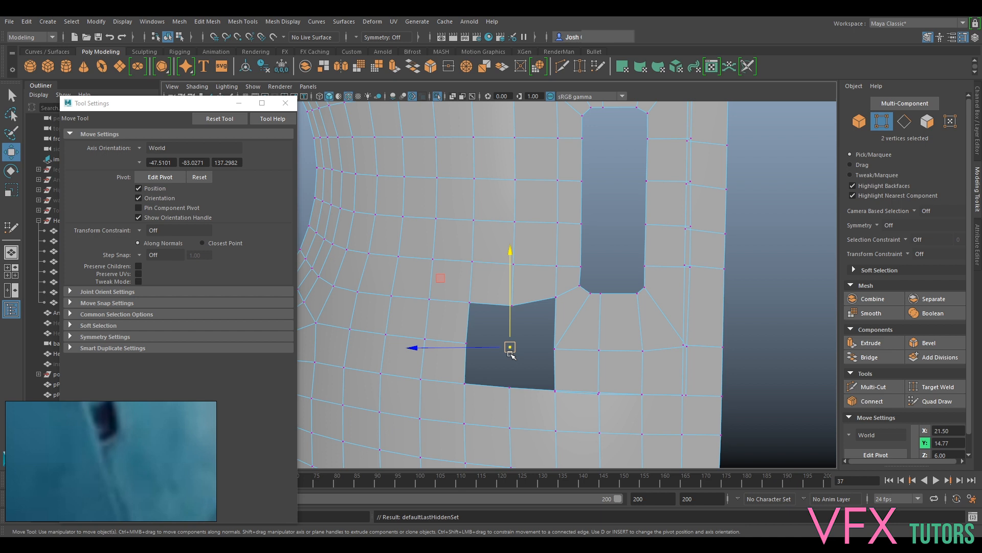
key("ctrl+z")
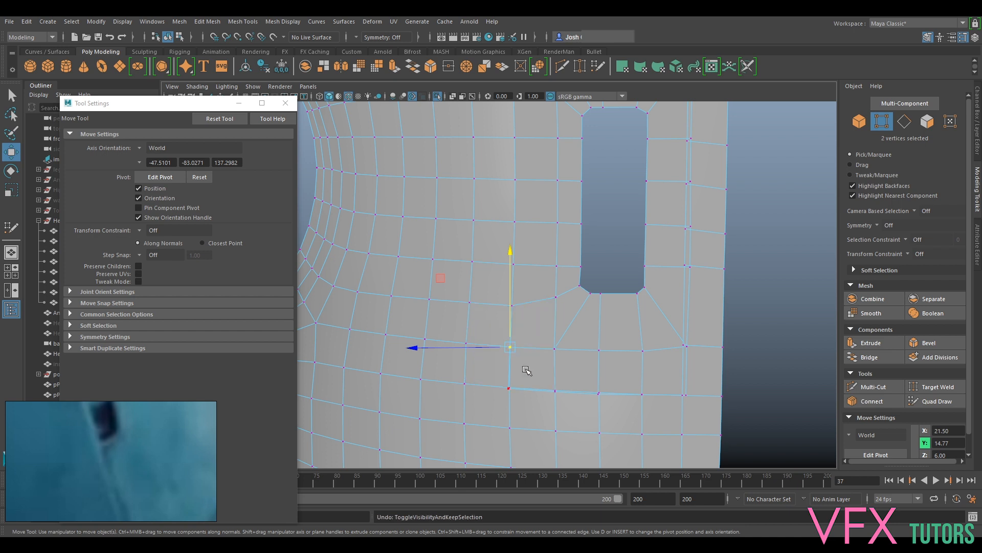
left_click_drag(518, 377, 499, 410)
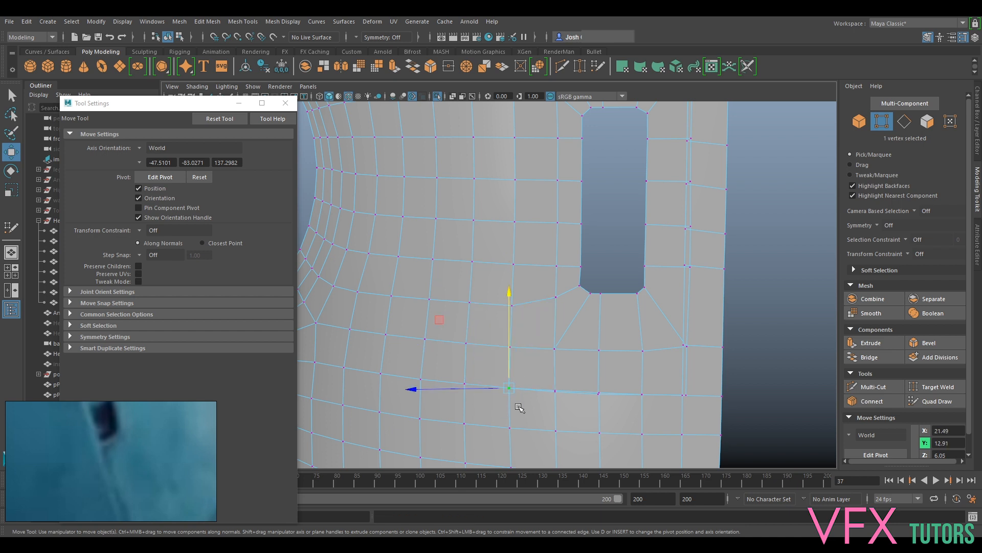
left_click(550, 393)
left_click(620, 384)
left_click(657, 385)
Merge the overlapping vertex pairs along the patch's top seam.
middle_click_drag(763, 141, 670, 214, "alt")
left_click(512, 195, "shift")
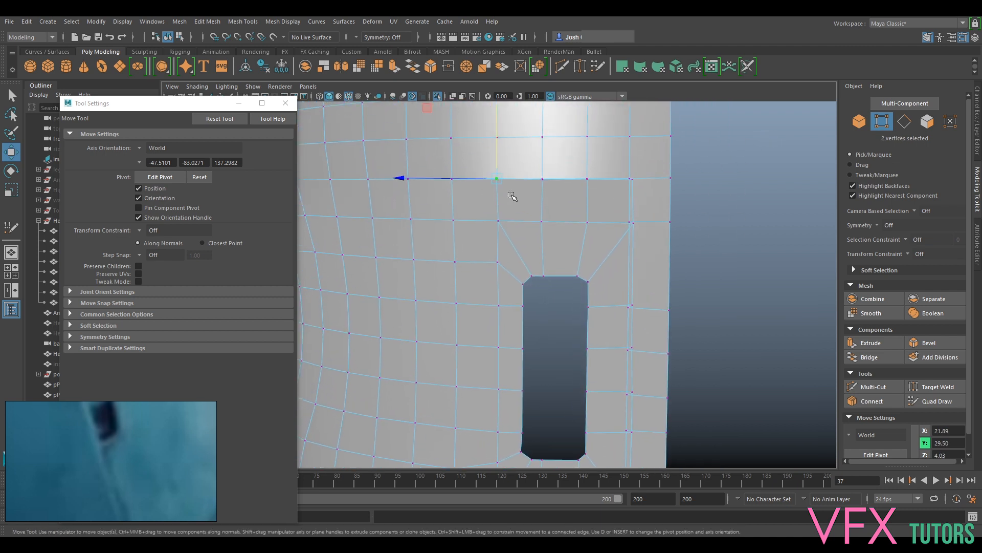
left_click(453, 187)
left_click(534, 167)
left_click(581, 178)
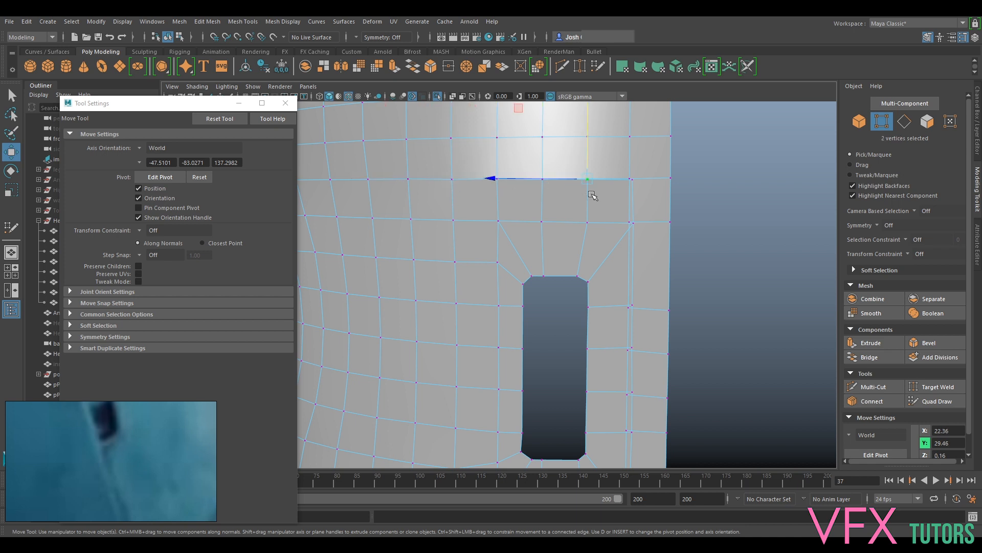
Use Target Weld to join the doubled vertices at the patch's upper right corner and the row just below it.
middle_click_drag(673, 196, 648, 210, "alt")
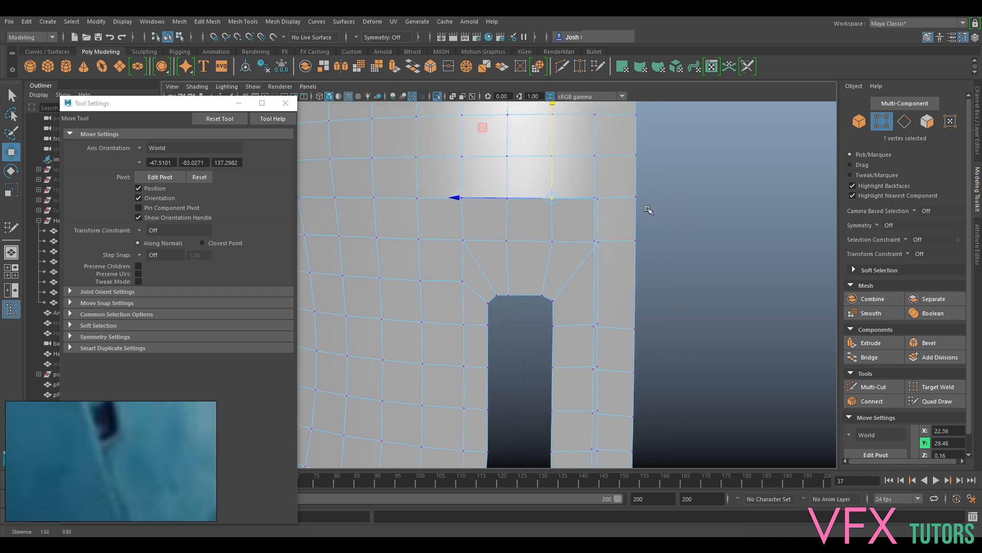
left_click(937, 387)
middle_click_drag(626, 156, 616, 220, "alt")
right_click_drag(616, 219, 646, 215, "alt")
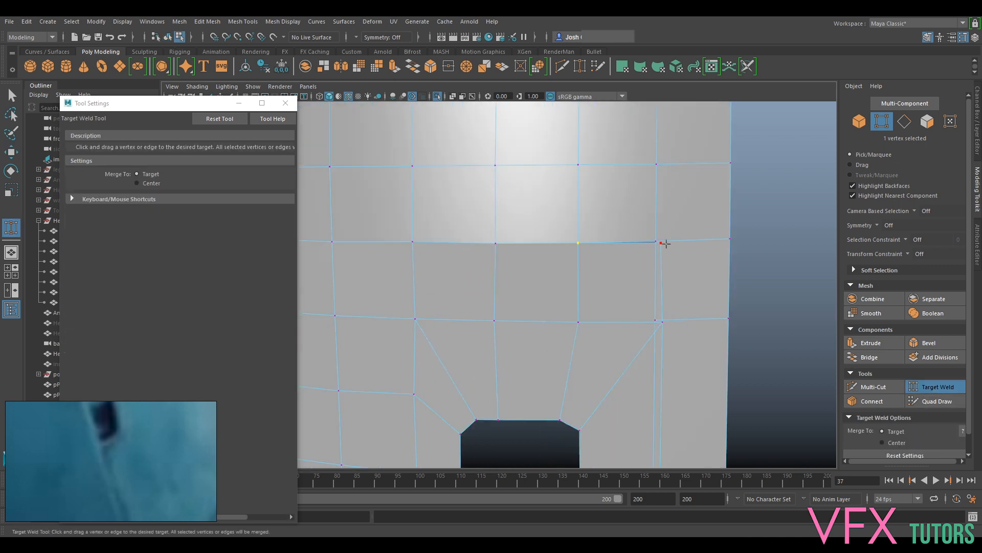
left_click_drag(662, 244, 657, 241)
key("ctrl+z")
left_click(691, 189)
middle_click_drag(643, 323, 625, 276, "alt")
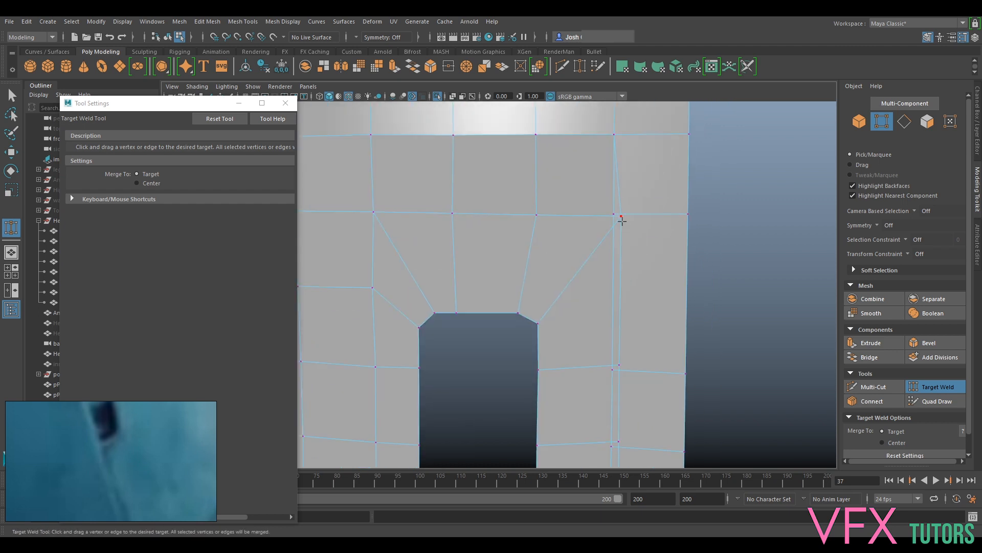
left_click_drag(616, 214, 614, 215)
middle_click_drag(640, 346, 618, 257, "alt")
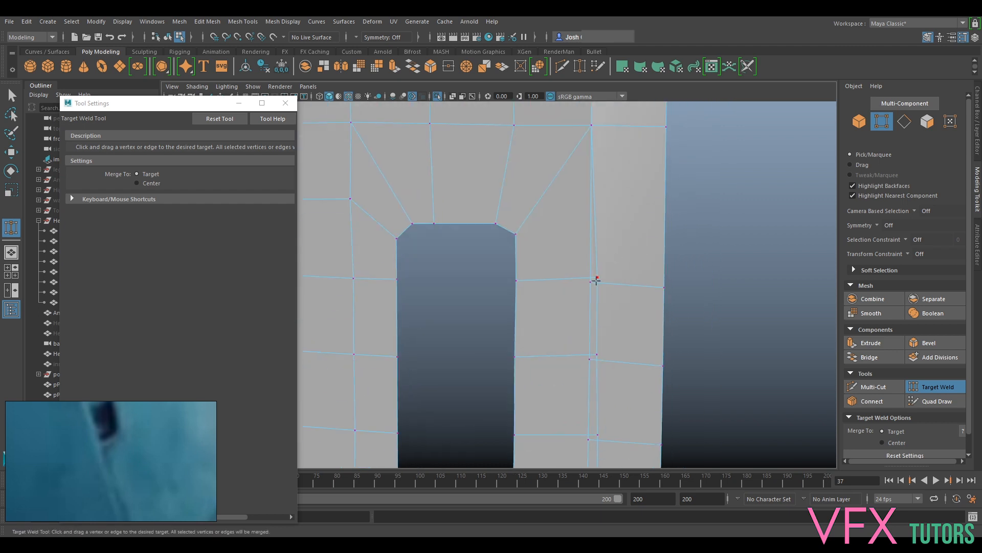
Target Weld the doubled vertices down the right seam alongside the rectangular opening.
left_click_drag(595, 279, 592, 280)
middle_click_drag(620, 336, 594, 294, "alt")
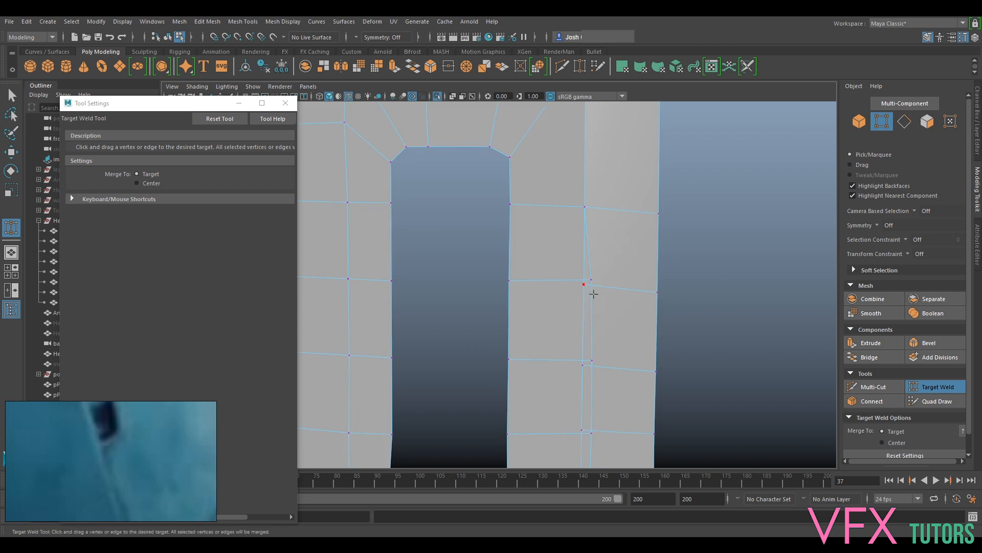
left_click_drag(591, 278, 586, 283)
middle_click_drag(603, 327, 598, 269, "alt")
left_click_drag(590, 252, 581, 255)
middle_click_drag(595, 300, 588, 263, "alt")
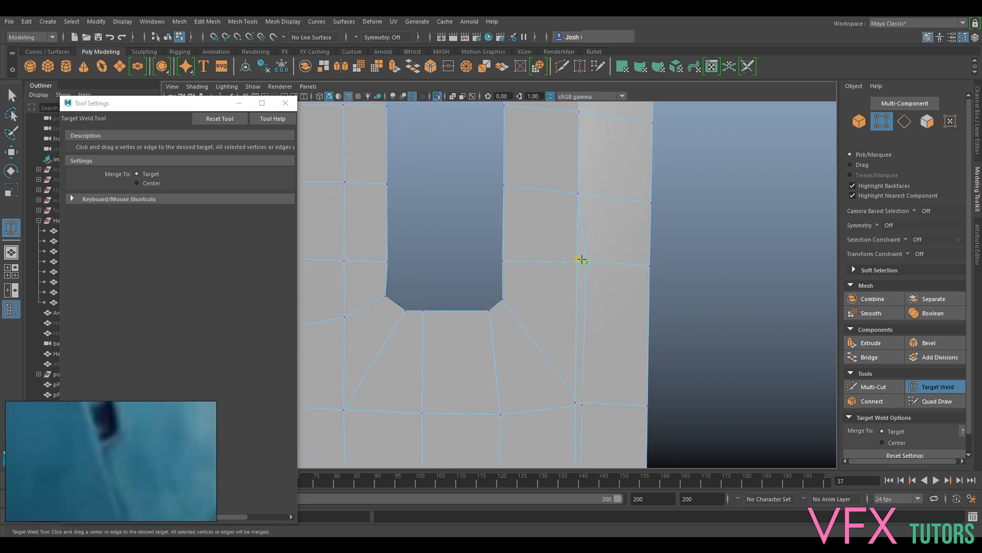
Weld the doubled vertices at the patch's lower right corner and in the row just below it.
left_click_drag(577, 403, 584, 407)
middle_click_drag(588, 404, 588, 314, "alt")
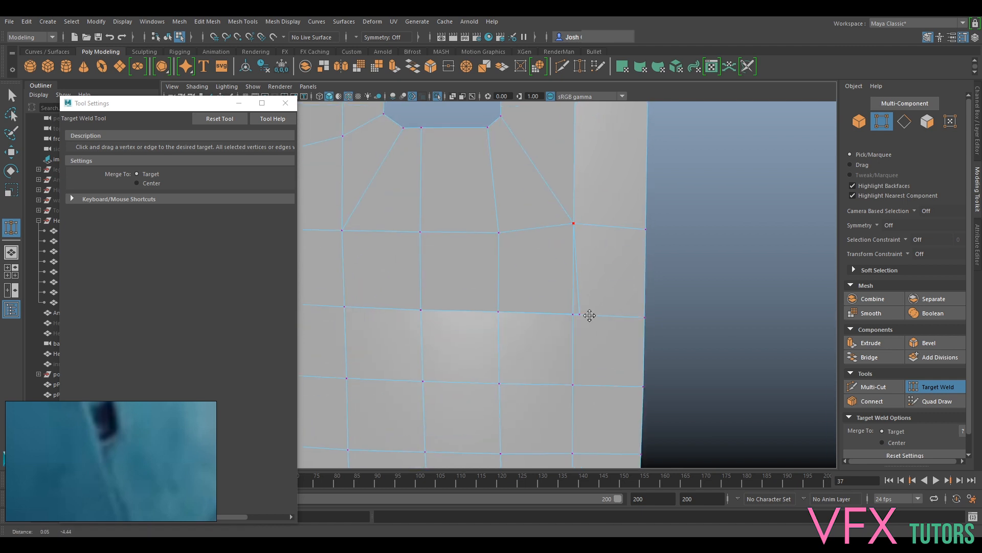
left_click_drag(575, 311, 573, 314)
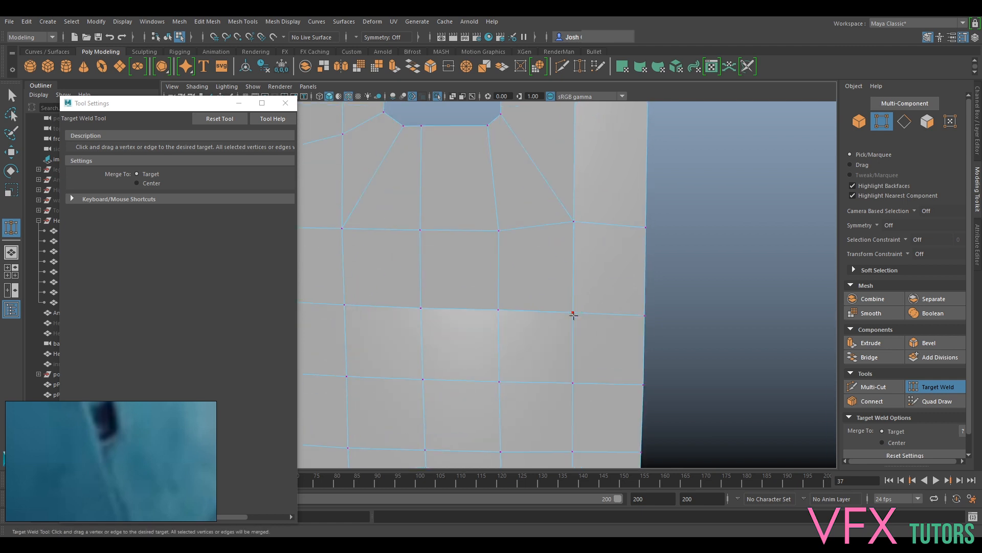
scroll(573, 315, "down", 6)
left_click_drag(487, 339, 504, 335, "alt")
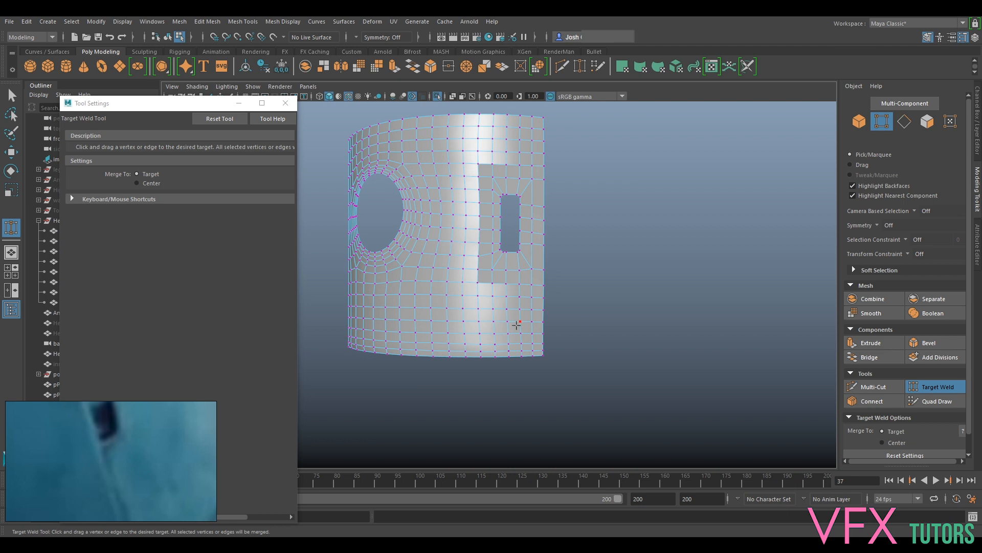
Leave the weld tool, return the panel to object mode and turn off Wireframe on Shaded.
scroll(514, 319, "up", 5)
mouse_move(558, 284)
left_mouse_down("alt")
mouse_move(555, 305)
mouse_move(550, 275)
mouse_move(557, 280)
left_mouse_up("alt")
middle_click_drag(516, 307, 595, 406, "alt")
left_click_drag(595, 406, 592, 406, "alt")
right_click_drag(594, 210, 649, 198)
left_click(923, 385)
right_click_drag(572, 222, 647, 505)
mouse_move(722, 220)
left_mouse_down("alt")
mouse_move(628, 206)
mouse_move(638, 235)
mouse_move(665, 176)
mouse_move(583, 185)
mouse_move(620, 217)
mouse_move(643, 211)
mouse_move(623, 215)
left_mouse_up("alt")
left_click(197, 86)
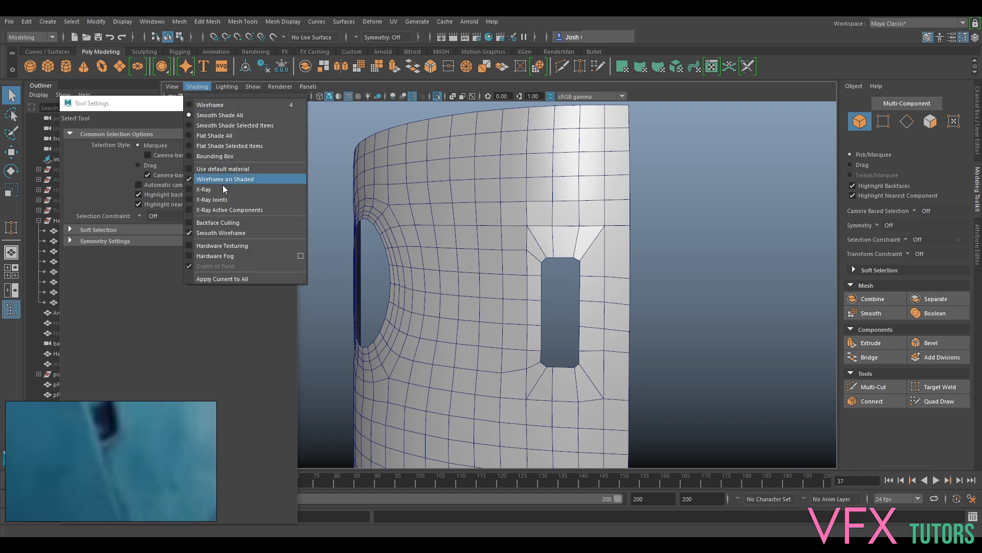
left_click(223, 179)
Examine the panel's shading around the rectangular opening without the wireframe.
mouse_move(699, 250)
left_mouse_down("alt")
mouse_move(685, 242)
mouse_move(675, 251)
left_mouse_up("alt")
left_click(568, 349)
left_click(702, 285)
left_click_drag(702, 285, 547, 259, "alt")
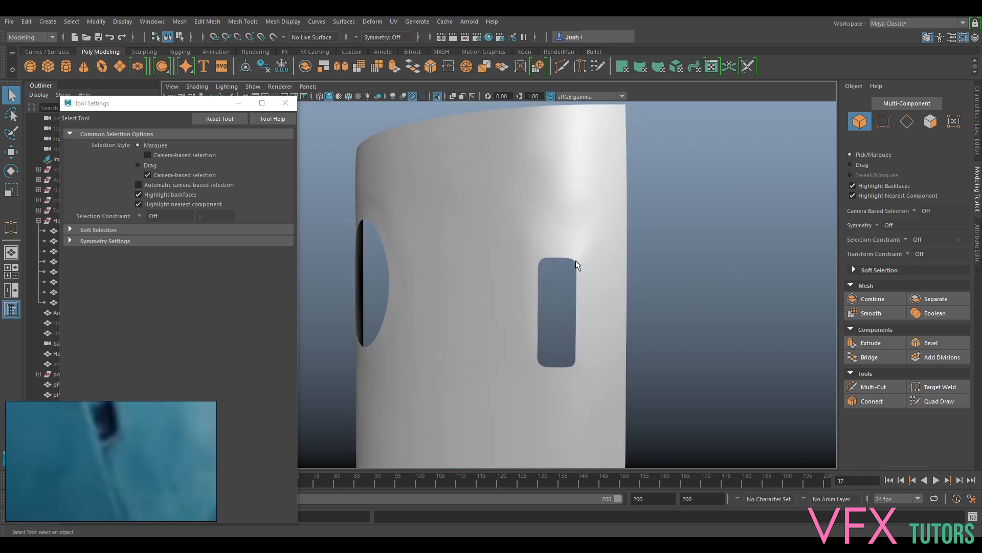
left_click(584, 220)
left_click(717, 235)
left_click_drag(716, 235, 556, 308, "alt")
Select all faces of the head panel, soften their edges and return to object mode.
right_click_drag(517, 241, 488, 231)
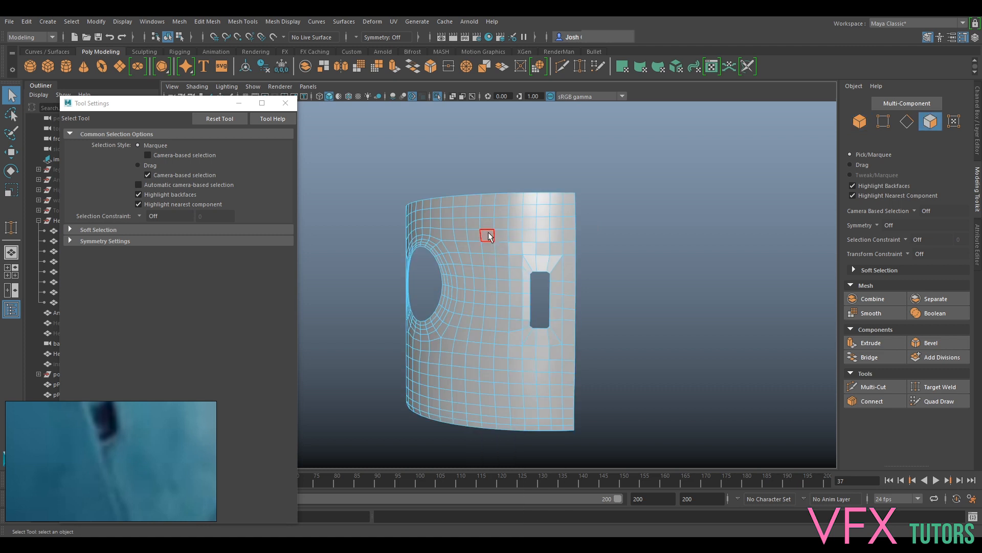
left_click_drag(608, 219, 658, 213, "alt")
left_click_drag(715, 142, 351, 393)
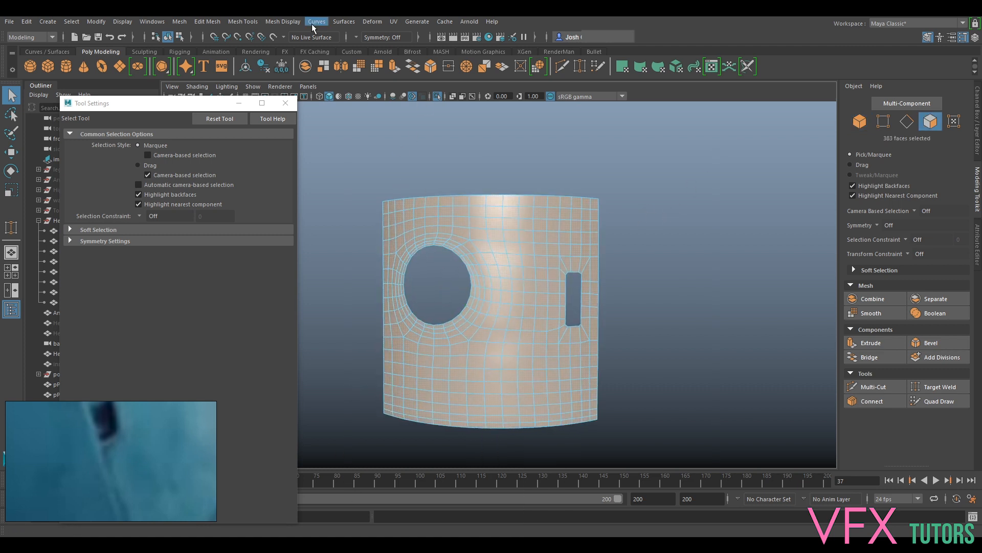
left_click(292, 23)
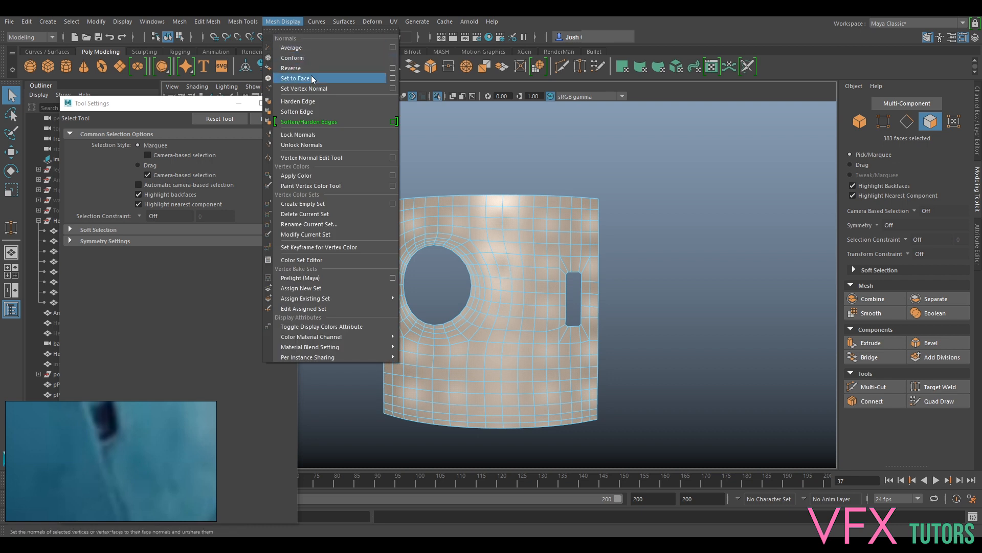
left_click(317, 110)
right_click_drag(547, 201, 588, 198)
Extrude the rectangular opening's border edge loop inward with a Local Translate Z of about -1.903.
left_click_drag(689, 169, 681, 211, "alt")
left_click_drag(461, 343, 590, 271, "alt")
left_click(590, 271)
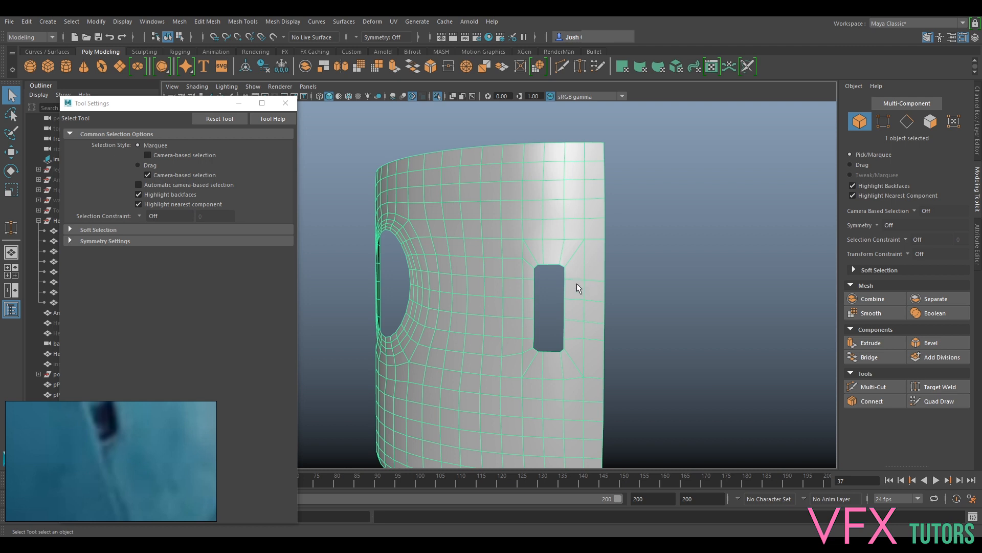
right_click_drag(579, 252, 581, 272)
right_click_drag(581, 229, 581, 227)
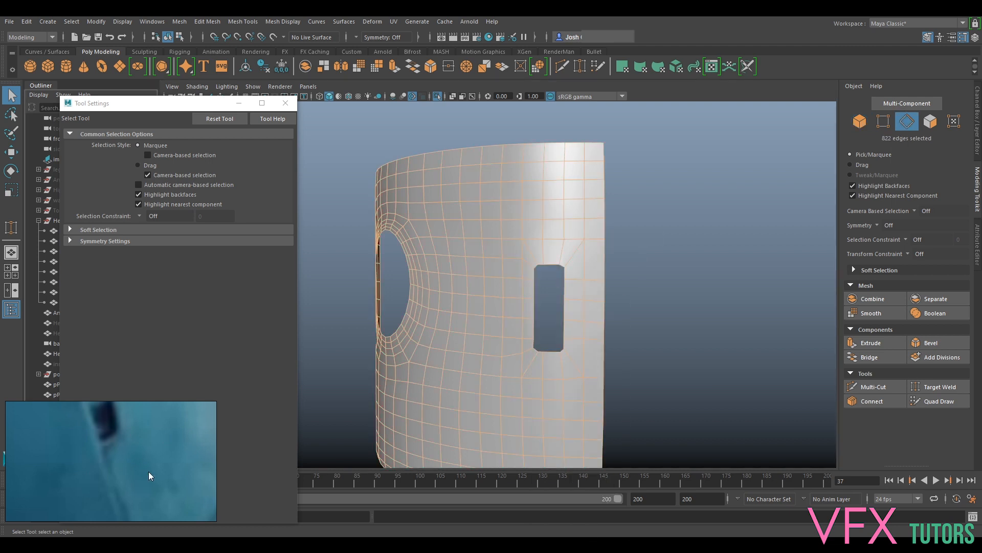
double_click(539, 288)
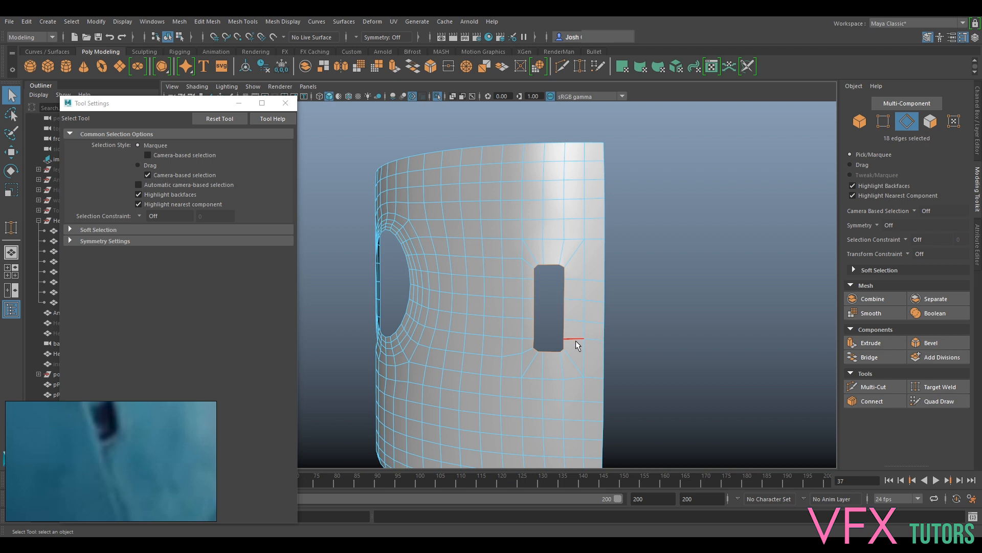
key("ctrl+e")
left_click_drag(568, 324, 607, 342, "alt")
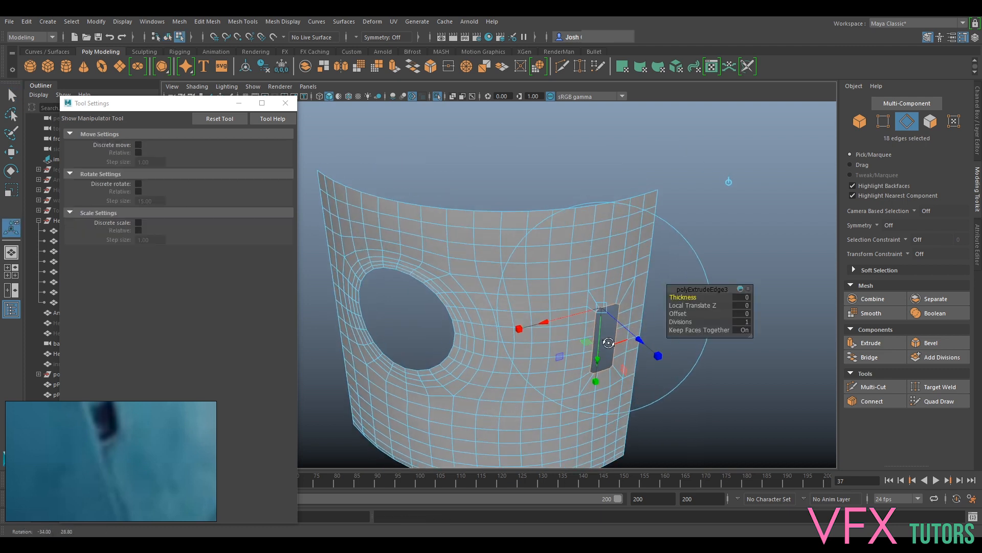
middle_click_drag(607, 342, 580, 345, "alt")
scroll(580, 345, "up", 3)
scroll(580, 345, "up", 2)
left_click_drag(630, 343, 603, 338)
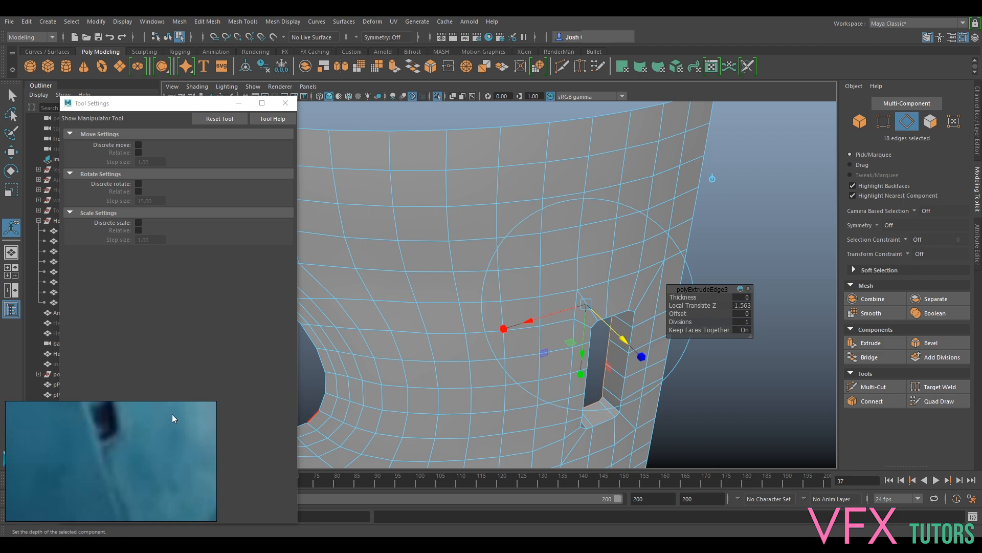
left_click_drag(561, 364, 539, 364, "alt")
left_click_drag(483, 306, 486, 313)
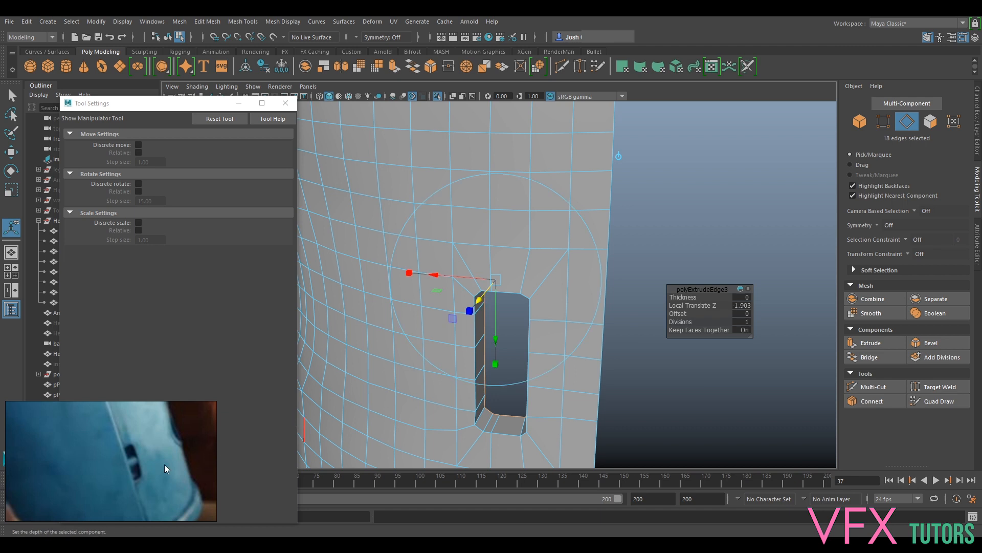
Extrude the recess's inner border edges again with a Local Translate Z of 0.27 to form a narrow lip.
scroll(465, 395, "down", 7)
left_click_drag(492, 390, 562, 372, "alt")
middle_click_drag(552, 361, 502, 379, "alt")
scroll(499, 371, "up", 3)
left_click_drag(494, 346, 571, 338, "alt")
scroll(483, 351, "up", 4)
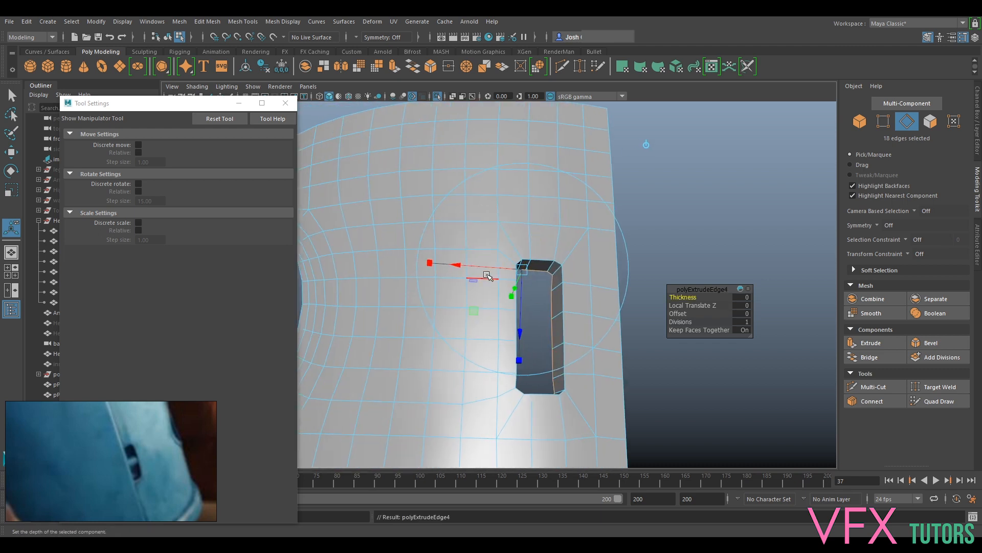
mouse_move(520, 330)
left_mouse_down("alt")
mouse_move(502, 323)
mouse_move(526, 332)
left_mouse_up("alt")
scroll(528, 282, "up", 3)
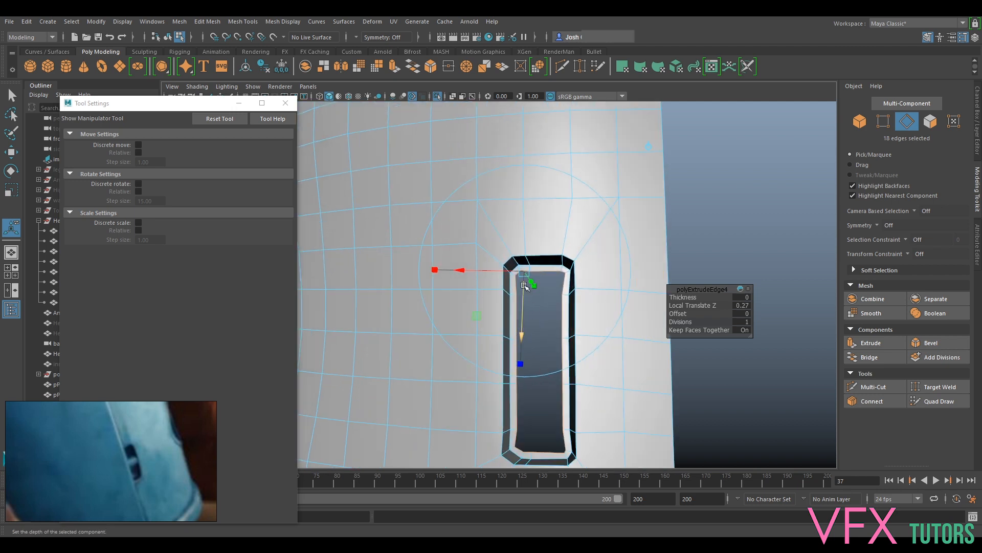
Try to bridge the top and side edges at the upper left corner of the lip's inner border.
middle_click_drag(528, 280, 487, 285, "alt")
scroll(487, 286, "up", 3)
left_click_drag(509, 312, 533, 318, "alt")
middle_click_drag(533, 318, 532, 307, "alt")
scroll(533, 307, "up", 2)
left_click_drag(525, 336, 520, 319, "alt")
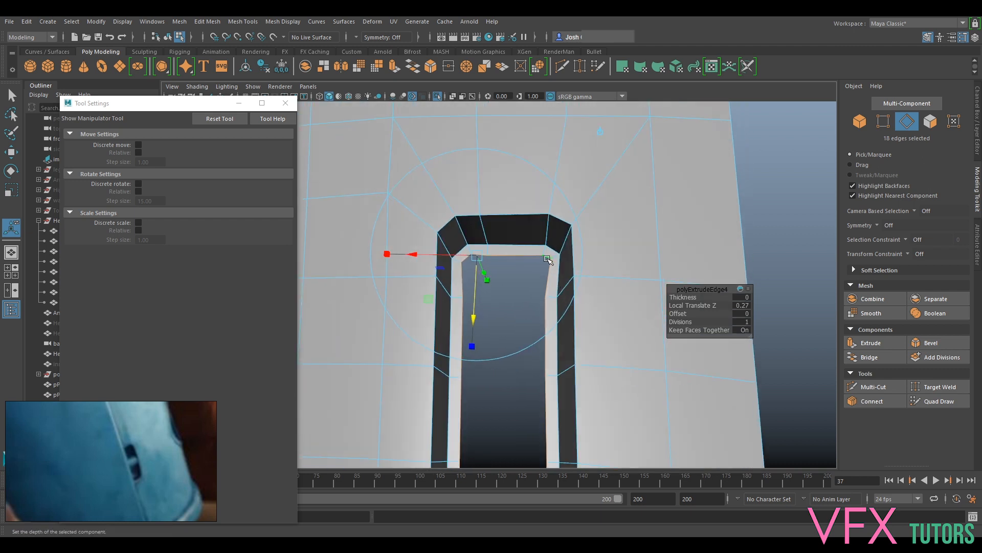
left_click(540, 292)
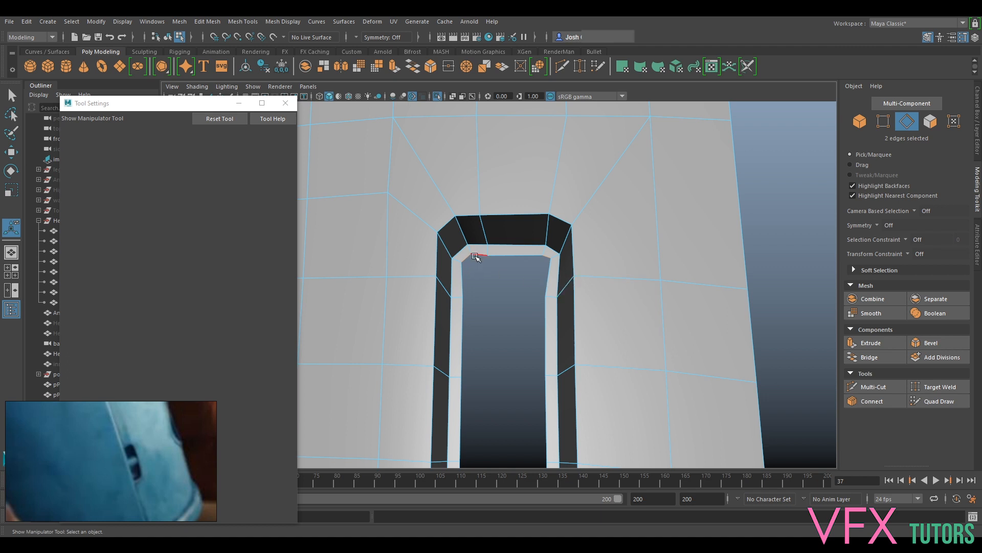
left_click(470, 271, "shift")
left_click(869, 360)
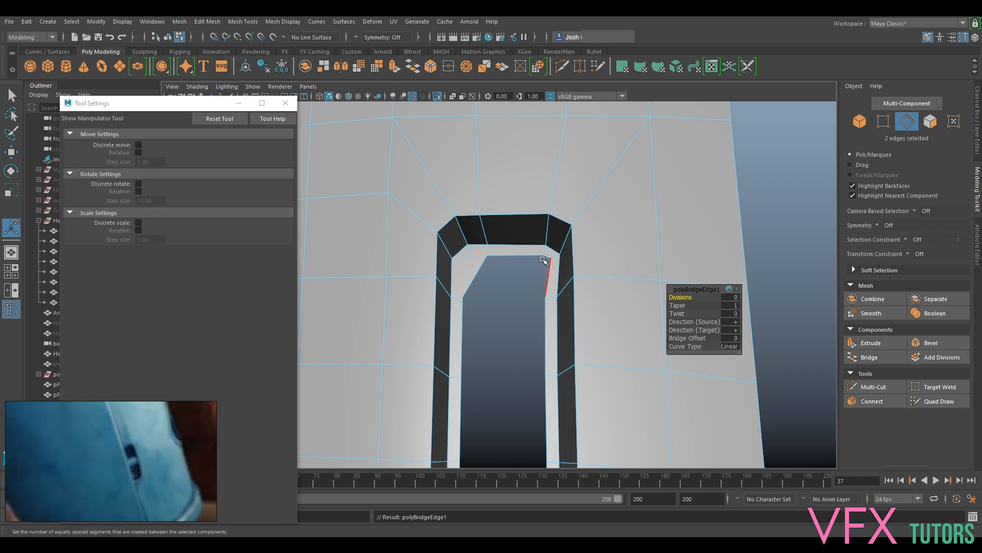
Try to bridge the top and side edges at the upper right corner of the lip's inner border.
left_click(520, 255)
left_click(543, 276, "shift")
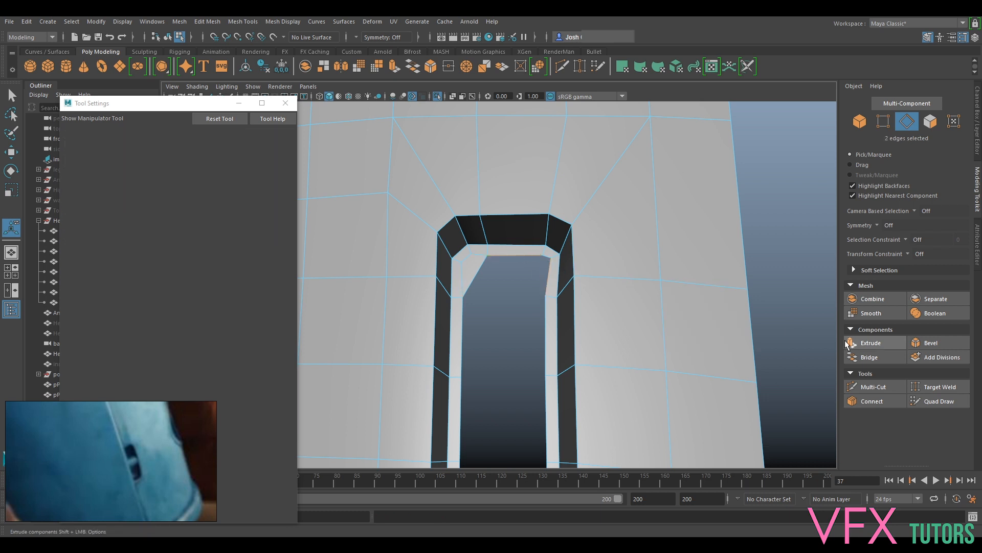
left_click(884, 384)
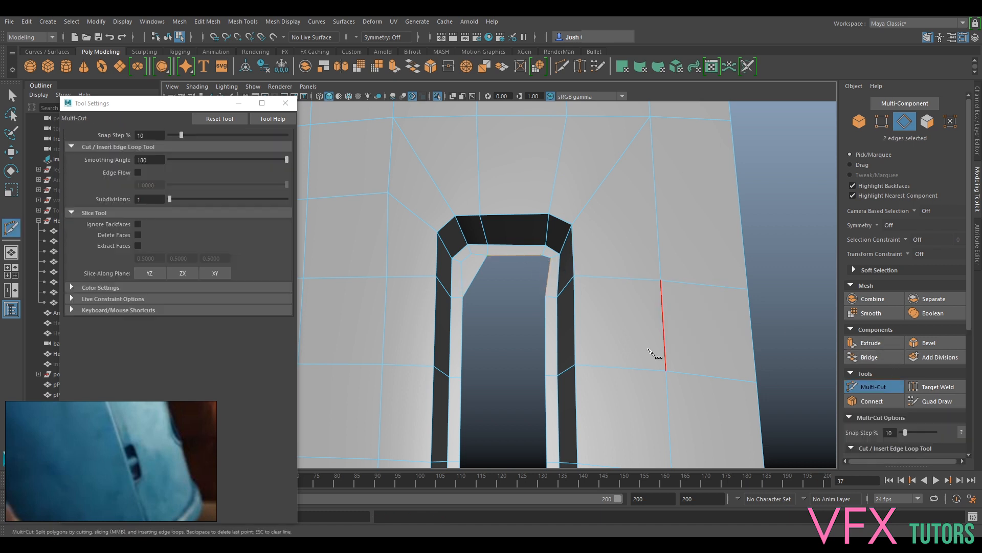
left_click(869, 357)
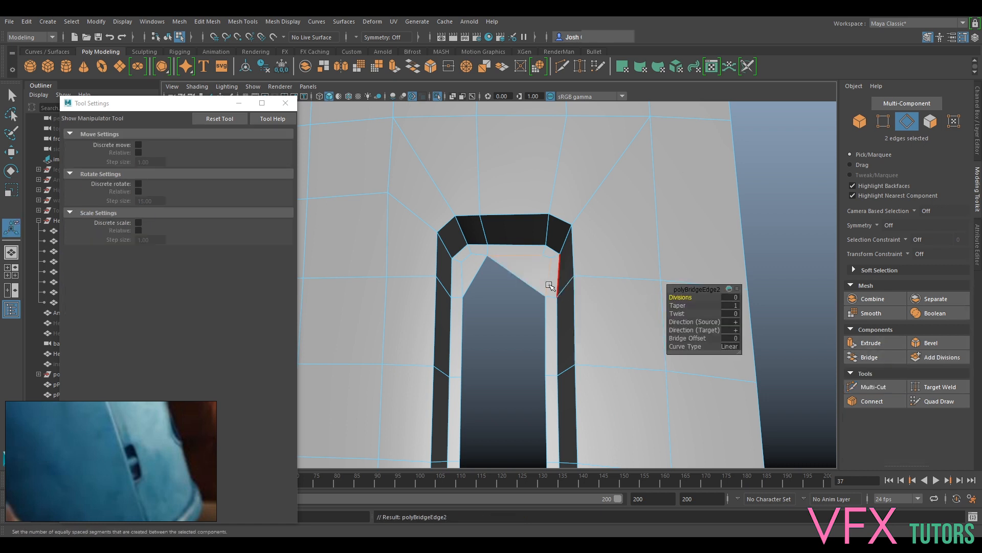
Undo the bridged faces at both upper corners of the lip.
left_click(463, 321)
left_click(523, 280, "shift")
key("g")
middle_click_drag(523, 377, 536, 323, "alt")
key("ctrl+z")
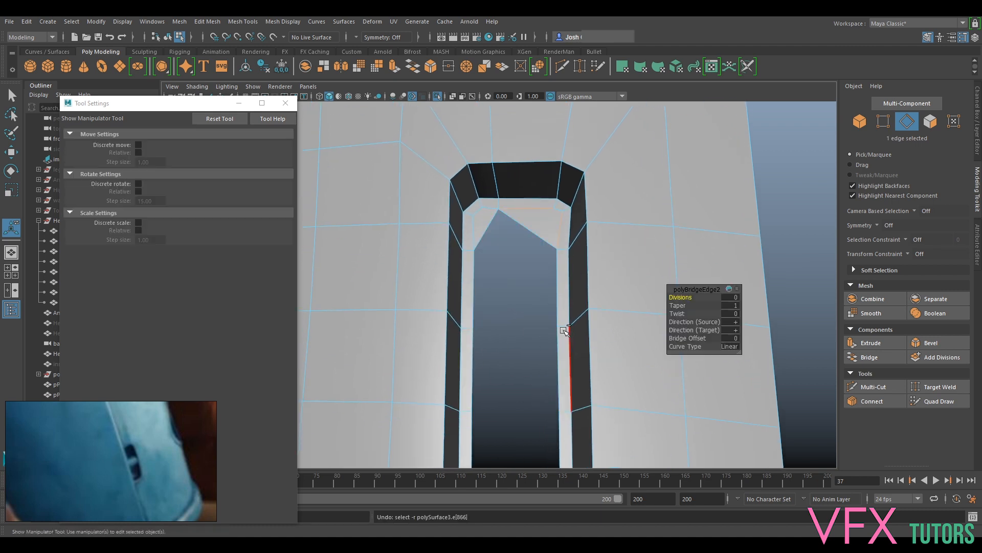
key("ctrl+z")
Select the four upper edges of the lip's inner border and extrude them down into the opening.
left_click(526, 211)
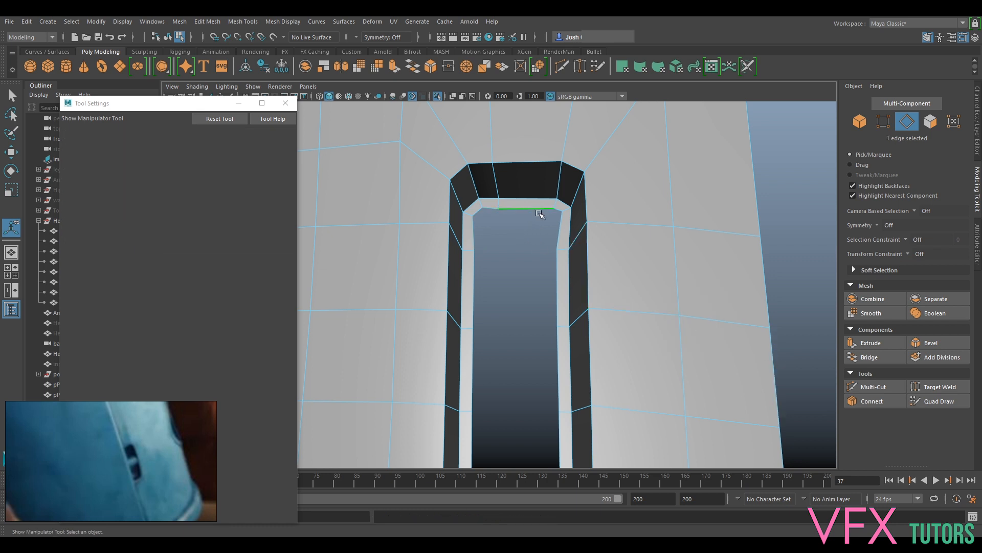
right_click_drag(494, 216, 480, 210)
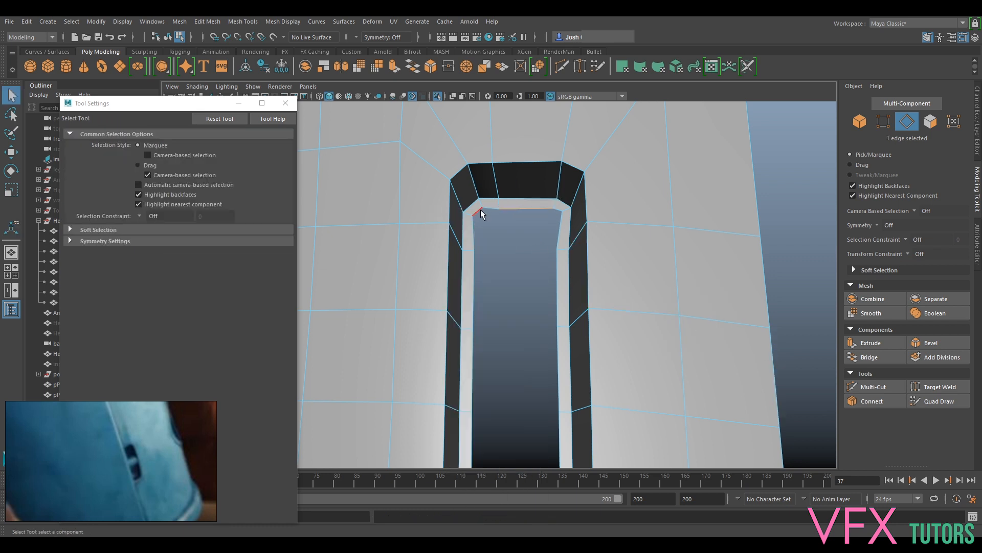
left_click(514, 208, "shift")
mouse_move(526, 271)
left_mouse_down("alt")
mouse_move(526, 239)
mouse_move(512, 262)
left_mouse_up("alt")
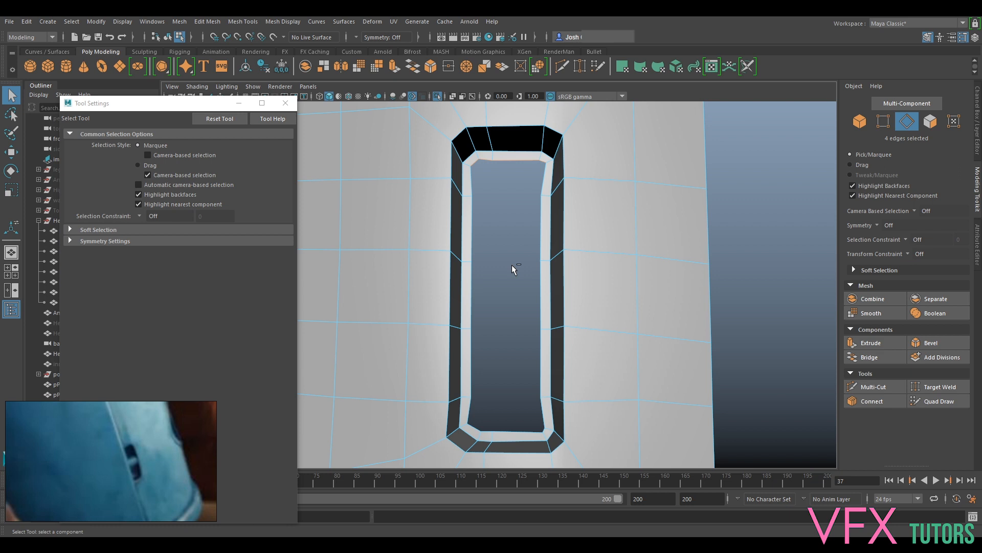
key("w")
left_click_drag(509, 151, 513, 175)
Scale the extruded edge row flat and shift it sideways to line up within the opening.
key("r")
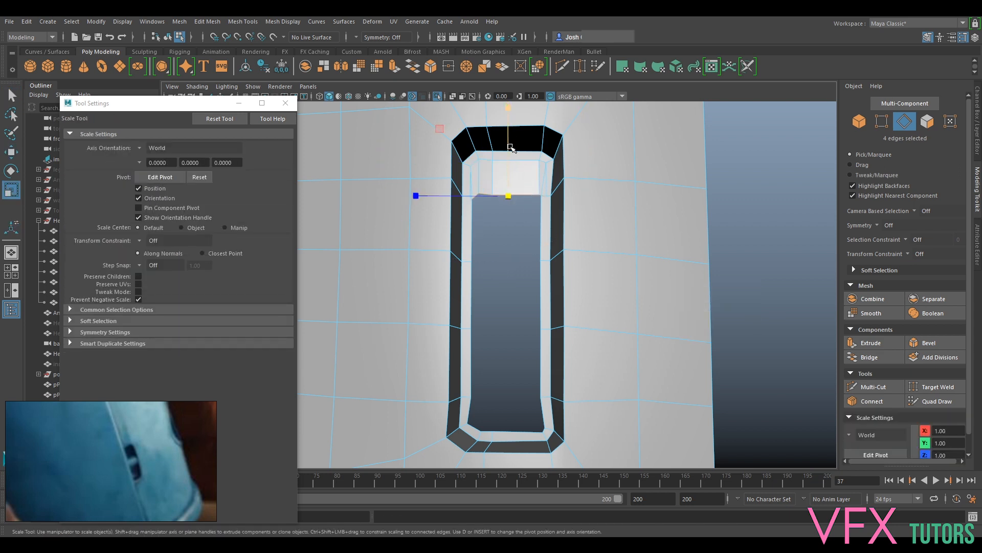
key("w")
left_click_drag(508, 179, 484, 219)
key("ctrl+z")
key("r")
key("w")
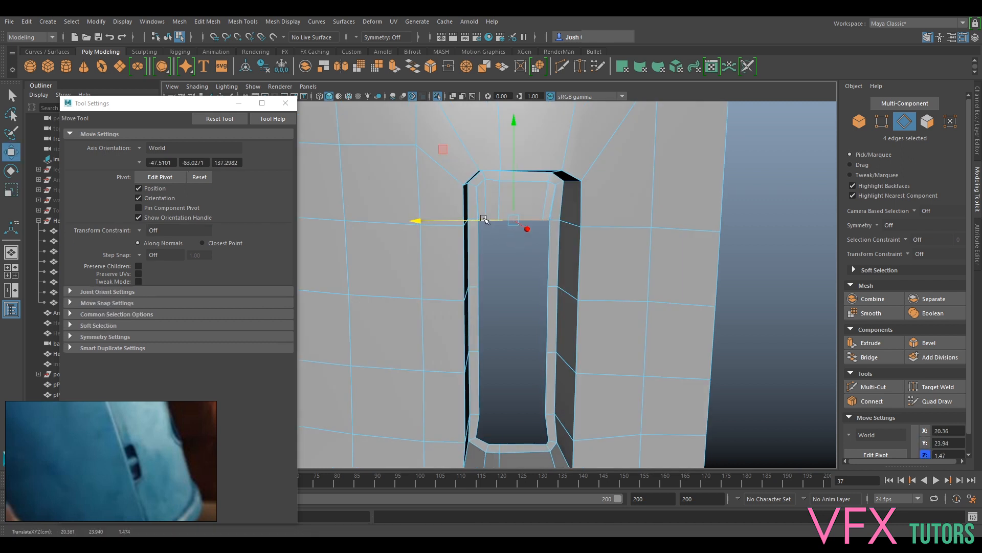
Extrude the edge row downward three more times, spacing the rows to match the surrounding edge loops, down to Y 18.43.
left_click_drag(514, 196, 515, 263)
left_click_drag(515, 328, 514, 321, "alt")
key("ctrl+e")
key("w")
left_click_drag(511, 259, 520, 326)
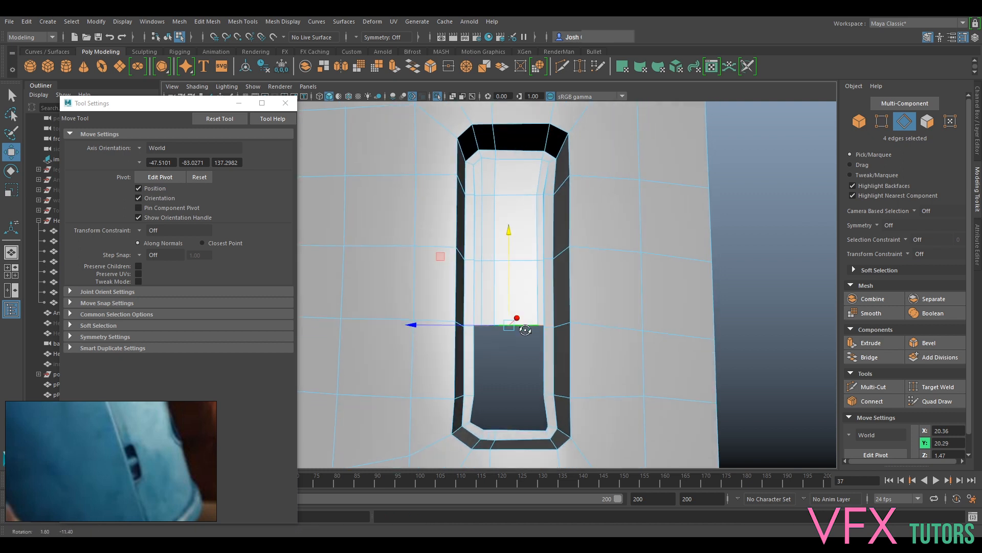
key("ctrl+e")
key("w")
left_click_drag(506, 287, 514, 359)
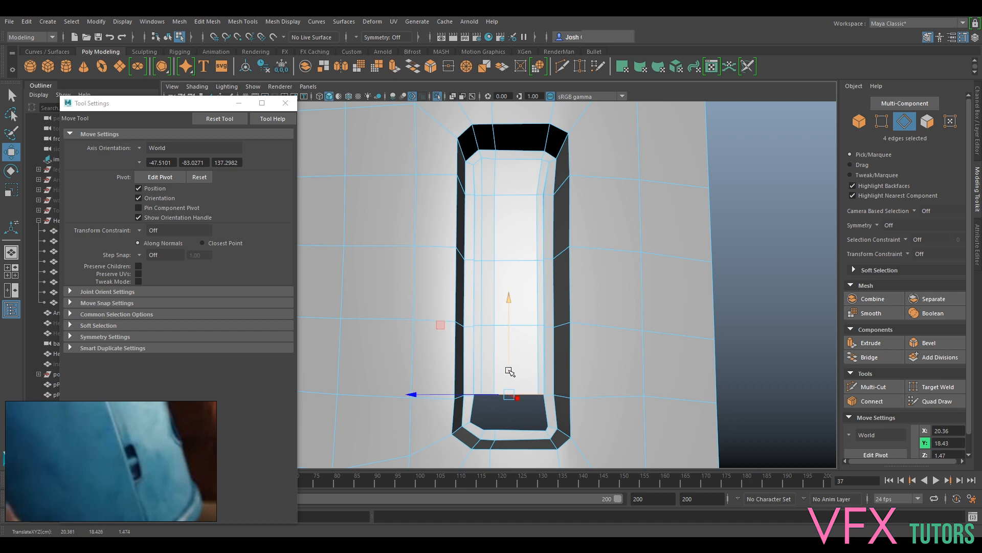
Merge the two overlapping vertices to center on the opening's right side, in the first row below the upper corner.
middle_click_drag(495, 379, 493, 371, "alt")
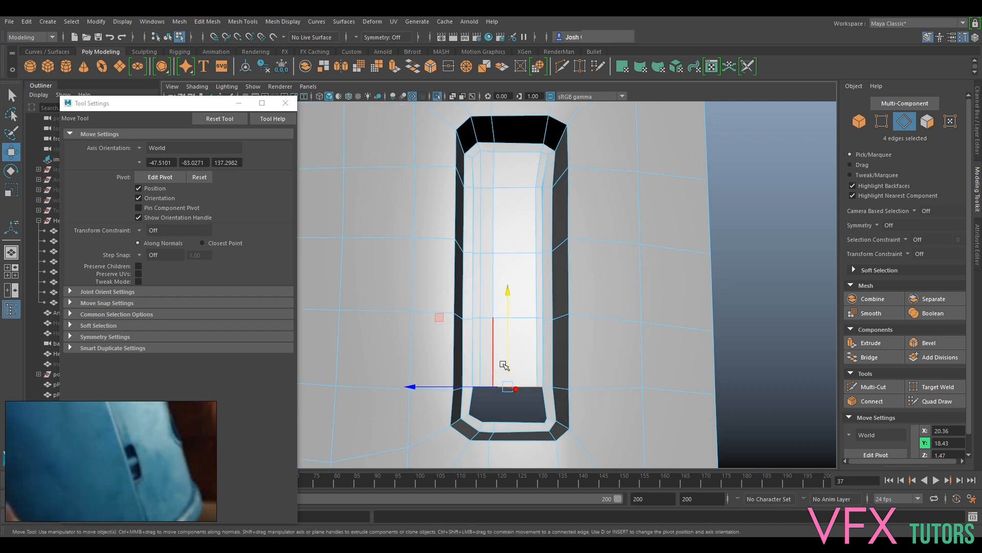
middle_click_drag(499, 178, 502, 207, "alt")
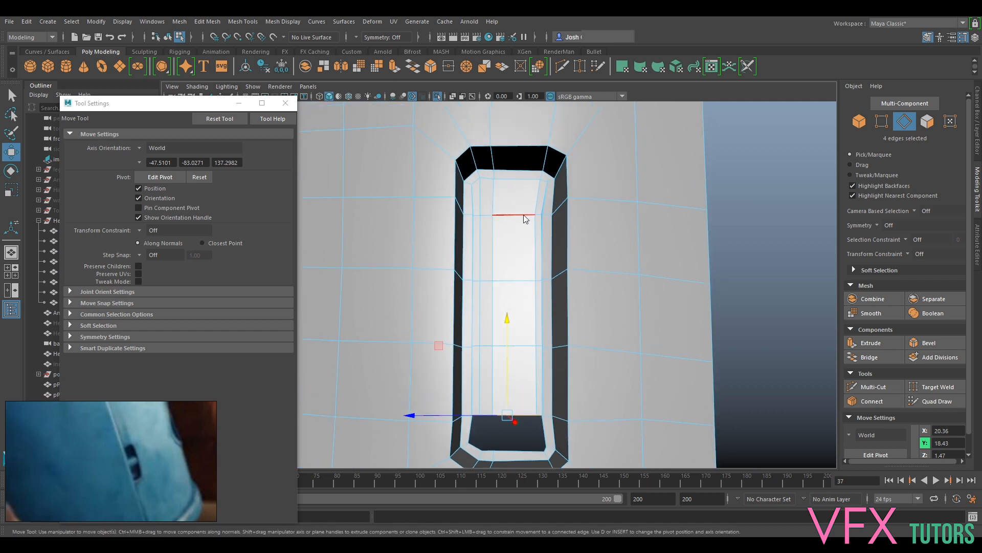
right_click_drag(525, 219, 500, 208)
scroll(520, 406, "up", 4)
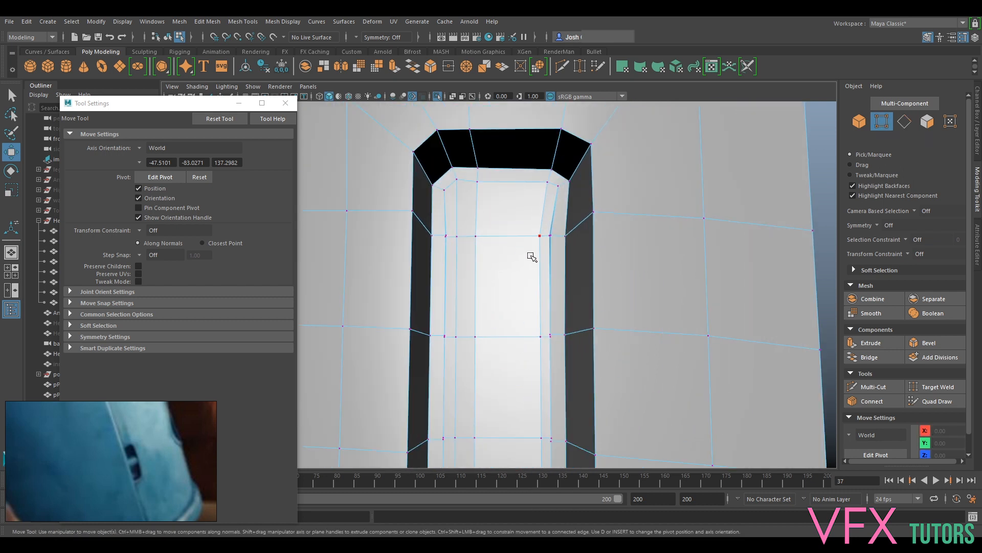
left_click(551, 239)
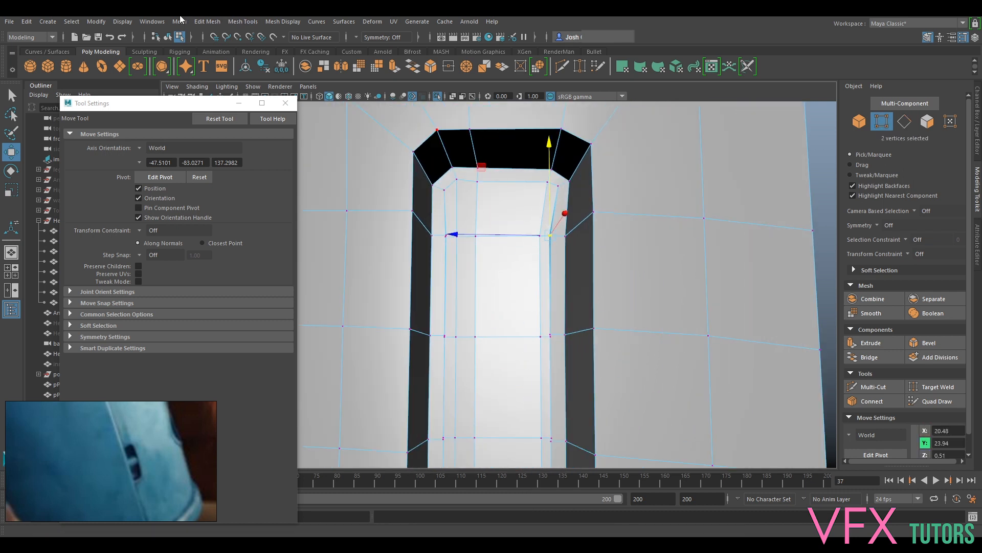
left_click(208, 21)
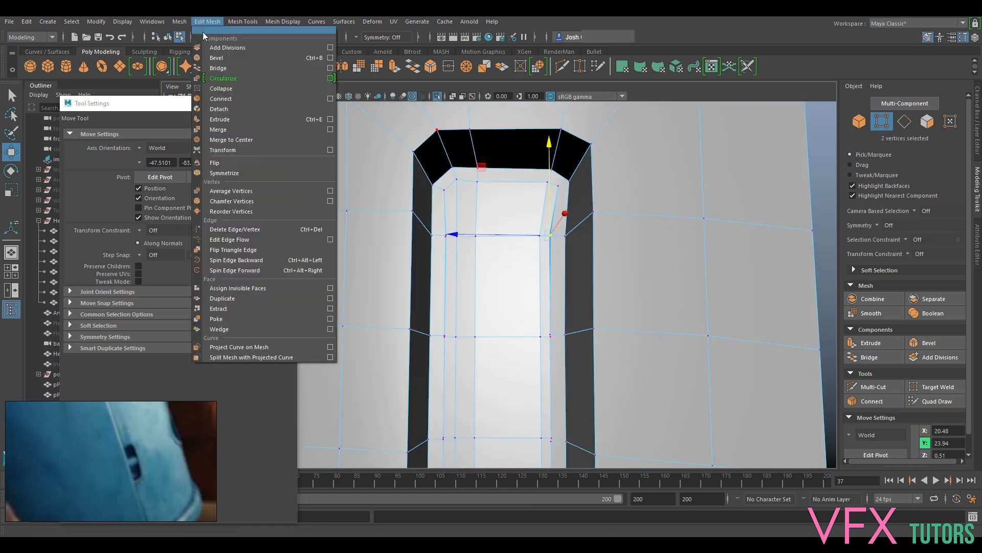
left_click(240, 139)
Merge the remaining overlapping vertex pairs along both sides of the extruded strip, row by row down to its lowest edge.
left_click_drag(550, 351, 550, 353)
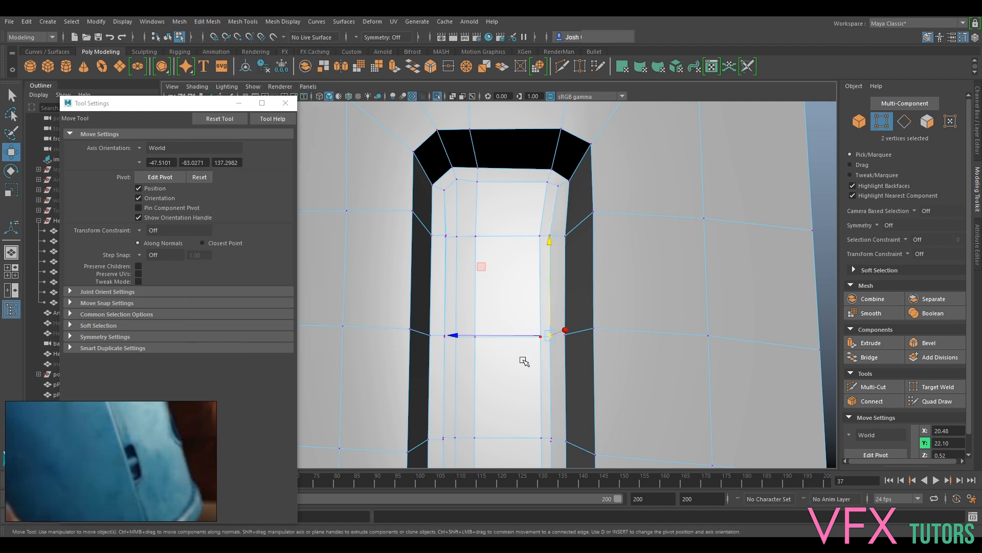
left_click_drag(451, 252, 450, 253)
left_click_drag(446, 341, 447, 343)
left_click_drag(441, 434, 449, 450)
left_click_drag(554, 431, 550, 452, "shift")
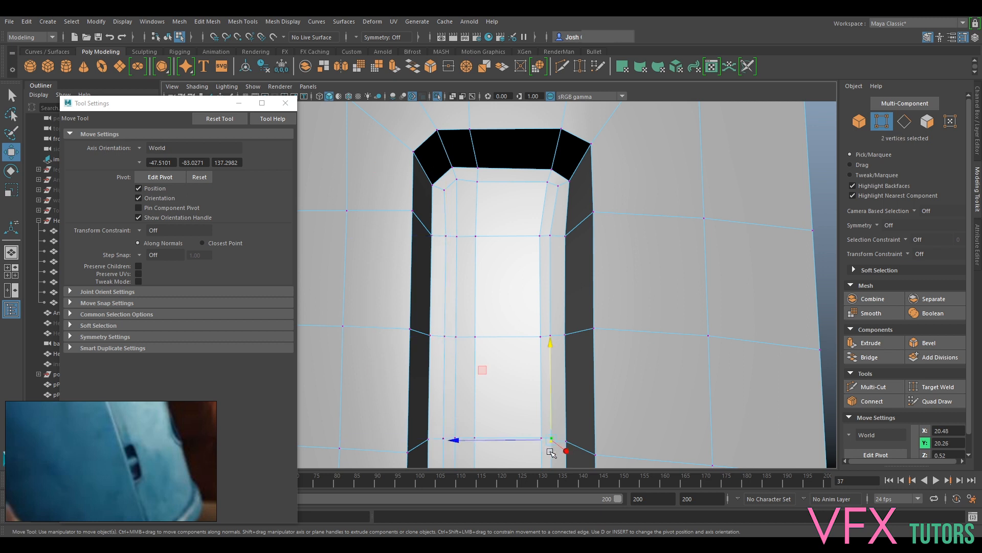
middle_click_drag(557, 384, 546, 273, "alt")
left_click_drag(548, 396, 546, 407, "shift")
key("g")
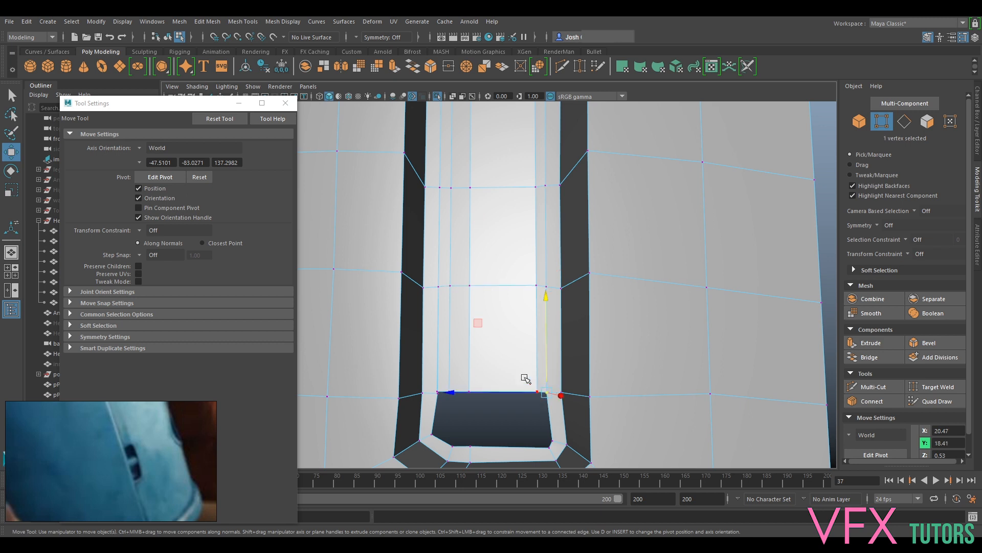
Bridge the two leftmost edges of the strip's lowest row to the matching lower border edges of the lip.
right_click_drag(515, 252, 513, 223)
left_click(440, 392)
left_click(441, 439, "shift")
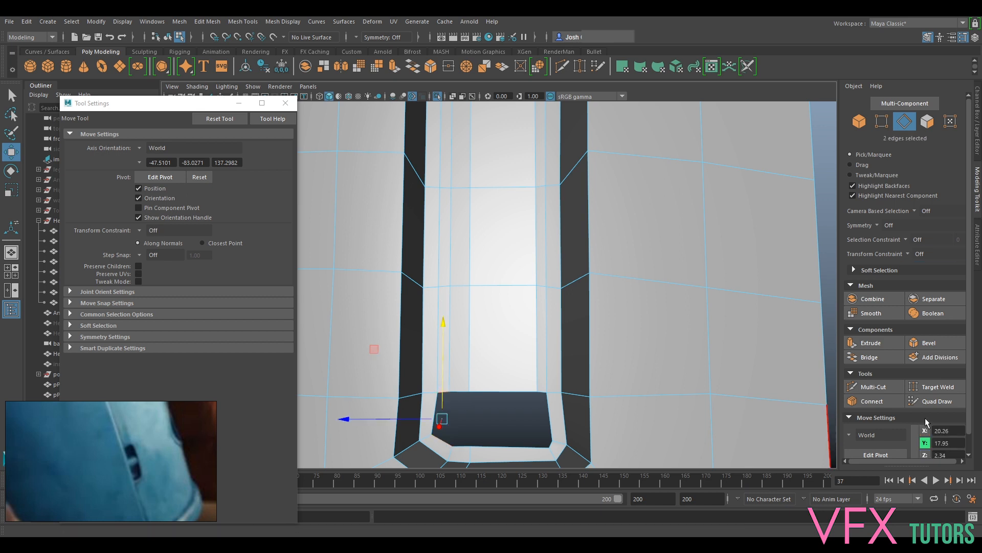
left_click(869, 357)
left_click(460, 391)
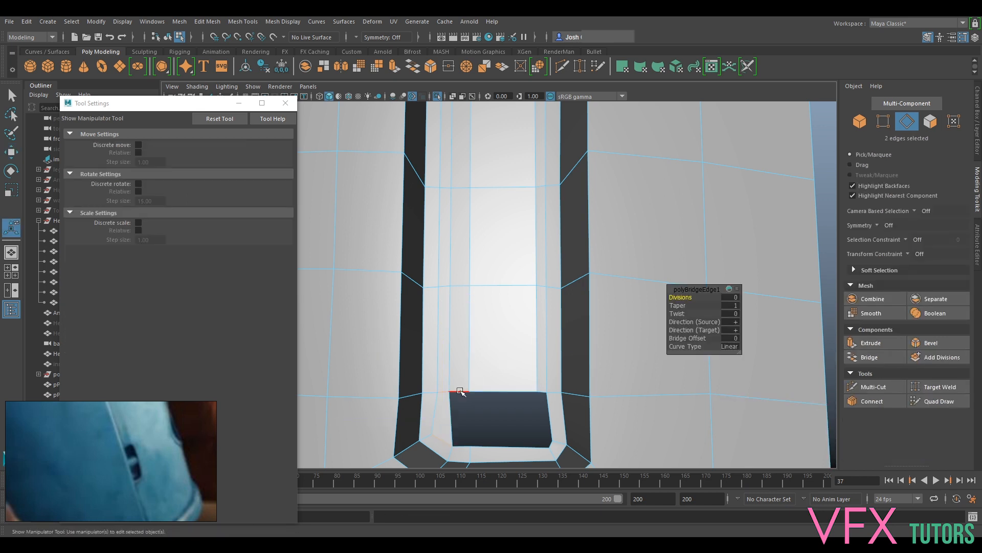
left_click(460, 447, "shift")
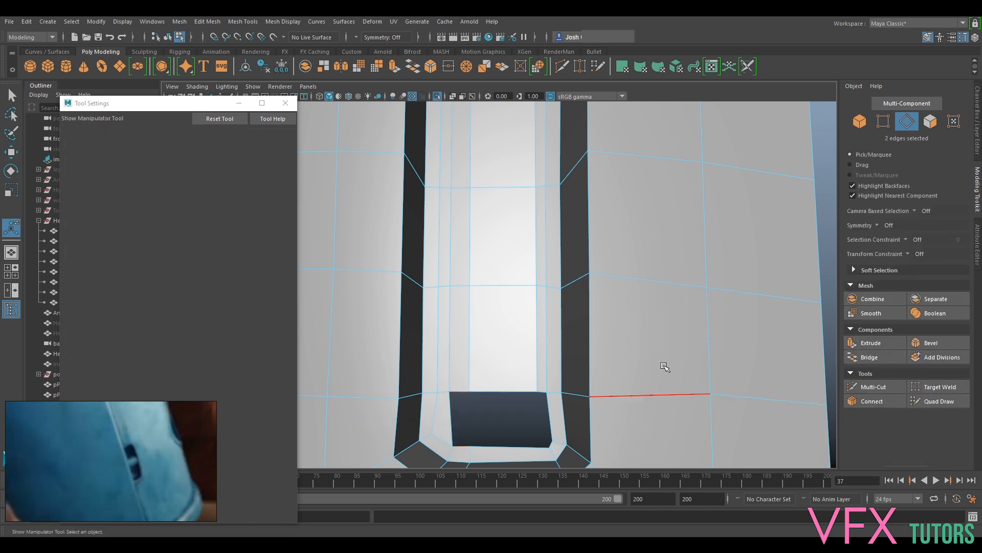
left_click(870, 357)
Bridge the strip's remaining bottom edges to the lip and fill the last gap at the lower right corner.
left_click(522, 392)
left_click(503, 447, "shift")
key("g")
left_click(546, 428)
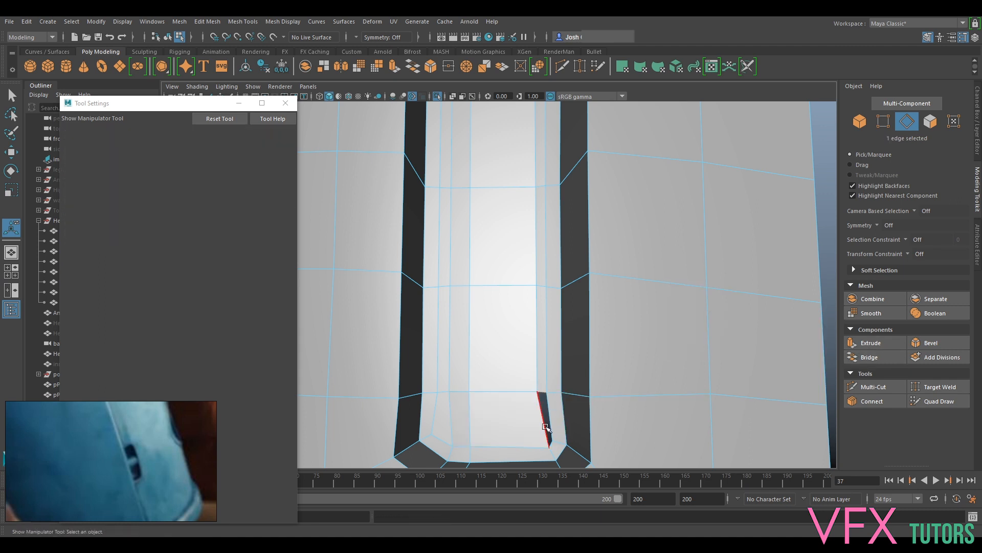
key("g")
Select the edge loop around the slot's outer rim and bevel it with a fraction of 0.2 and 2 segments.
scroll(565, 403, "down", 6)
scroll(549, 292, "up", 3)
mouse_move(503, 224)
left_mouse_down("alt")
mouse_move(462, 211)
mouse_move(502, 253)
mouse_move(481, 277)
mouse_move(510, 238)
left_mouse_up("alt")
right_click(511, 238)
right_click_drag(532, 202, 528, 203)
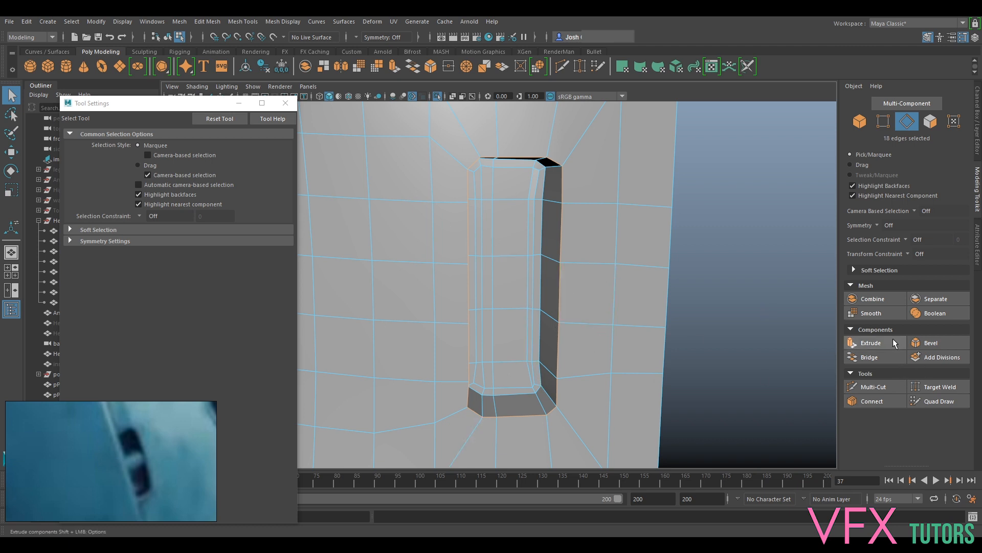
left_click(938, 342)
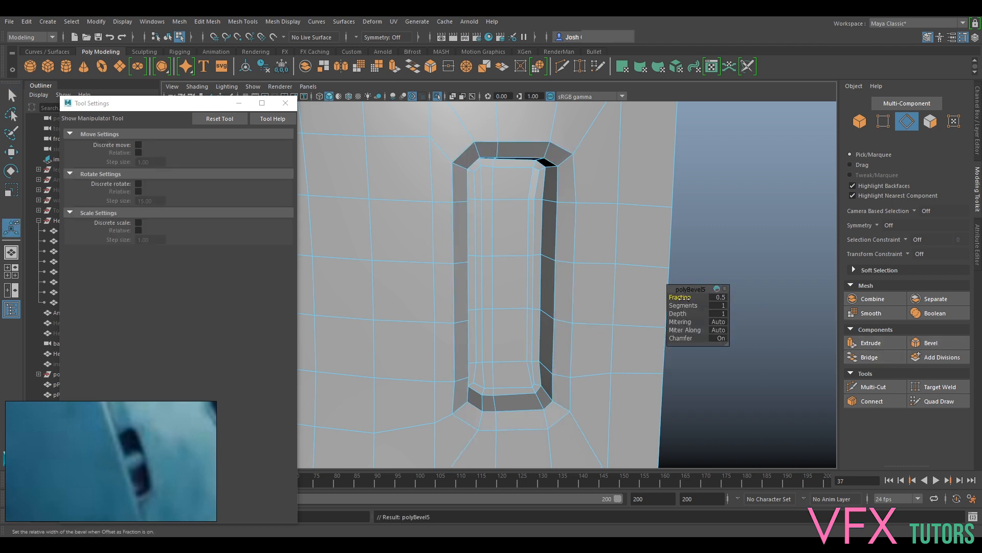
left_click_drag(688, 298, 684, 307)
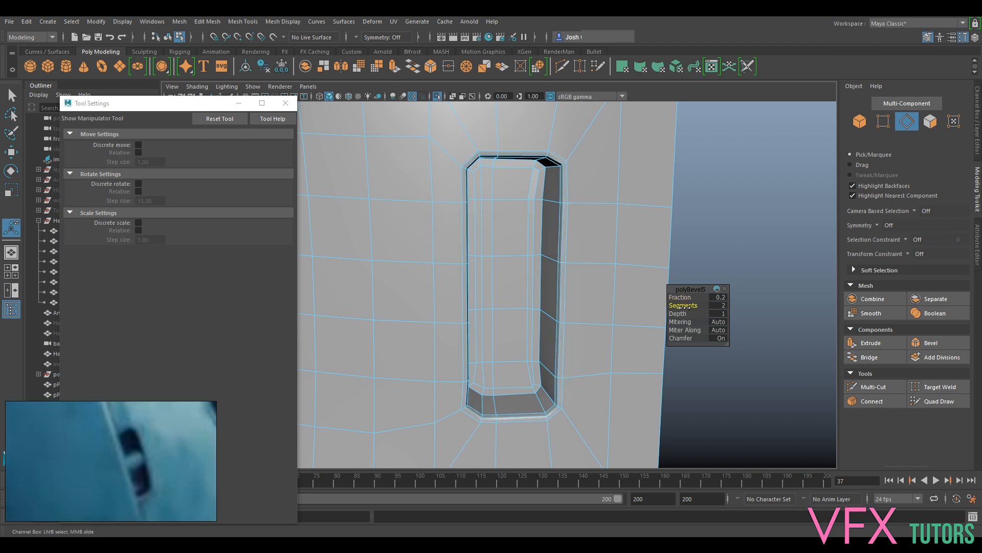
Preview the mesh smoothed and adjust the bevel fraction, trying 0.1 and 0.2 before settling on 0.3.
key("3")
mouse_move(576, 332)
left_mouse_down("alt")
mouse_move(546, 347)
mouse_move(594, 335)
left_mouse_up("alt")
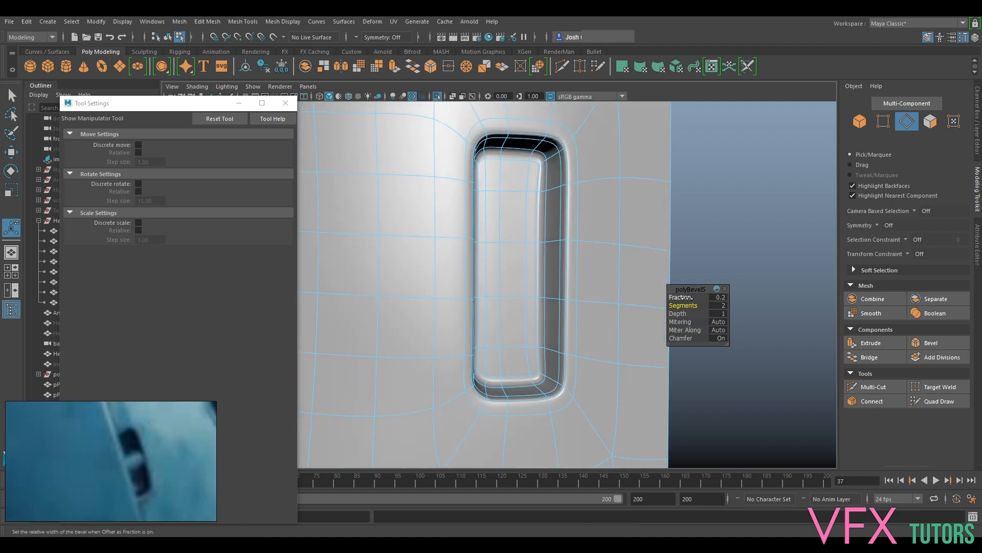
left_click(718, 297)
key("Return")
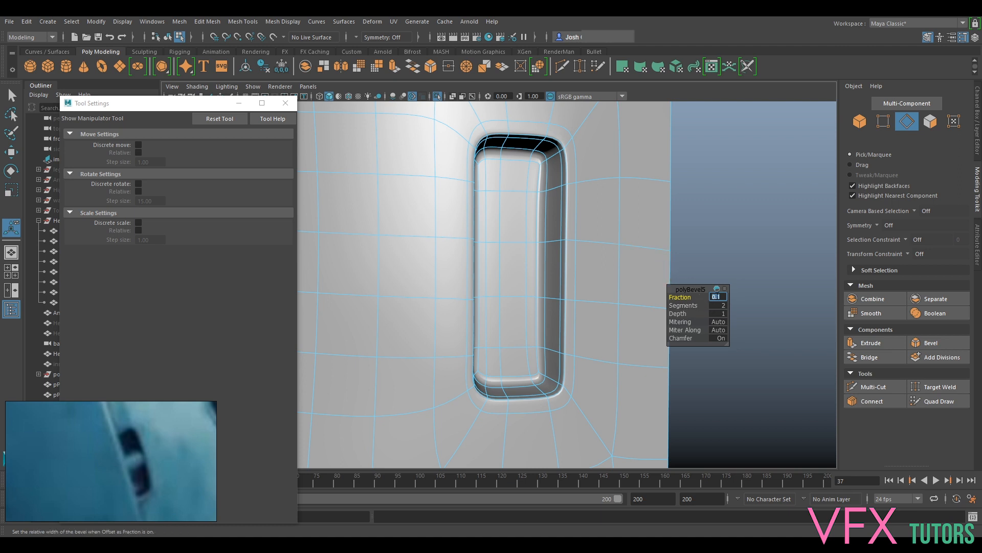
type("0.2")
key("Return")
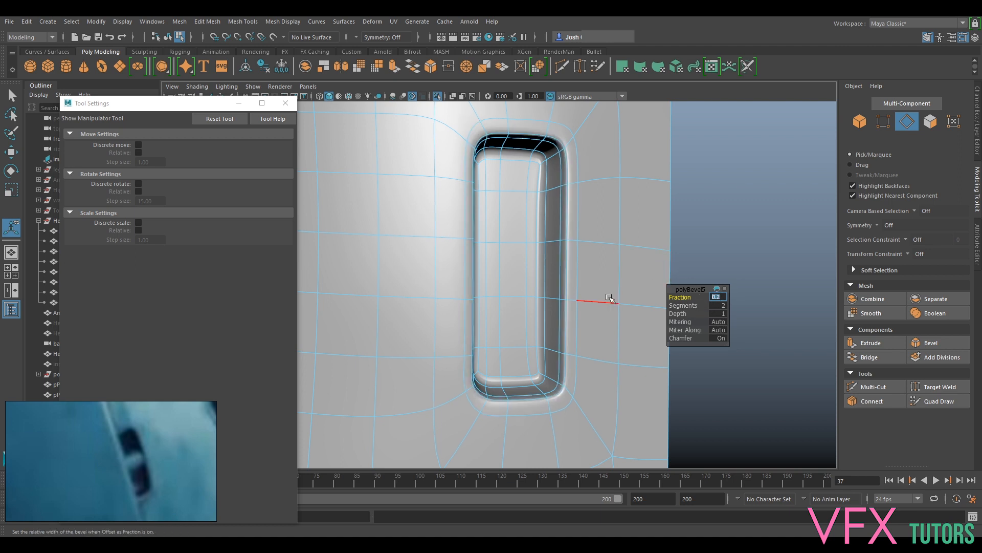
mouse_move(617, 251)
left_mouse_down("alt")
mouse_move(629, 234)
mouse_move(605, 254)
mouse_move(627, 241)
left_mouse_up("alt")
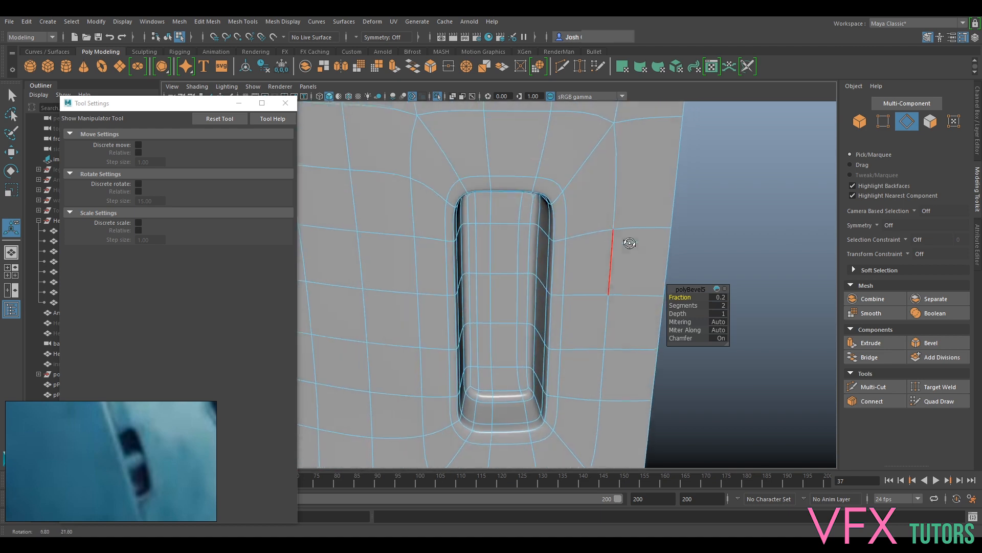
left_click(720, 297)
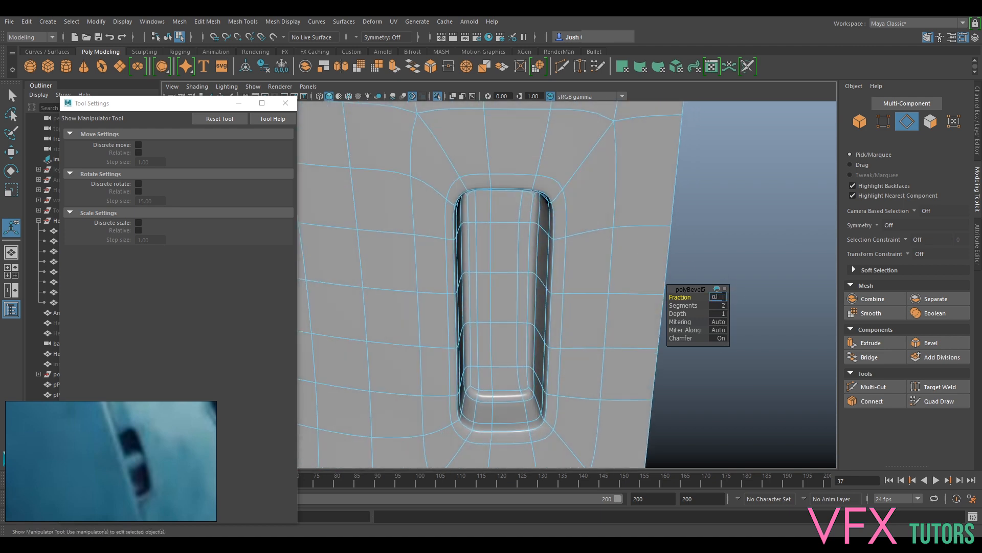
left_click_drag(530, 330, 561, 304, "alt")
Return to object mode and examine the smoothed slot and the whole head panel from several angles.
right_click_drag(579, 252, 629, 237)
left_click(725, 200)
scroll(612, 254, "down", 3)
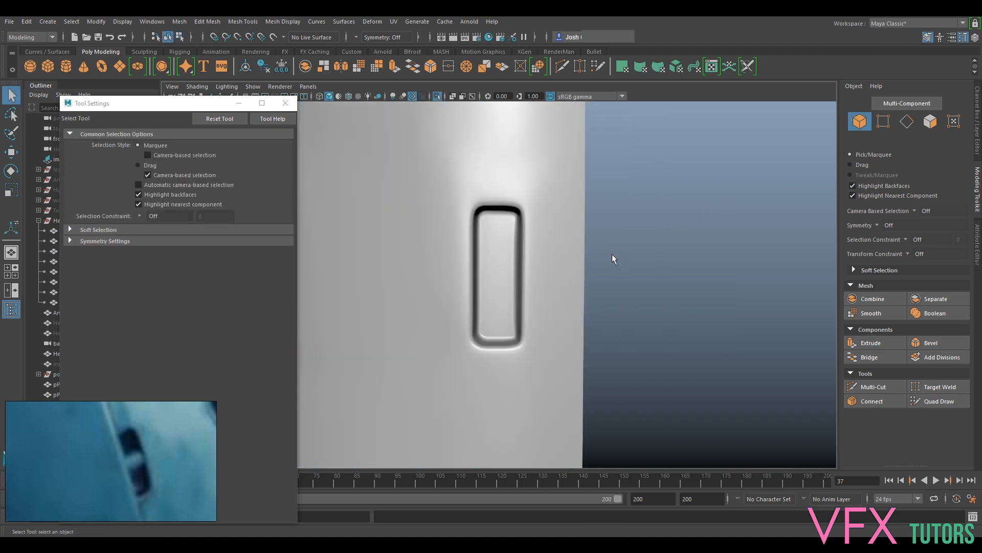
left_click_drag(612, 254, 563, 293, "alt")
left_click(563, 295)
left_click(658, 256)
left_click_drag(658, 257, 619, 354, "alt")
left_click(470, 317)
left_click_drag(469, 317, 503, 282, "alt")
left_click(724, 210)
scroll(709, 227, "down", 5)
left_click_drag(698, 249, 723, 263, "alt")
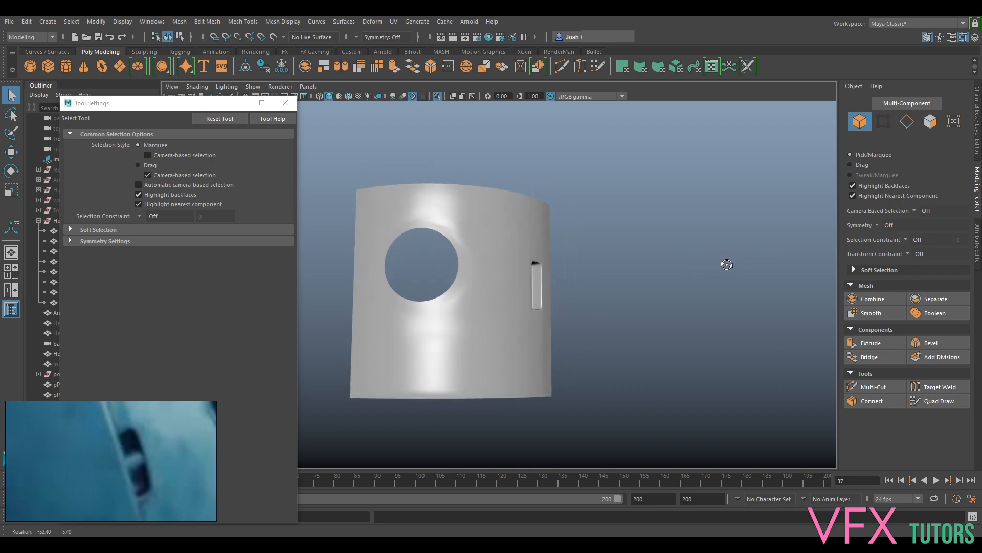
Turn off isolation of the panel, close the tool settings window and unhide innerHead1.
left_click(473, 299)
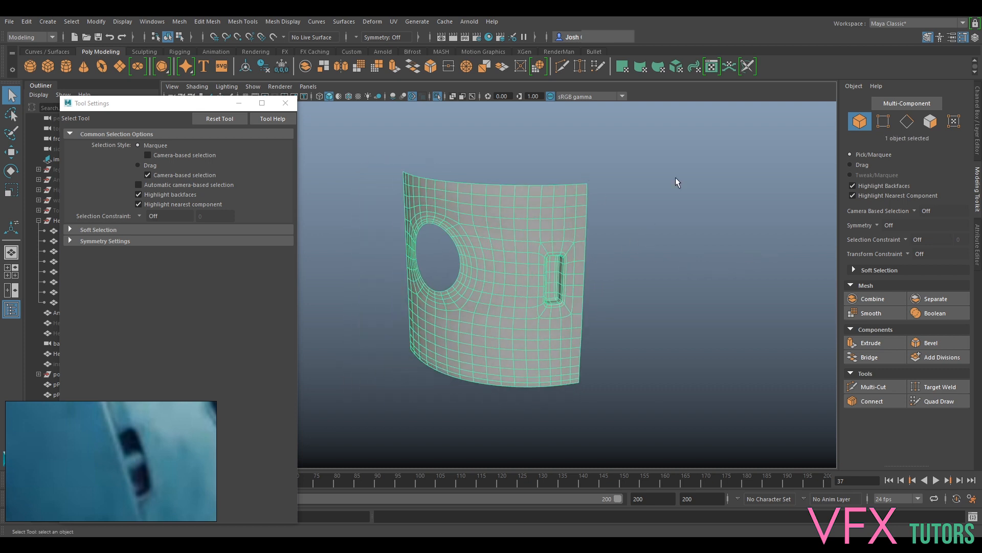
key("ctrl+1")
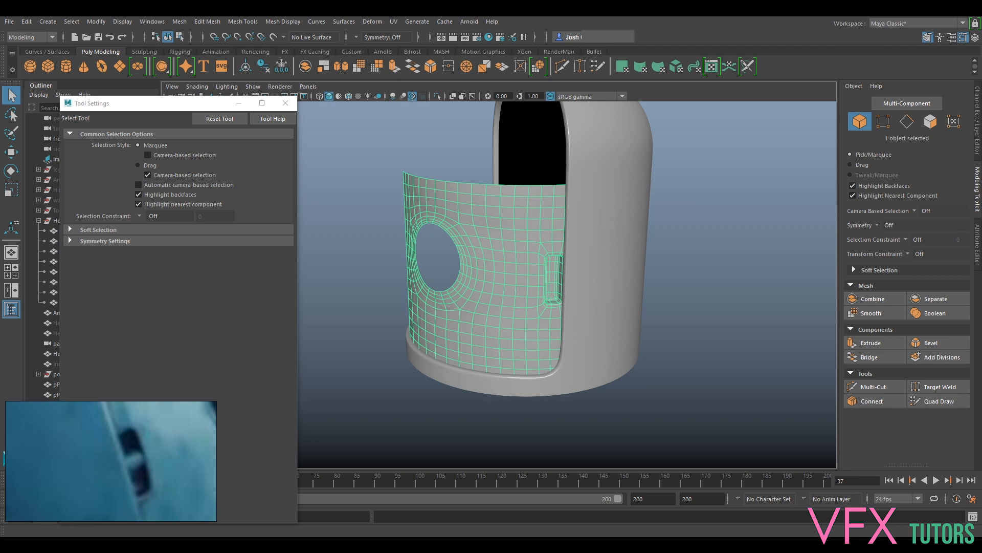
left_click(286, 104)
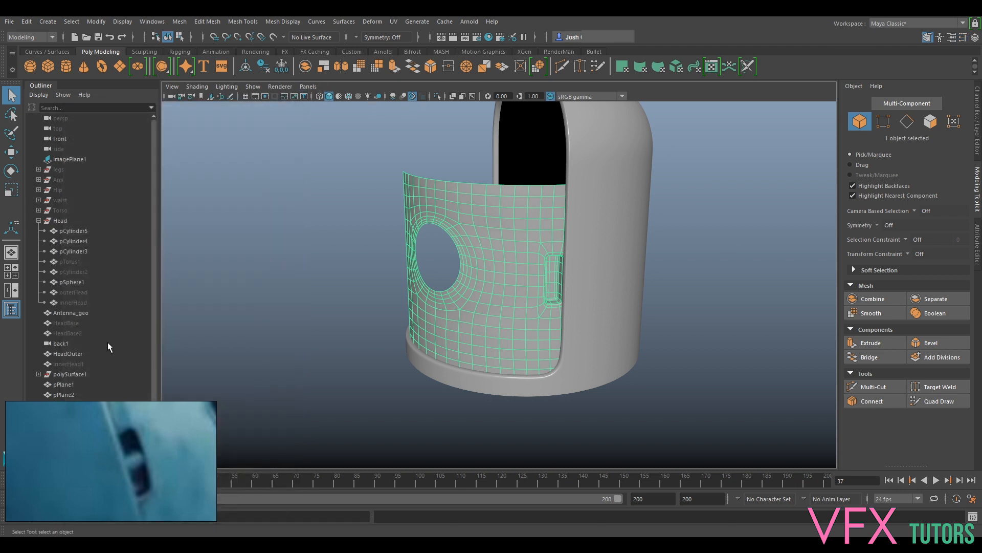
left_click(69, 363)
key("h")
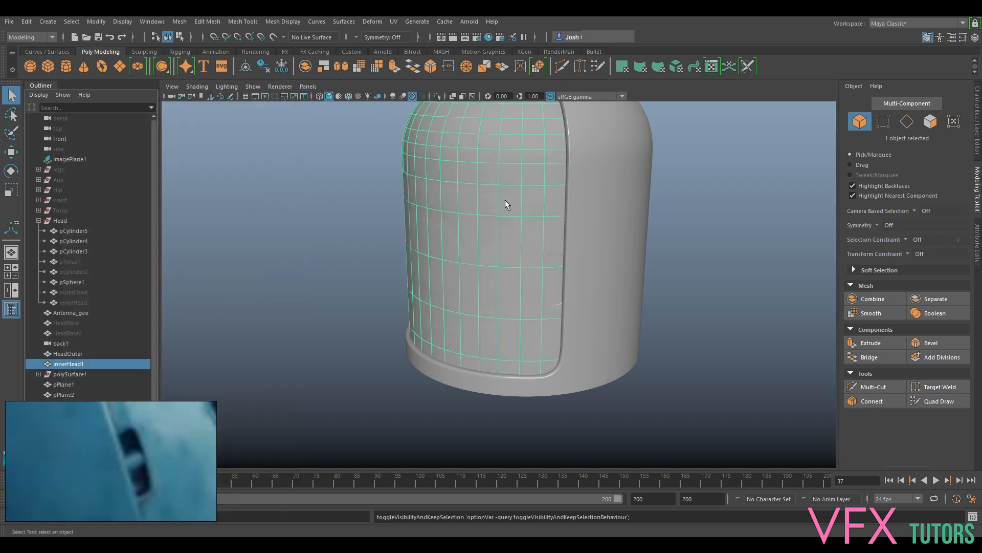
Smooth the innerHead1 mesh with 2 divisions.
left_click_drag(518, 132, 458, 198, "alt")
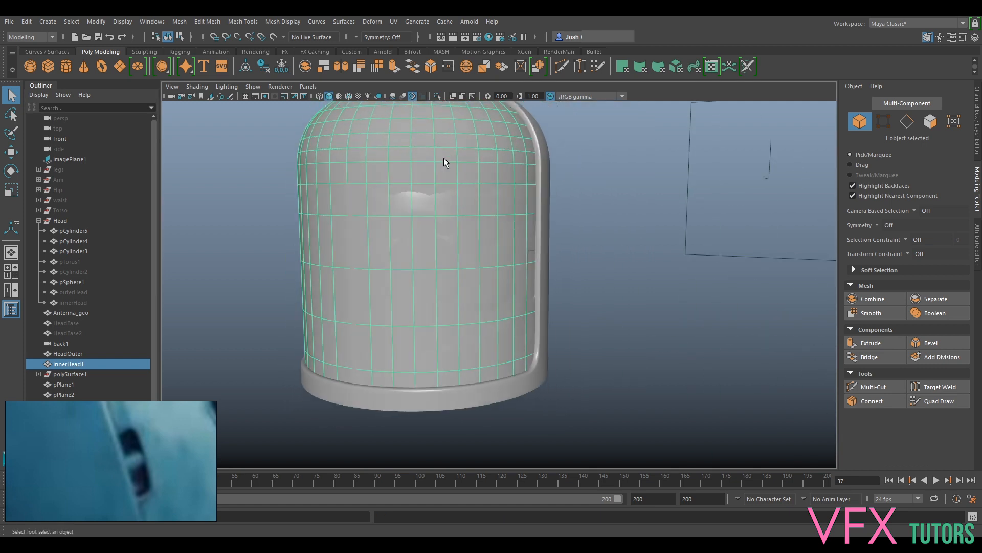
left_click(180, 21)
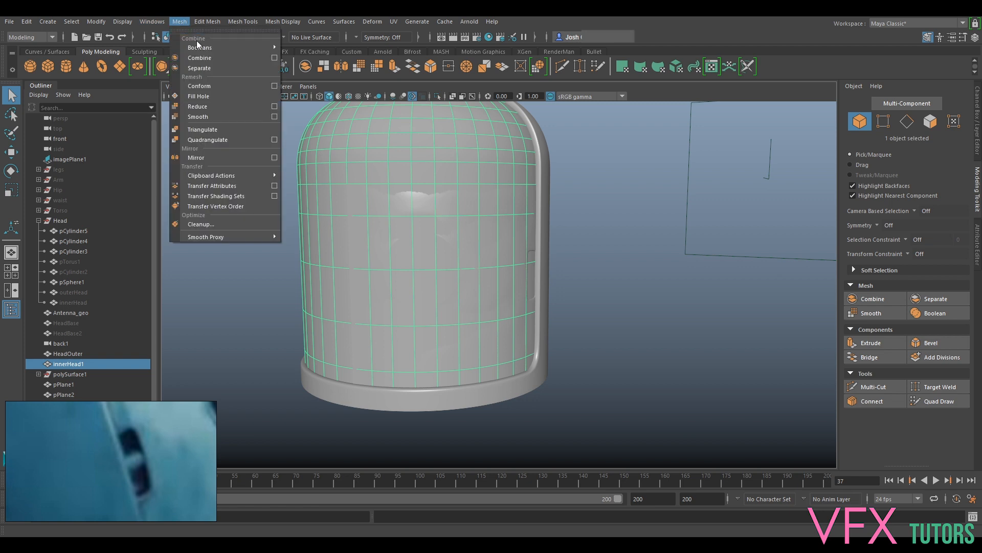
left_click(210, 116)
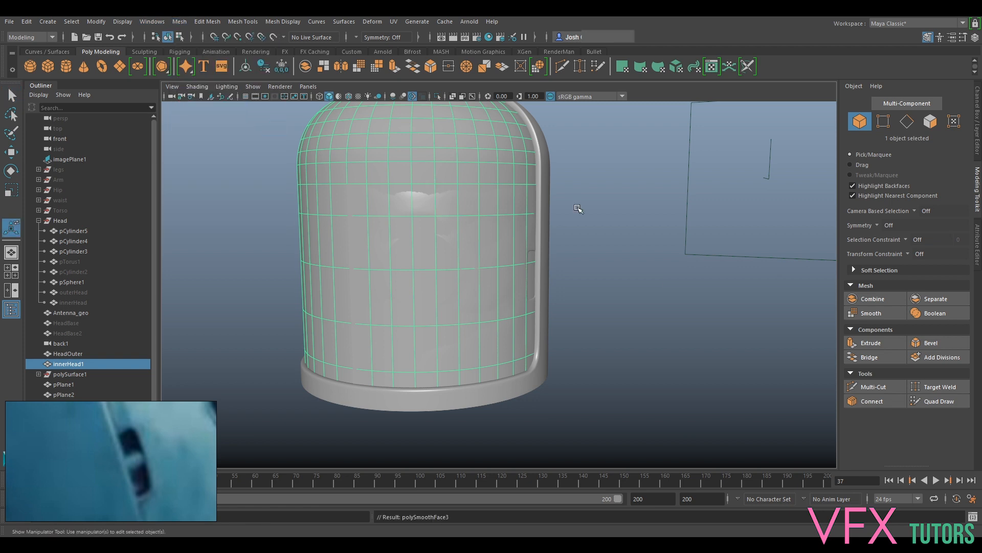
left_click(735, 300)
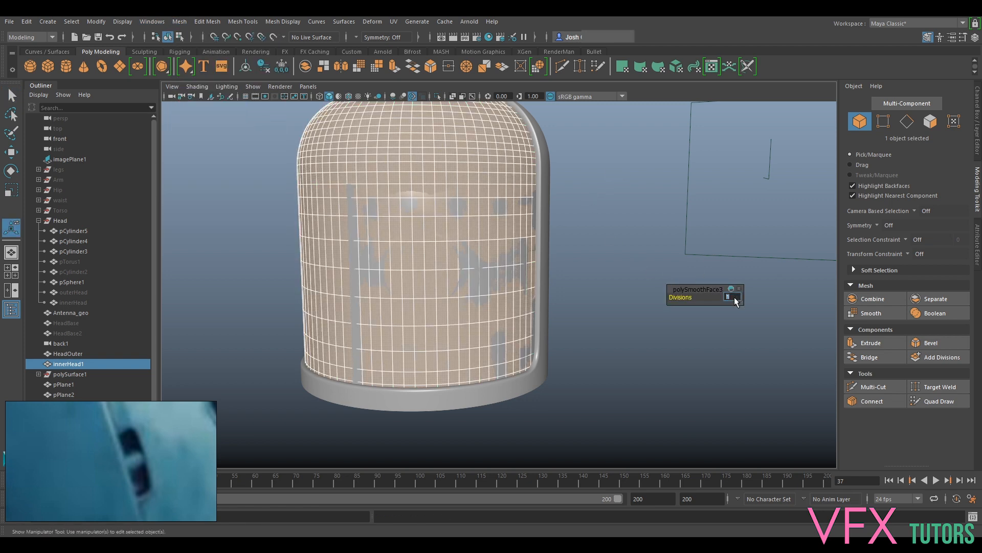
type("2")
key("Return")
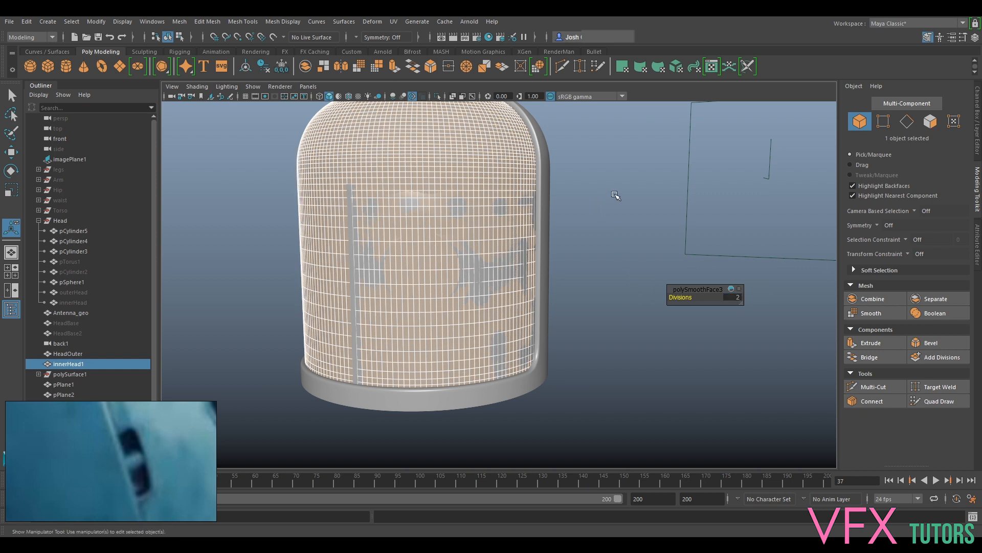
Make innerHead1 a live surface and activate Quad Draw on the head panel mesh.
left_click(617, 197)
left_click(494, 159)
left_click_drag(628, 178, 495, 125, "alt")
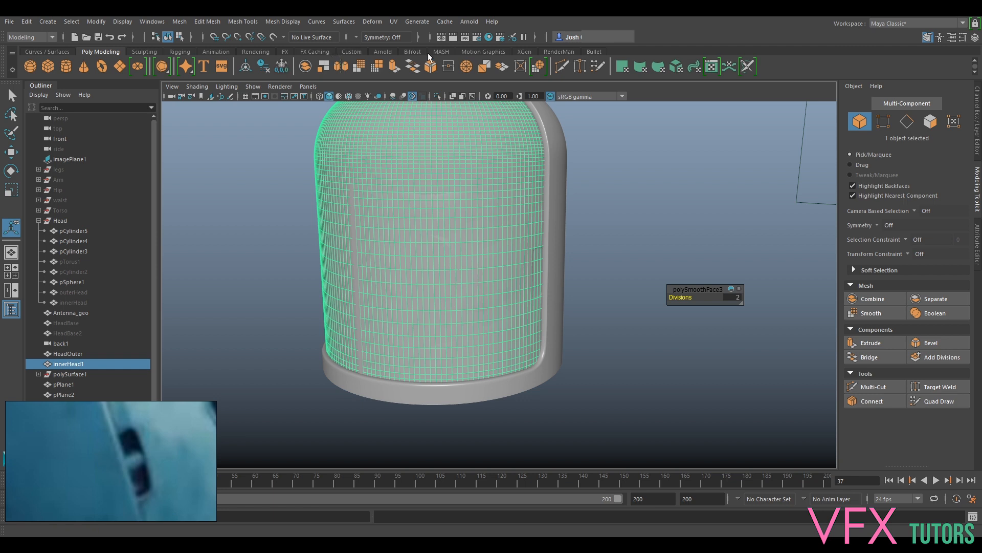
left_click(282, 67)
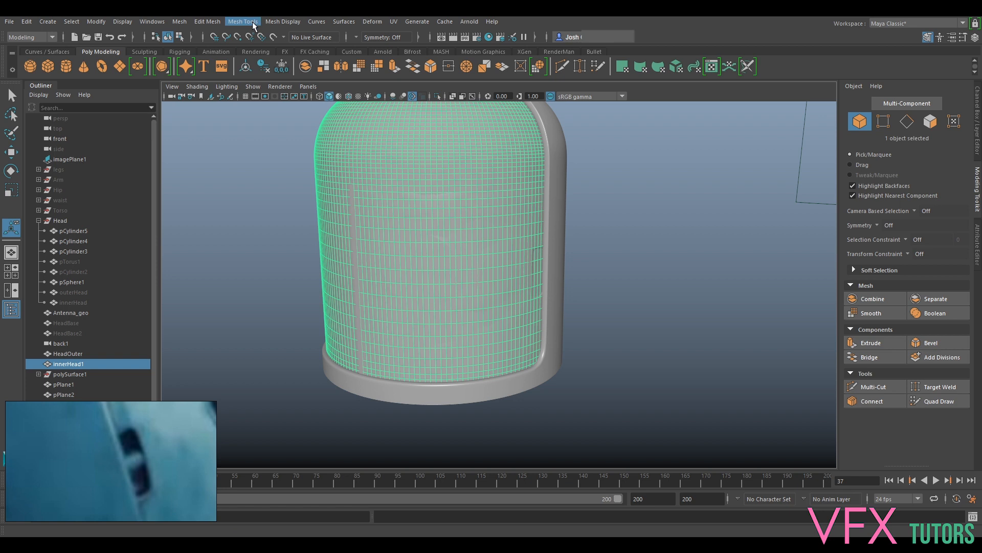
left_click(274, 34)
left_click_drag(636, 296, 525, 302, "alt")
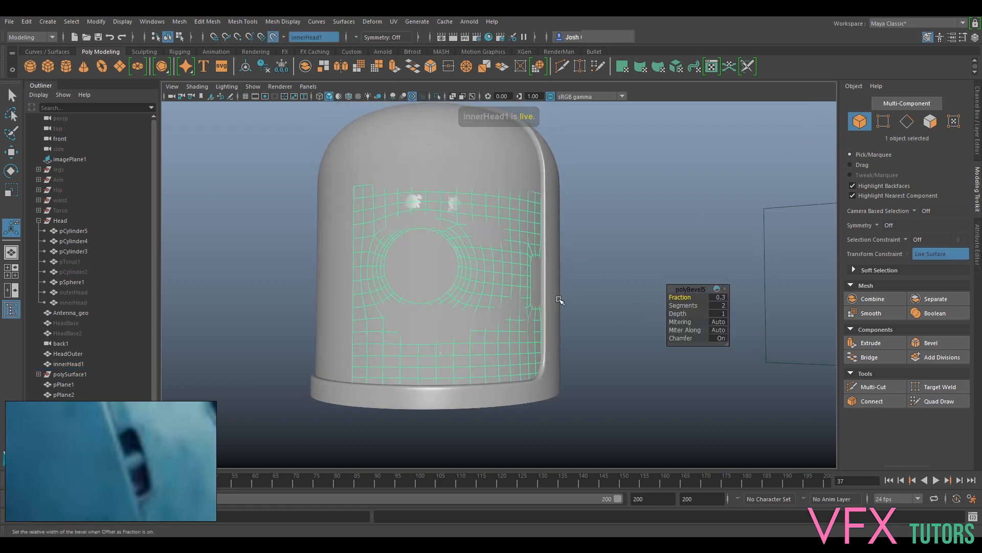
left_click(937, 401)
middle_click_drag(476, 326, 482, 310, "alt")
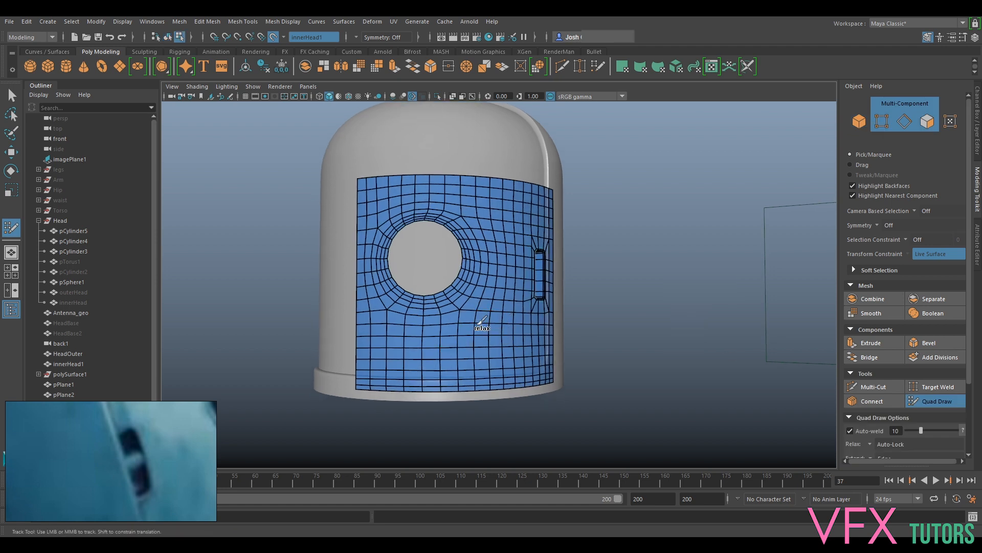
Relax the head panel's quads with Quad Draw between the circular hole and the slot and across the lower half.
right_click_drag(451, 332, 461, 335, "alt")
mouse_move(451, 335)
left_mouse_down("alt")
mouse_move(416, 370)
mouse_move(456, 320)
left_mouse_up("alt")
right_click_drag(460, 317, 469, 286, "alt")
left_click_drag(504, 192, 515, 208, "alt")
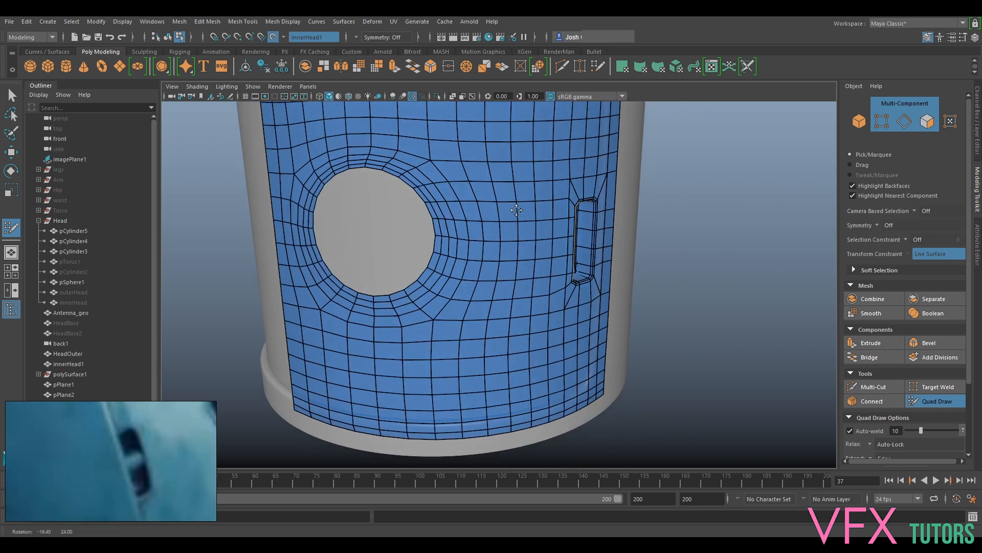
middle_click_drag(527, 213, 542, 236, "alt")
left_click_drag(541, 237, 548, 233, "alt")
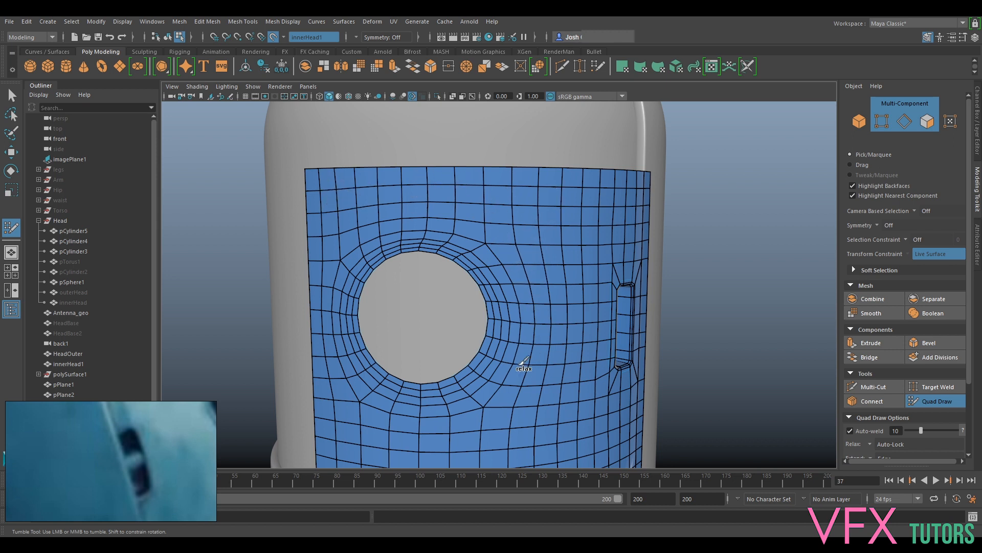
middle_click_drag(557, 352, 576, 306, "alt")
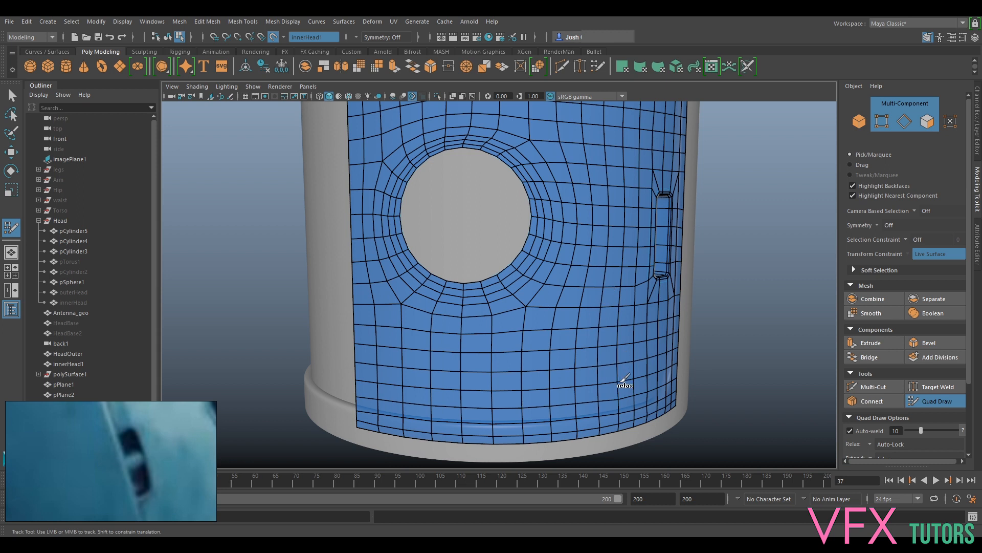
left_click_drag(664, 340, 641, 416, "alt")
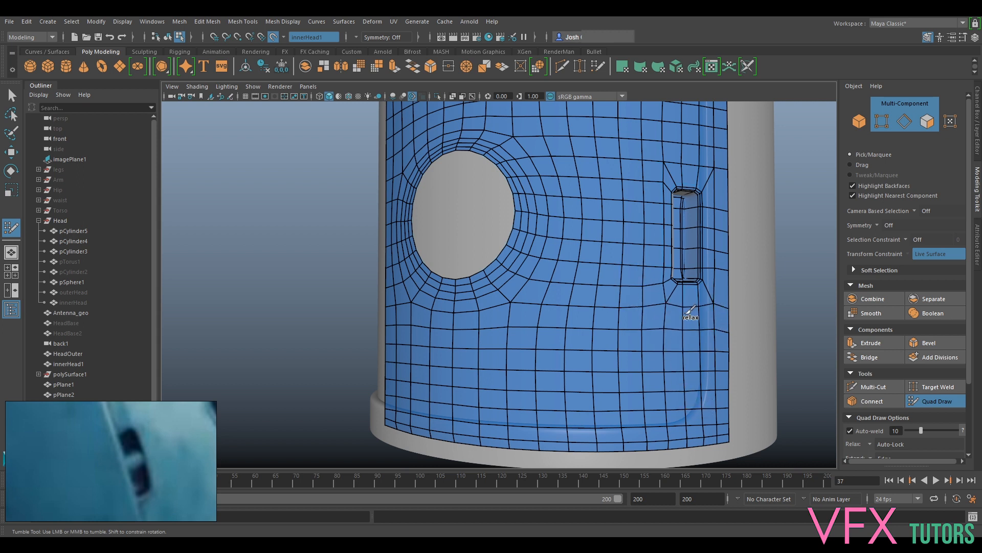
middle_click_drag(601, 189, 600, 219, "alt")
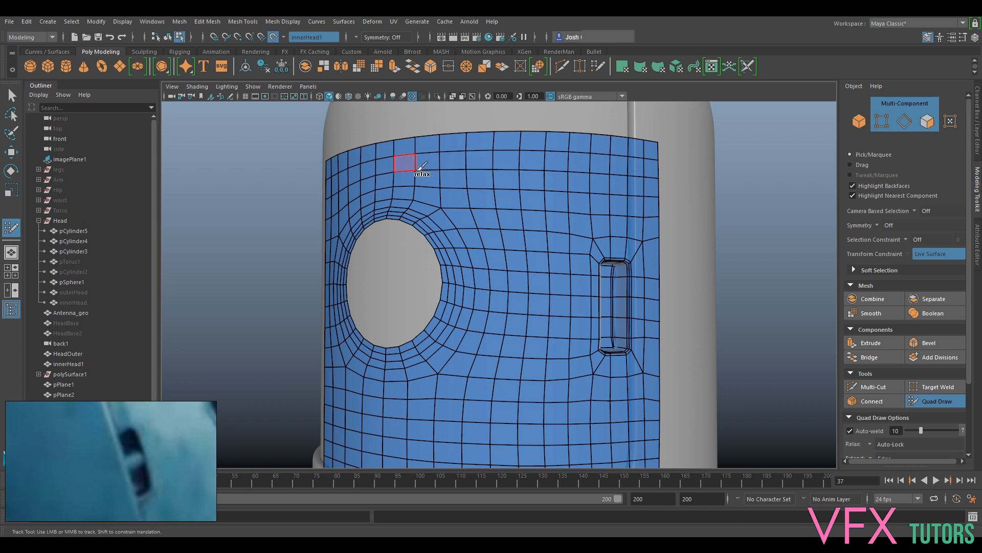
Relax the quads across the panel's upper area and around the slot with Quad Draw.
left_click_drag(632, 226, 555, 213, "alt")
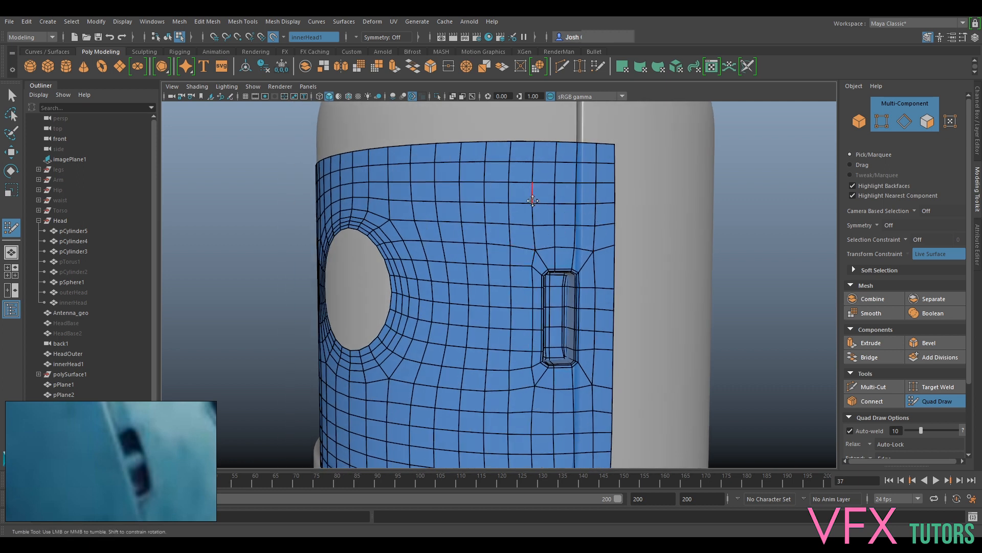
right_click_drag(520, 341, 496, 349, "alt")
left_click_drag(489, 350, 469, 385, "alt")
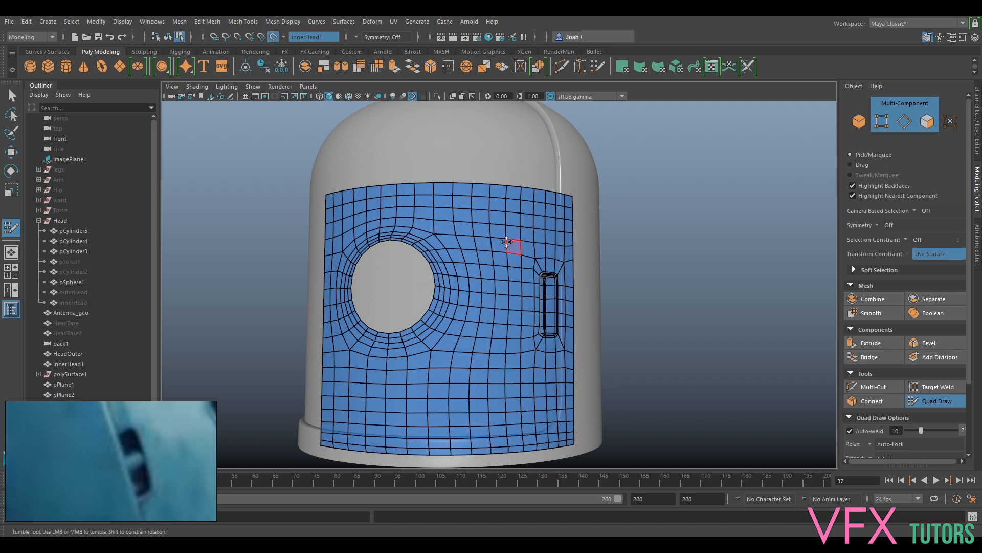
scroll(527, 220, "up", 4)
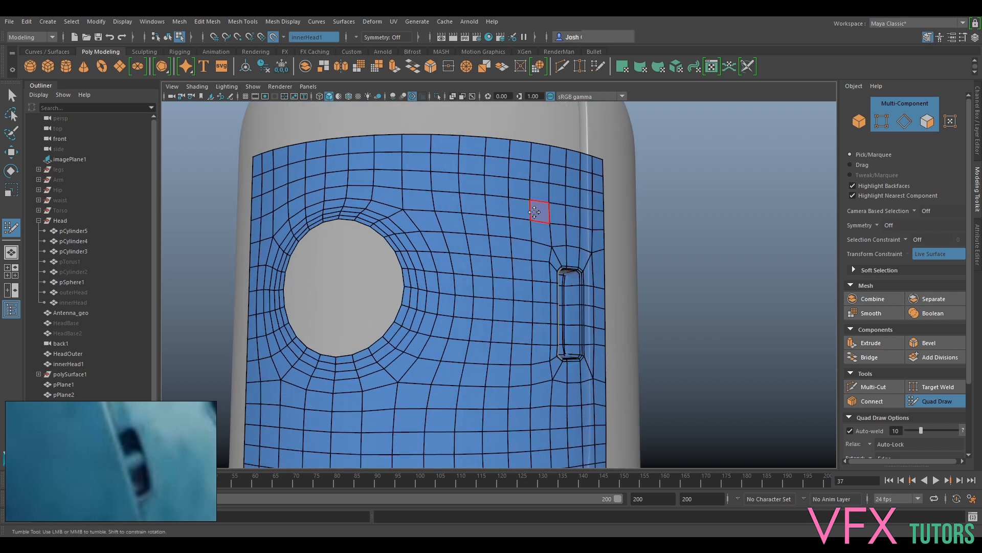
scroll(450, 194, "up", 2)
left_click_drag(547, 342, 467, 374, "alt")
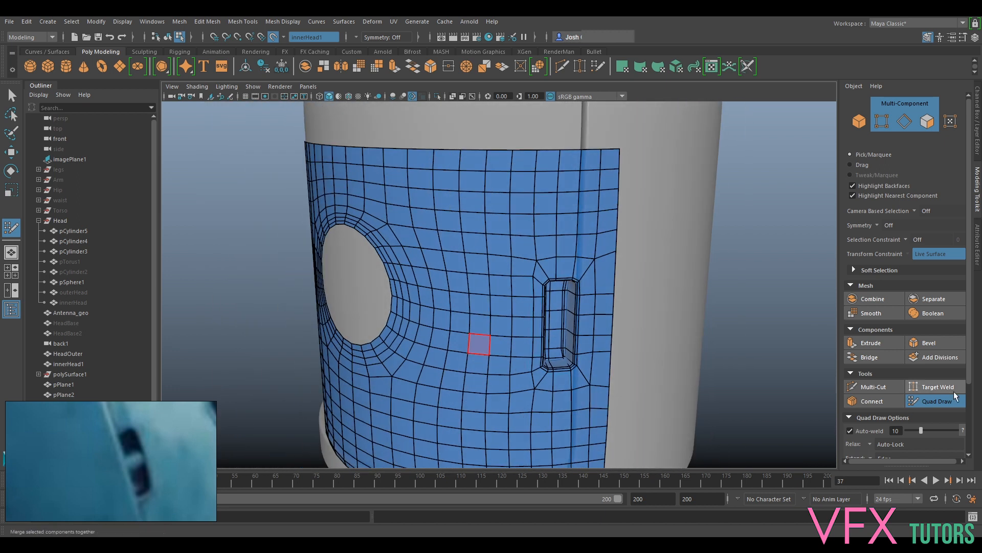
Restart Quad Draw and relax the quads along the panel's outer border beside the circular hole, from the bottom corner to the top edge.
left_click(937, 401)
mouse_move(416, 270)
left_mouse_down("alt")
mouse_move(432, 235)
mouse_move(447, 265)
mouse_move(515, 276)
left_mouse_up("alt")
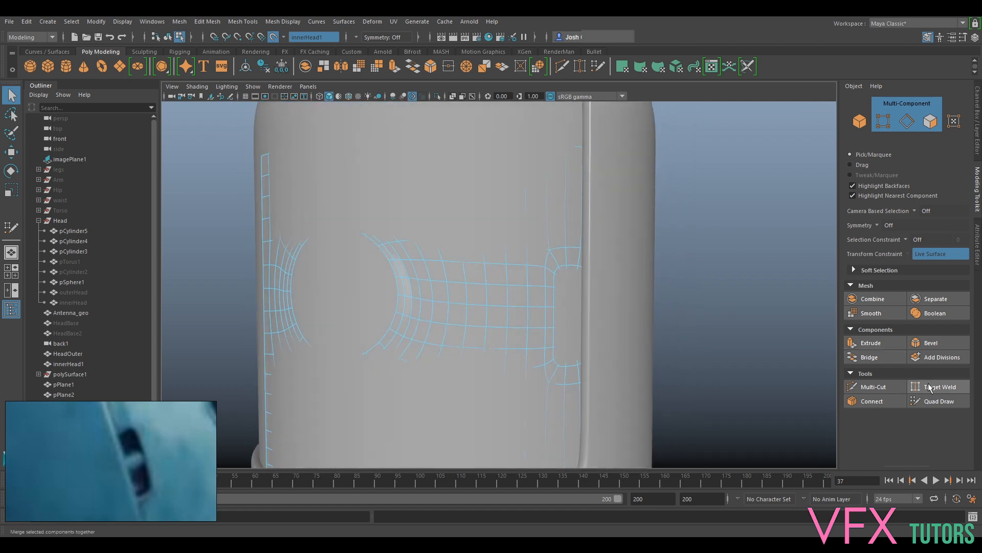
left_click(937, 401)
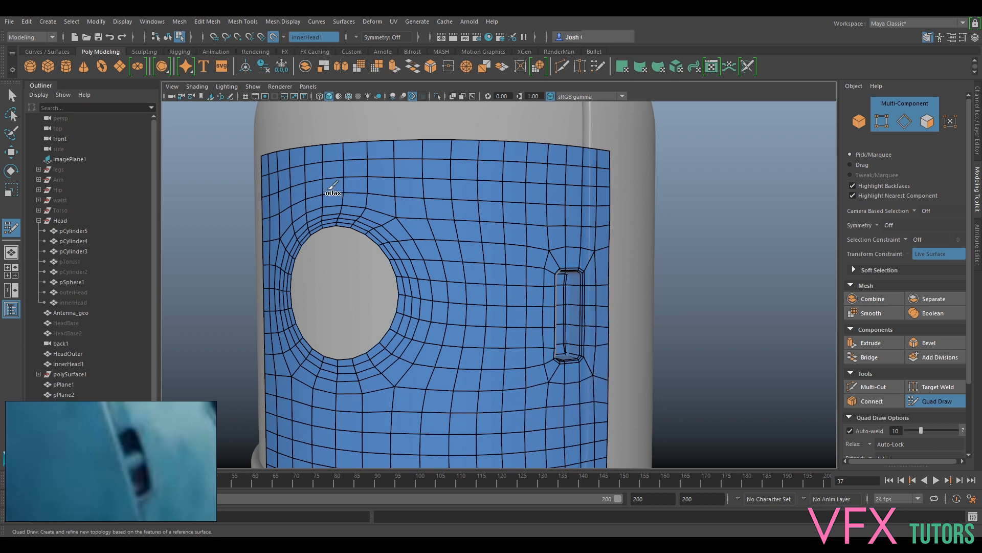
middle_click_drag(496, 294, 510, 210, "alt")
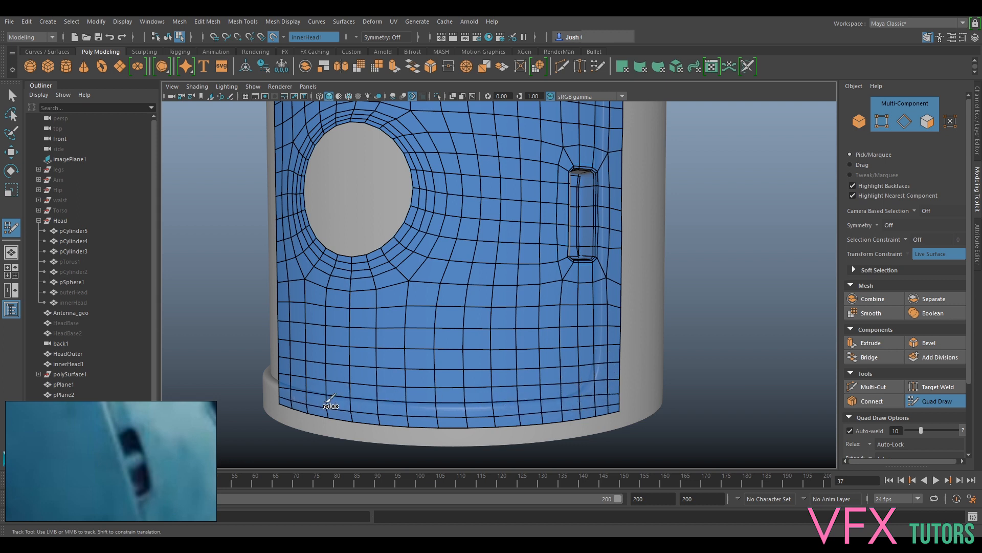
left_click_drag(332, 373, 440, 380, "alt")
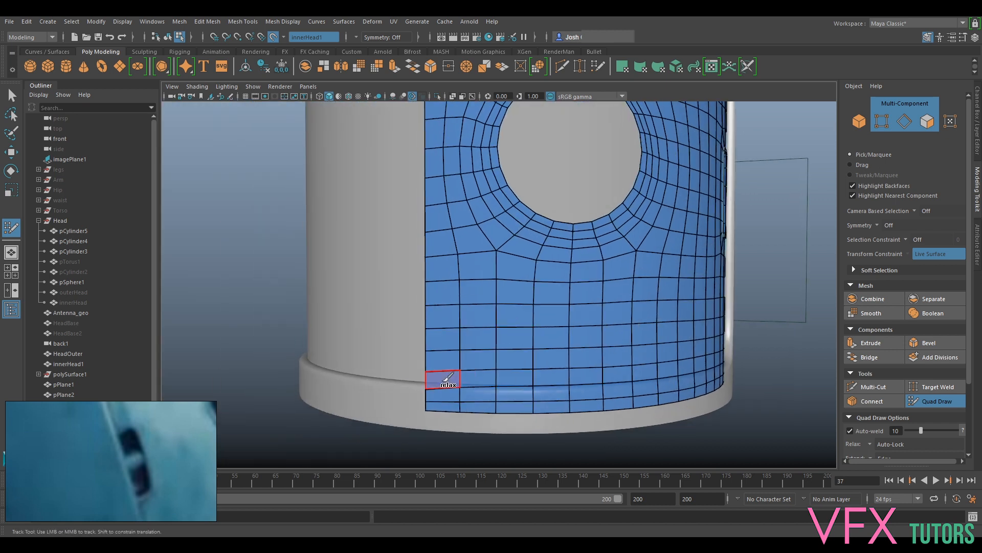
middle_click_drag(436, 215, 526, 344, "alt")
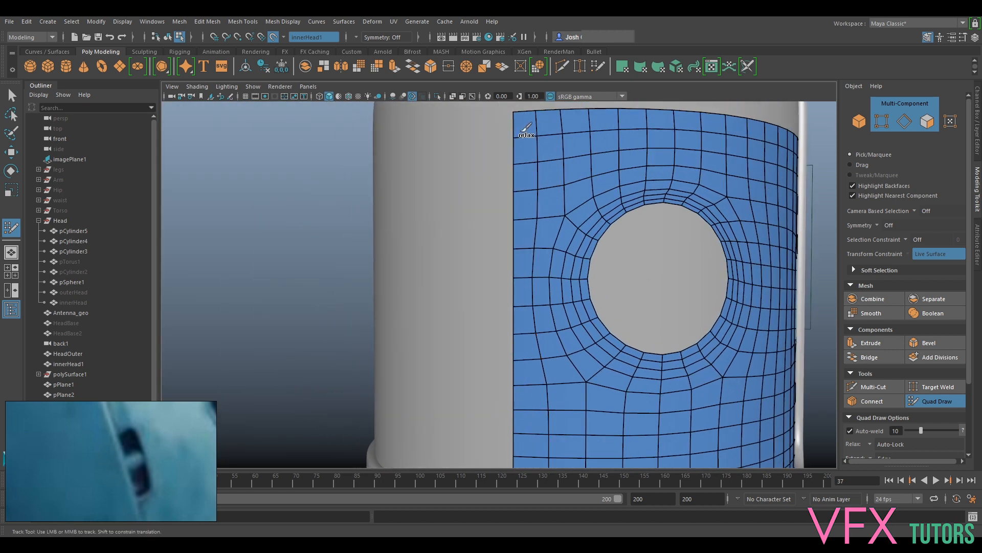
middle_click_drag(527, 131, 572, 160, "alt")
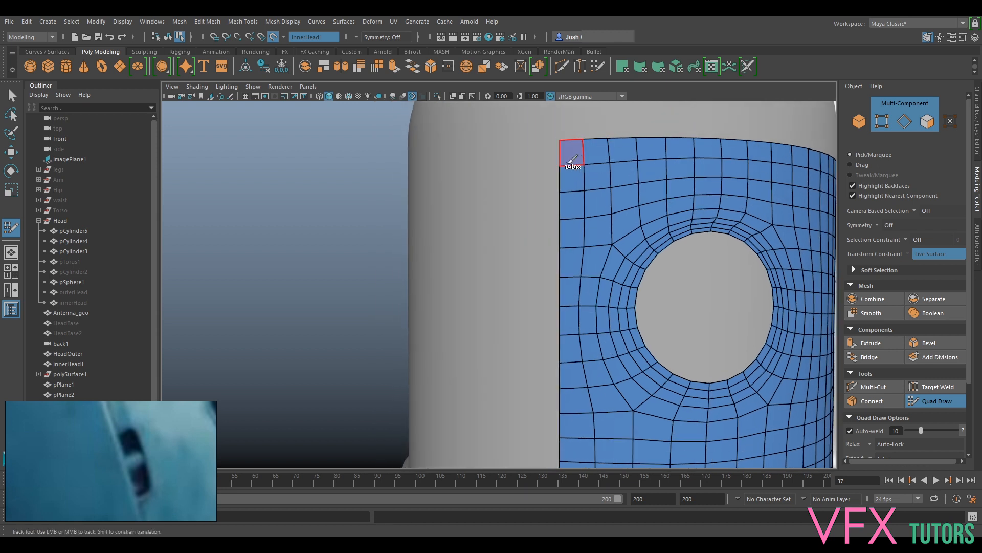
middle_click_drag(557, 431, 578, 286, "alt")
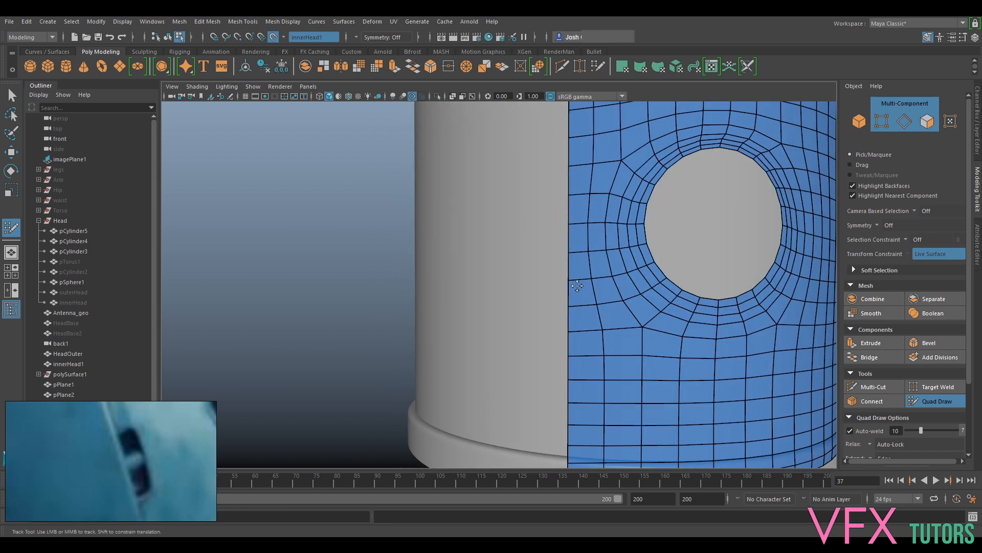
middle_click_drag(617, 255, 511, 423, "alt")
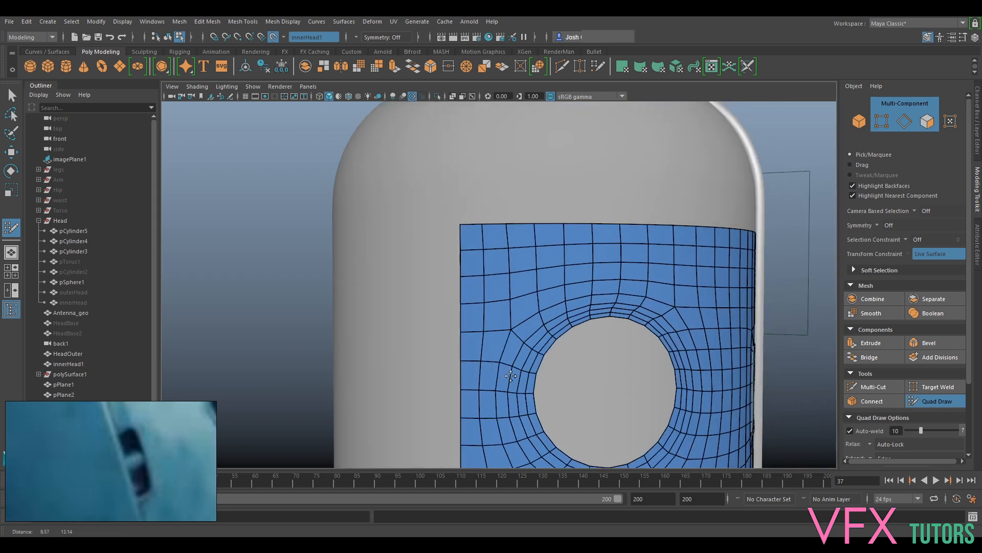
left_click_drag(548, 275, 484, 232, "alt")
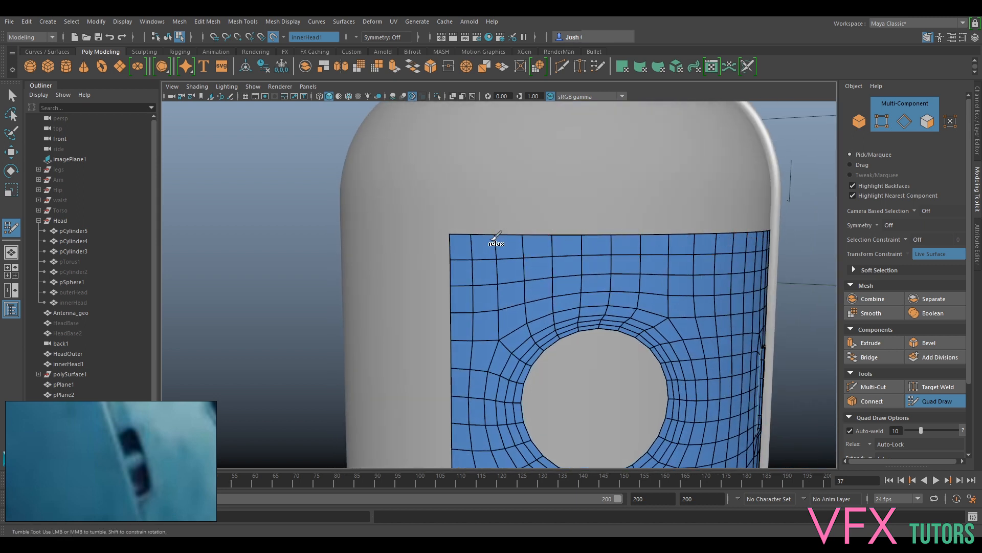
Leave Quad Draw, turn off the live surface and hide innerHead1.
left_click(937, 401)
right_click_drag(830, 393, 695, 361, "alt")
left_click_drag(695, 361, 621, 315, "alt")
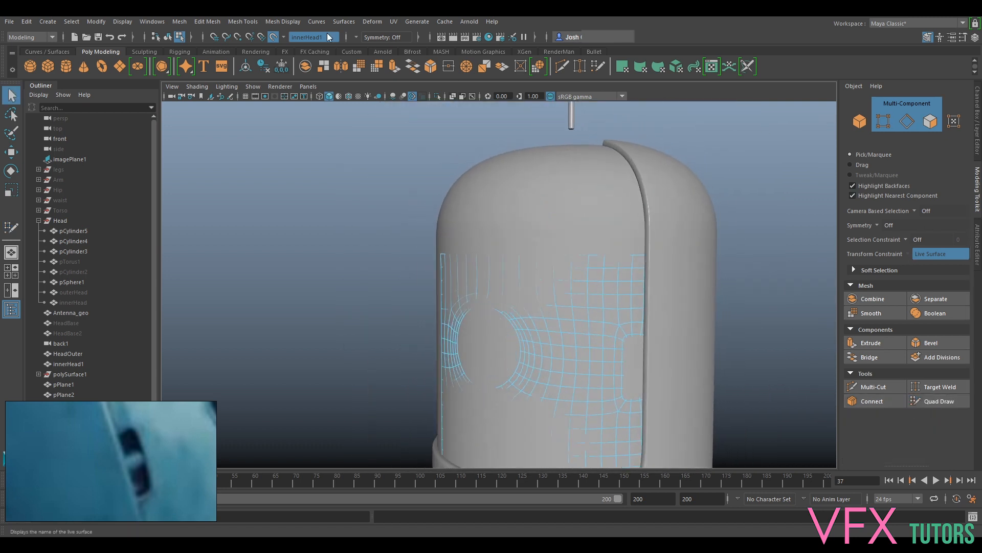
left_click(273, 37)
right_click_drag(572, 254, 622, 276)
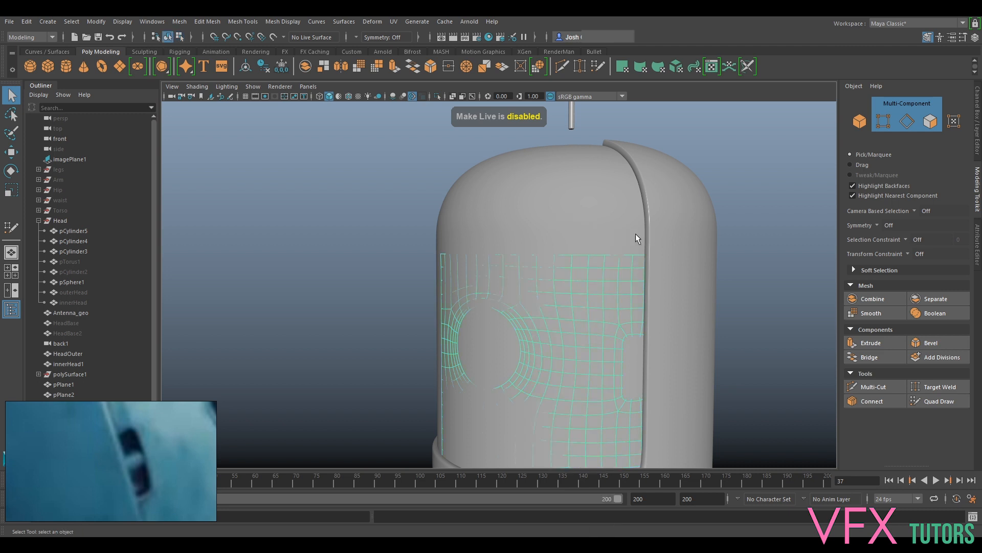
left_click(579, 356)
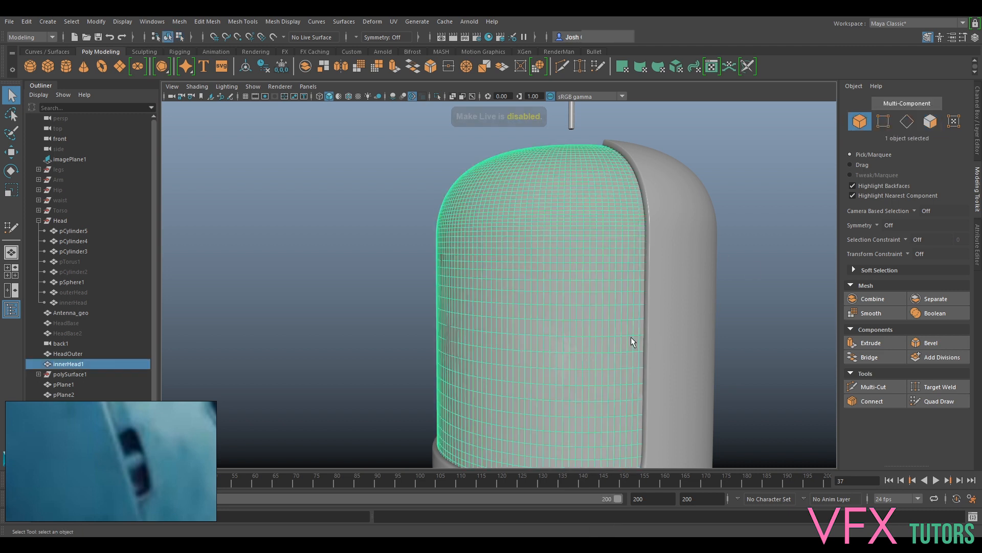
key("h")
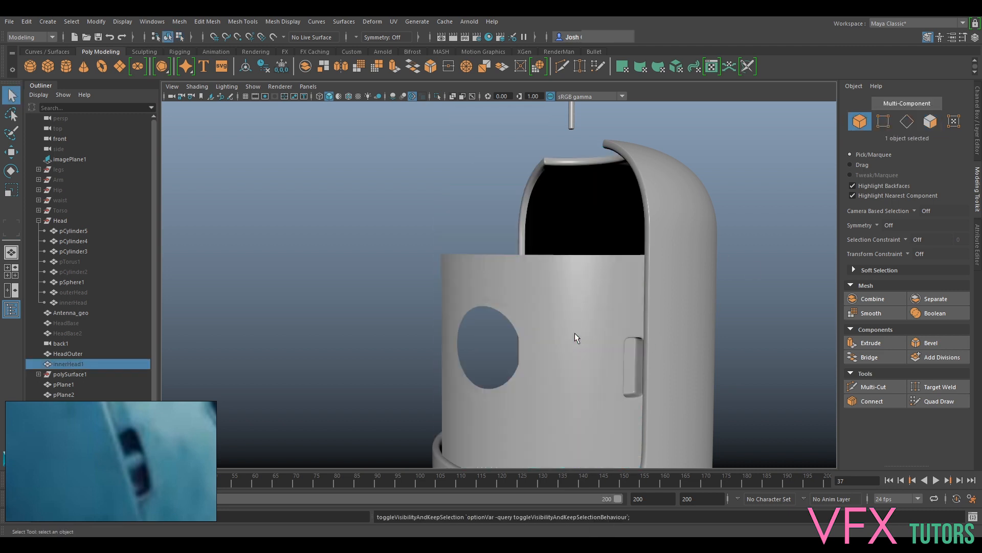
Examine the relaxed head panel and its slot against the outer head from several angles.
left_click(575, 334)
scroll(599, 339, "down", 3)
left_click(742, 389)
left_click_drag(741, 389, 705, 417, "alt")
scroll(648, 375, "up", 3)
left_click_drag(591, 333, 544, 295, "alt")
left_click_drag(615, 310, 659, 349, "alt")
left_click(563, 324)
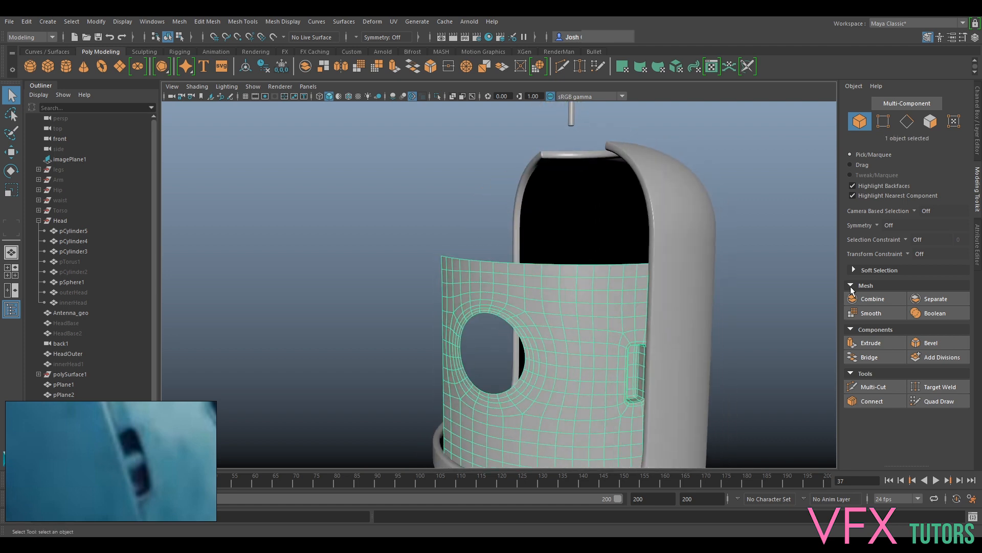
left_click(851, 286)
left_click(766, 321)
scroll(743, 386, "down", 4)
left_click_drag(744, 387, 680, 365, "alt")
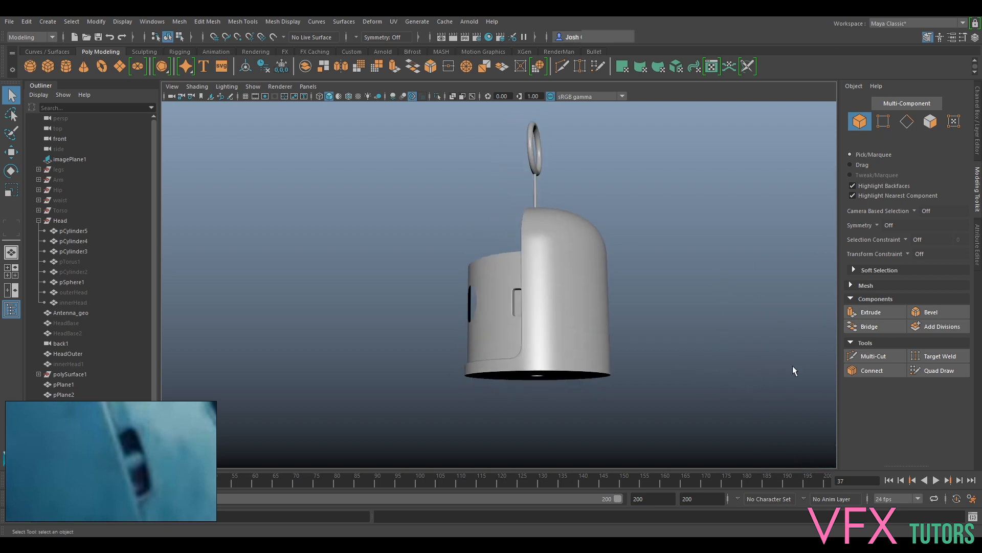
Turn on smooth mesh preview for the head panel and check the slot beside the outer head's edge.
left_click_drag(524, 324, 590, 342, "alt")
scroll(512, 342, "up", 3)
scroll(584, 344, "up", 3)
left_click_drag(588, 380, 537, 358, "alt")
left_click(551, 359)
scroll(585, 385, "up", 3)
mouse_move(584, 385)
left_mouse_down("alt")
mouse_move(592, 387)
mouse_move(579, 378)
left_mouse_up("alt")
key("1")
key("3")
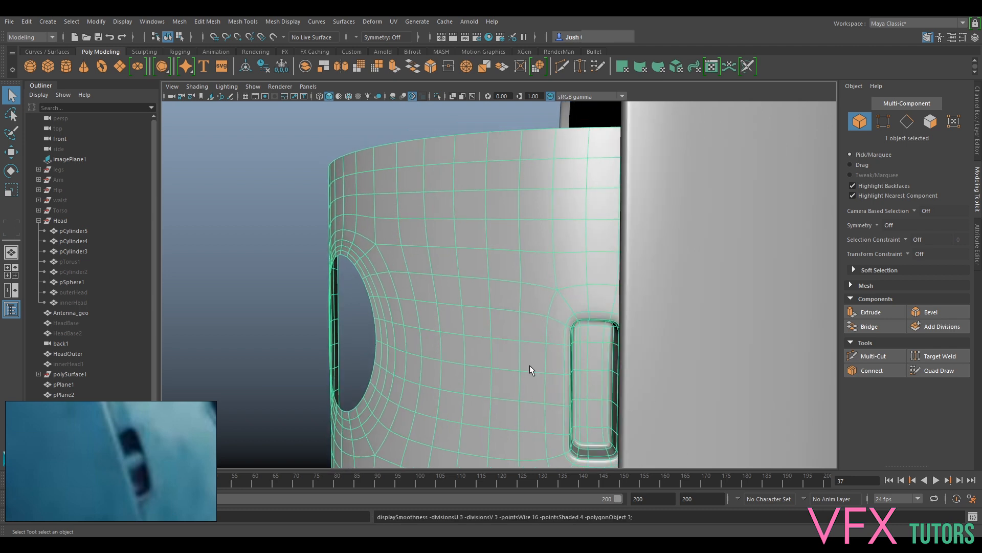
scroll(530, 365, "down", 5)
left_click(388, 186)
mouse_move(420, 395)
left_mouse_down("alt")
mouse_move(519, 407)
mouse_move(419, 401)
left_mouse_up("alt")
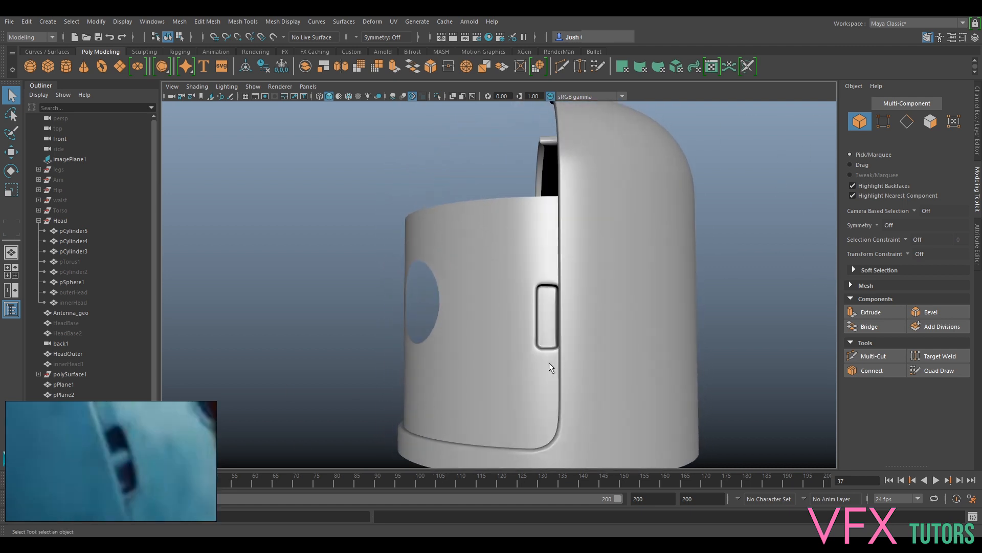
Create a small polygon cylinder and move it to the panel's slot at about X 21.20, Y 19.33.
scroll(584, 364, "up", 7)
middle_click_drag(643, 363, 556, 297, "alt")
left_click_drag(487, 318, 312, 164, "alt")
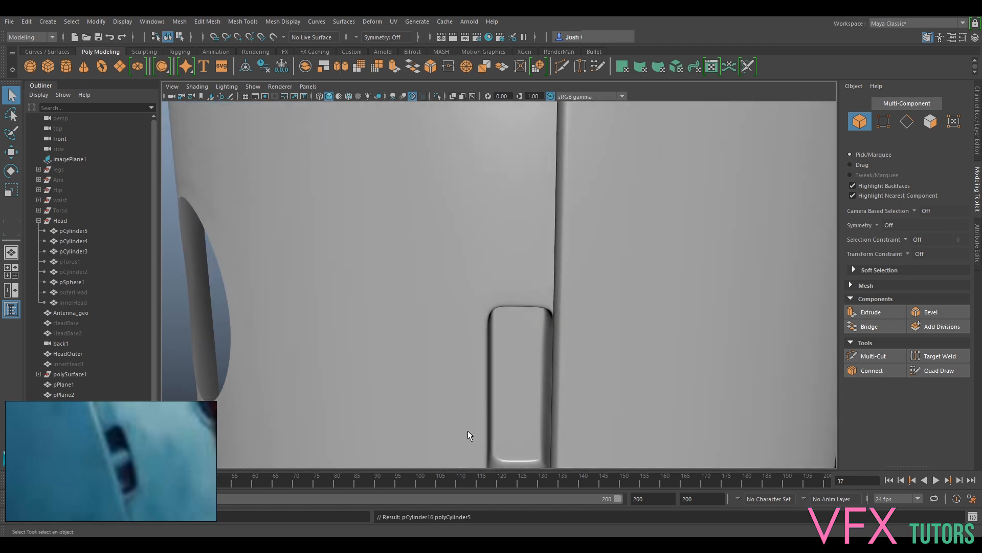
left_click(468, 431)
key("f")
key("w")
left_click_drag(499, 342, 506, 287)
scroll(510, 338, "up", 4)
left_click_drag(505, 331, 506, 332)
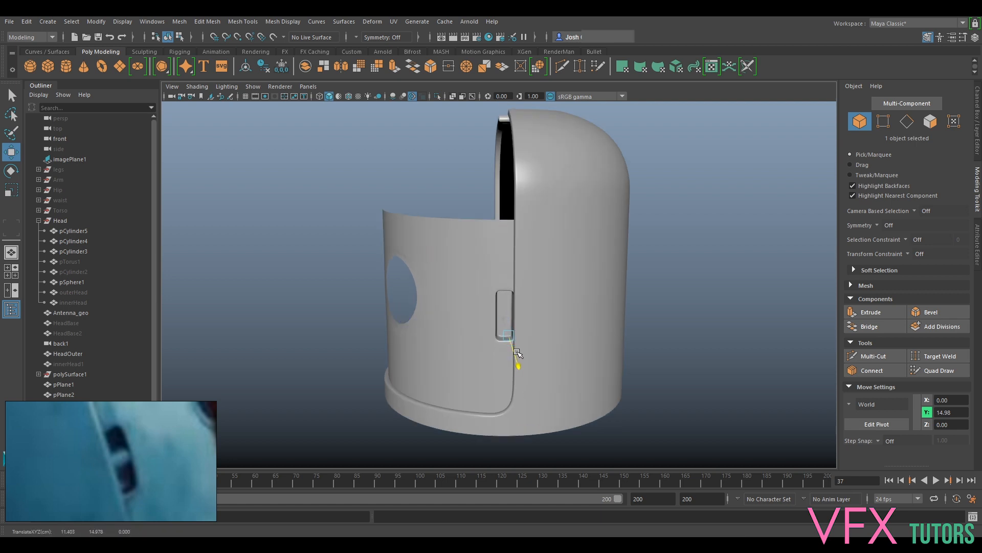
left_click_drag(529, 384, 519, 313)
Rotate the cylinder so it lies horizontally across the slot and shift it into the recess at about Z 1.57.
key("e")
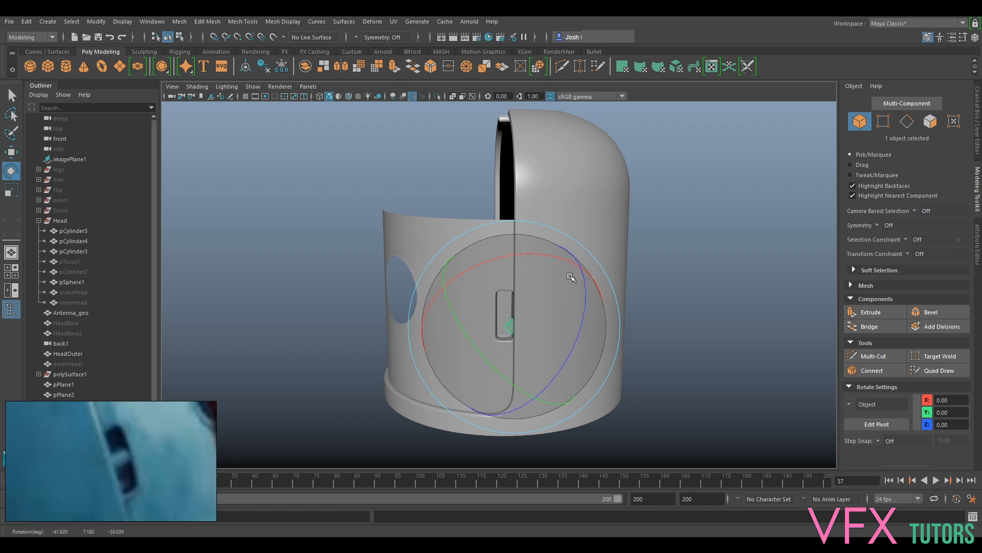
mouse_move(607, 320)
left_mouse_down()
mouse_move(622, 305)
mouse_move(608, 301)
left_mouse_up()
left_click_drag(337, 420, 408, 426, "alt")
right_click_drag(408, 425, 485, 415, "alt")
key("w")
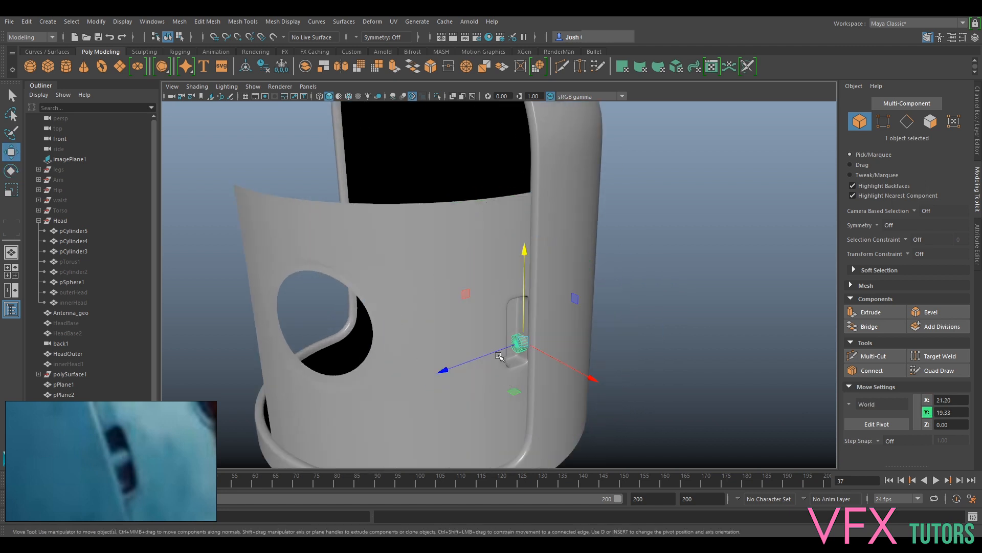
left_click_drag(498, 353, 478, 357)
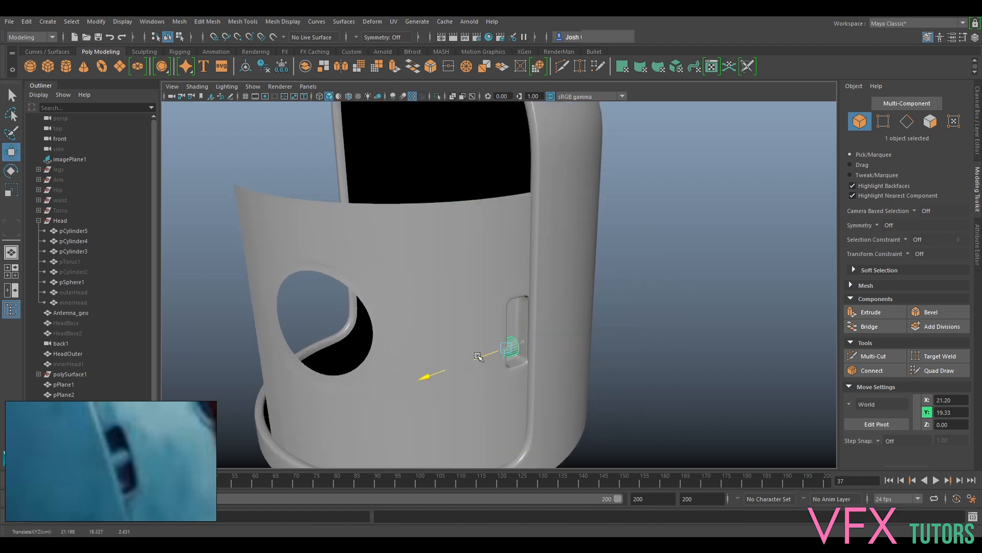
left_click_drag(504, 396, 445, 404, "alt")
middle_click_drag(465, 351, 520, 361, "alt")
scroll(505, 341, "up", 4)
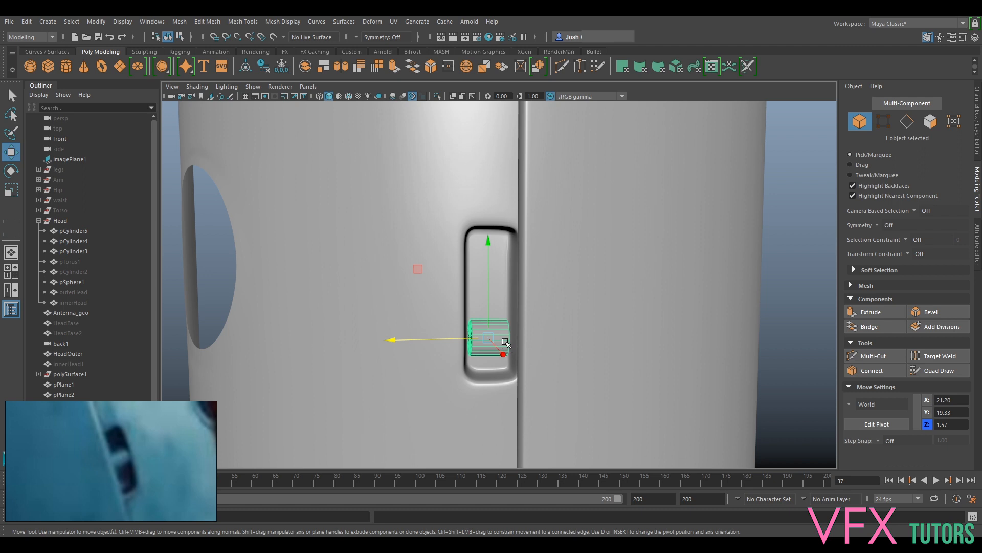
Scale the cylinder into a slimmer bar spanning the slot's width and raise it to about Y 20.88, midway up the slot.
key("r")
left_click_drag(457, 343, 396, 340)
left_click(488, 338)
left_click_drag(488, 340, 456, 357)
key("w")
left_click_drag(473, 313, 472, 284)
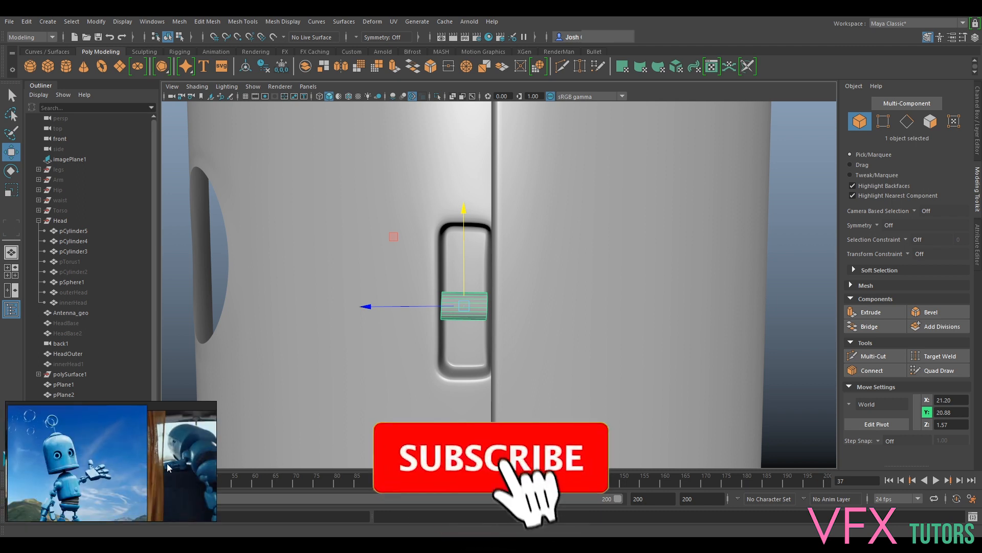
left_click_drag(463, 284, 467, 270)
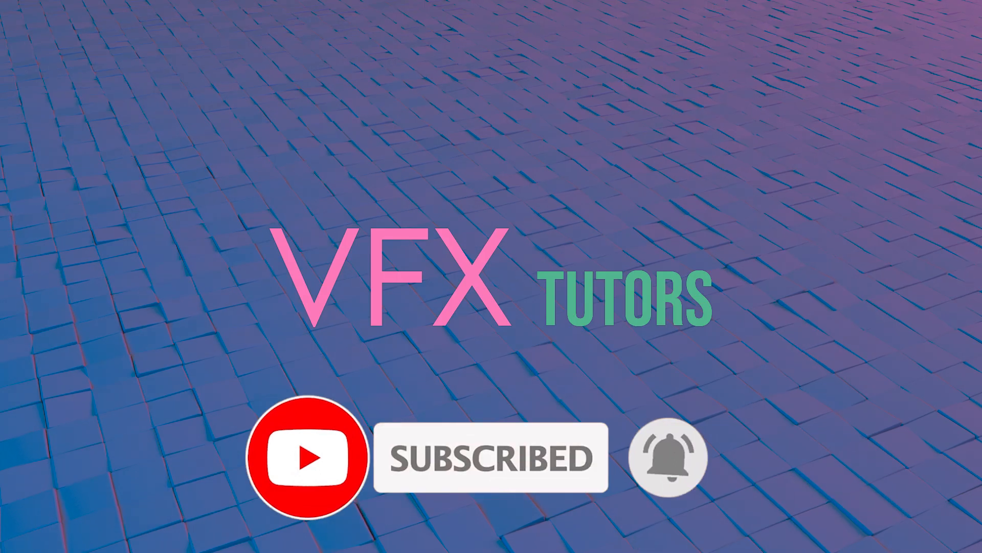